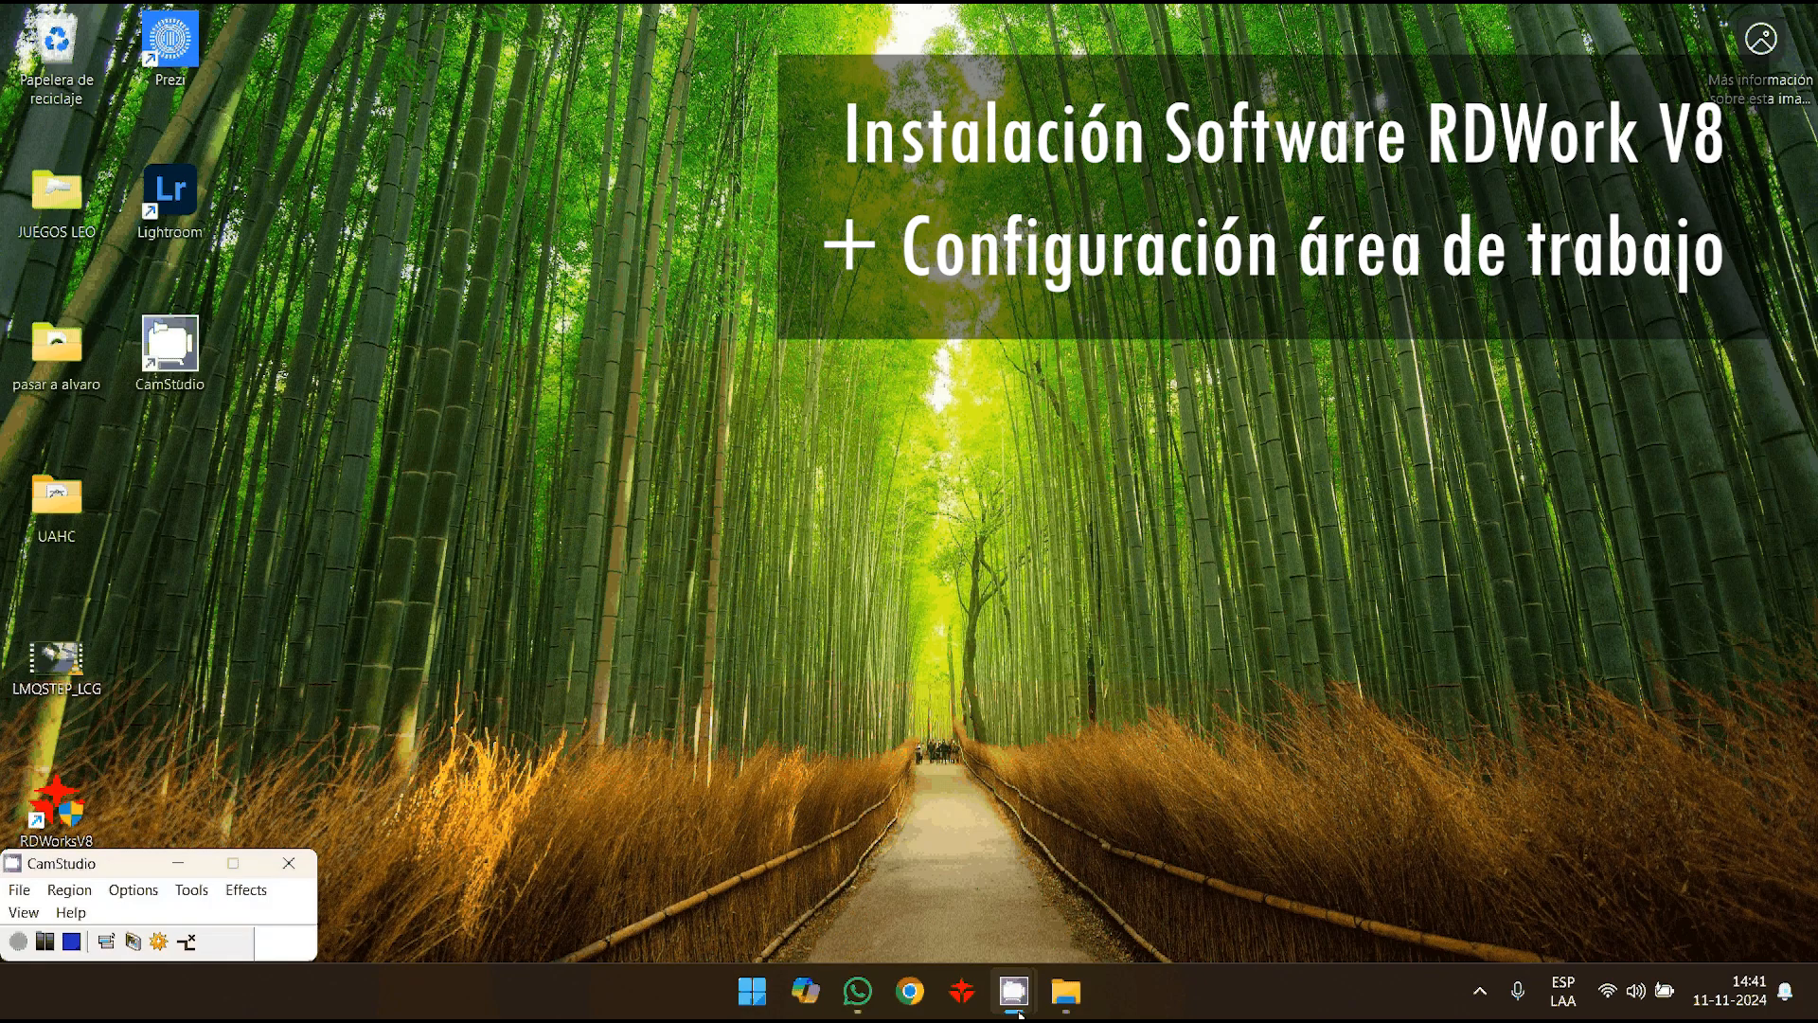
- Open the RDworkV8.01.54 folder inside SOFTWARE and run the RDWorksV8Setup8.01.54-20210513 installer, dismissing the security notification
click(1066, 992)
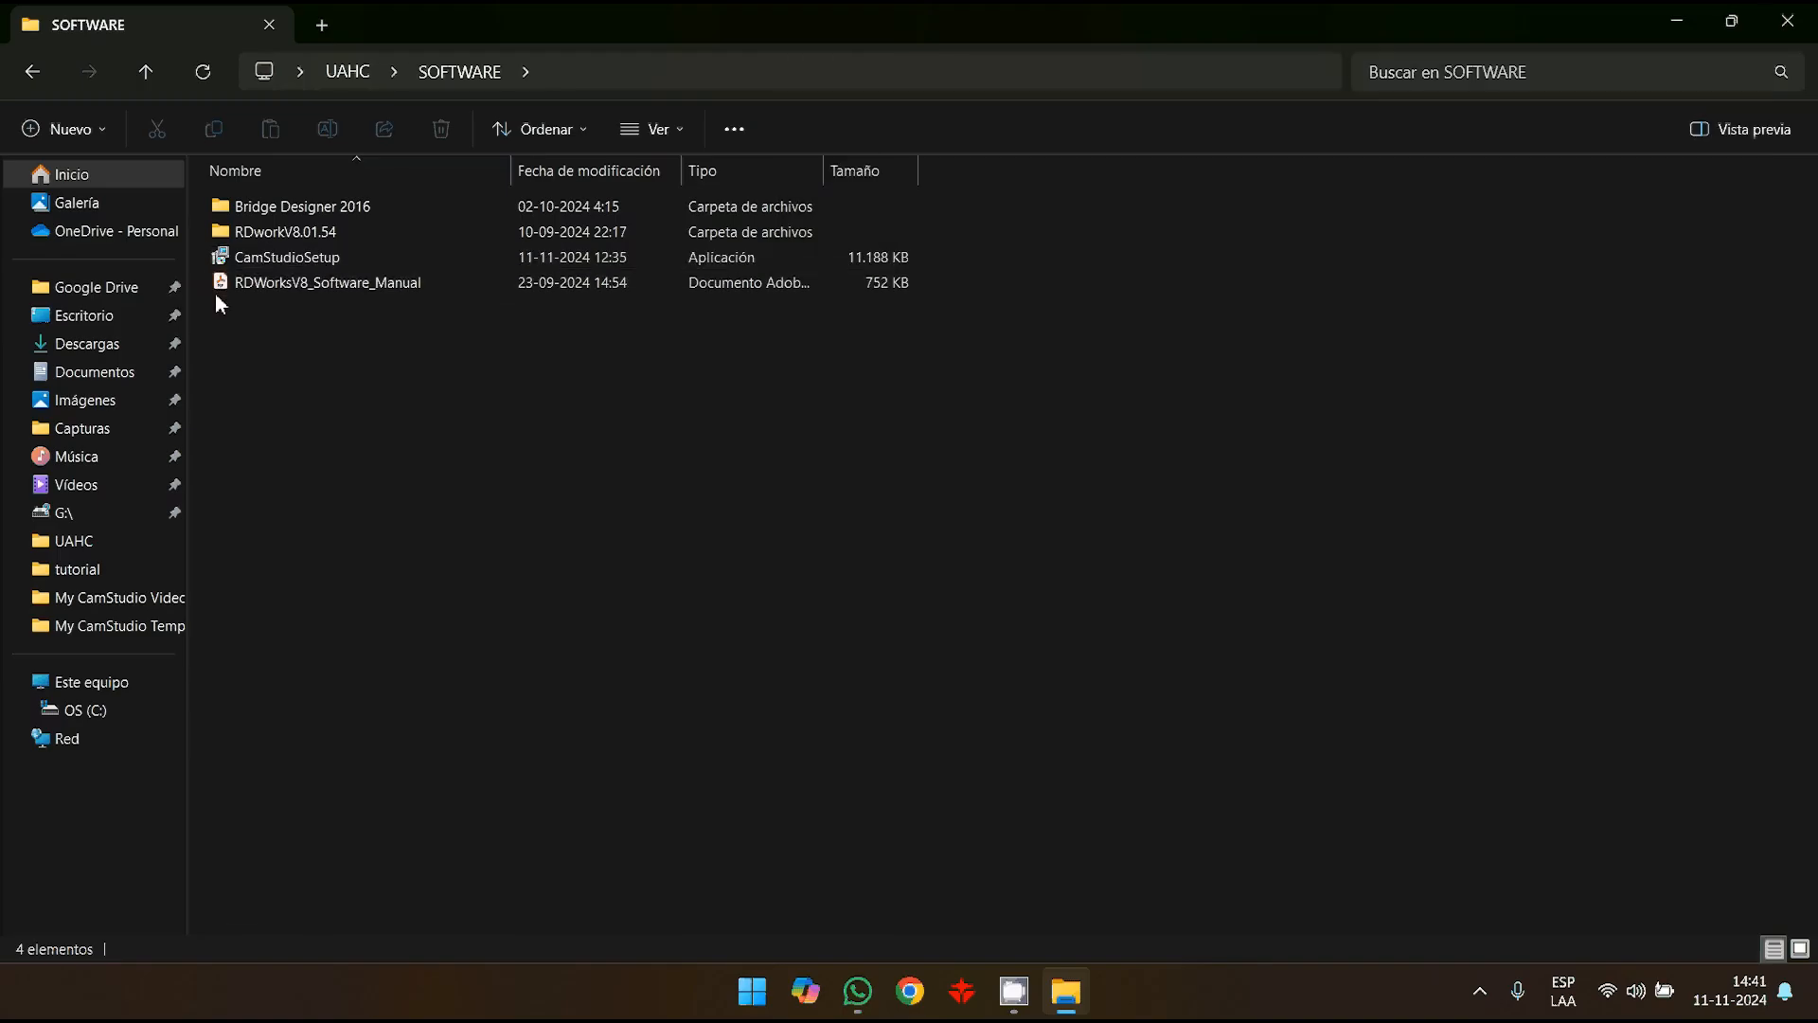
double_click(284, 232)
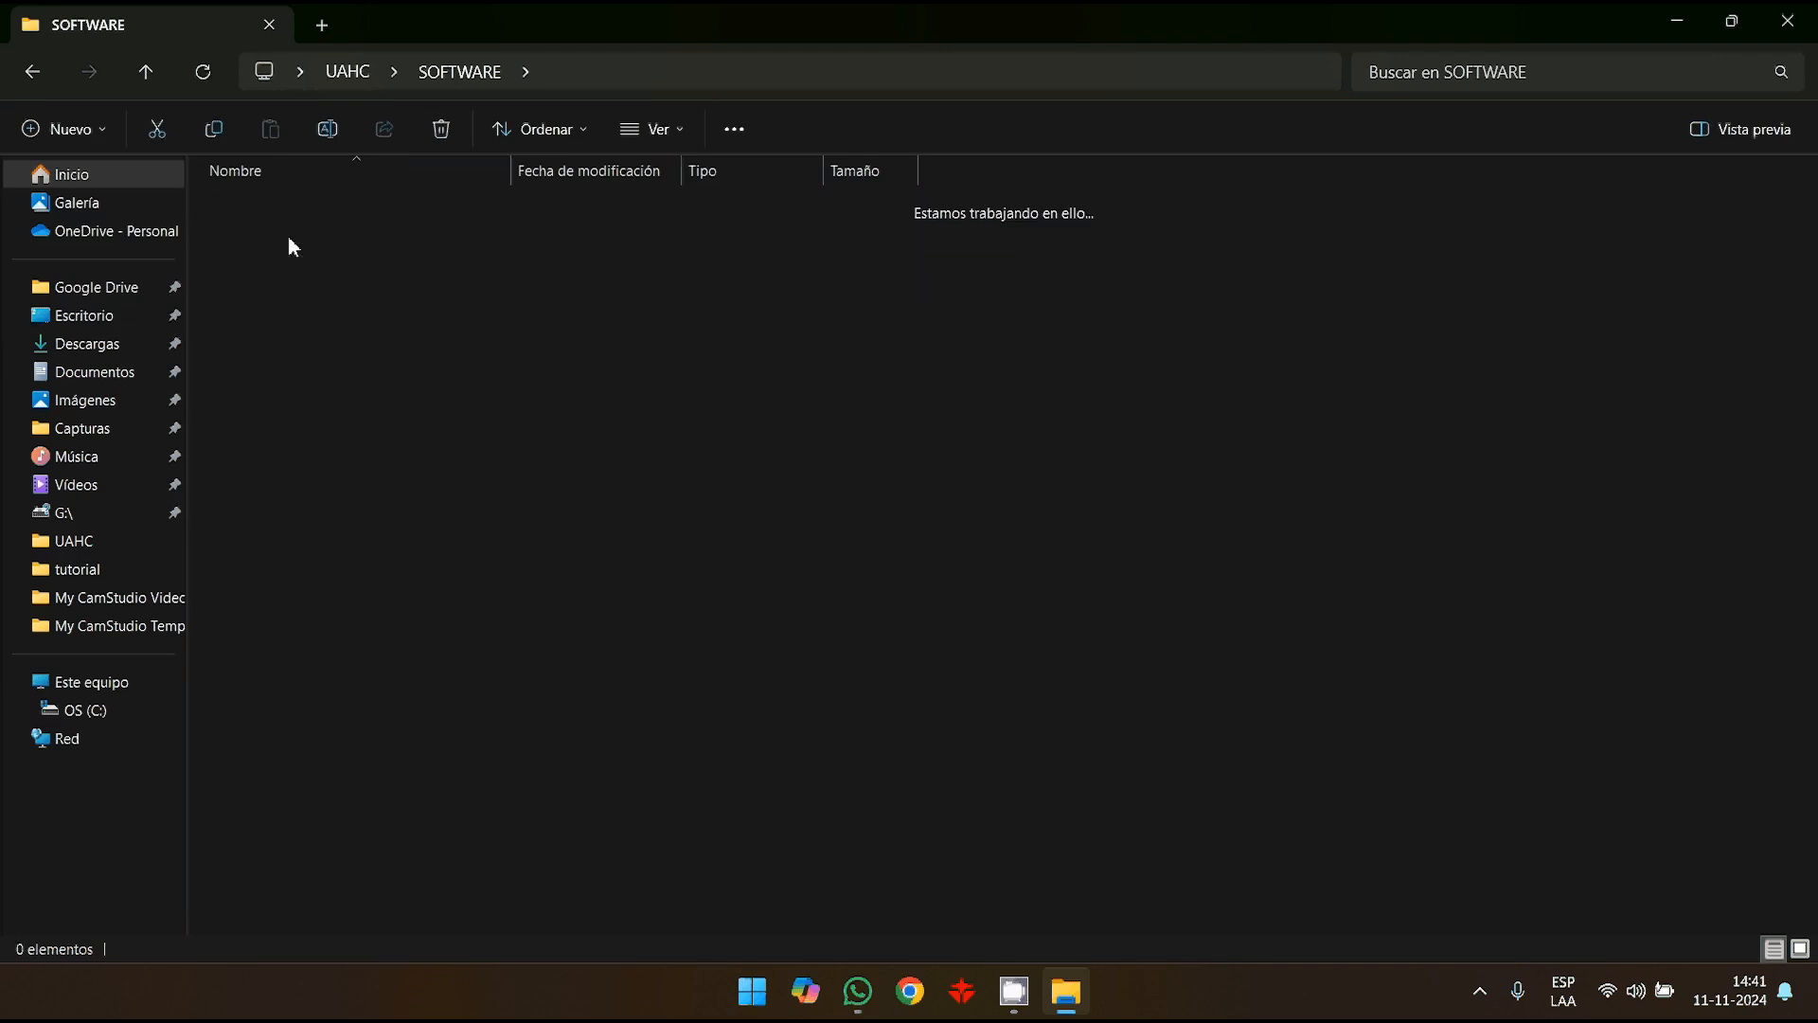
double_click(349, 205)
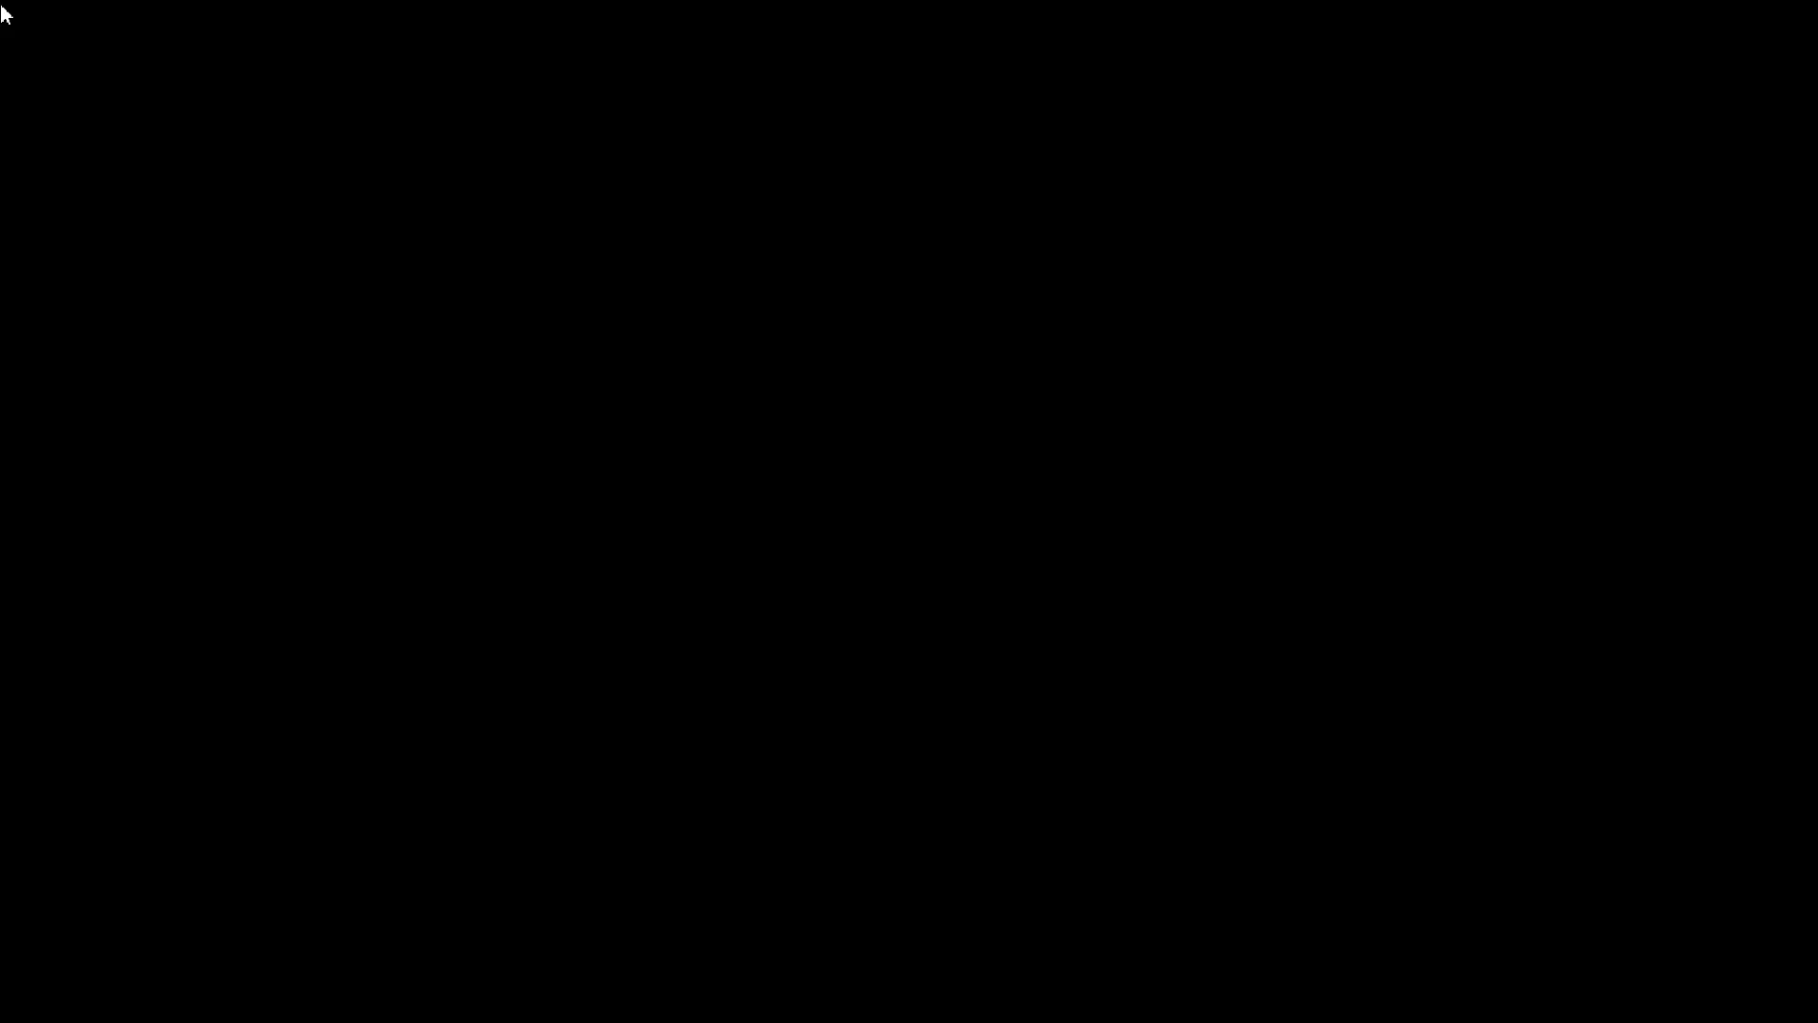
click(776, 705)
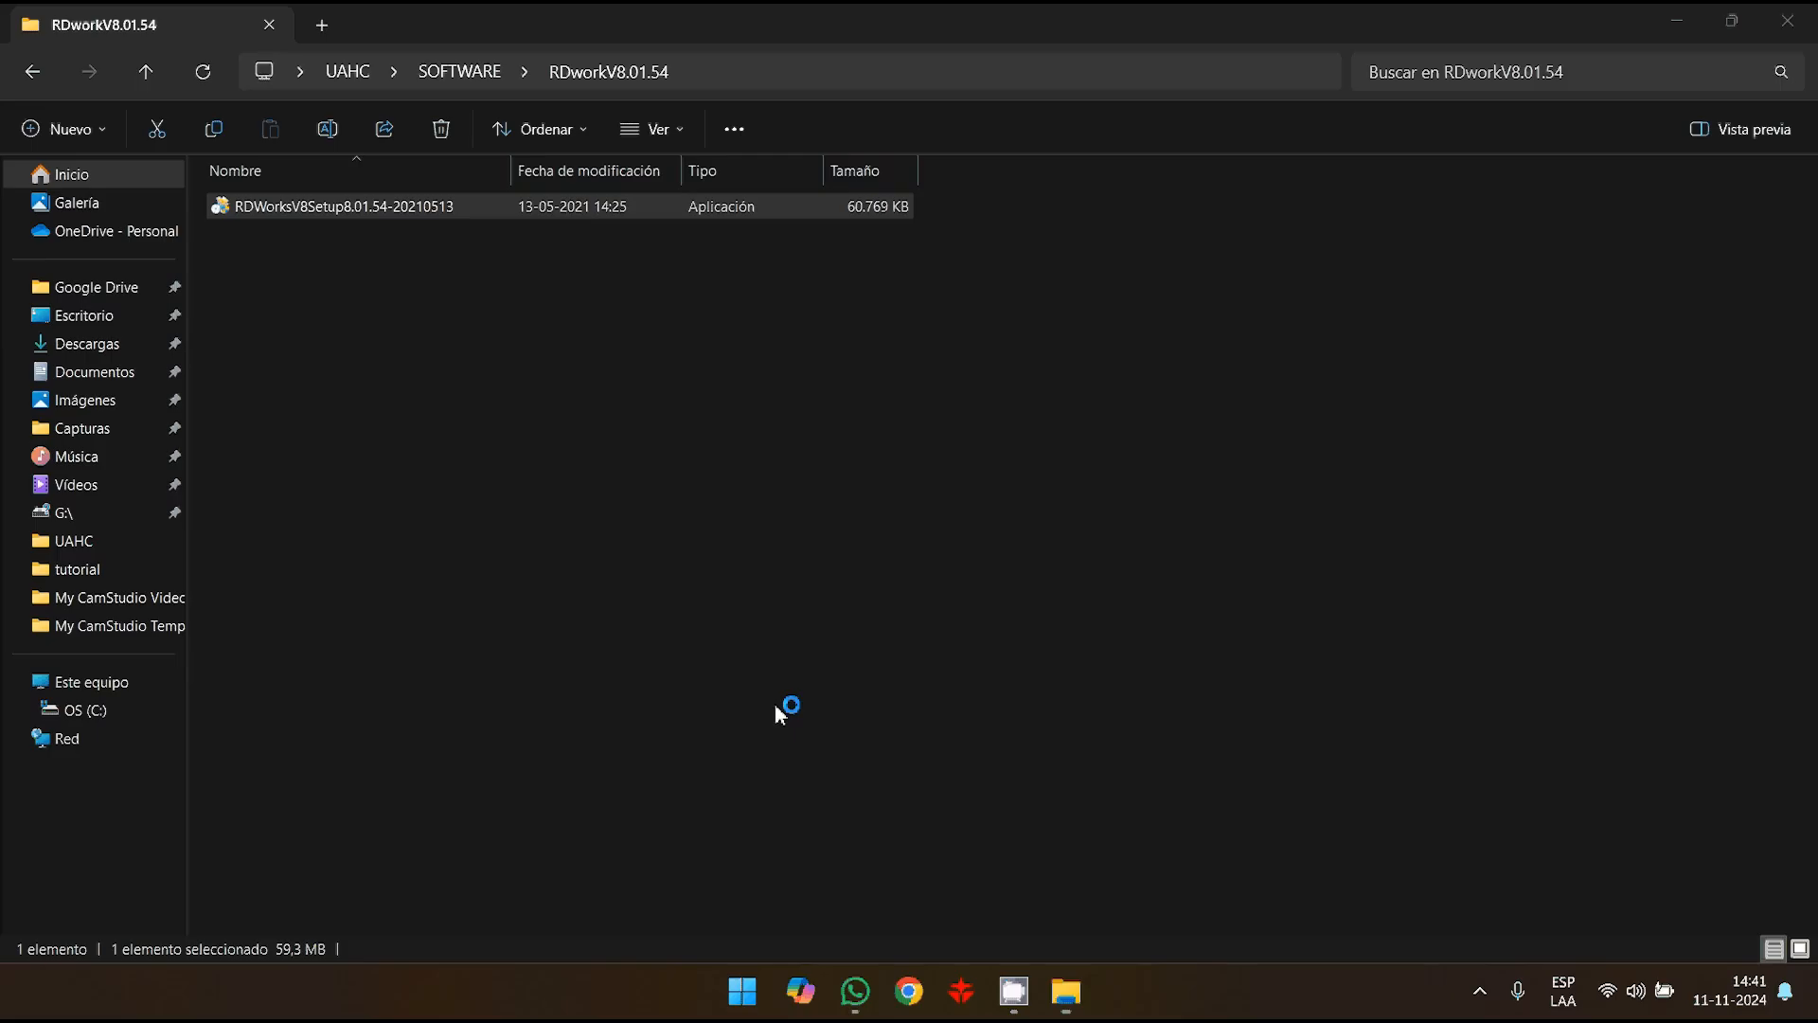
click(1064, 712)
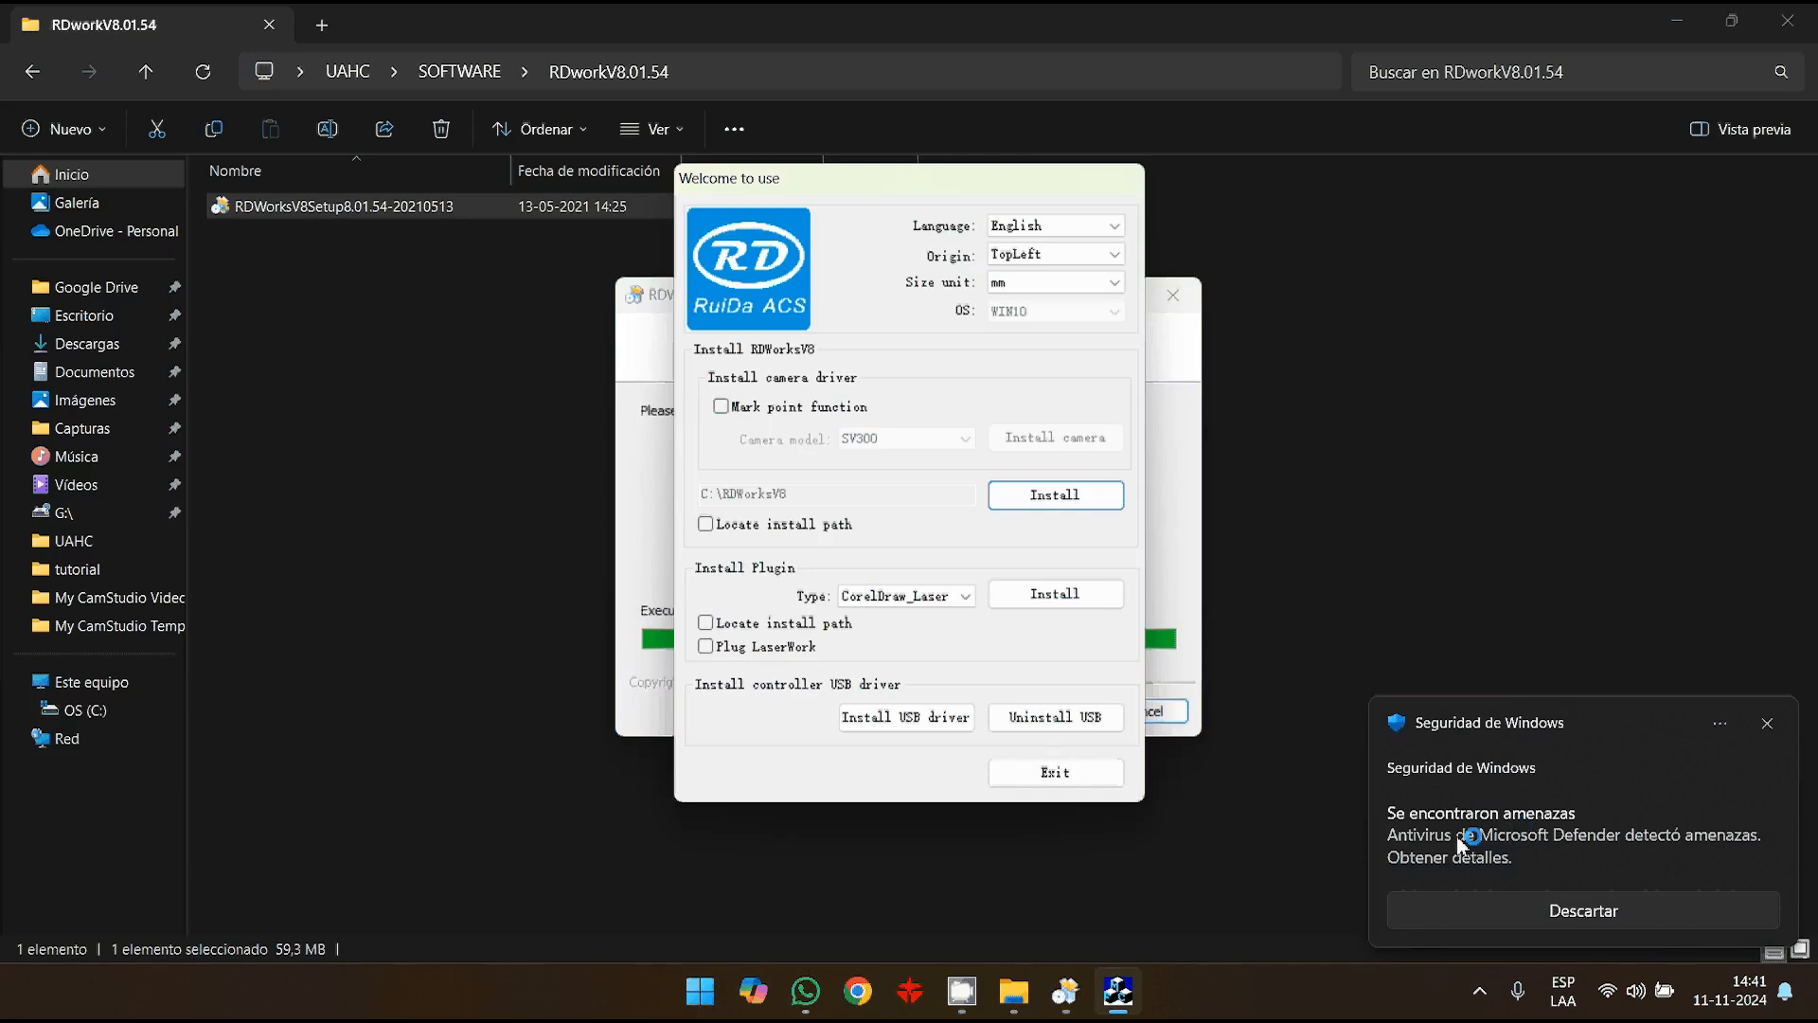
click(1583, 911)
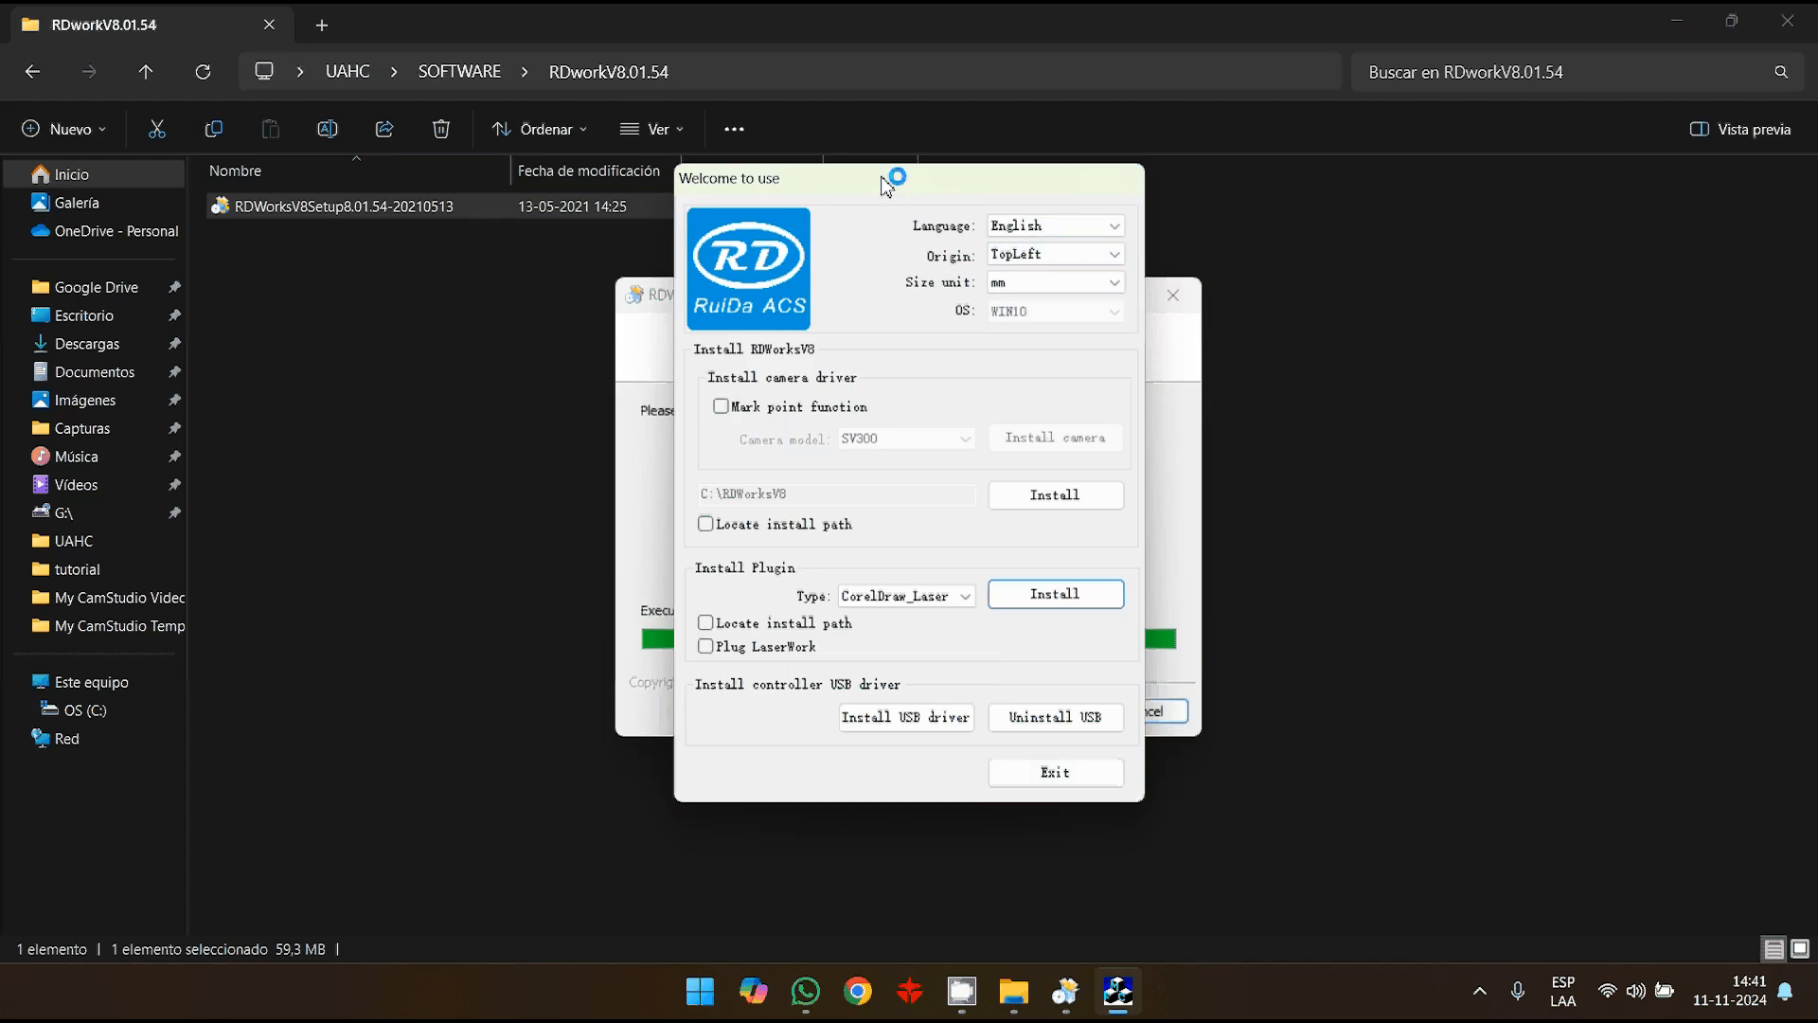
- Install RDWorksV8 with English as the language and TopLeft as the origin
click(1116, 228)
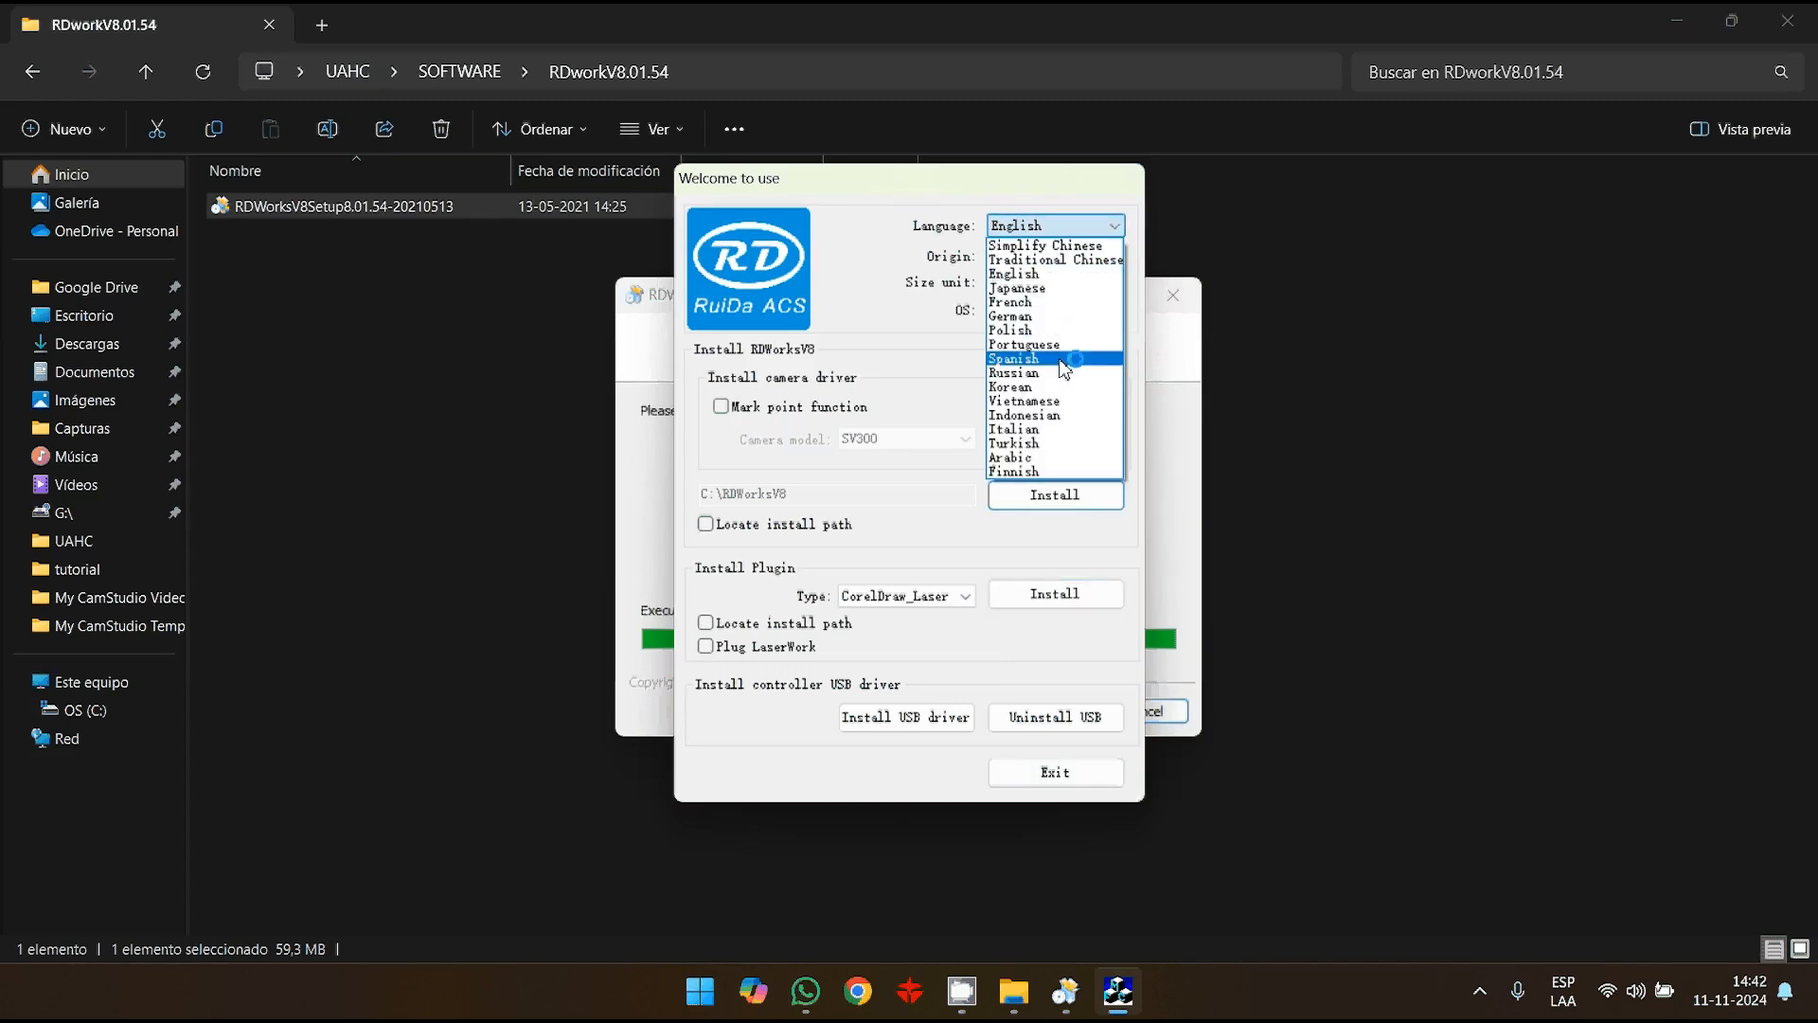
click(1073, 231)
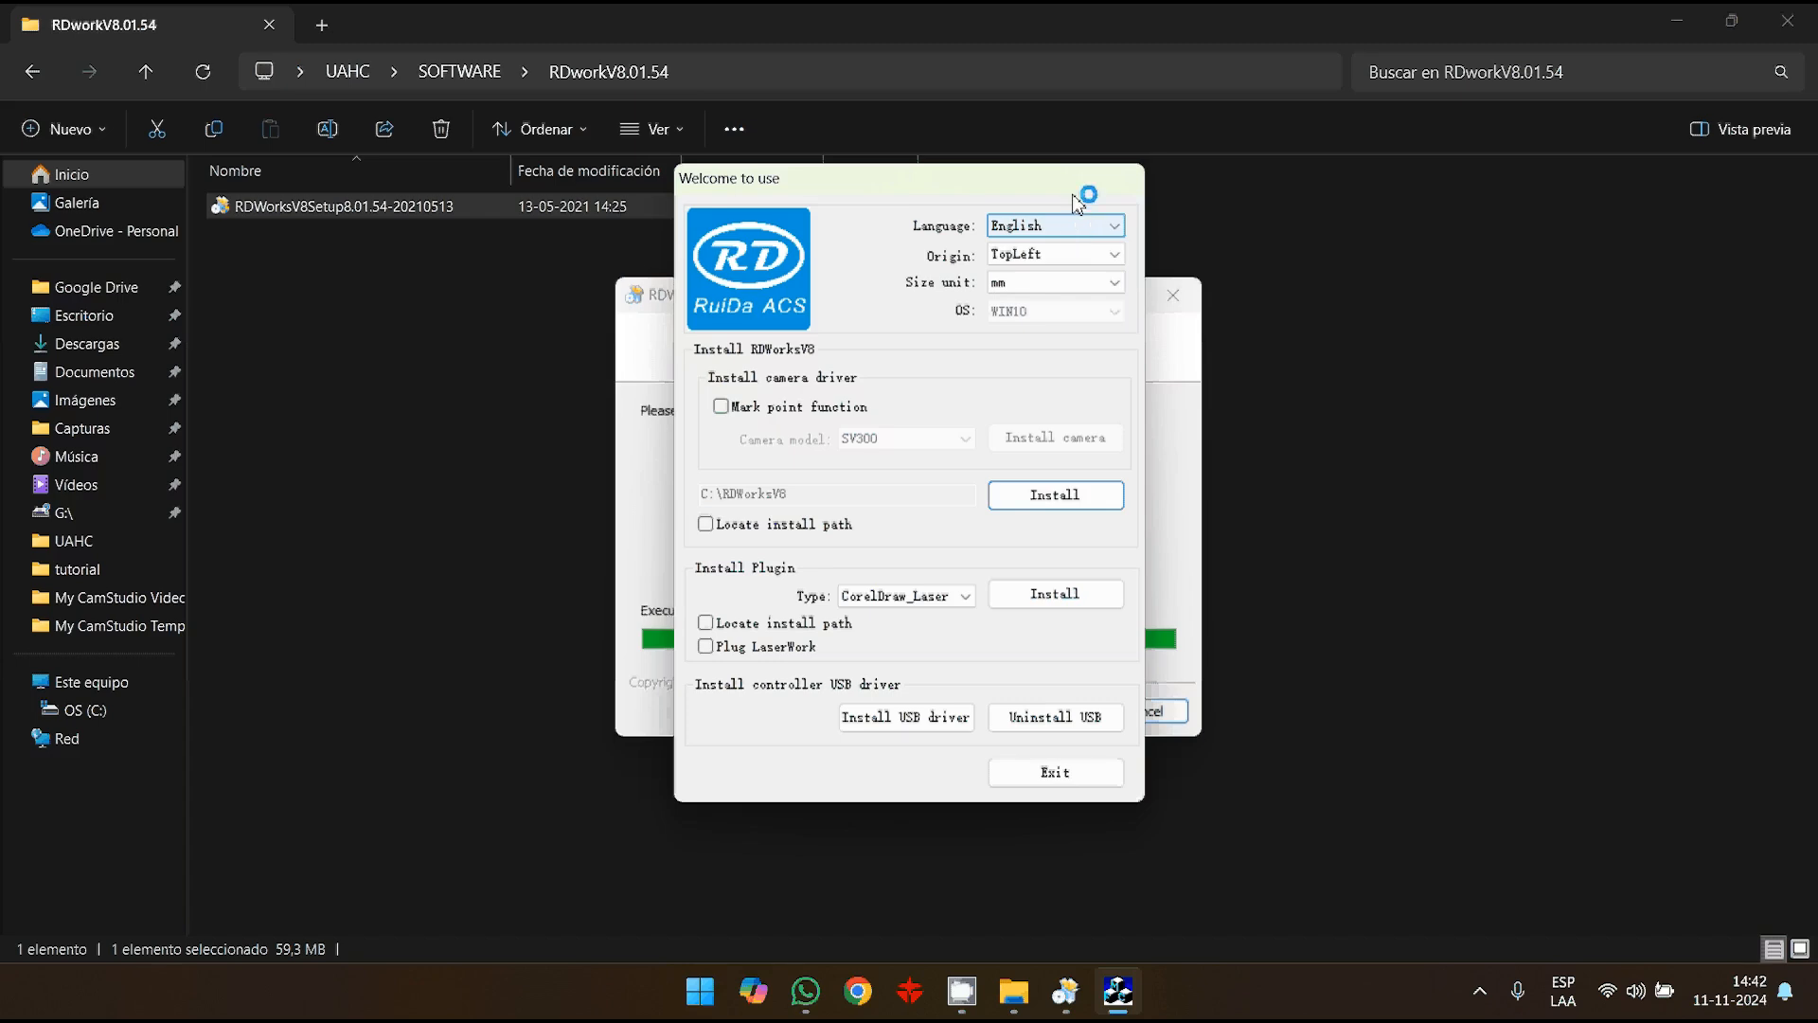
click(1075, 263)
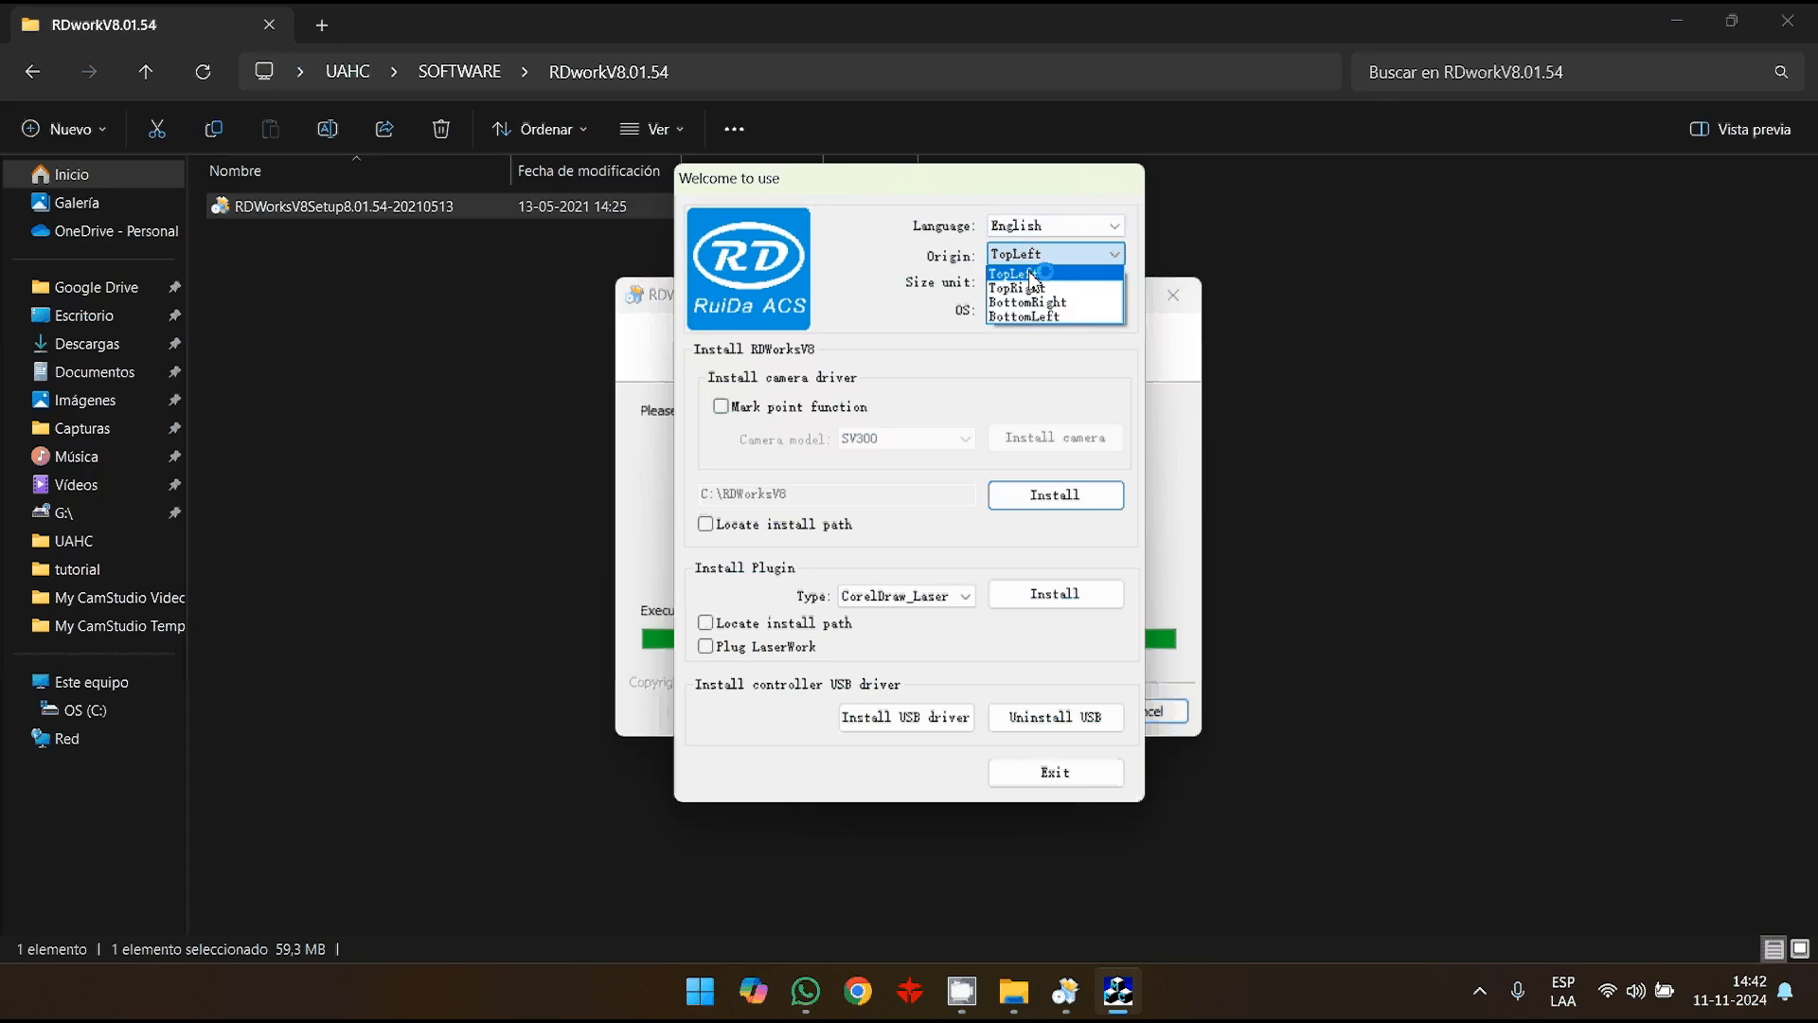
click(1031, 275)
click(1037, 282)
click(1037, 284)
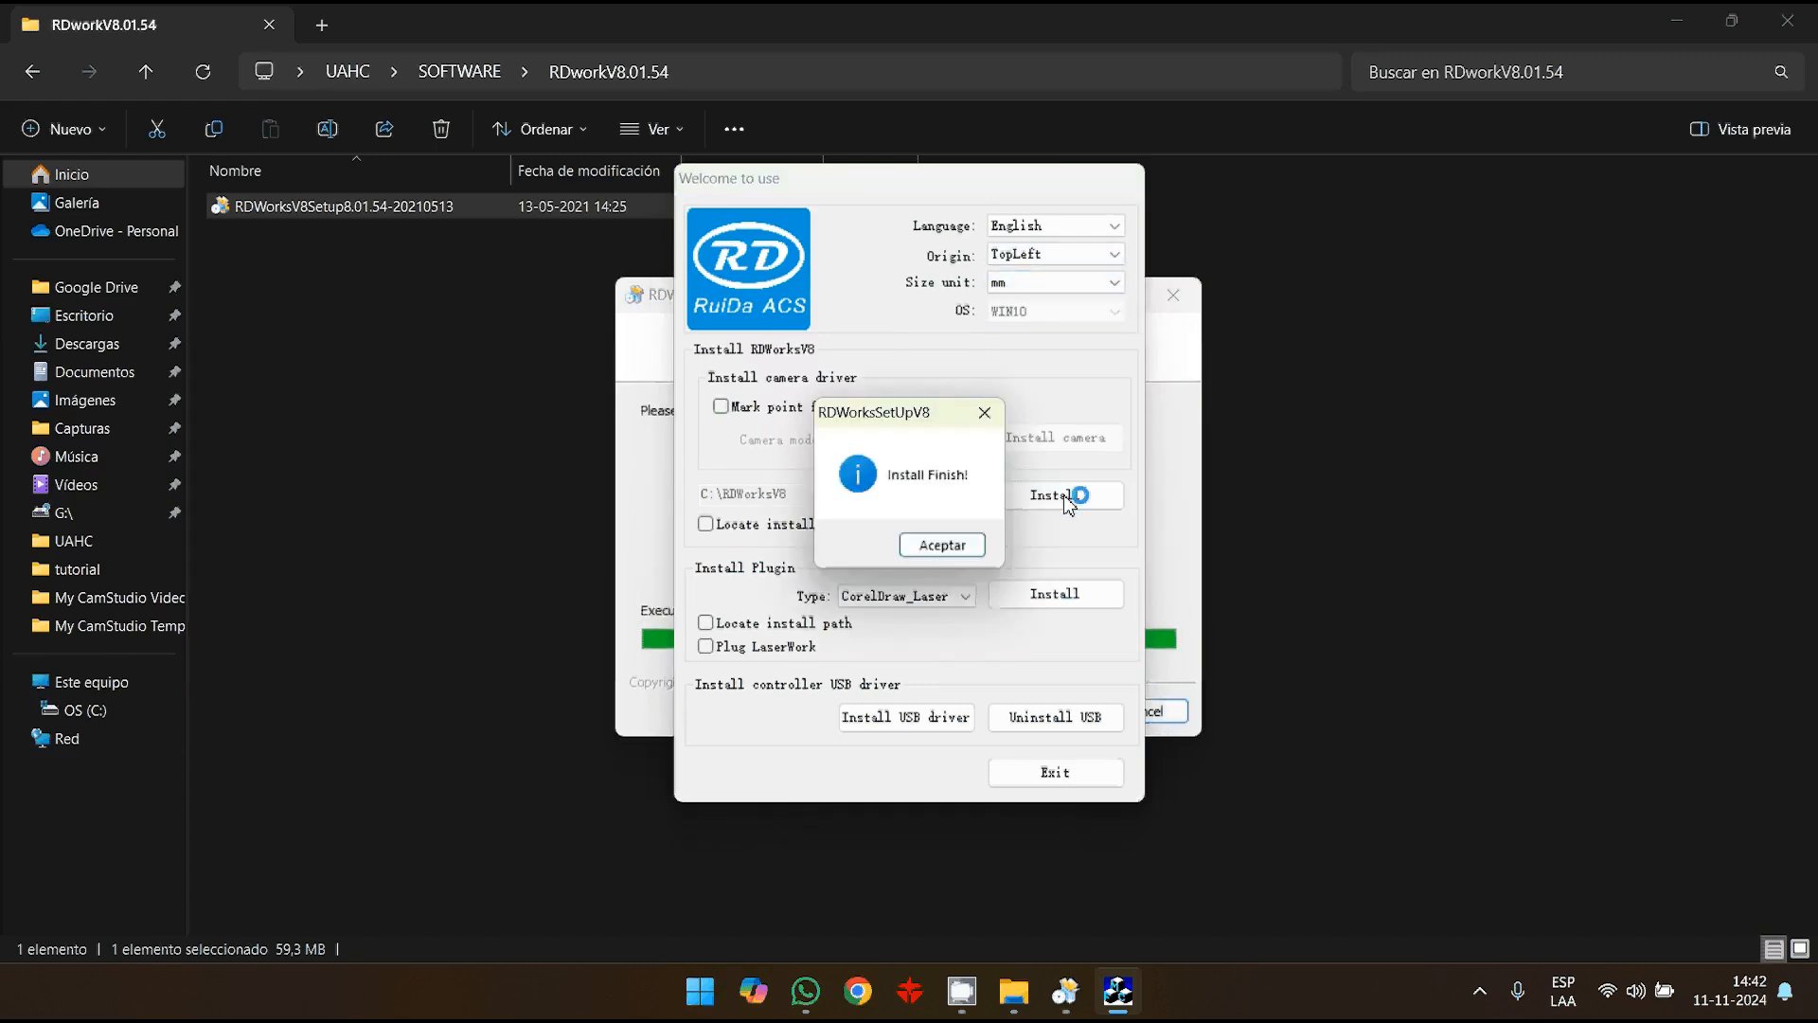
click(952, 549)
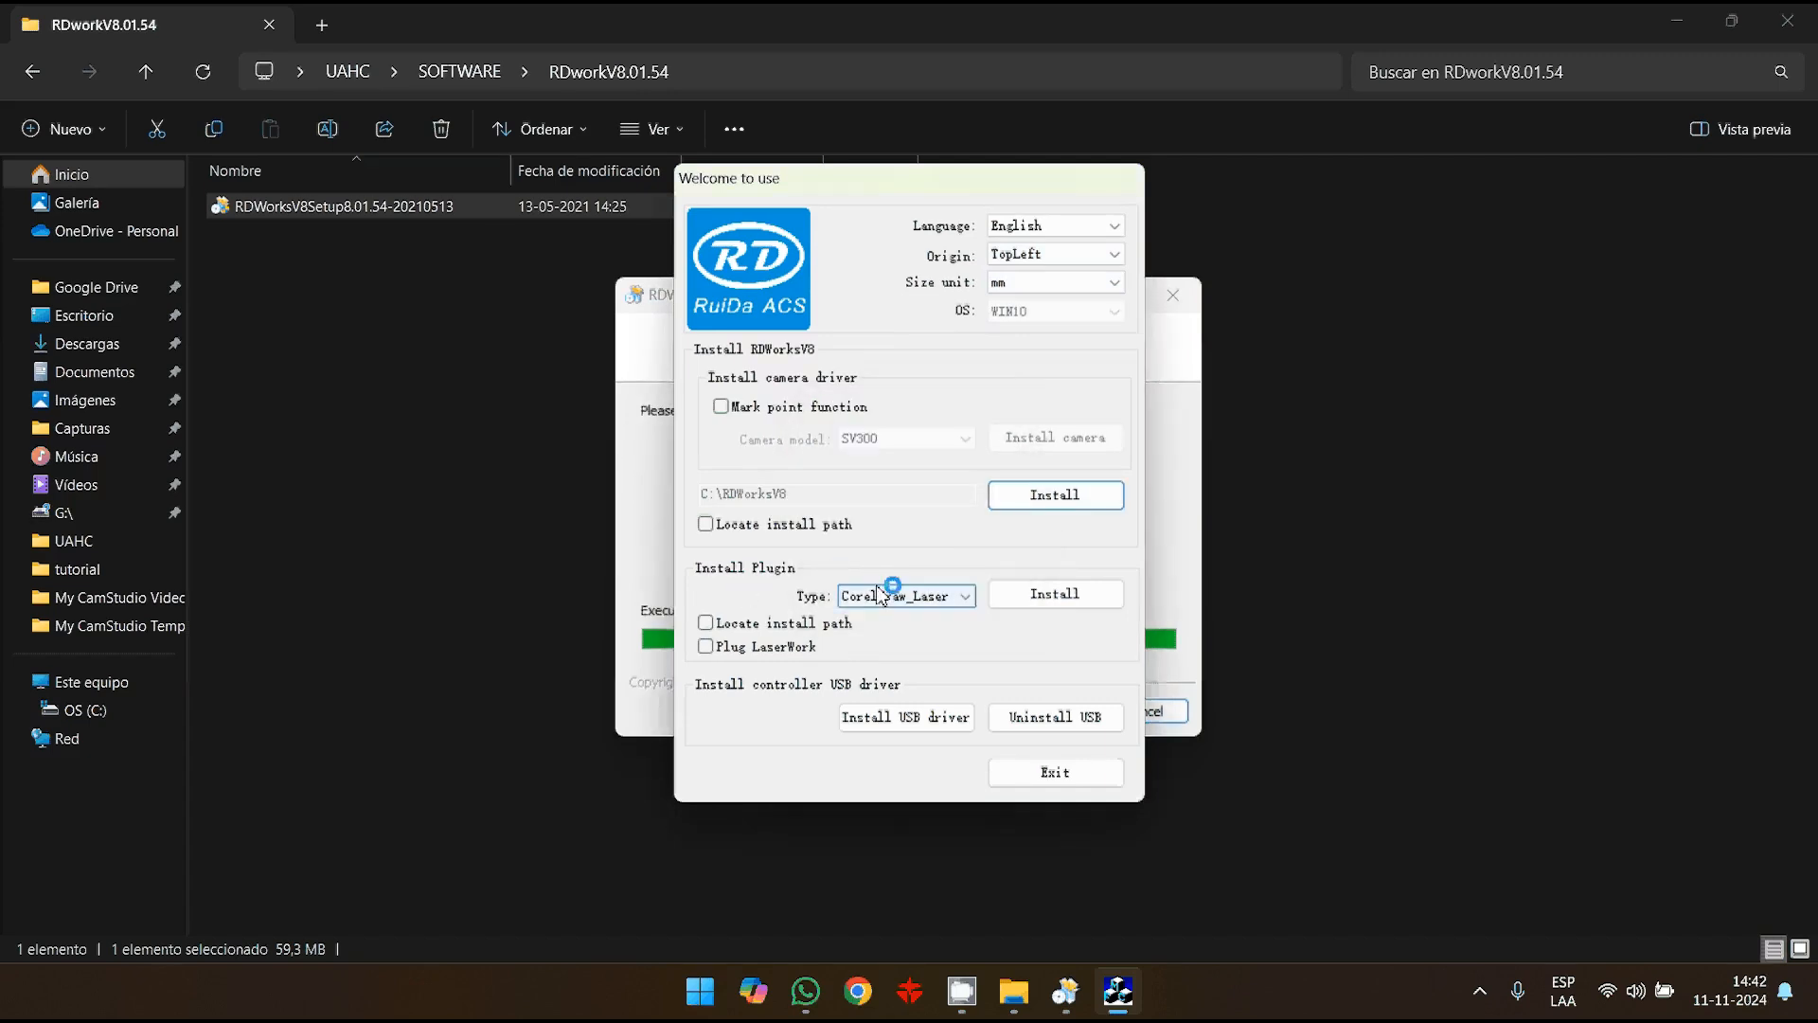
- Choose AutoCAD_Laser as the plugin type and install the plugin
click(966, 598)
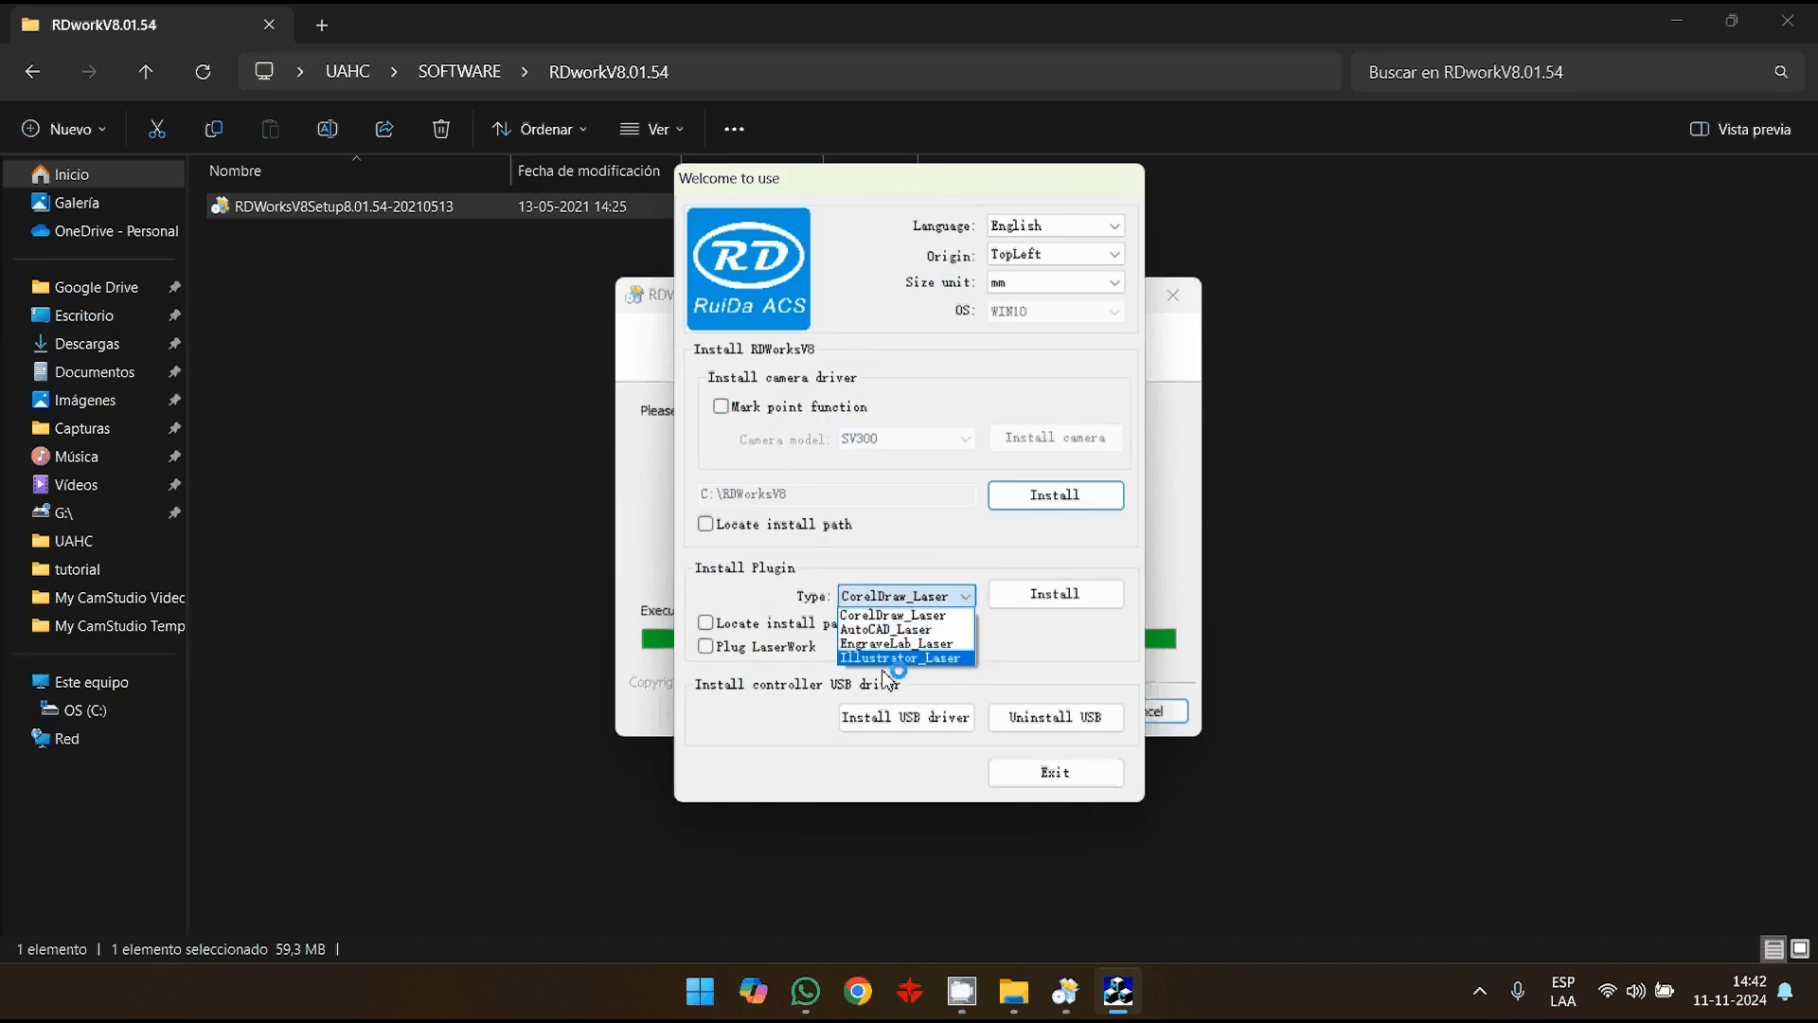
click(895, 630)
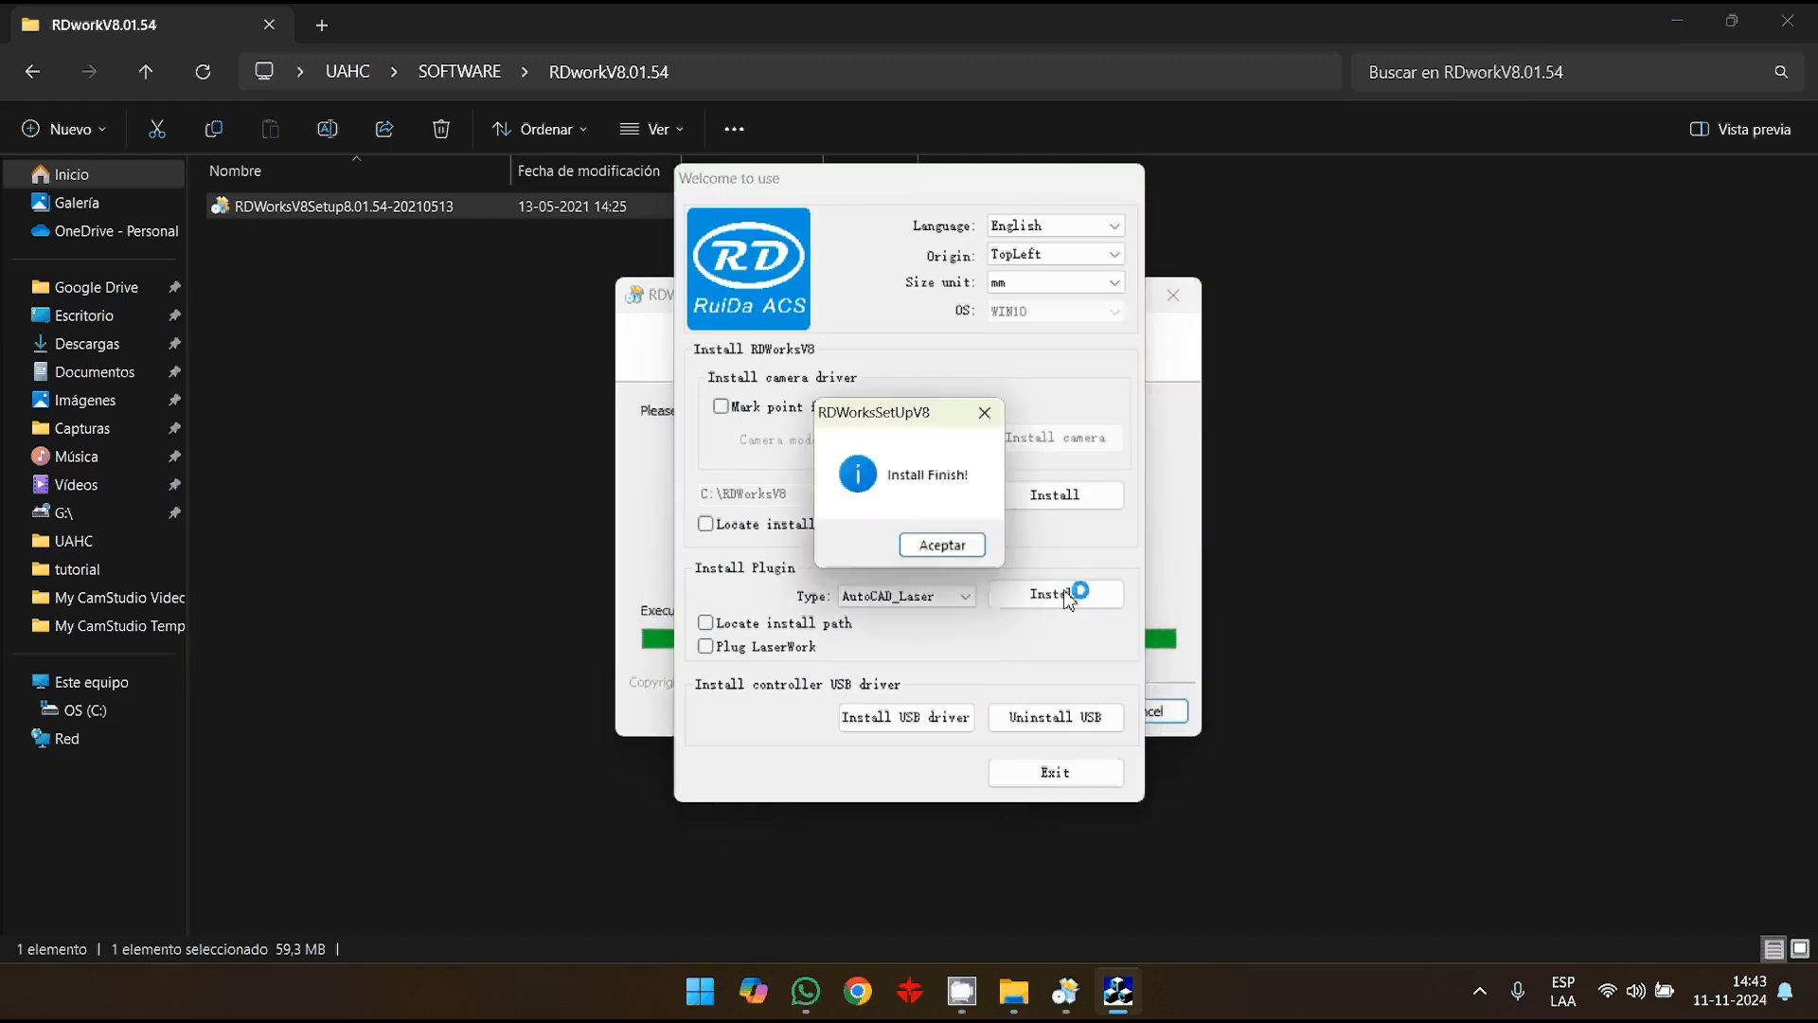
click(952, 547)
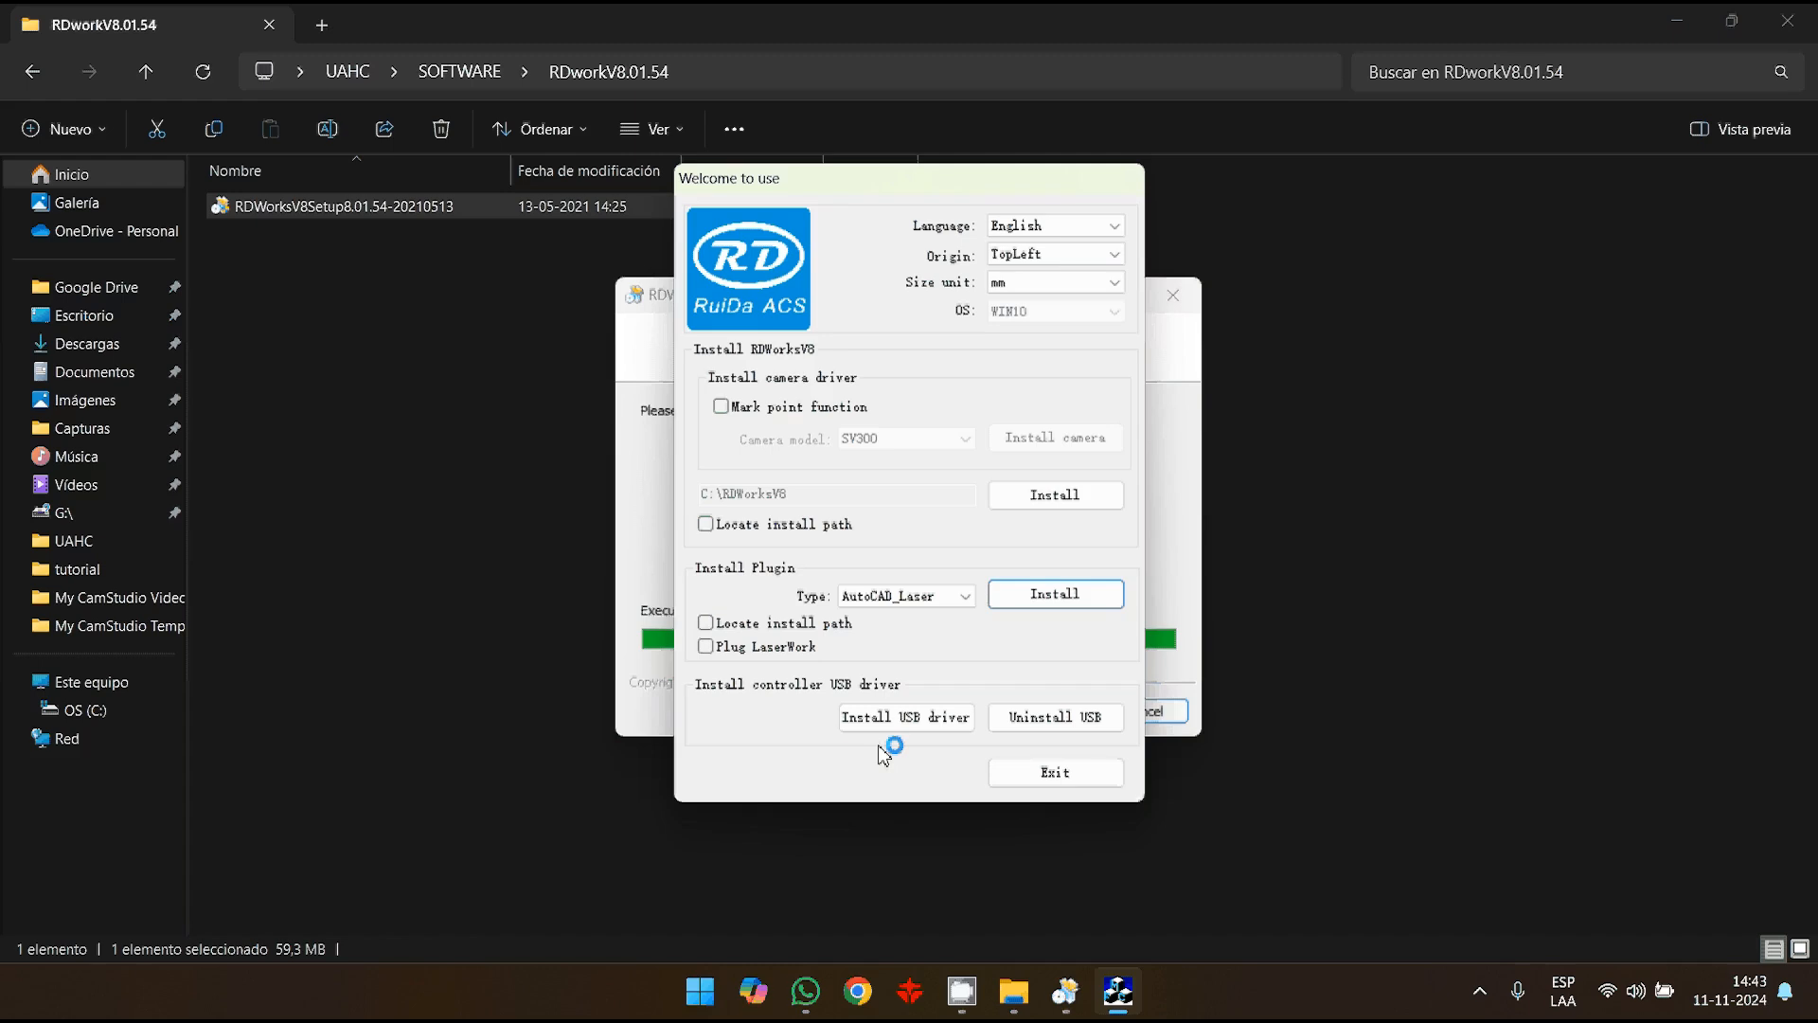
- Install the controller USB driver and exit the RDWorksV8 setup
click(925, 722)
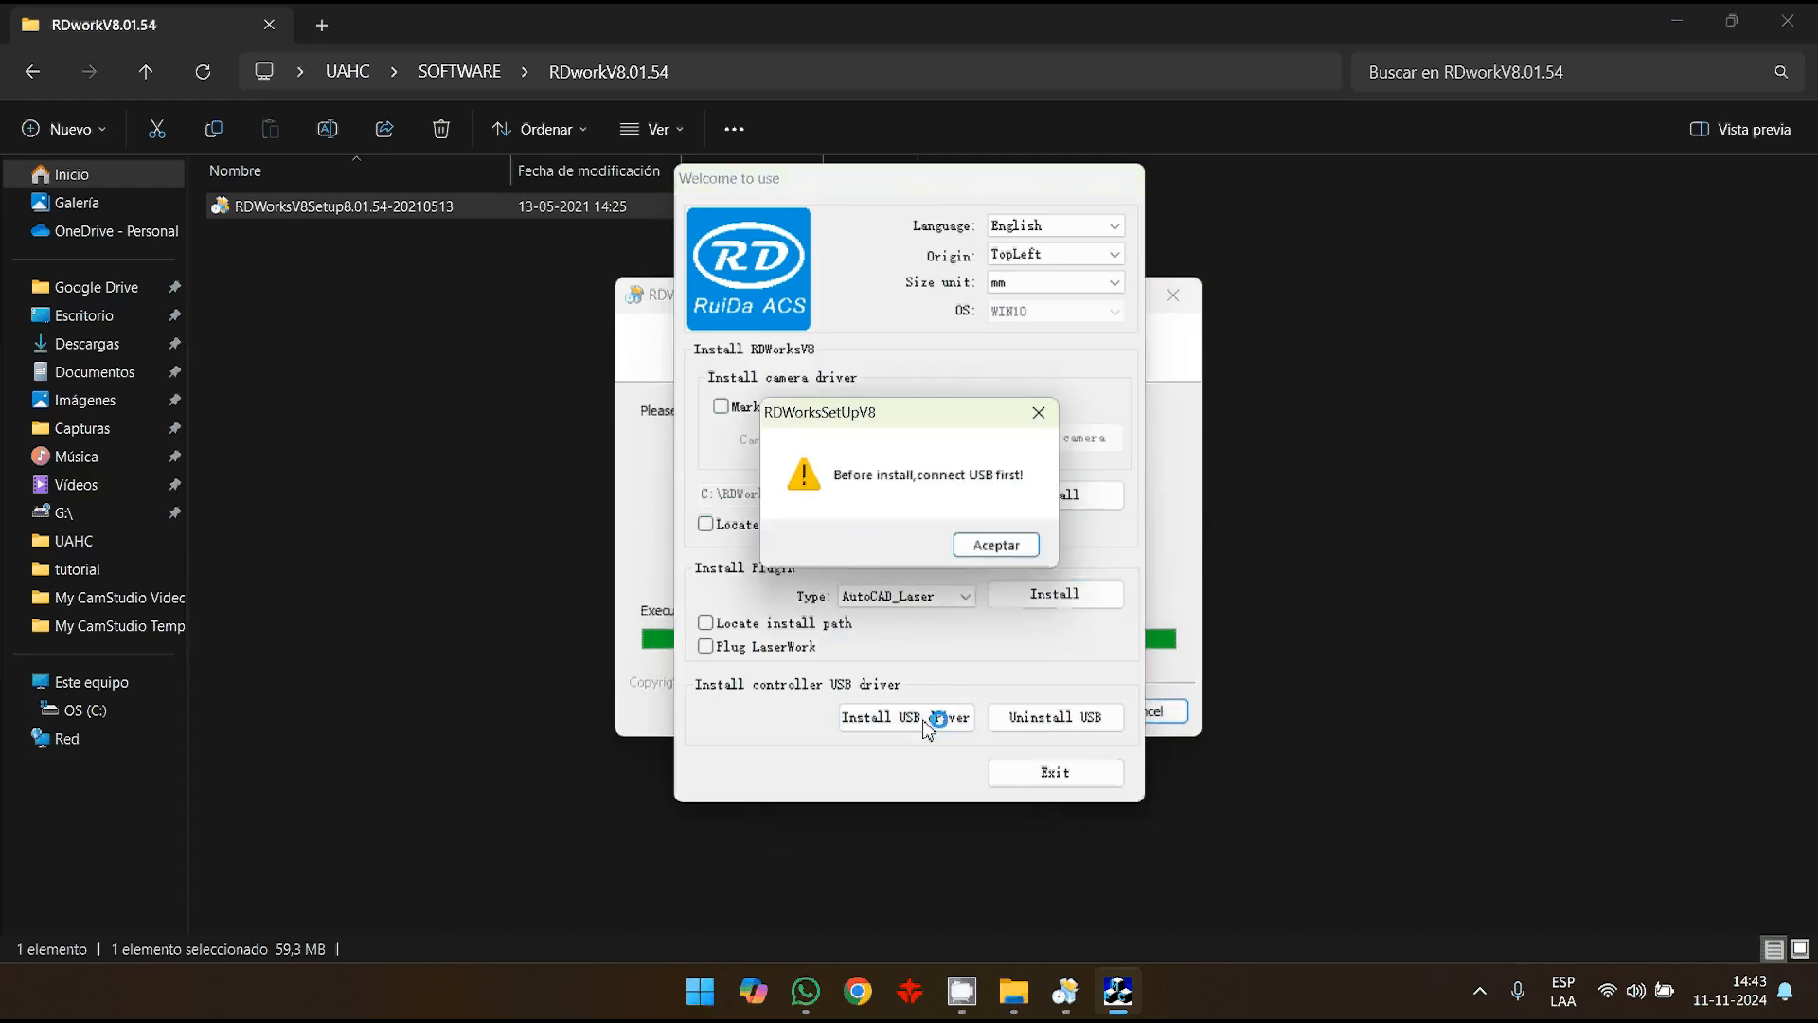
click(1010, 549)
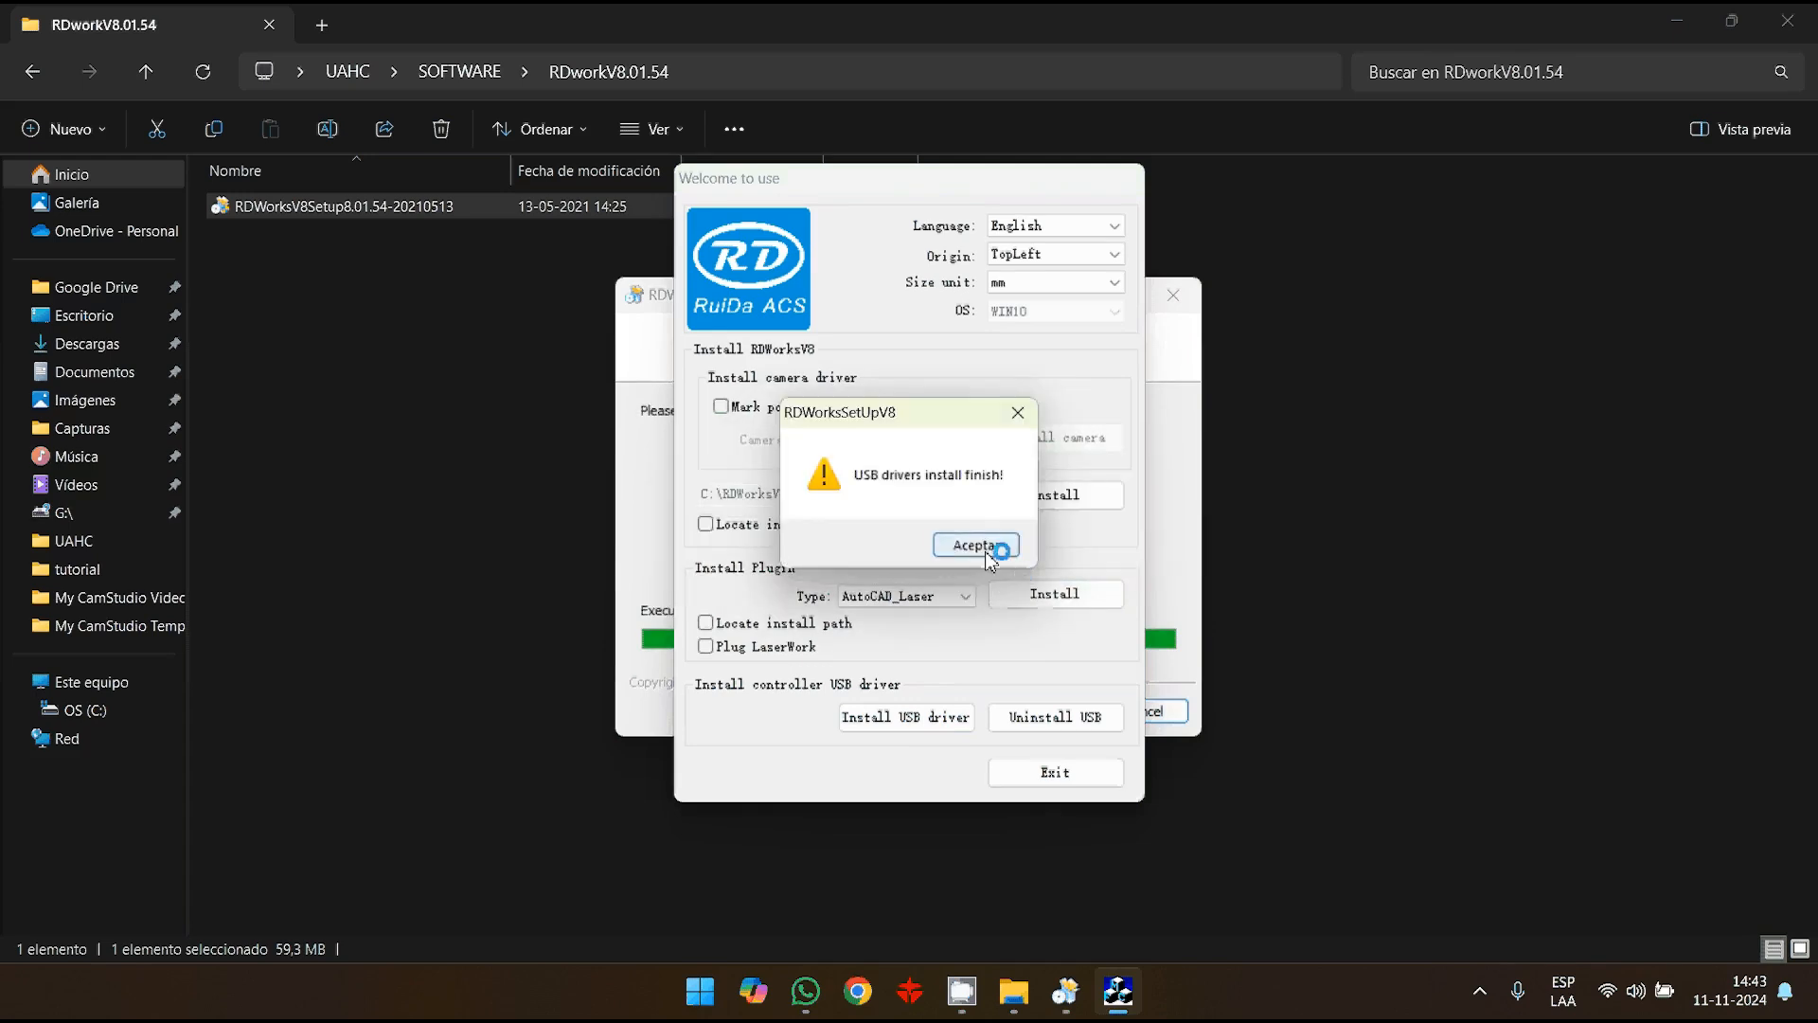
click(990, 546)
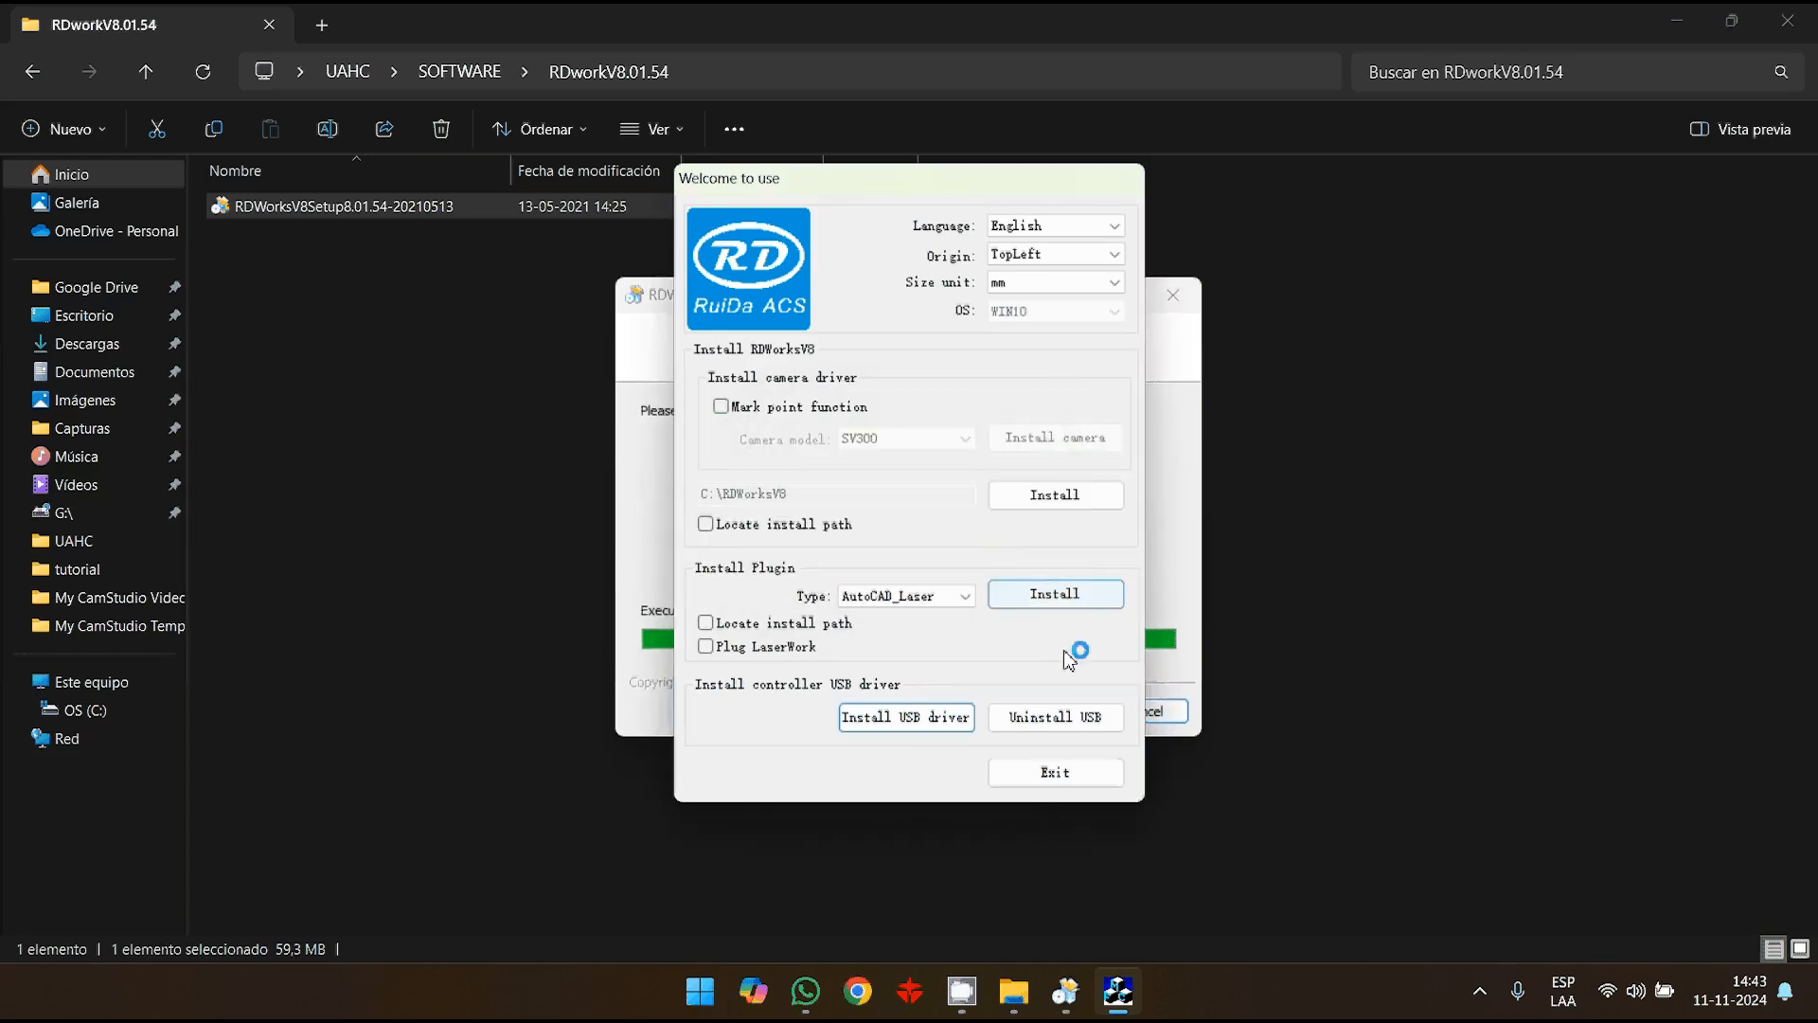
click(1073, 777)
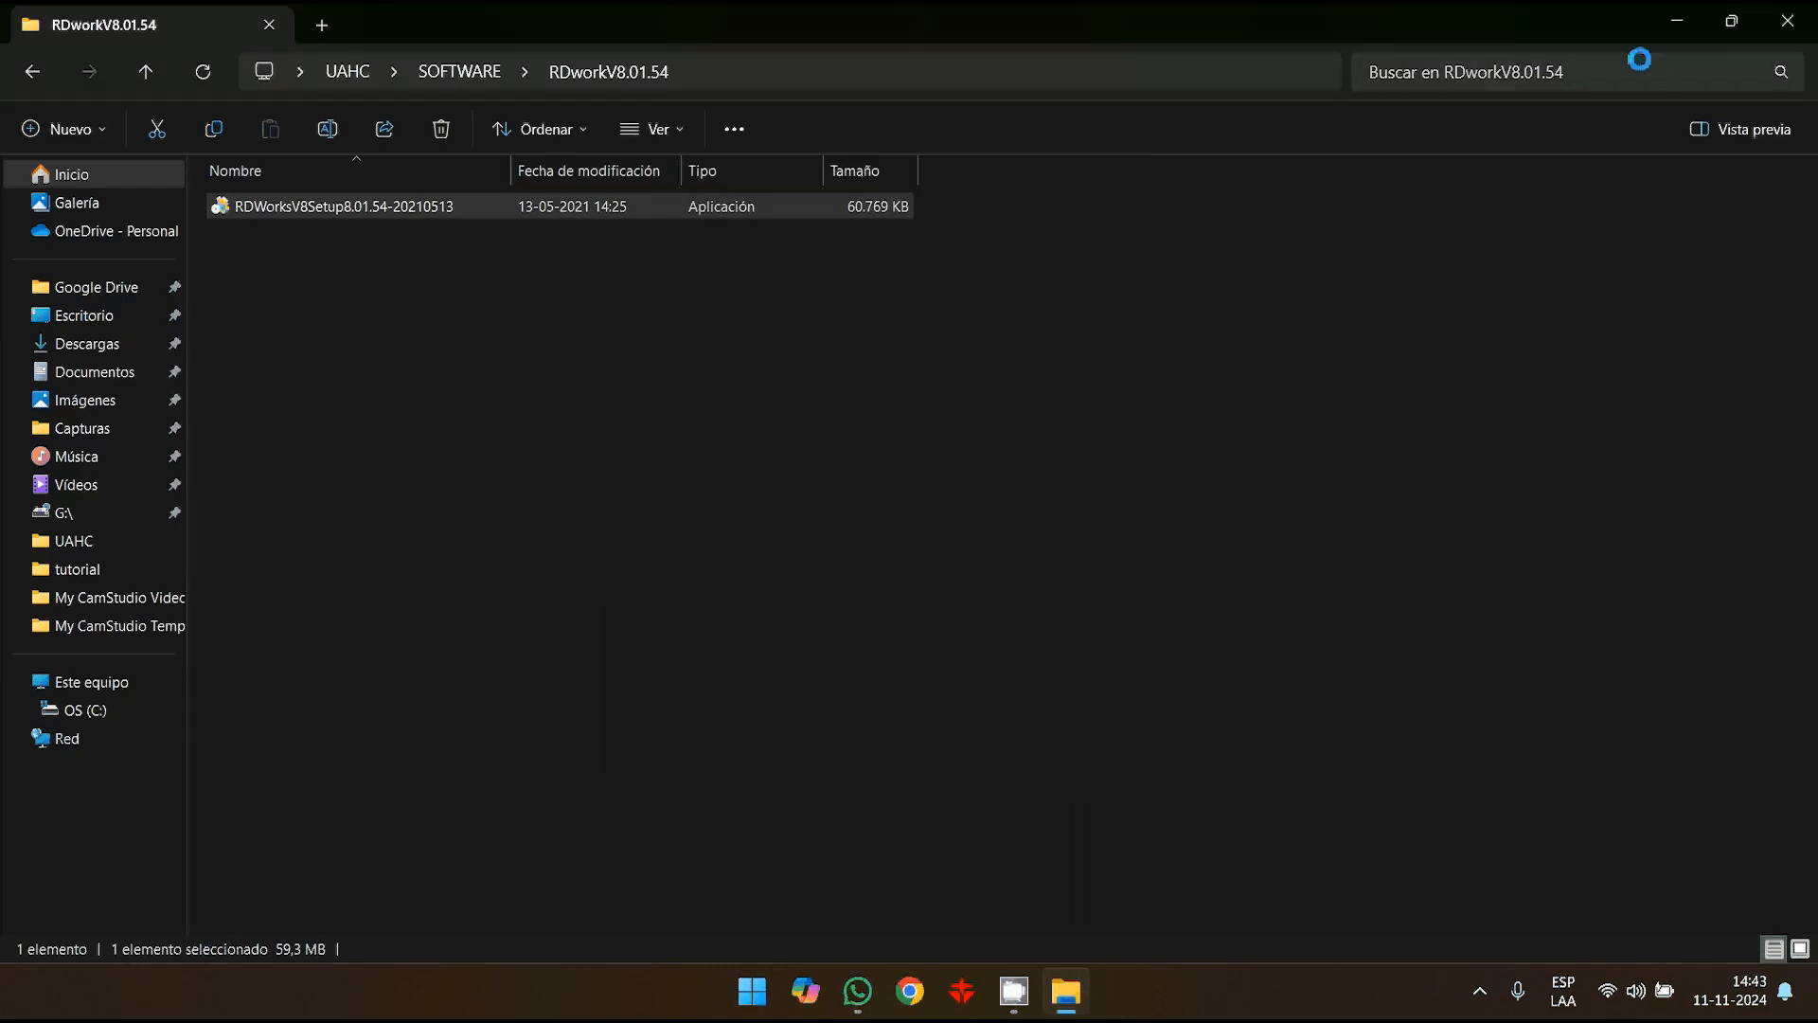
- Launch RDWorksV8 and set the page width to 600 mm and the page height to 400 mm in the system settings
click(1677, 21)
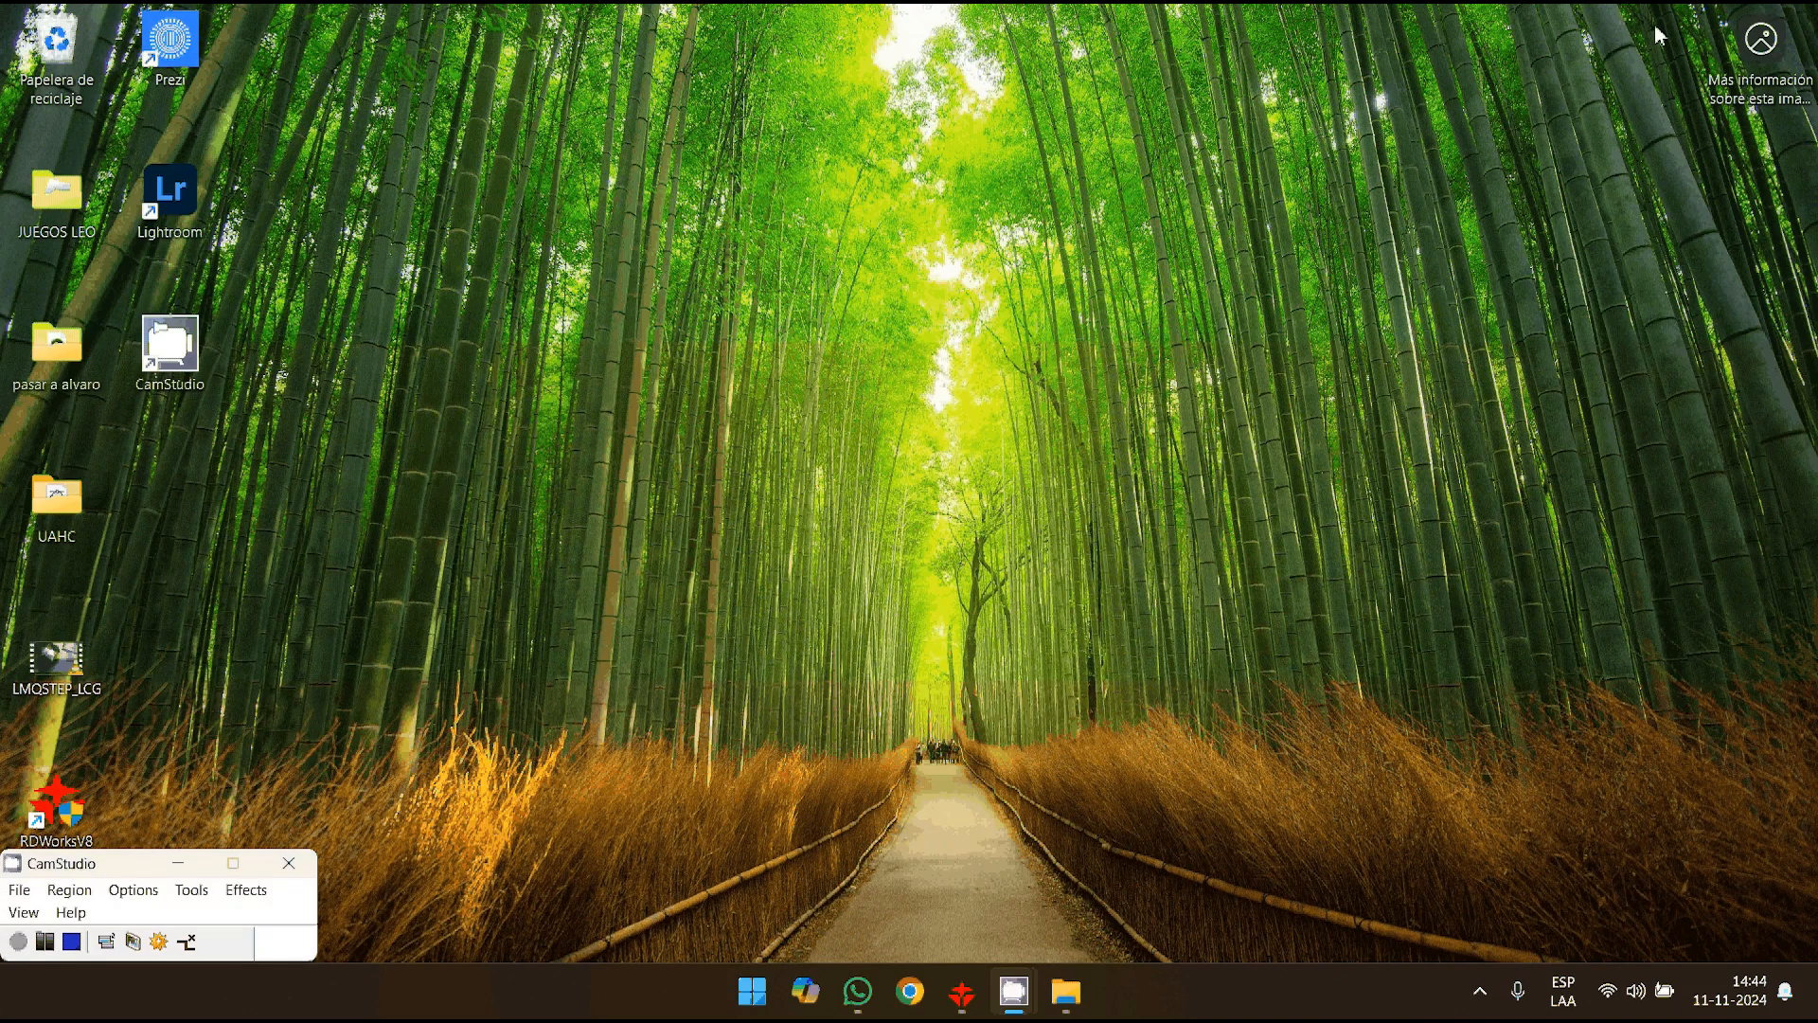
click(963, 991)
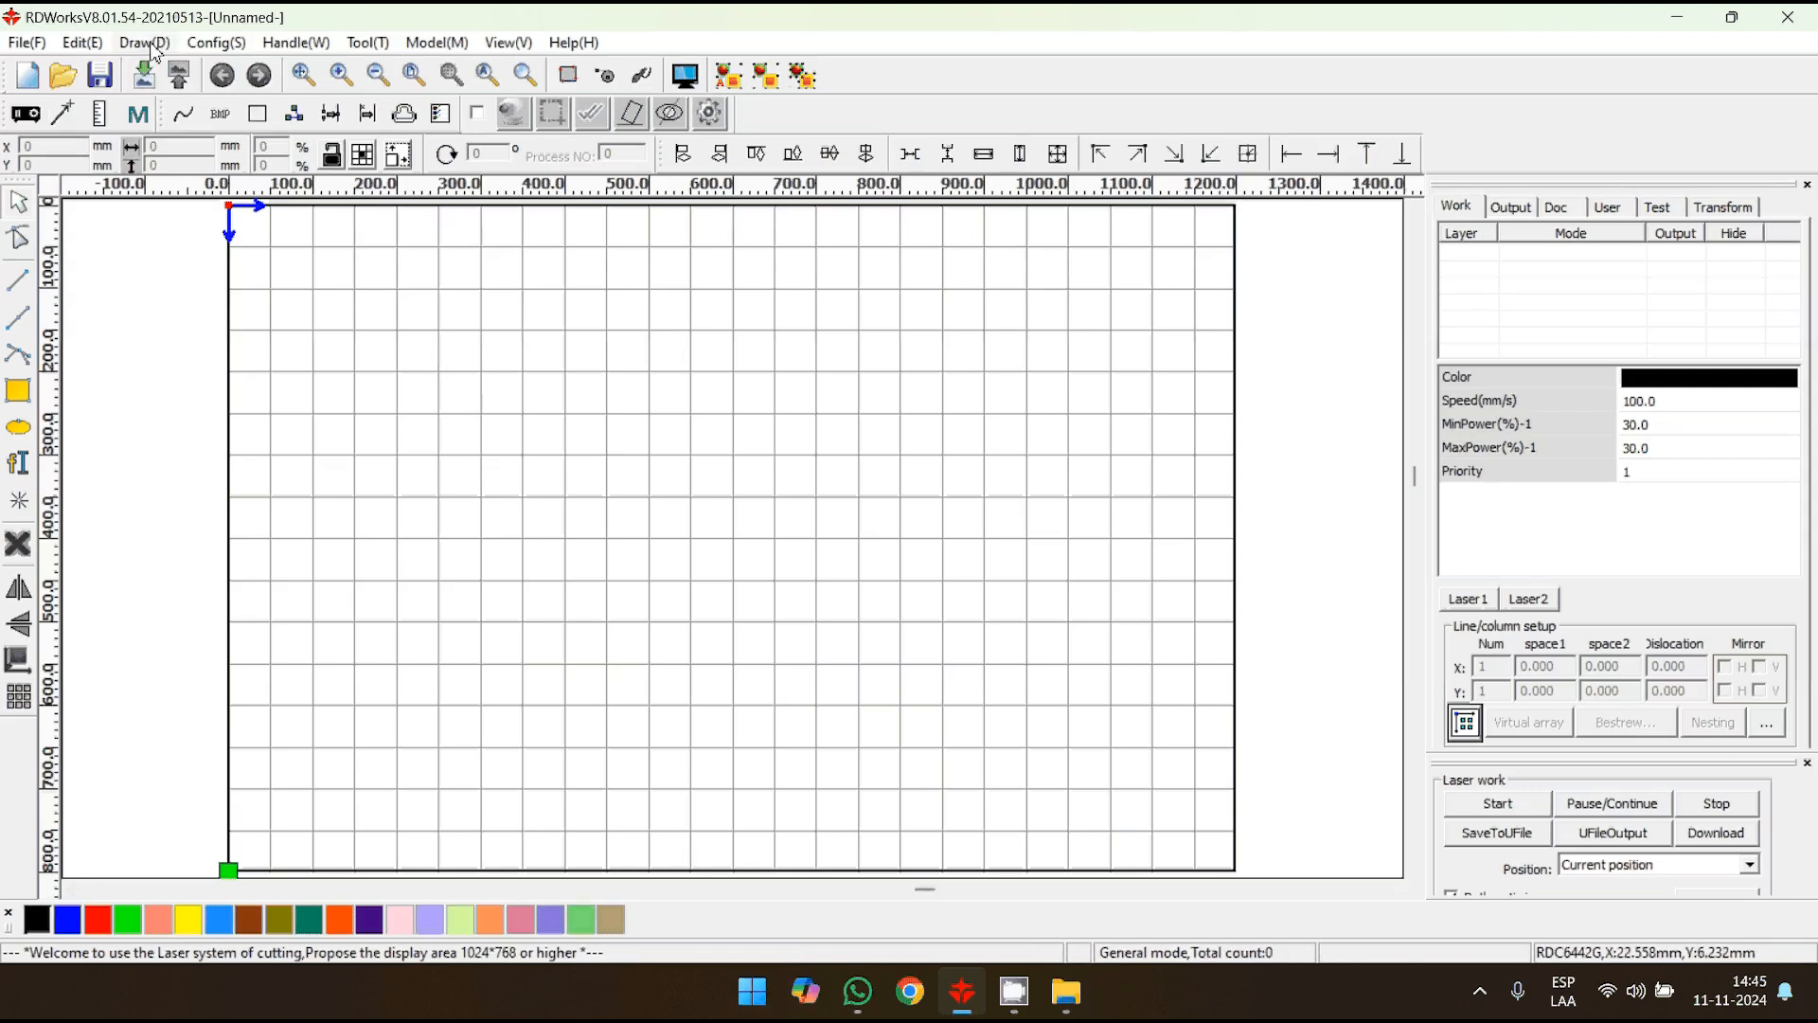
click(224, 47)
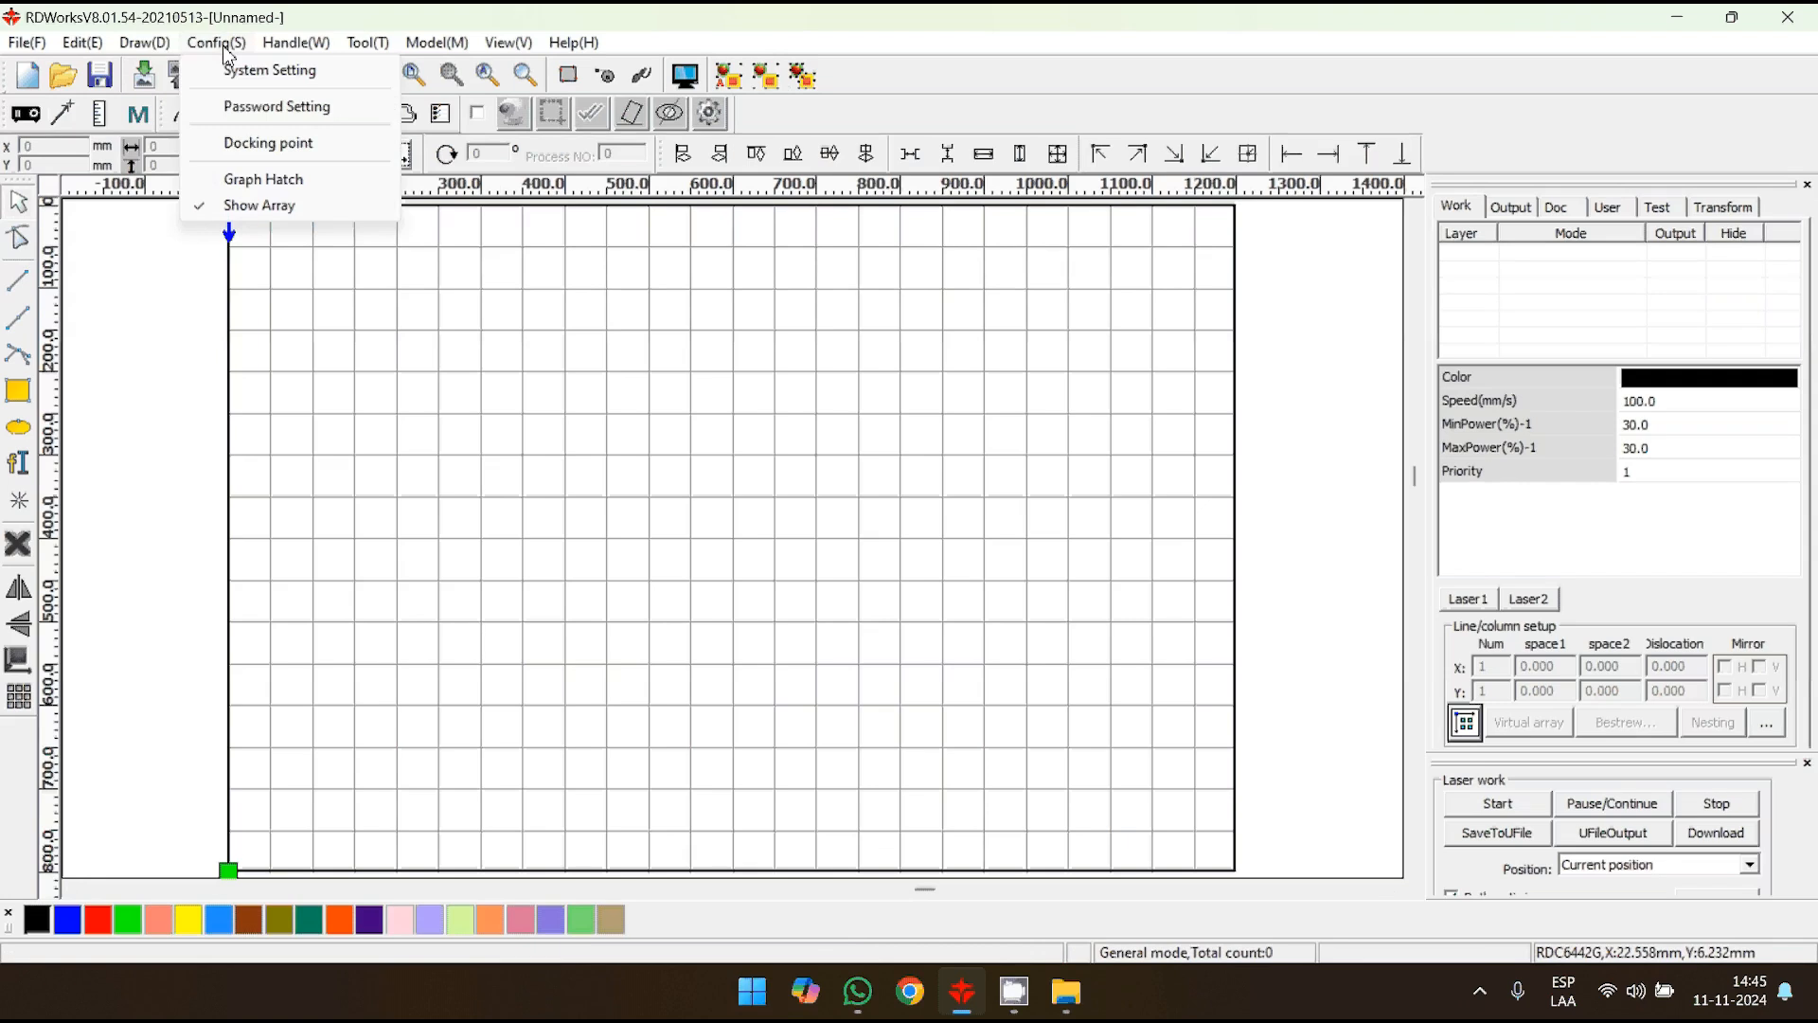
click(258, 70)
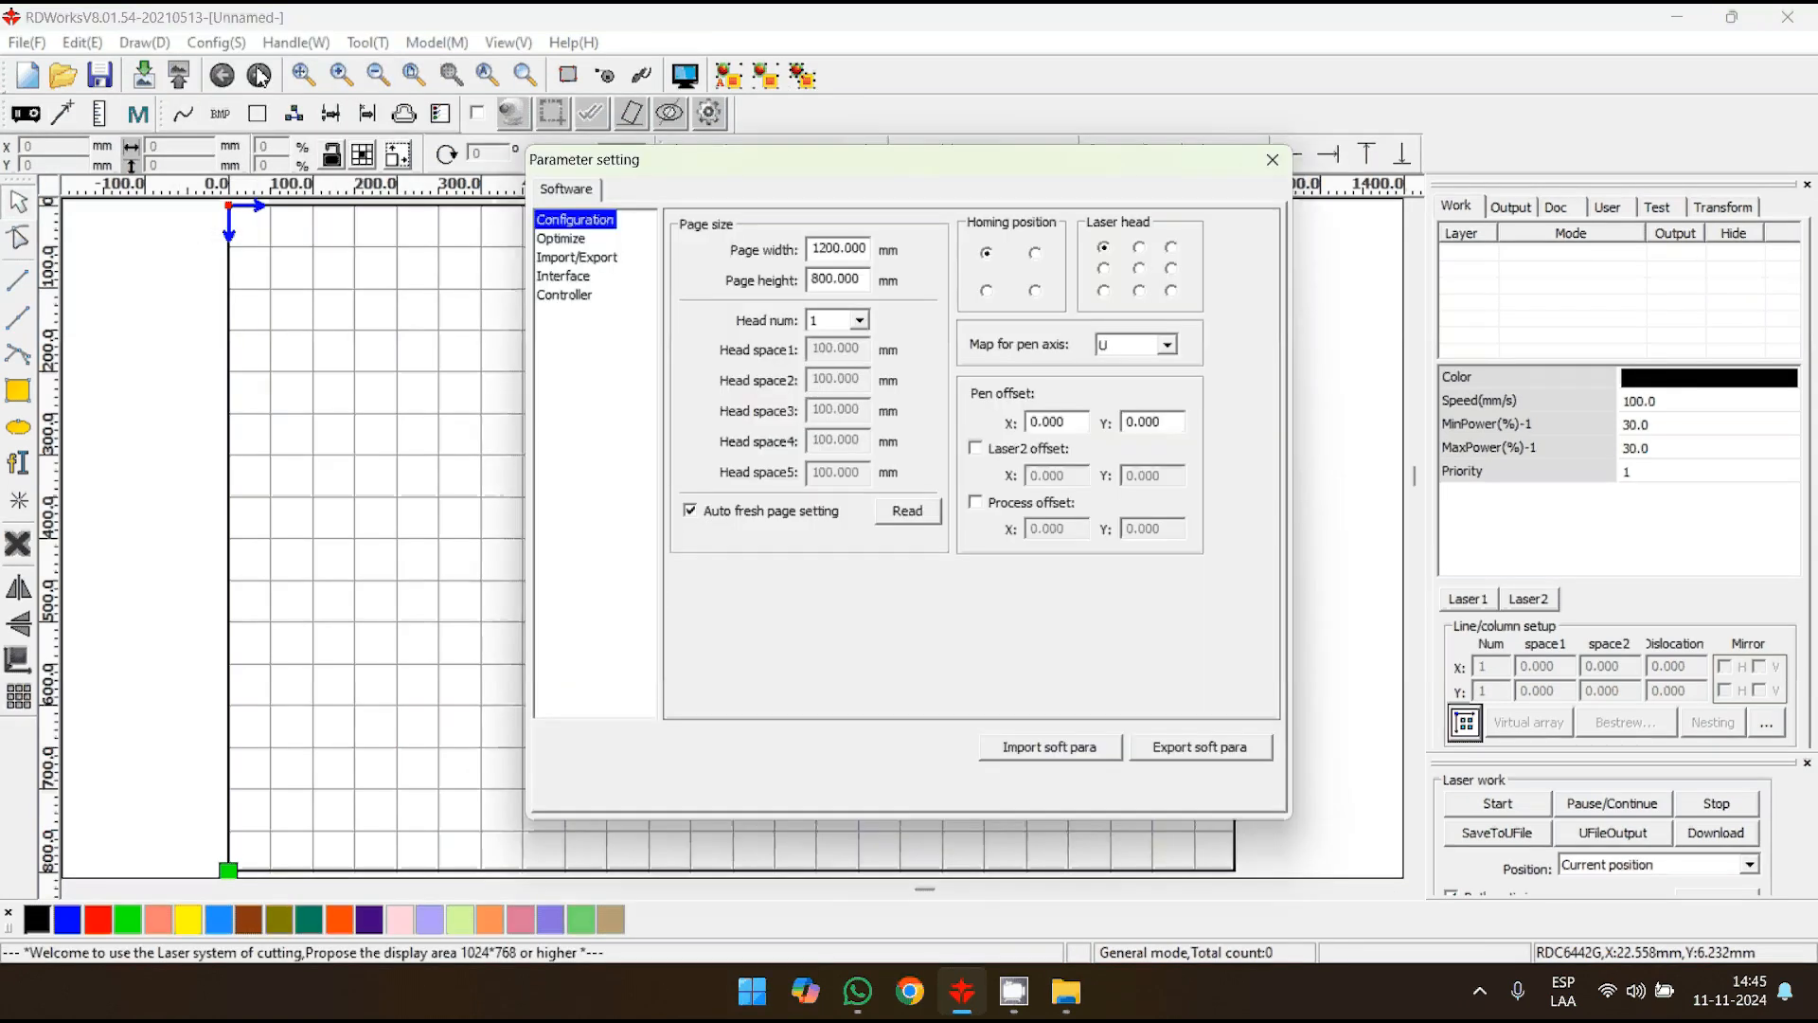
double_click(850, 251)
text(500)
key(Tab)
text(400)
key(Tab)
click(1273, 161)
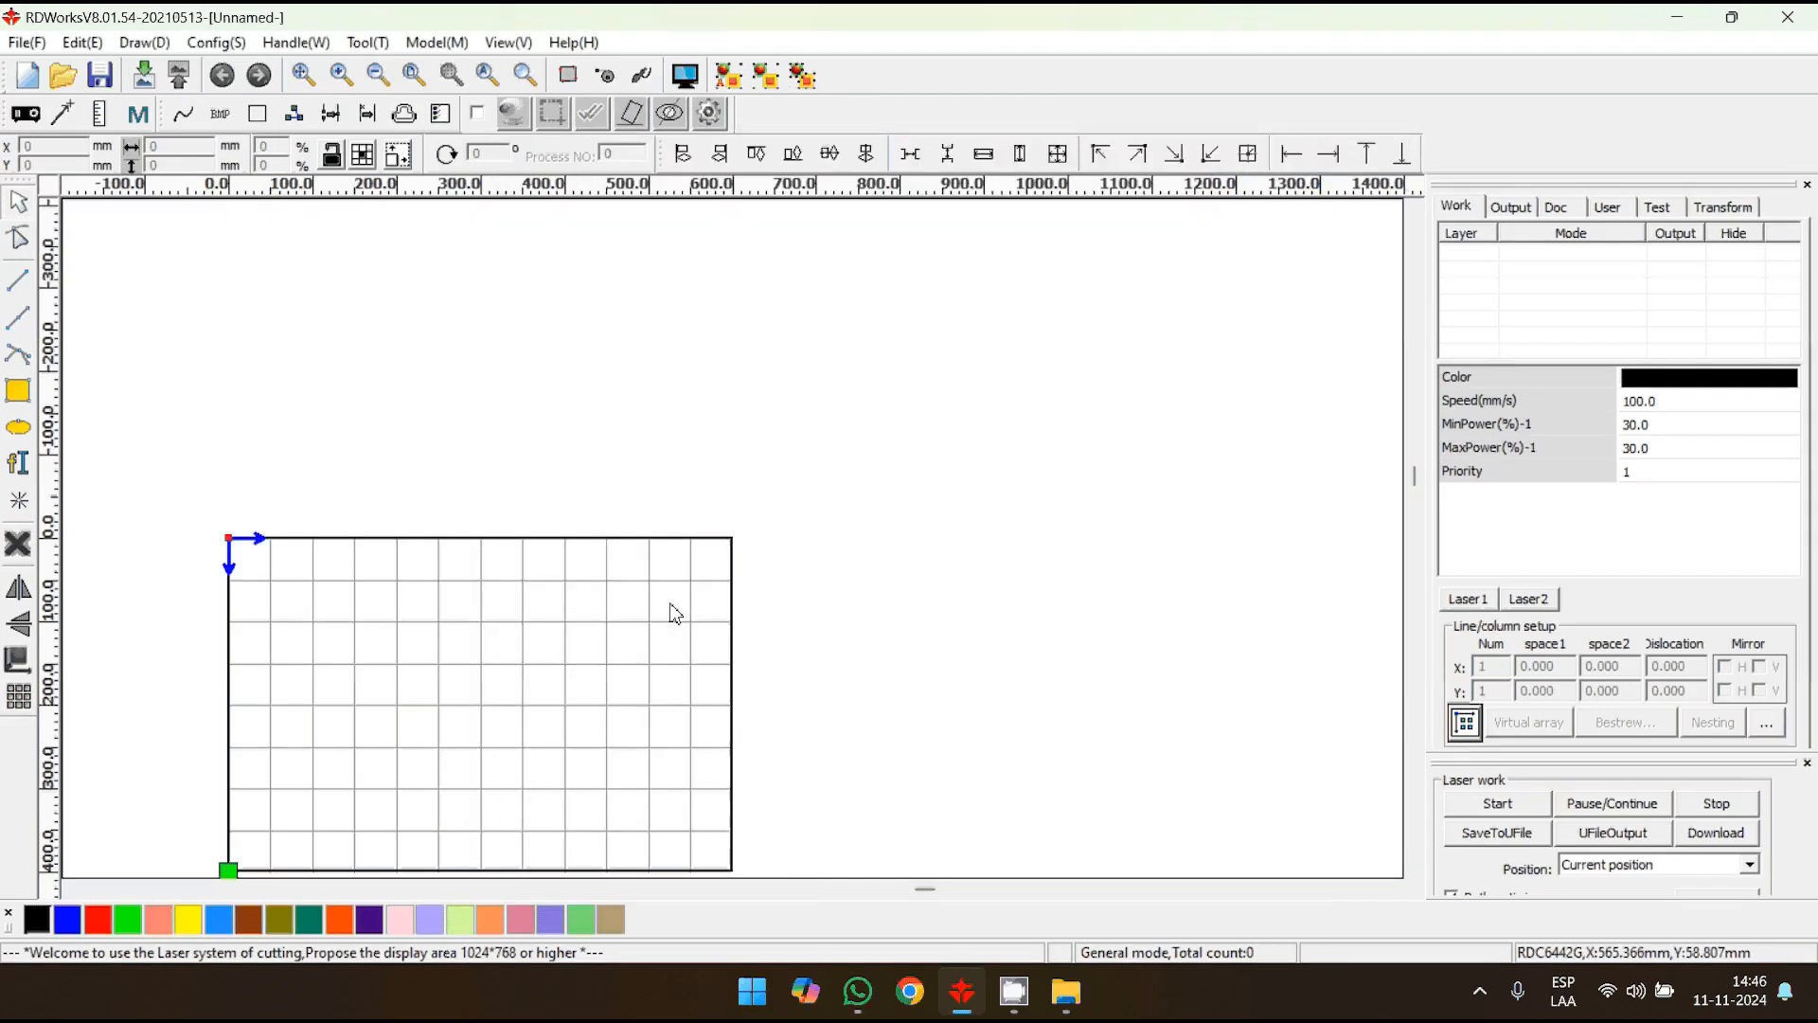
scroll(800, 406, up, 1)
scroll(796, 400, up, 1)
scroll(796, 399, down, 1)
middle_drag(796, 400, 849, 364)
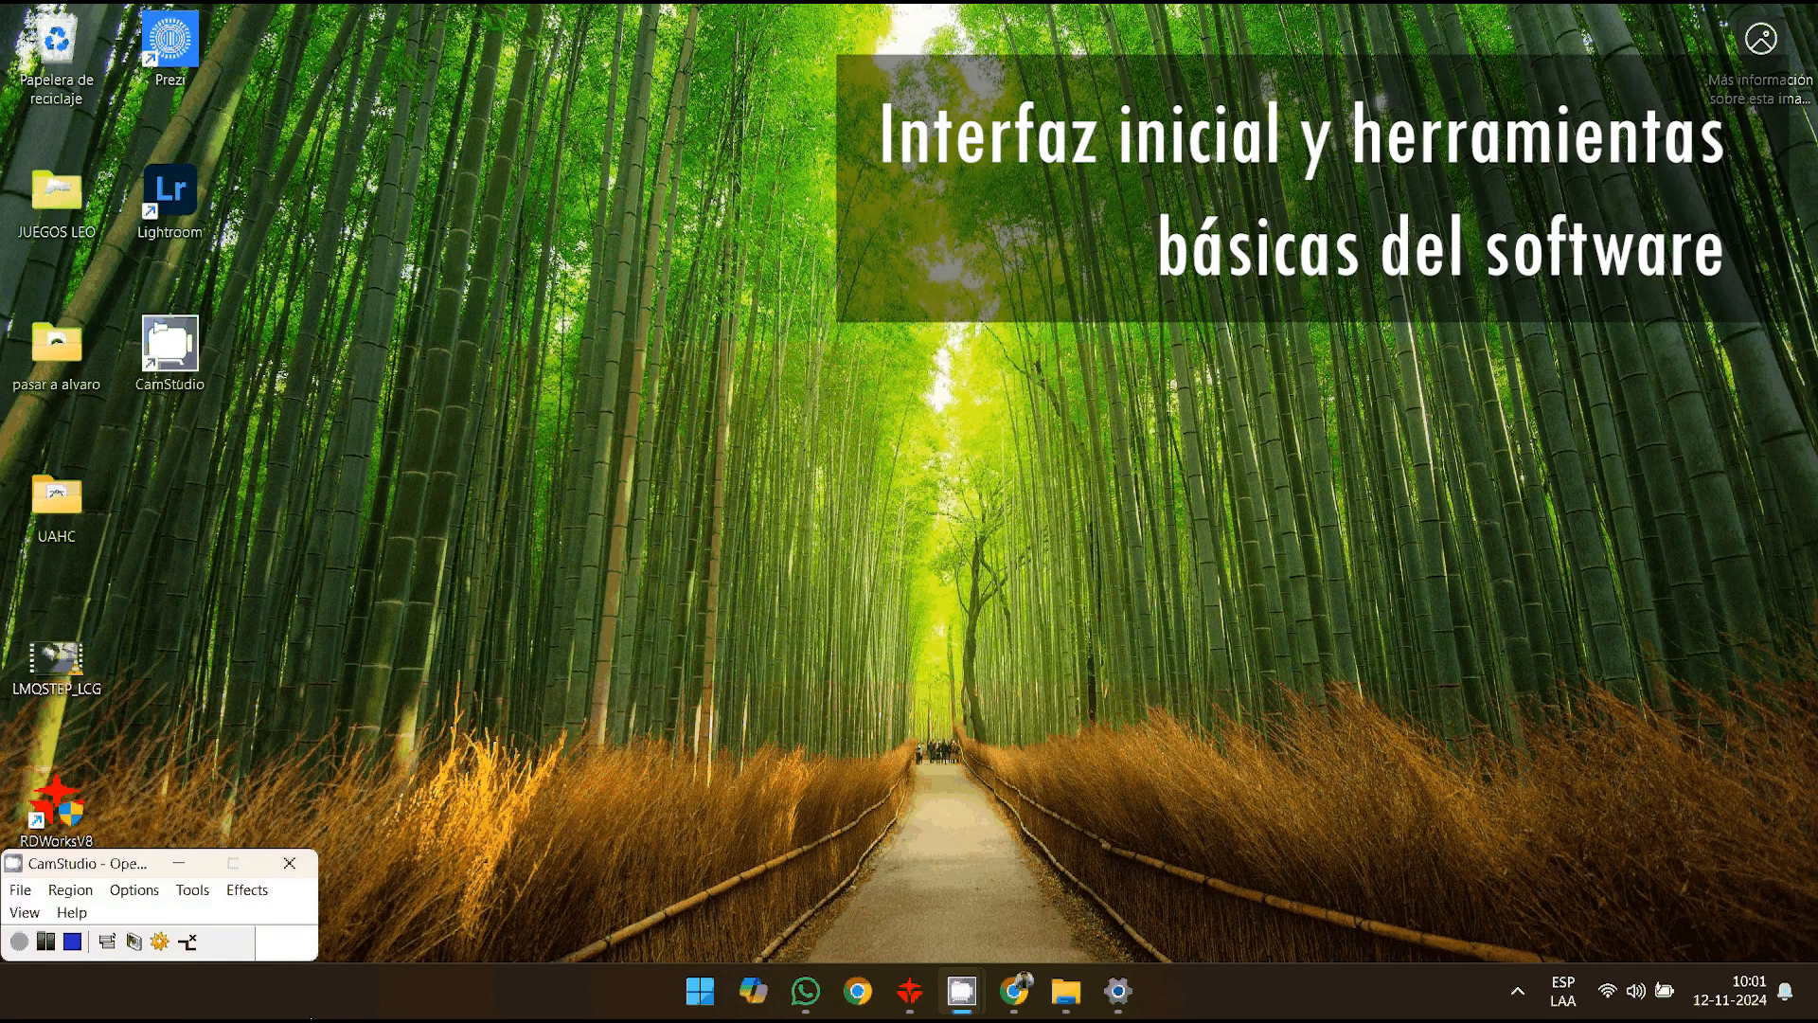
- Switch to RDWorksV8, examine the work area at different zoom levels, and view the job preview and simulation window
click(909, 990)
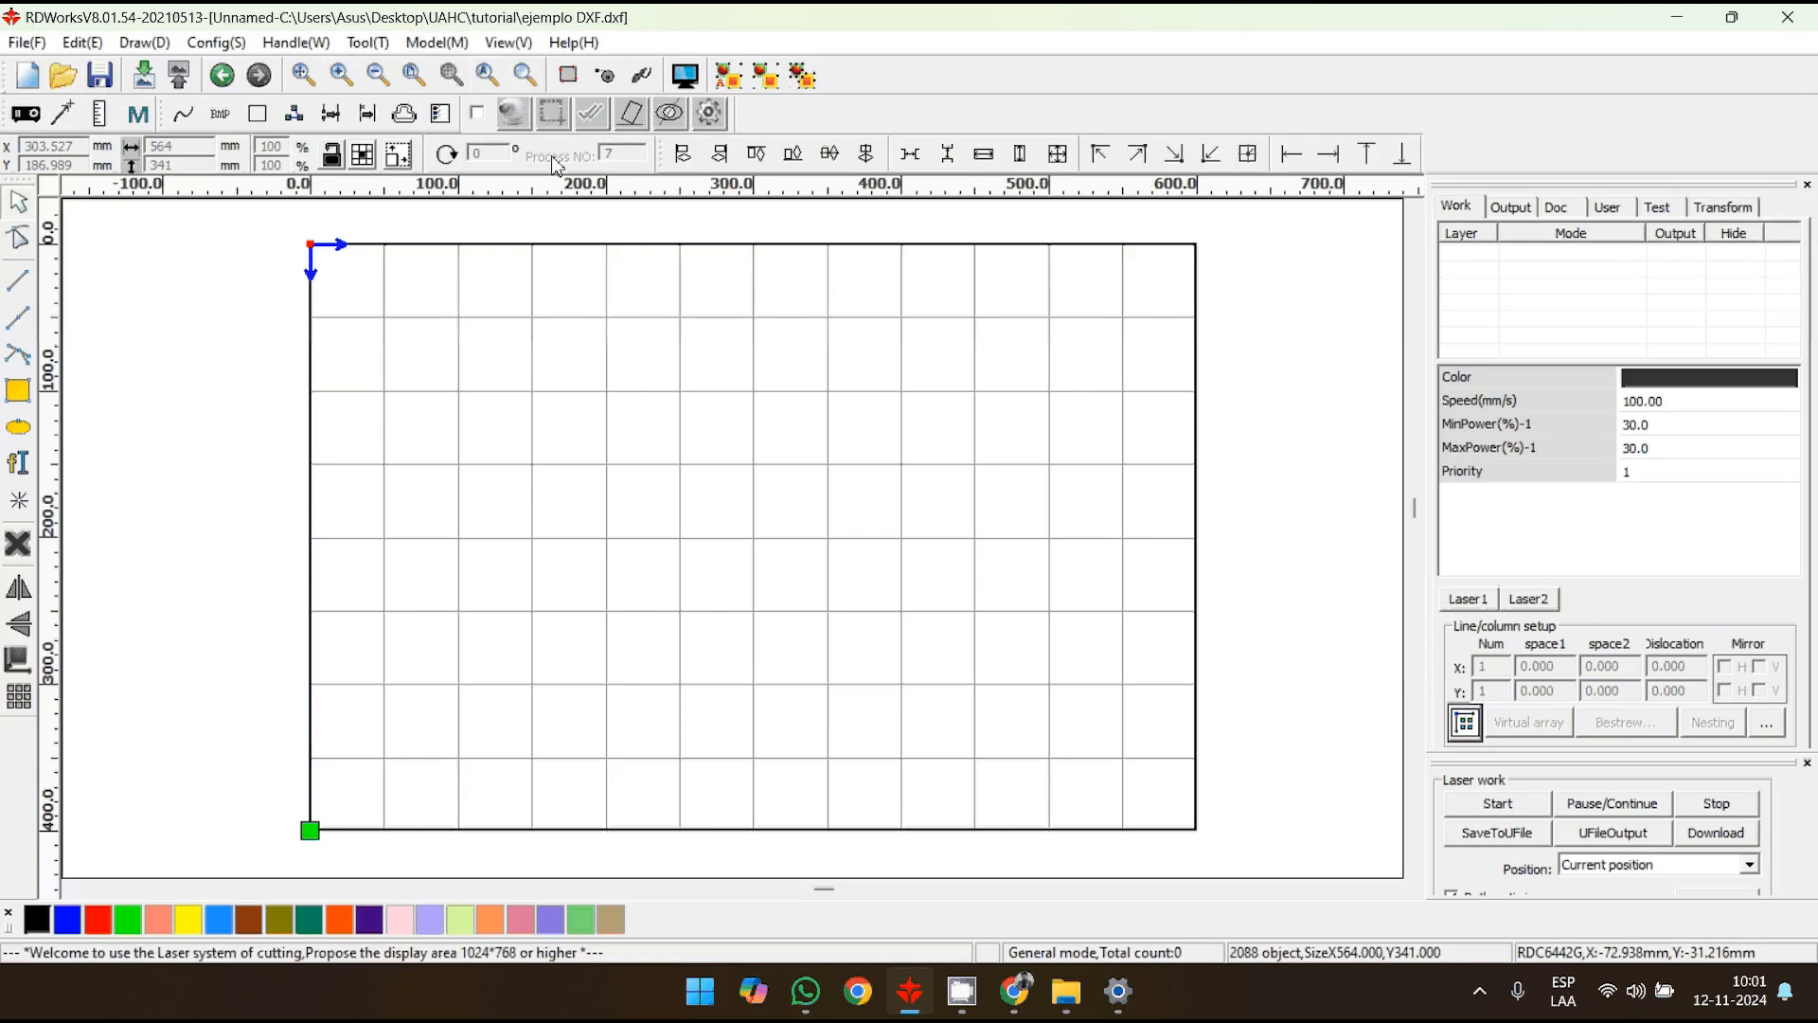
scroll(639, 528, down, 4)
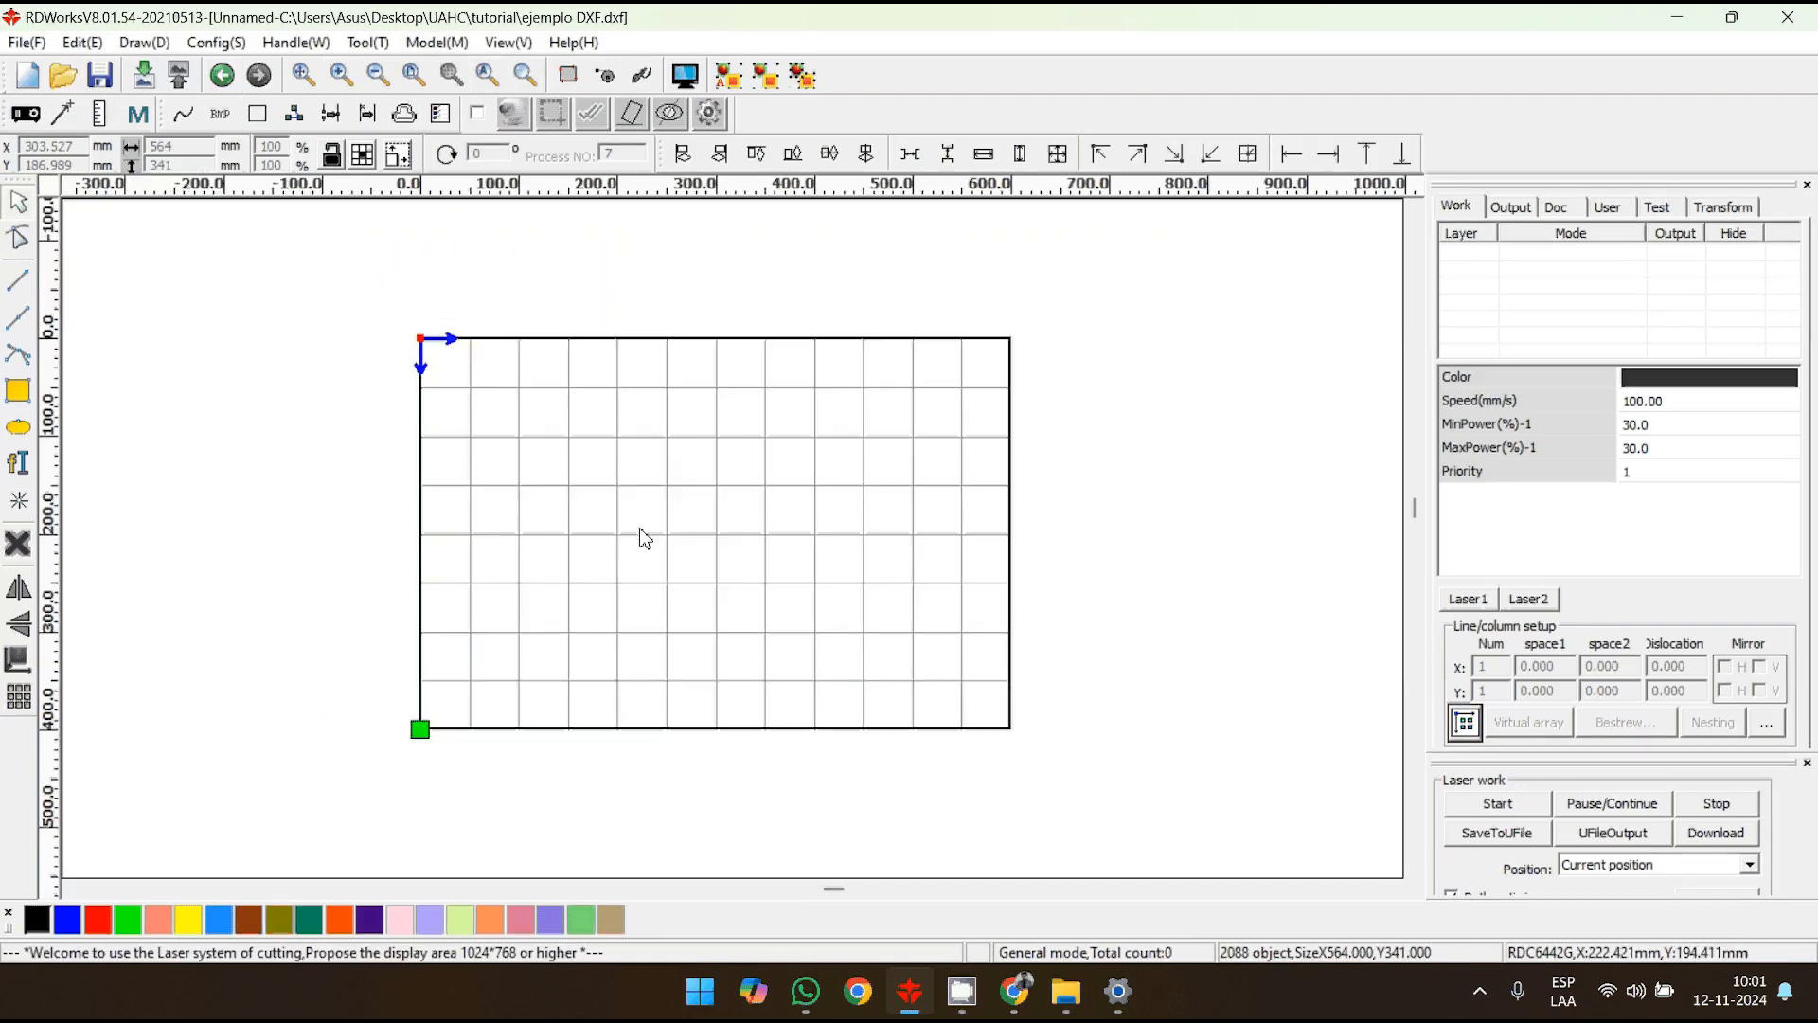
scroll(640, 530, up, 4)
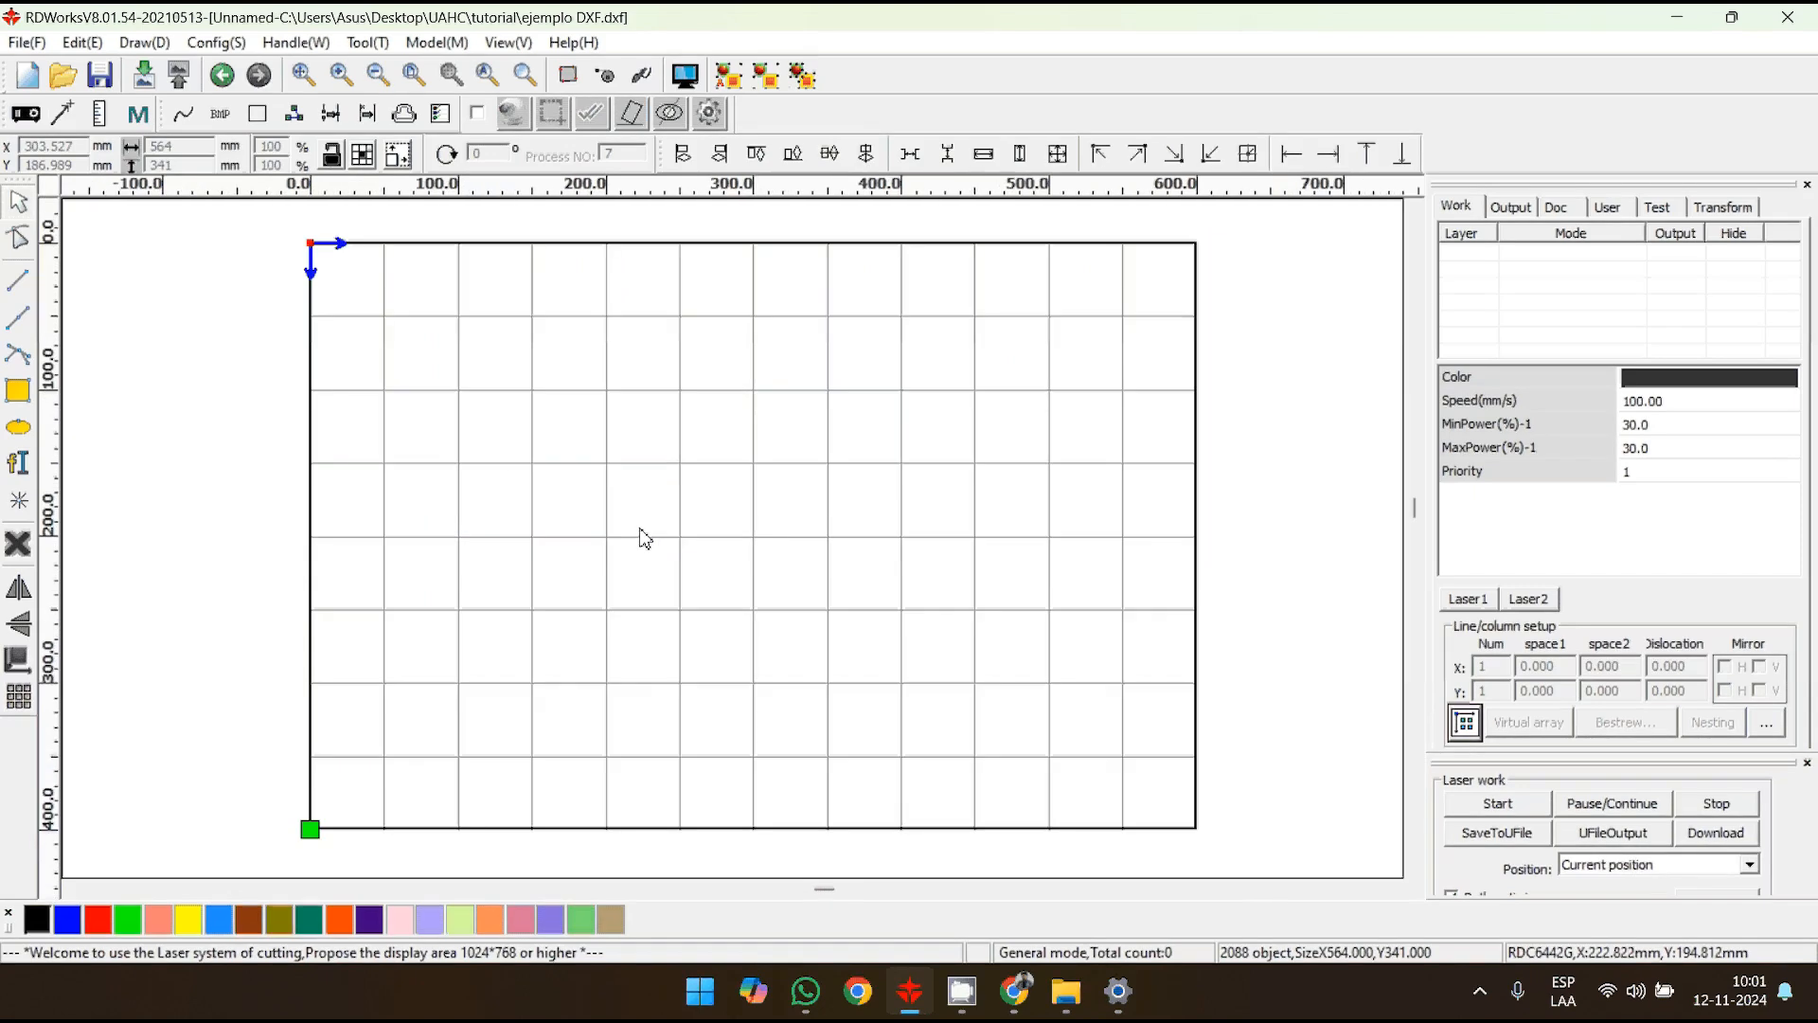
scroll(645, 538, up, 3)
scroll(553, 508, down, 4)
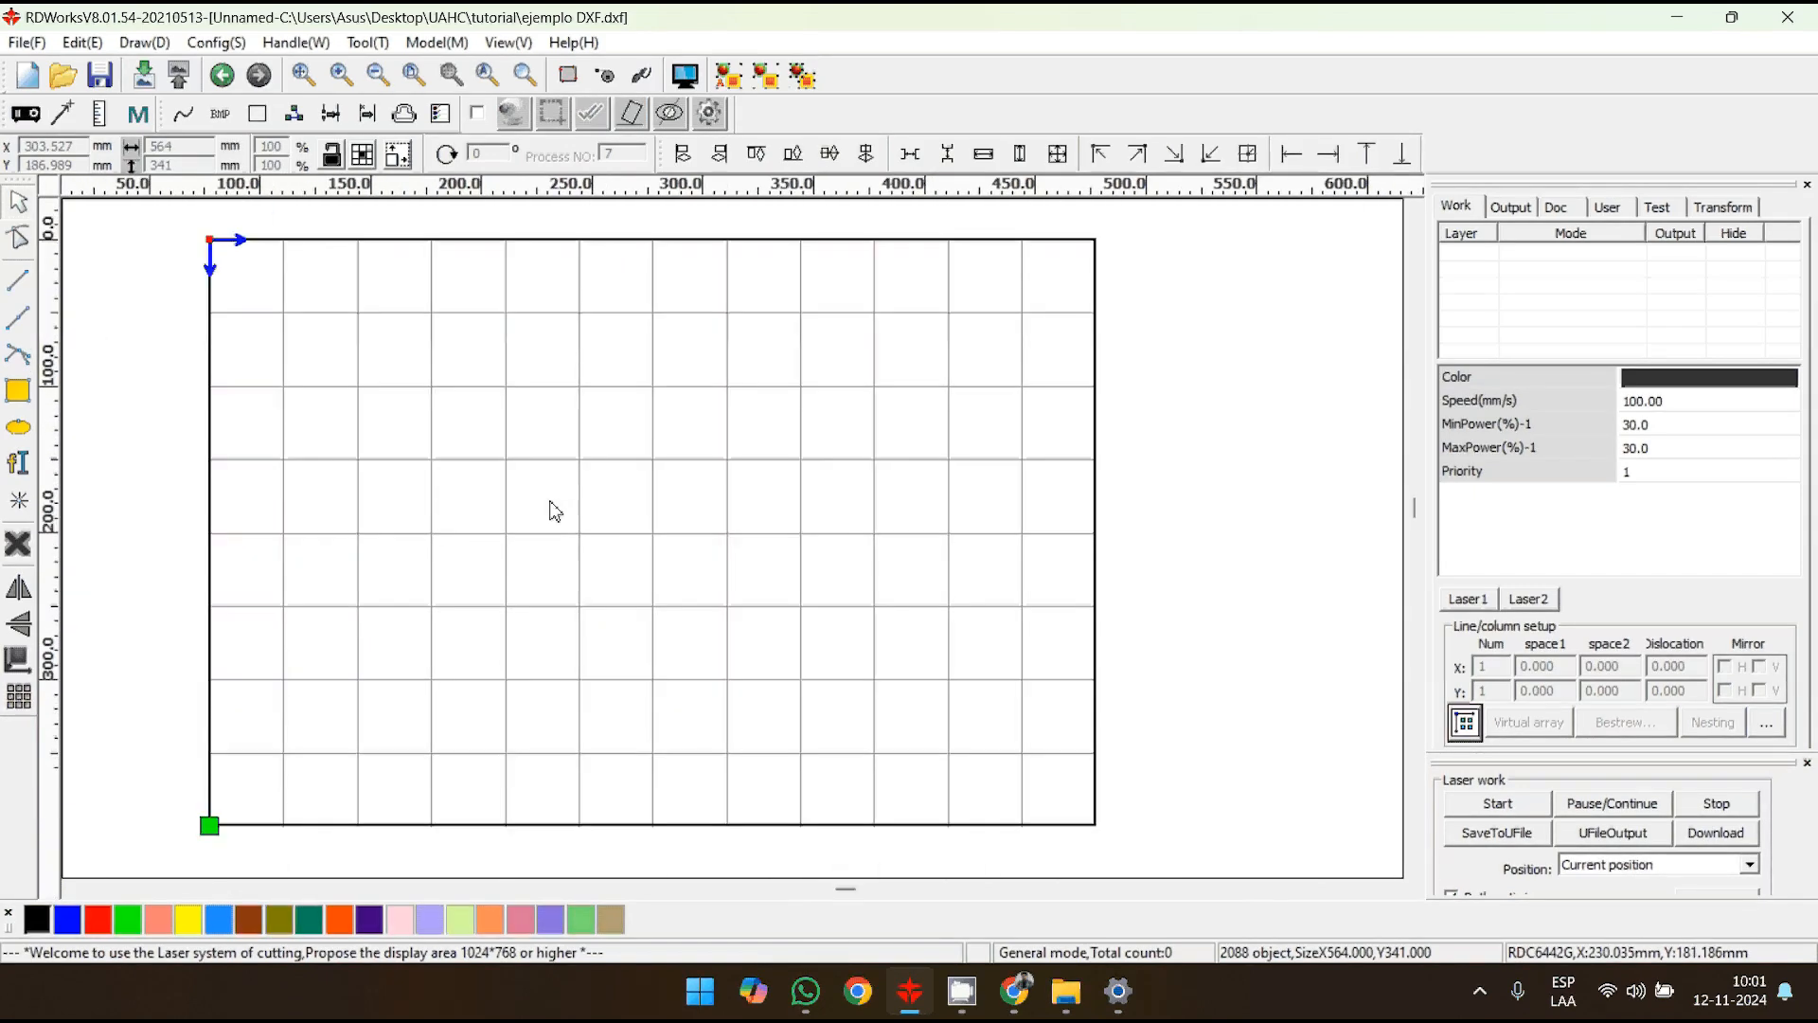
scroll(555, 502, up, 2)
middle_drag(551, 483, 559, 500)
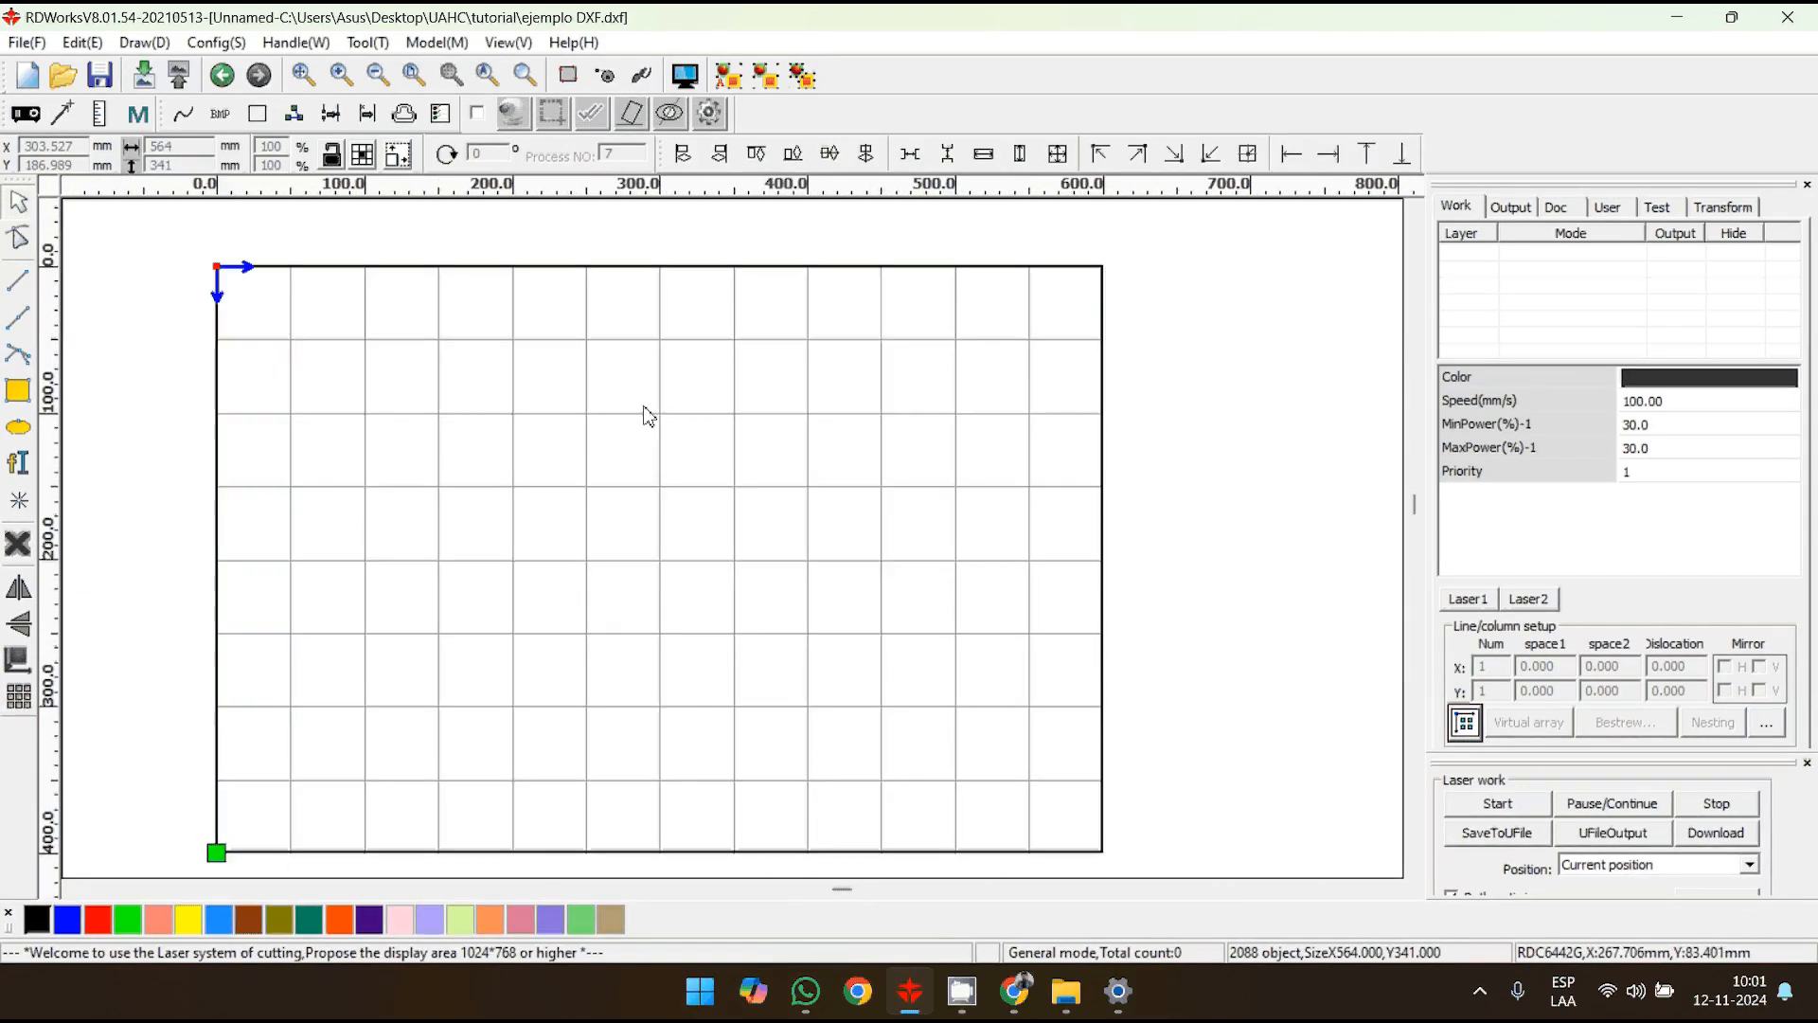
middle_drag(645, 414, 694, 459)
middle_drag(613, 284, 610, 241)
click(690, 73)
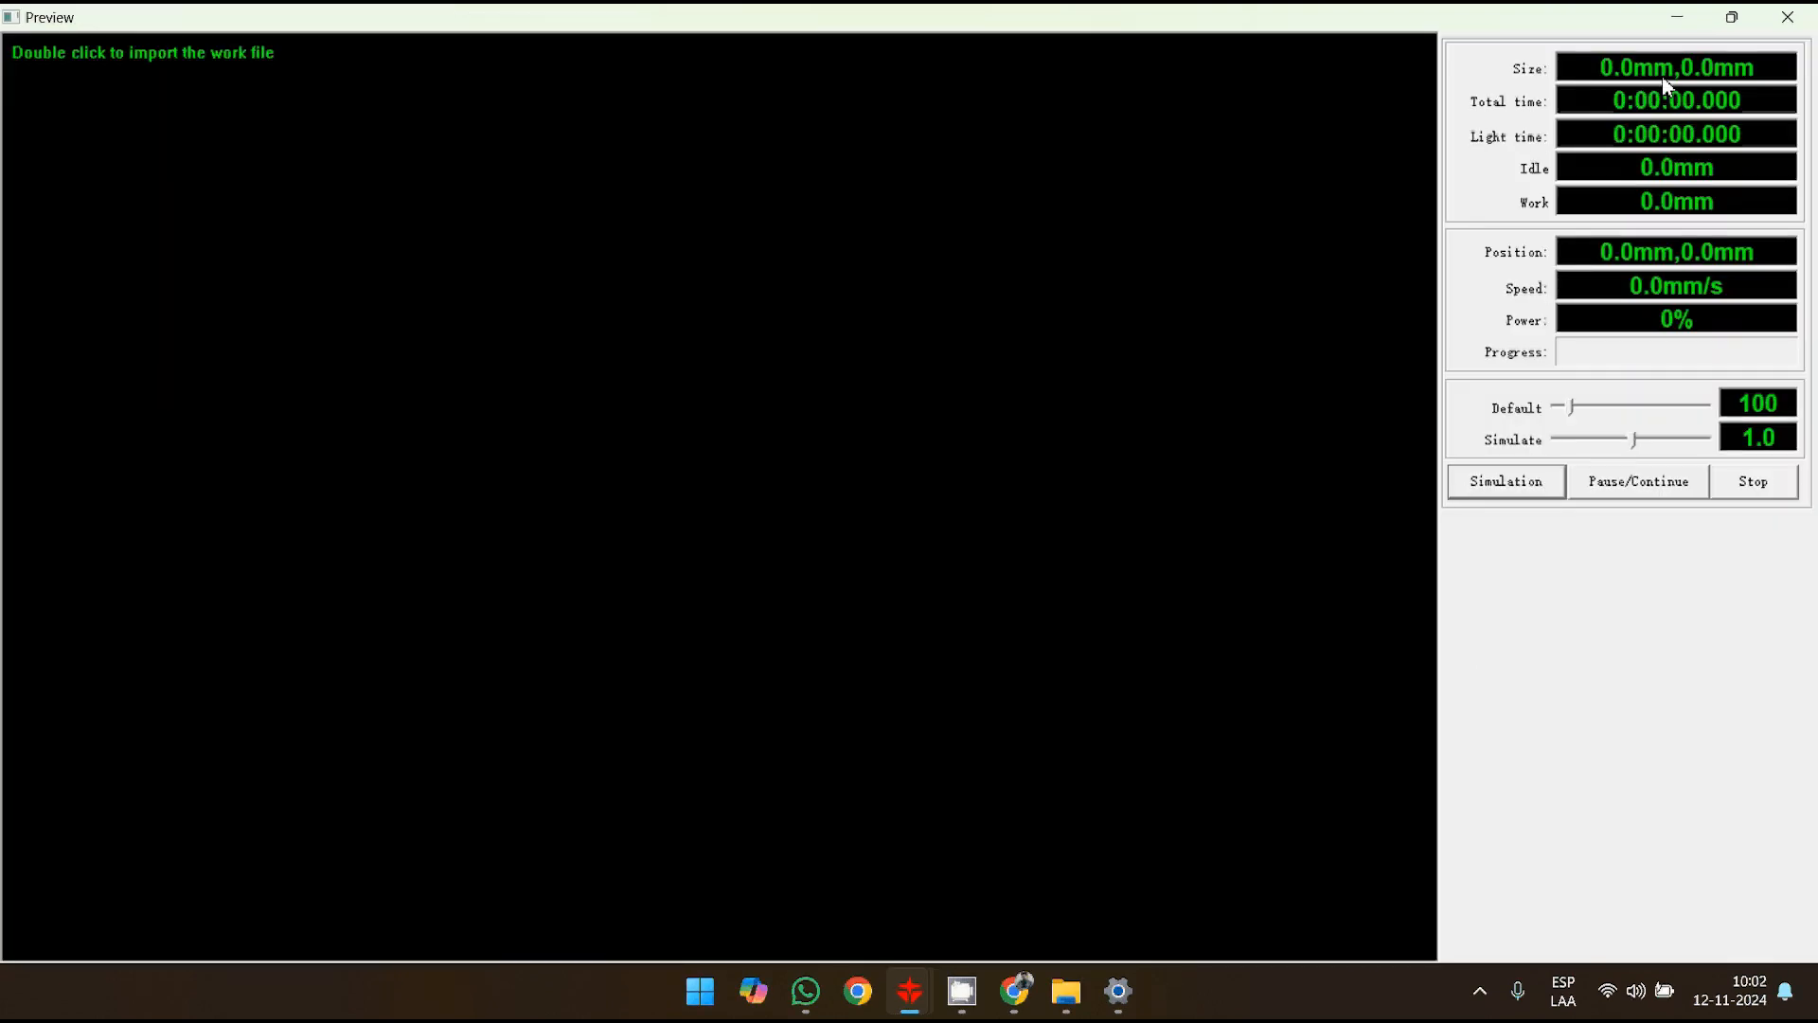
click(1784, 23)
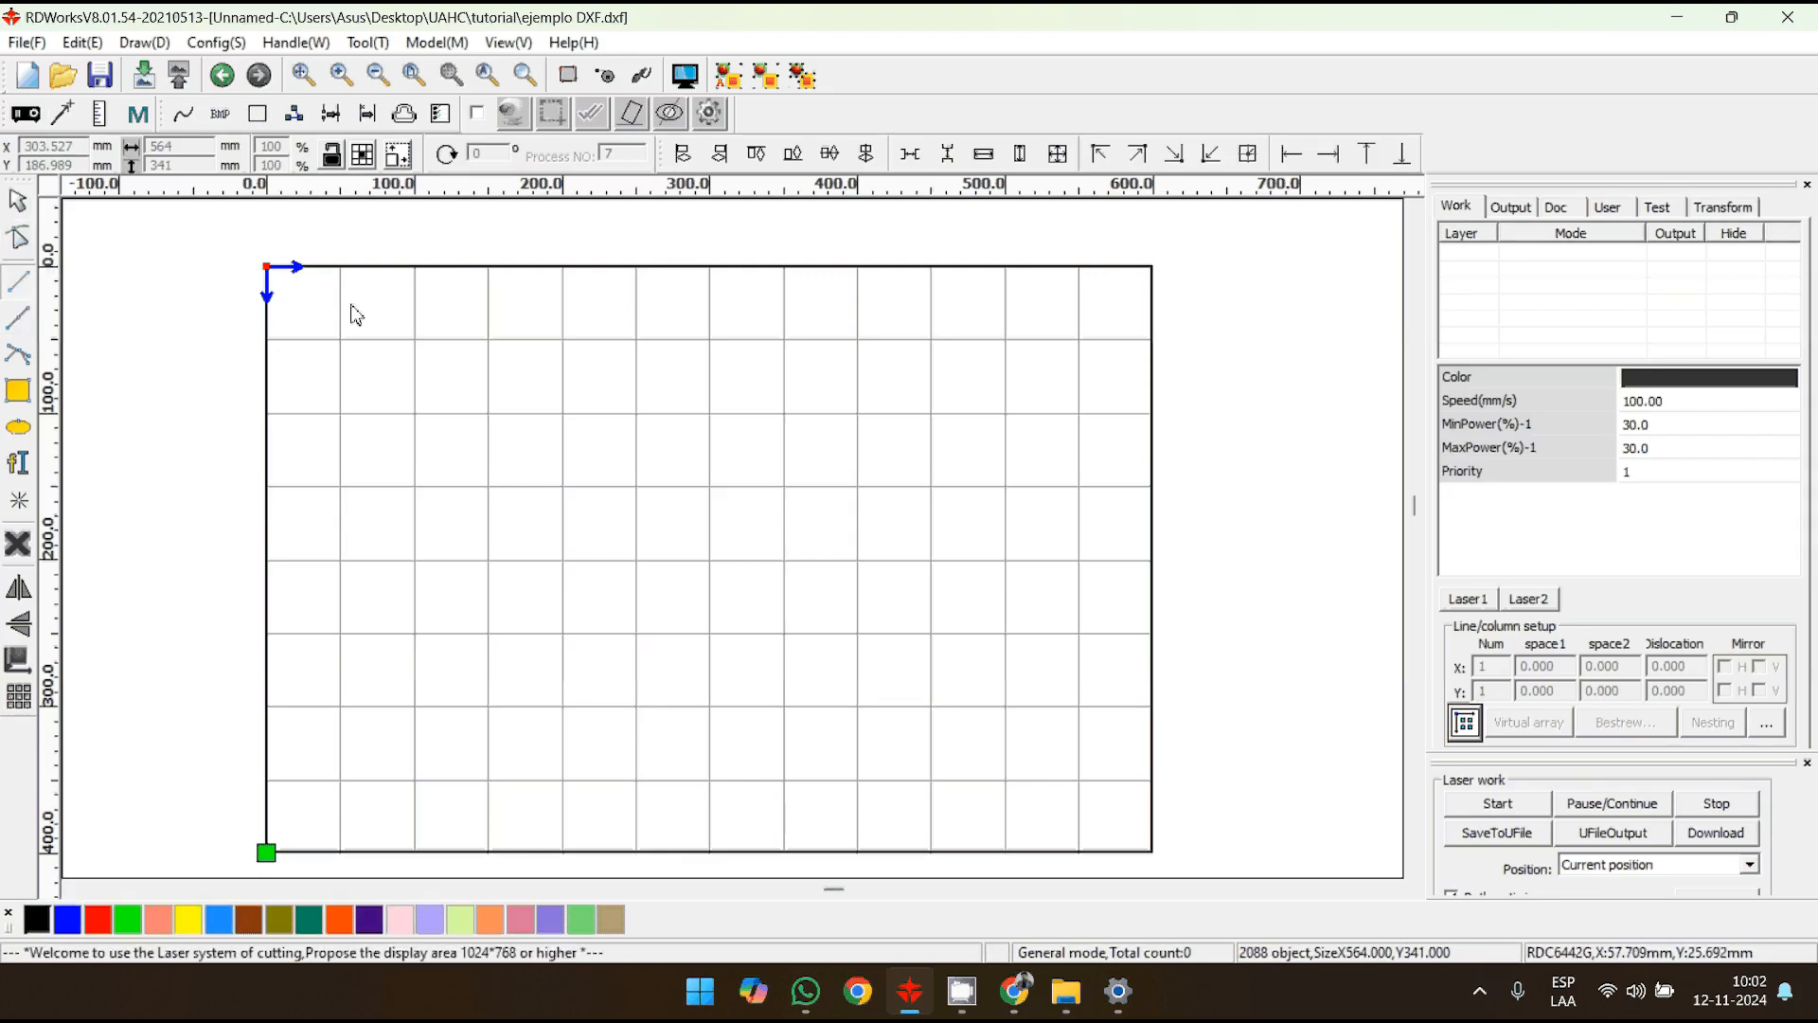
- Draw a horizontal line near the upper edge of the work area, starting close to the origin
mouse_move(301, 314)
mouse_down()
mouse_move(503, 331)
mouse_move(585, 316)
mouse_move(588, 295)
mouse_move(605, 353)
mouse_move(670, 344)
mouse_move(617, 315)
mouse_up()
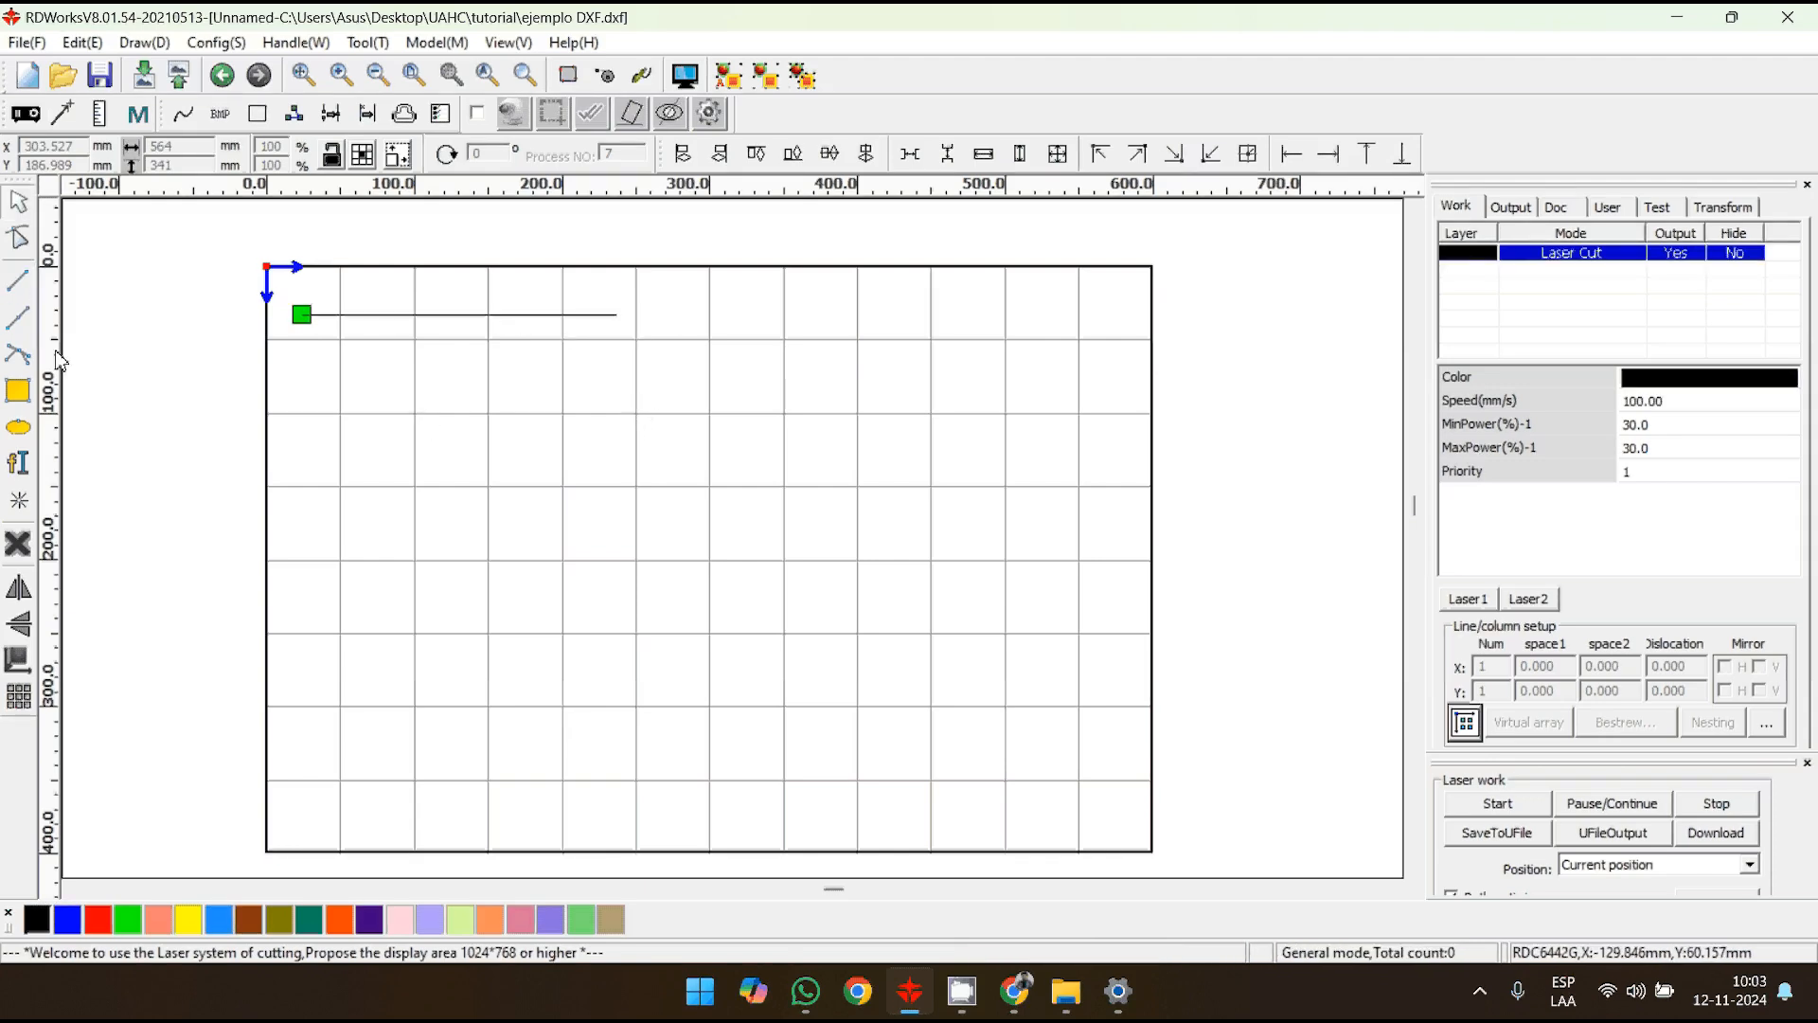
- Draw a closed six-vertex polygon with straight segments, about 268 by 147 mm, below the horizontal line
click(25, 321)
click(338, 395)
click(471, 356)
click(584, 483)
click(675, 402)
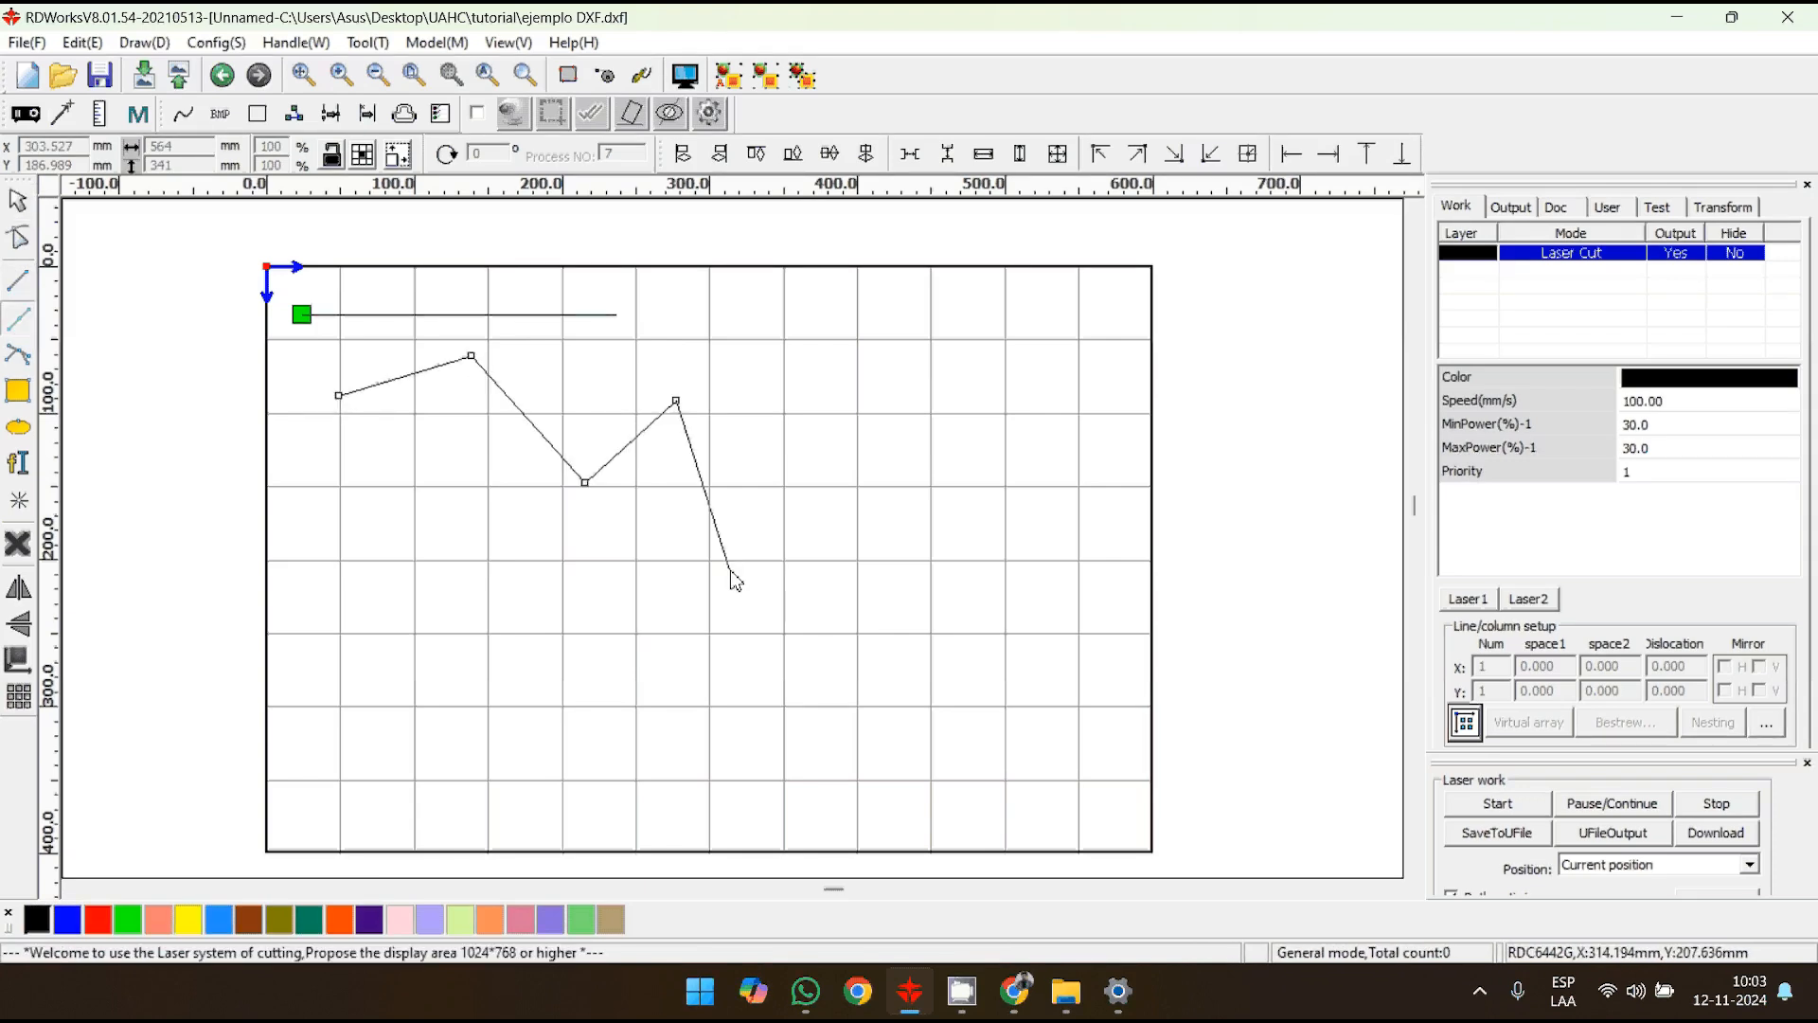
click(730, 570)
click(523, 532)
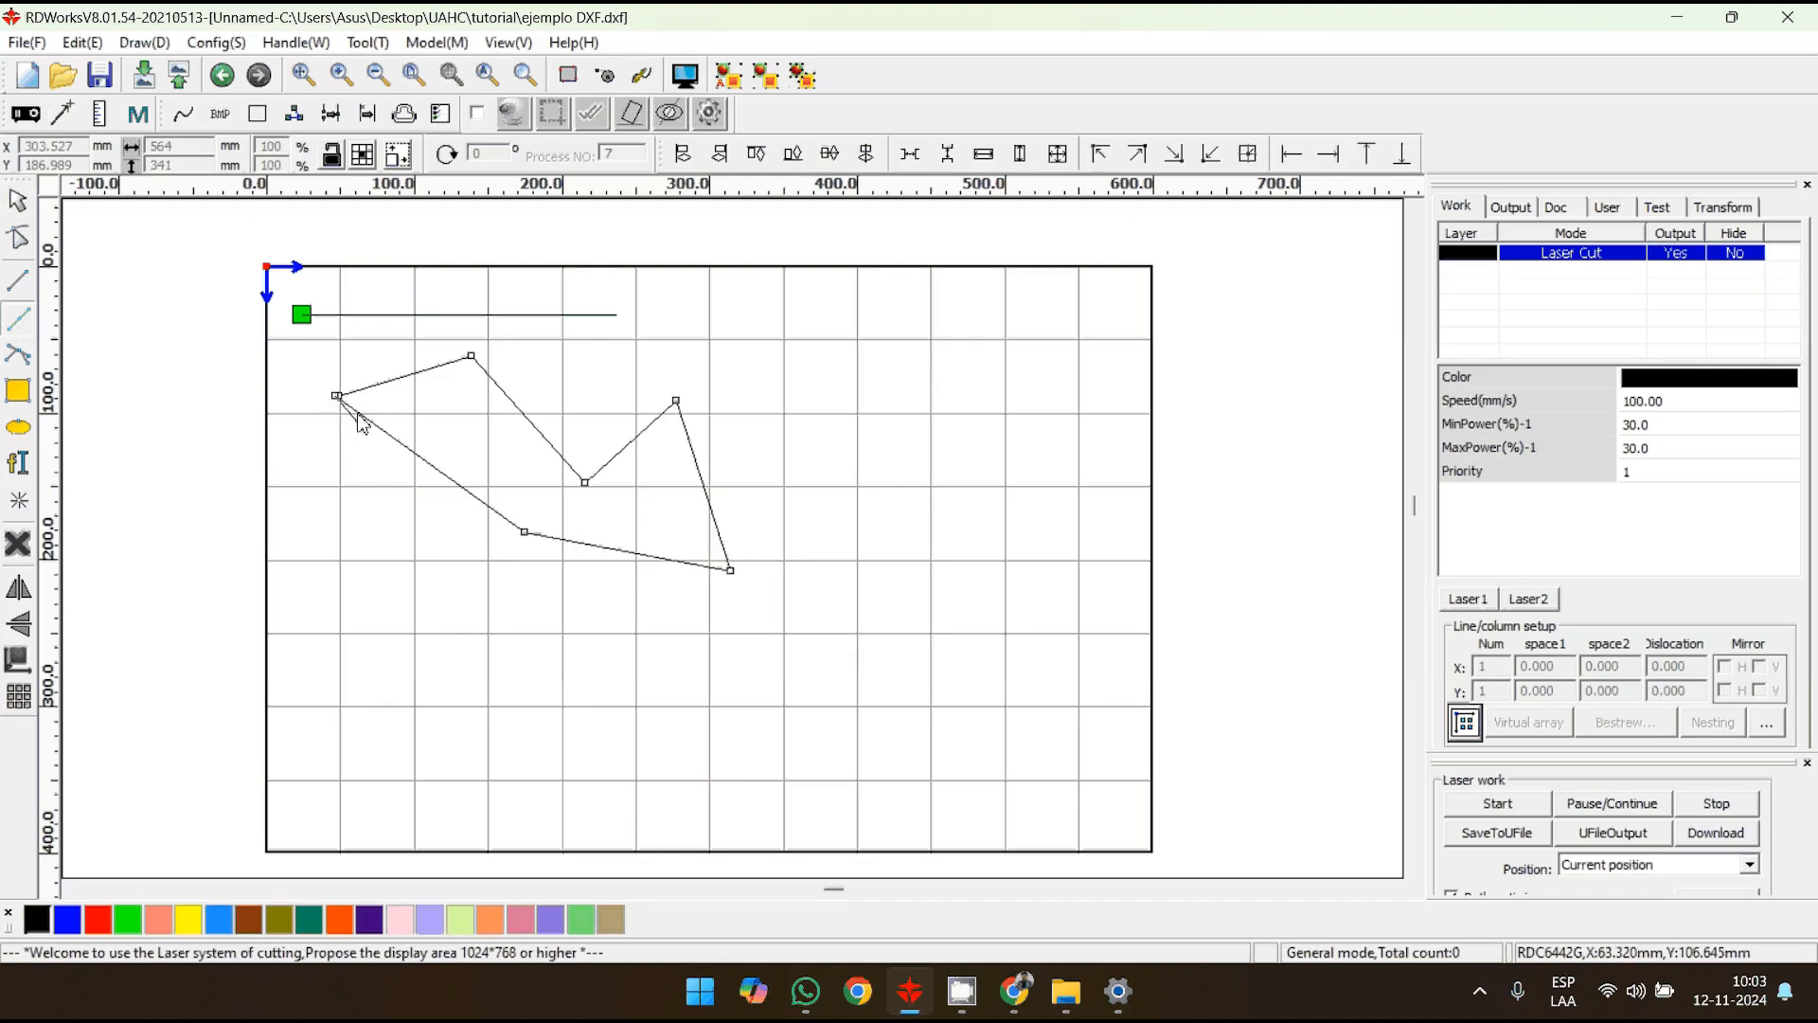
click(342, 398)
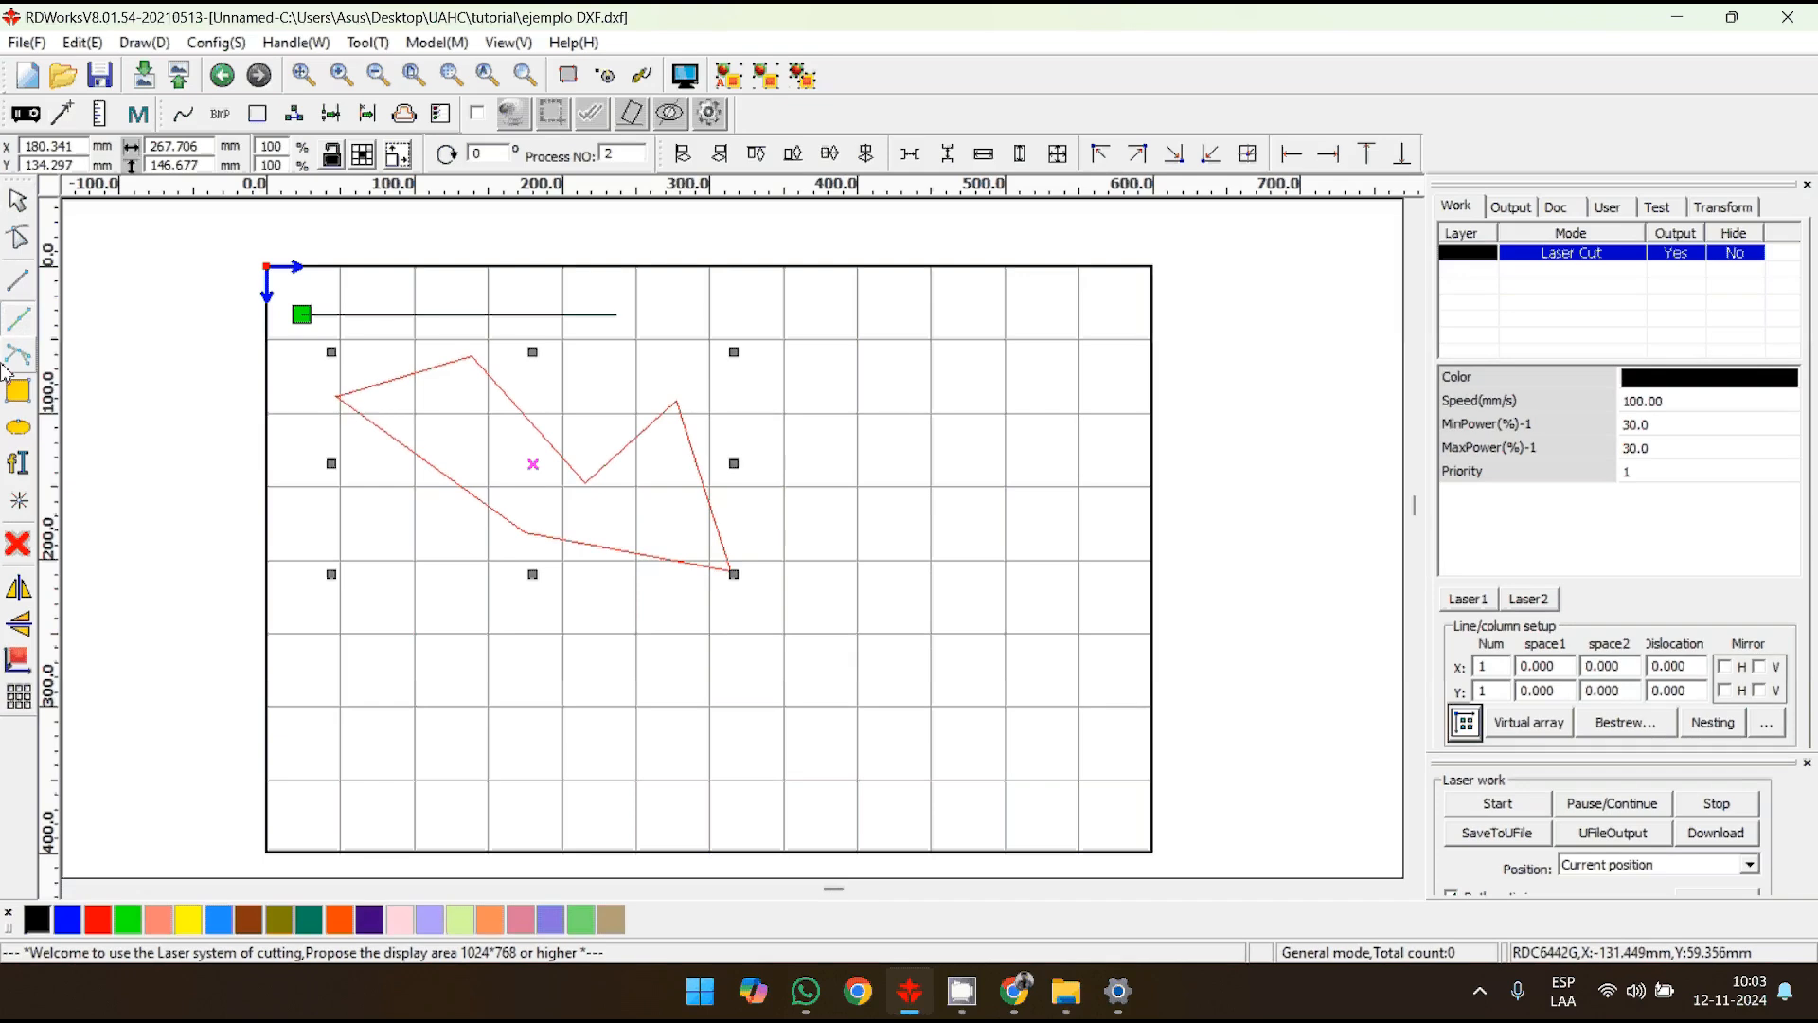
- Draw a closed Bezier curve about 196 by 188 mm to the right of the polygon
click(815, 373)
drag(936, 311, 1053, 377)
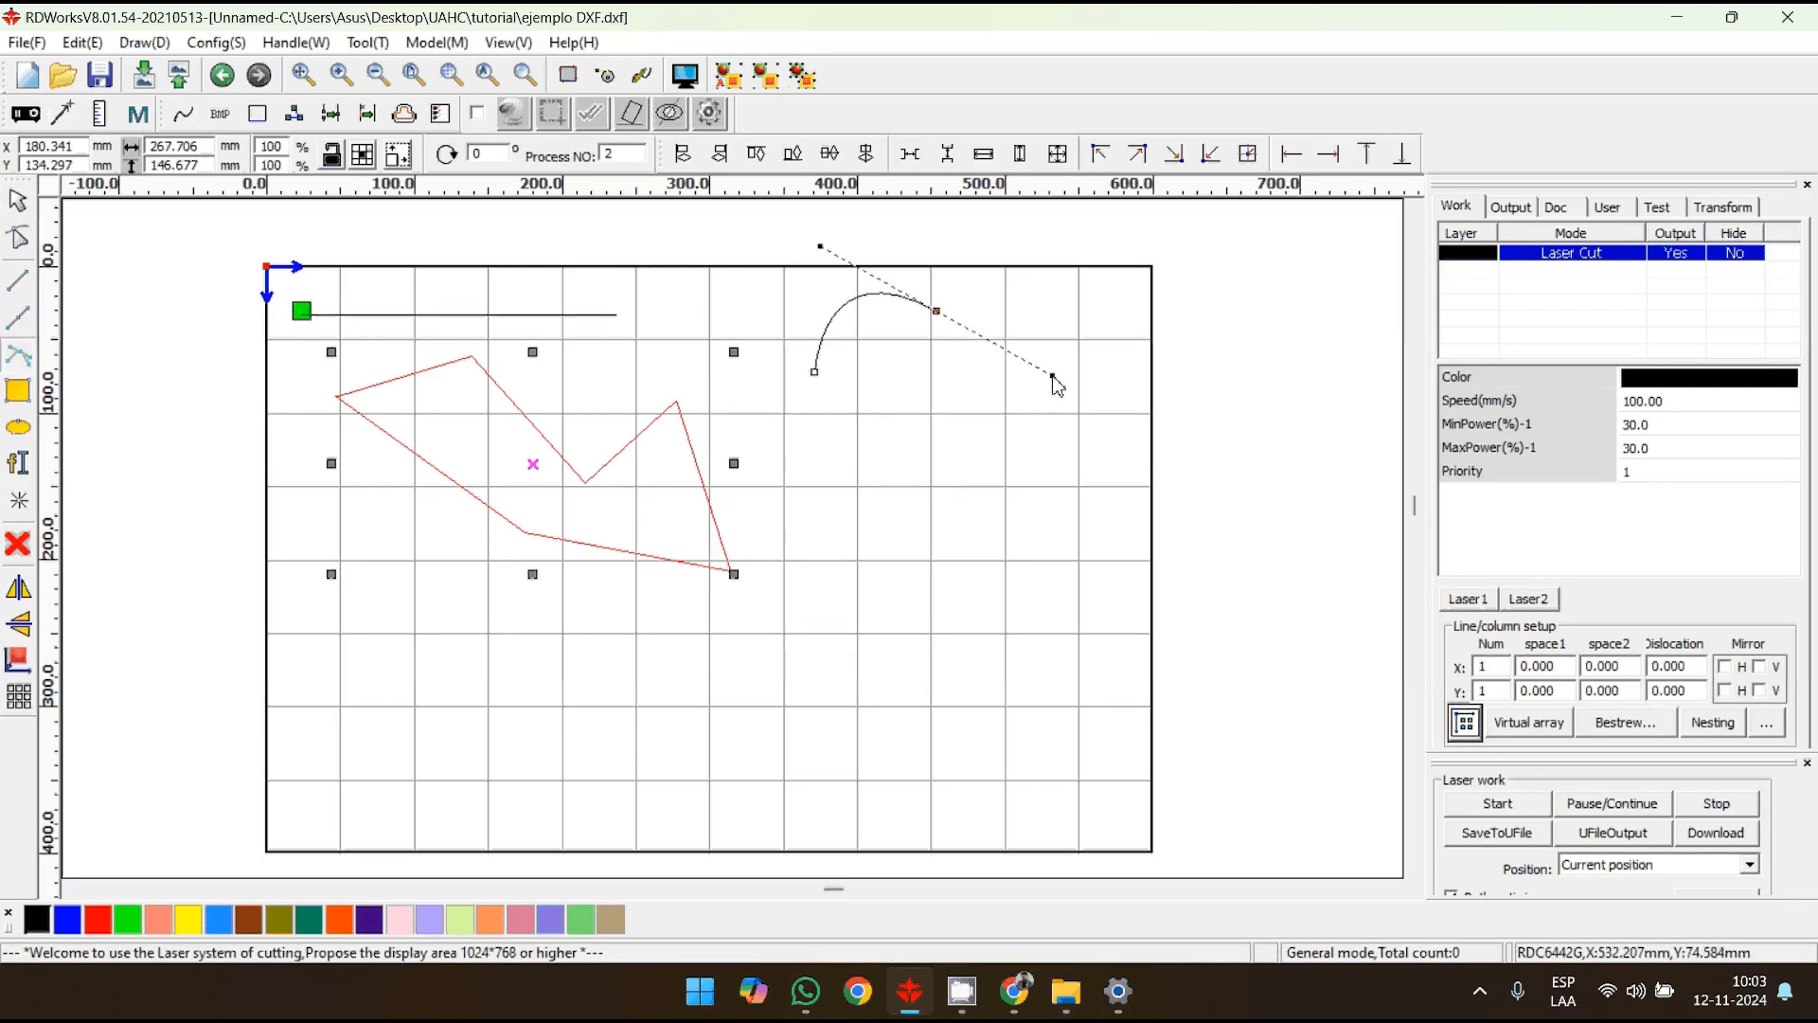
drag(1088, 486, 870, 506)
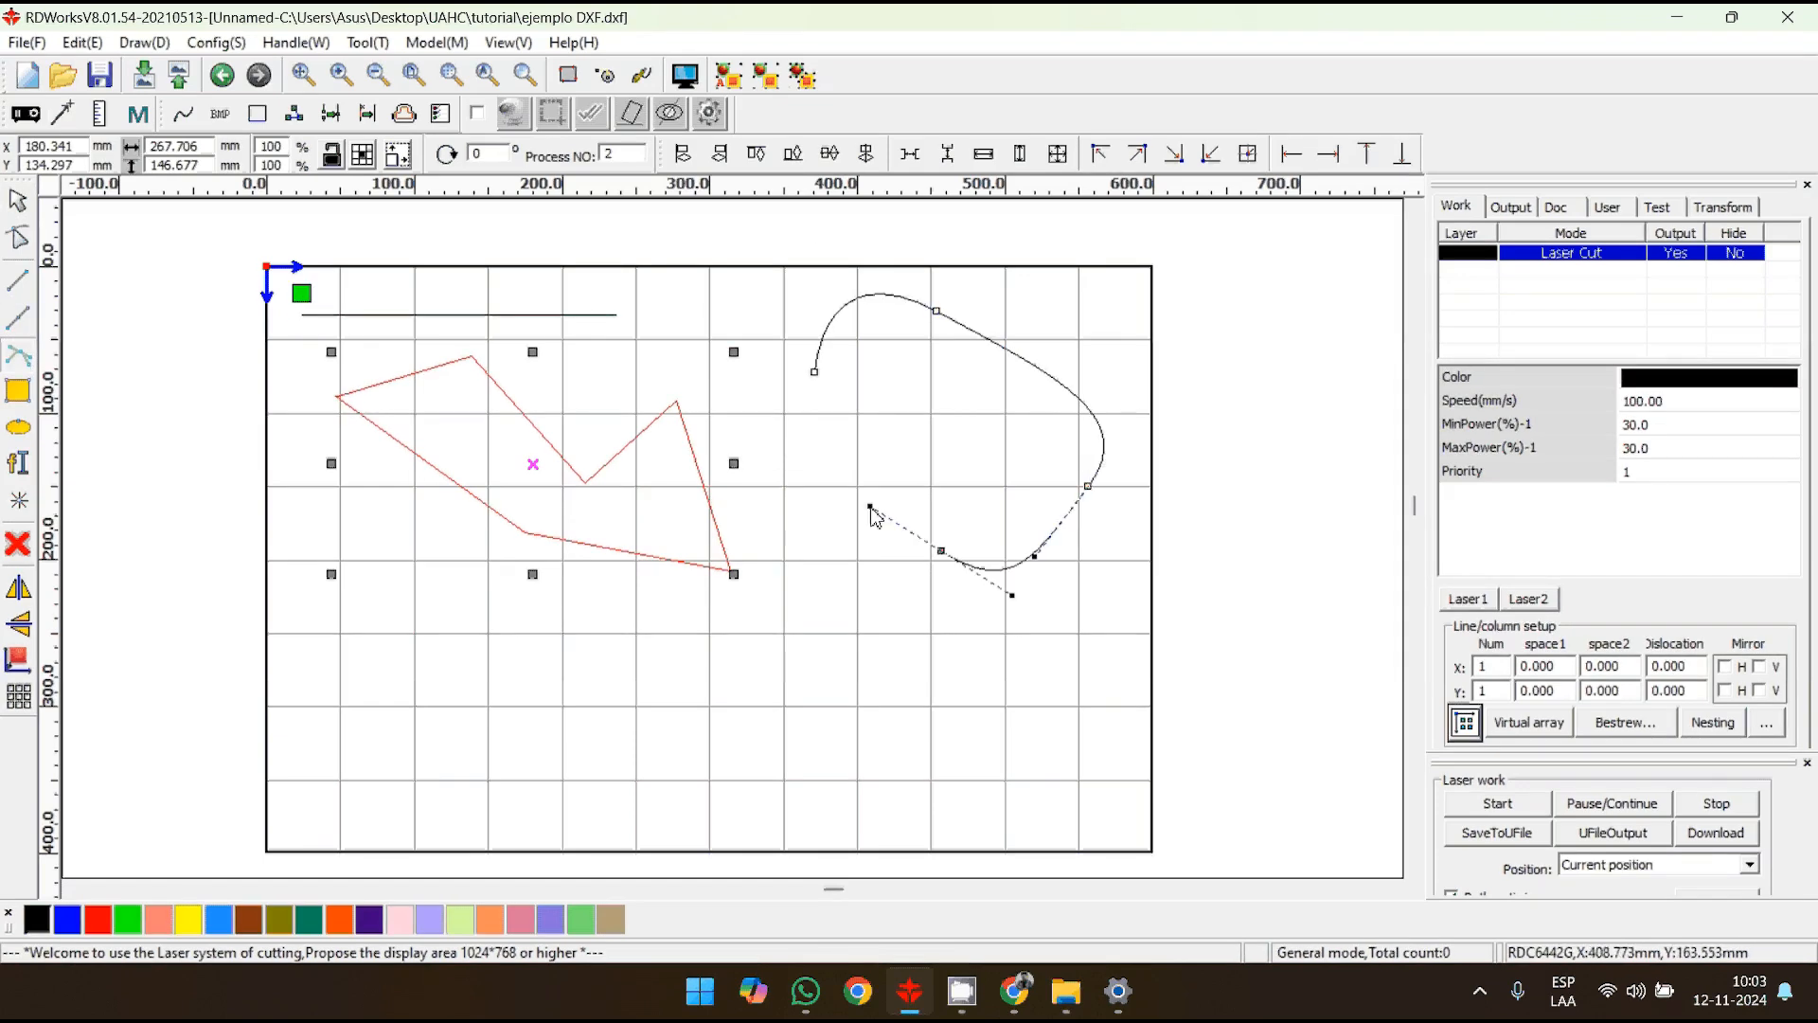
drag(816, 428, 815, 408)
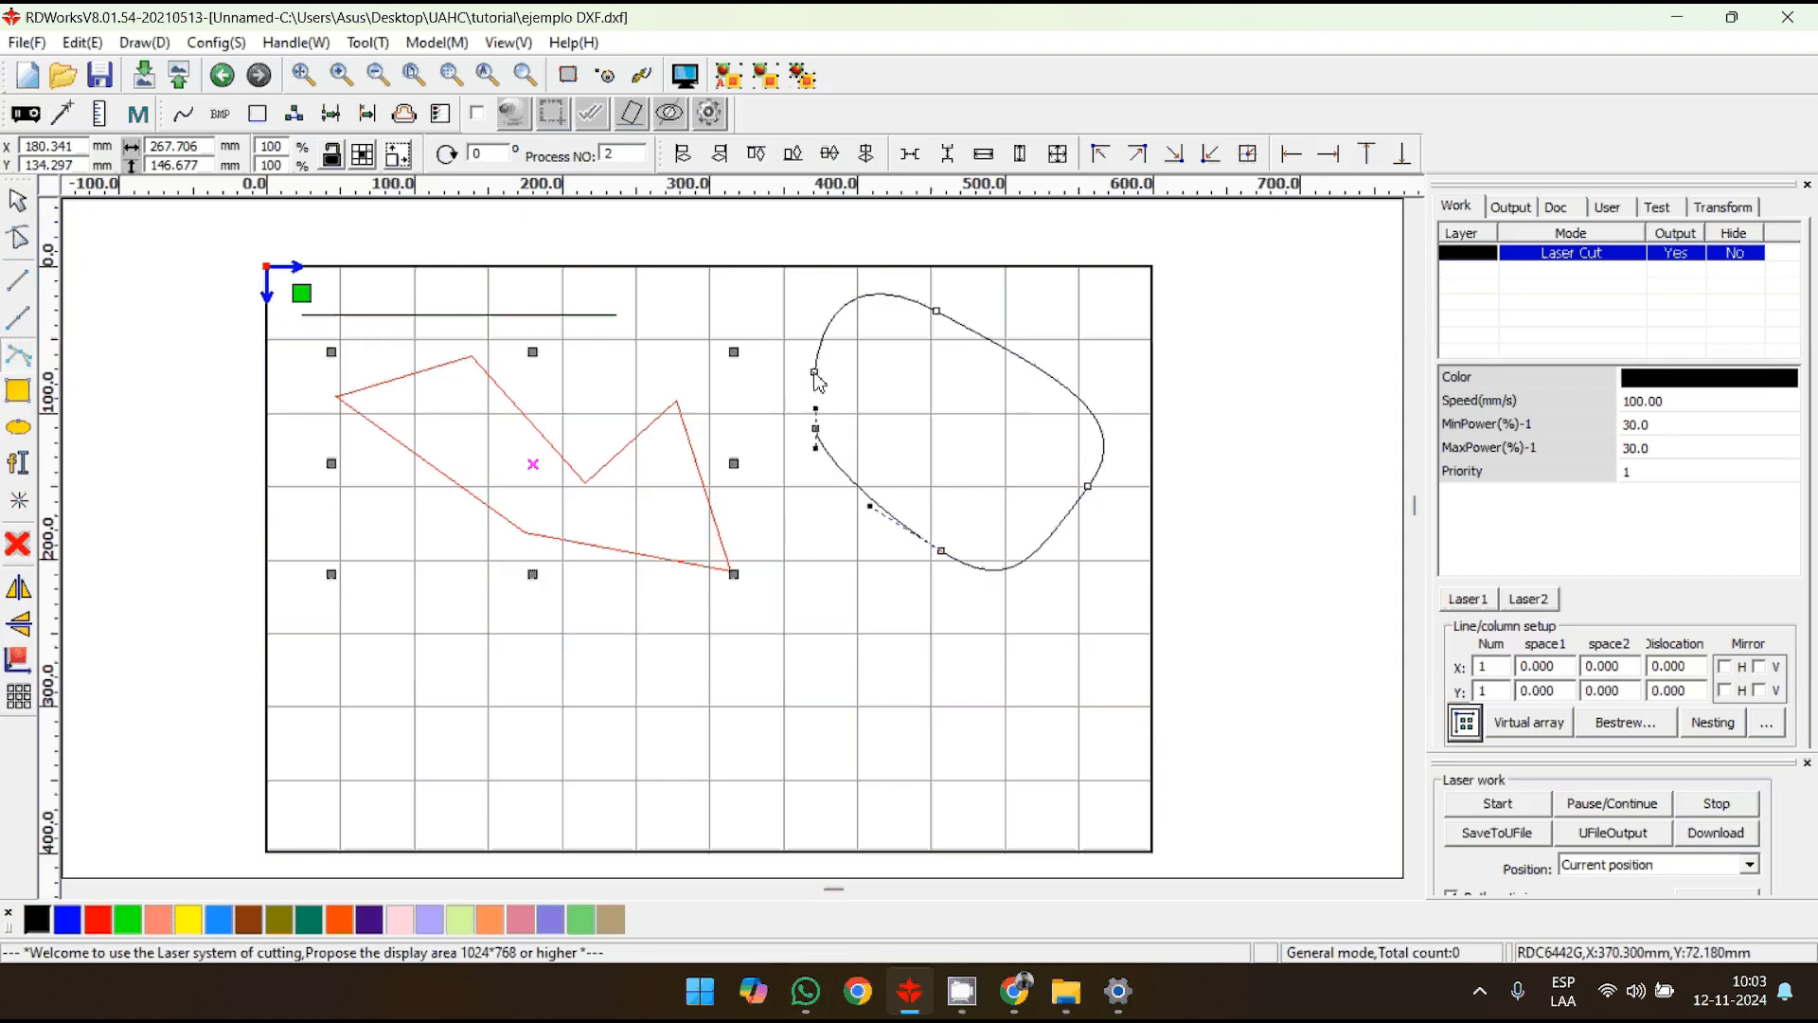
click(816, 374)
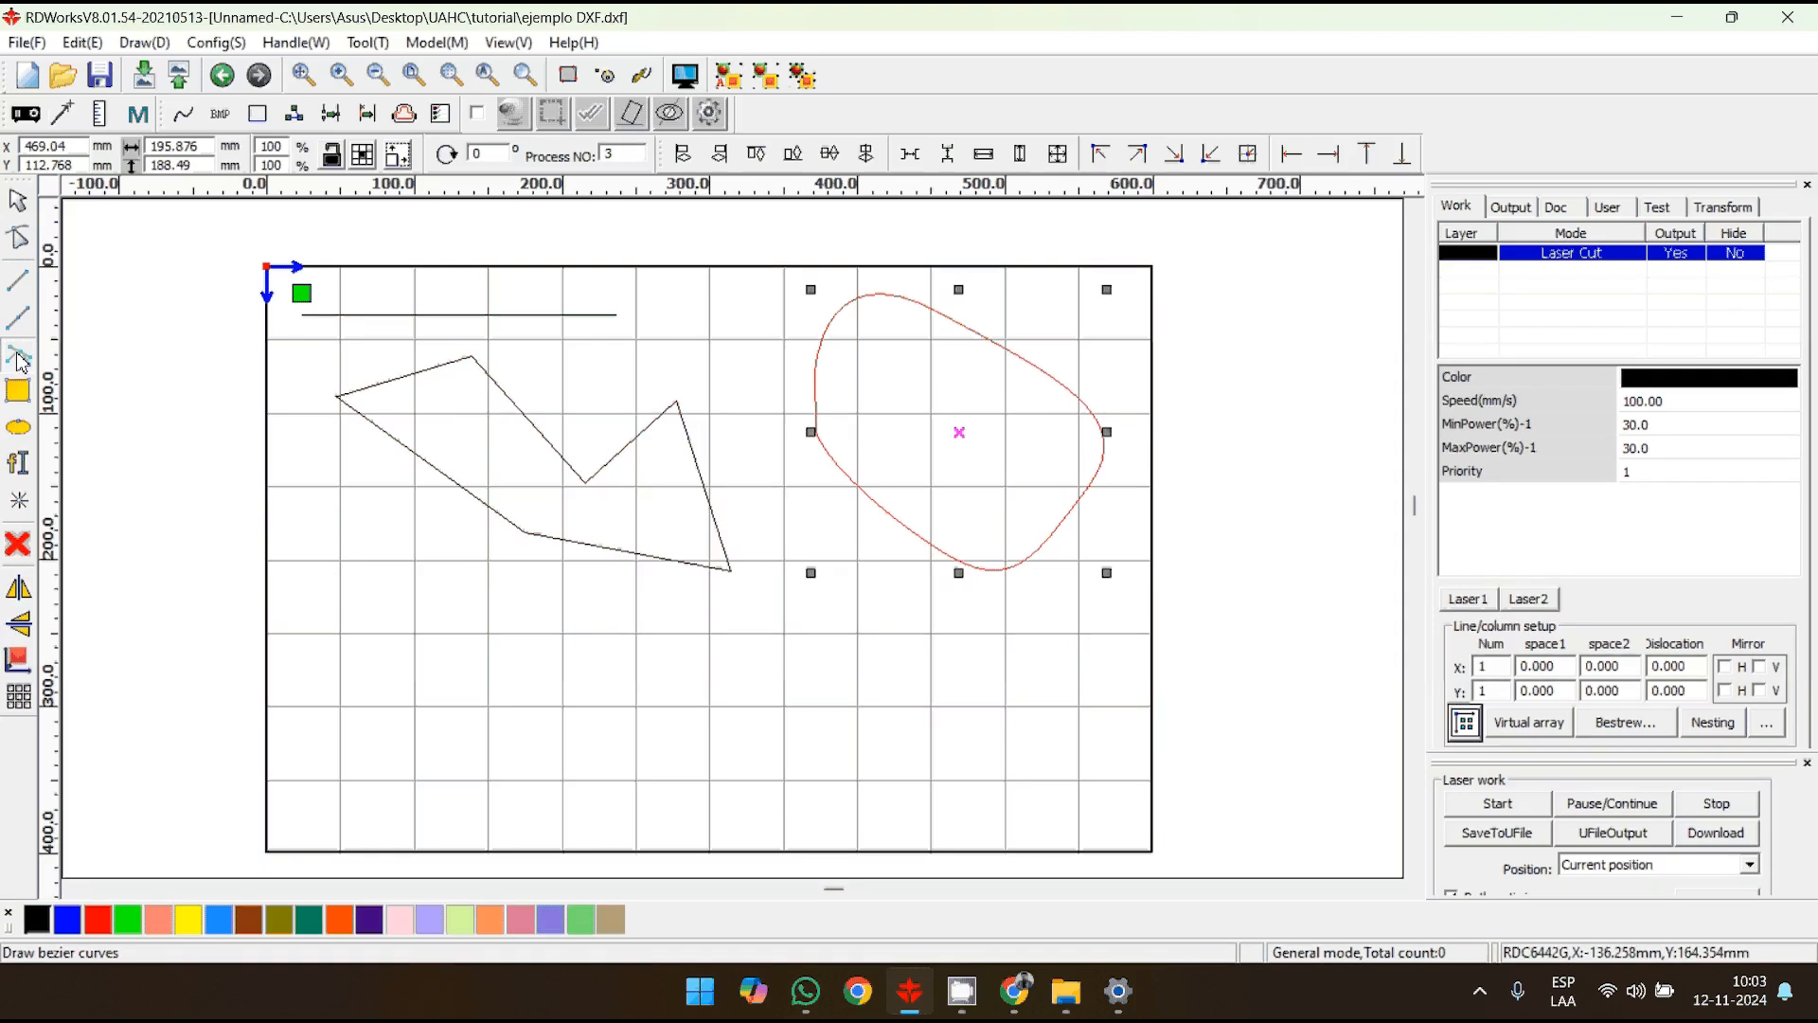
- Draw a wide rectangle below the polygon and a square beneath that rectangle
click(16, 403)
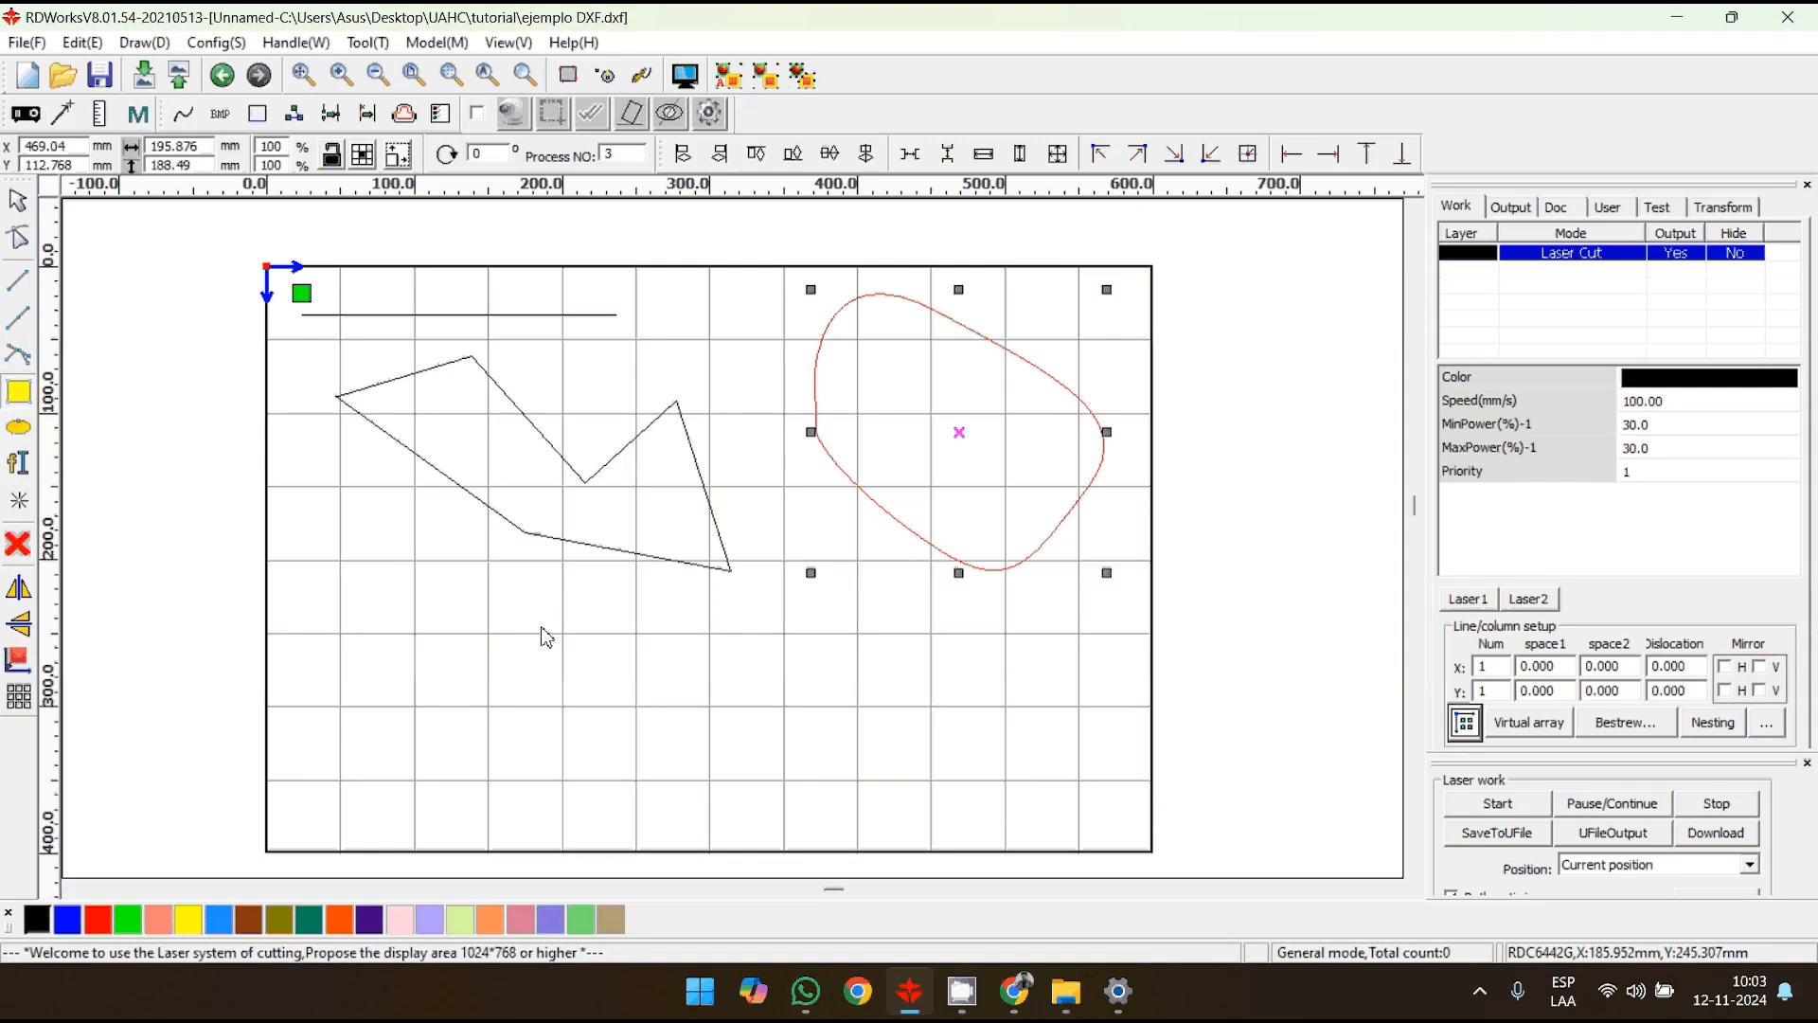
drag(328, 551, 541, 627)
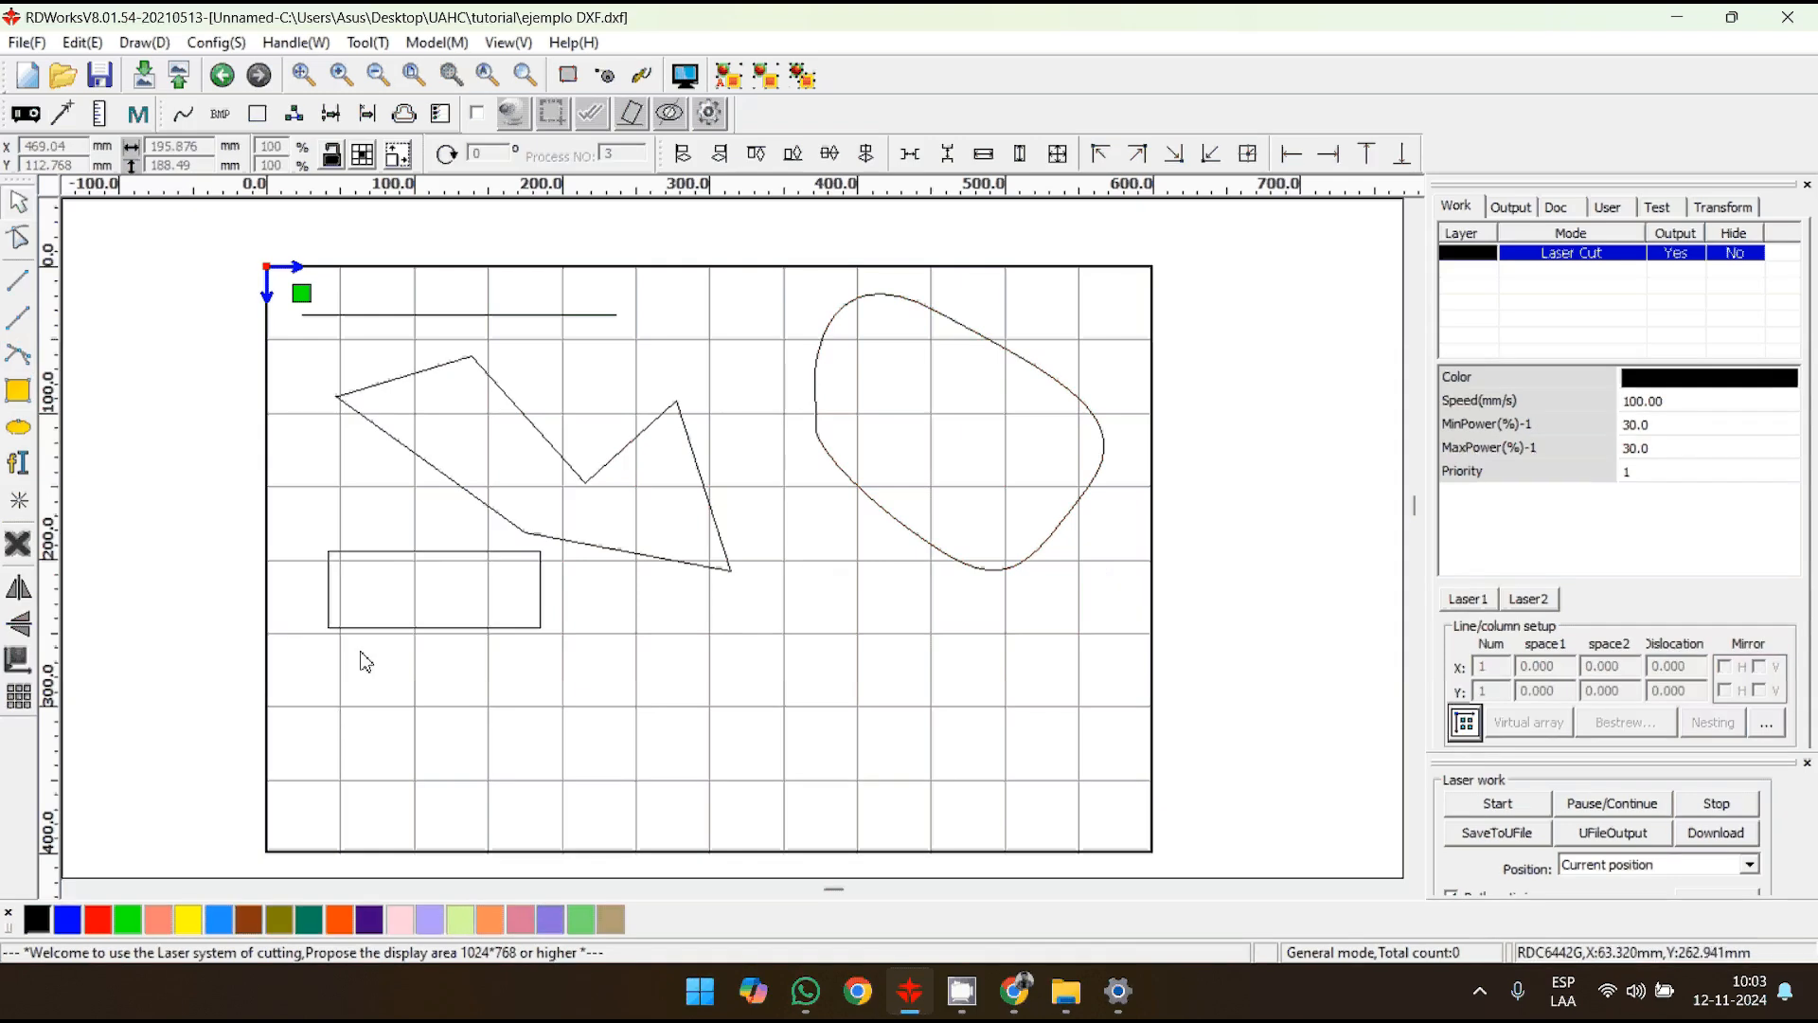
click(18, 391)
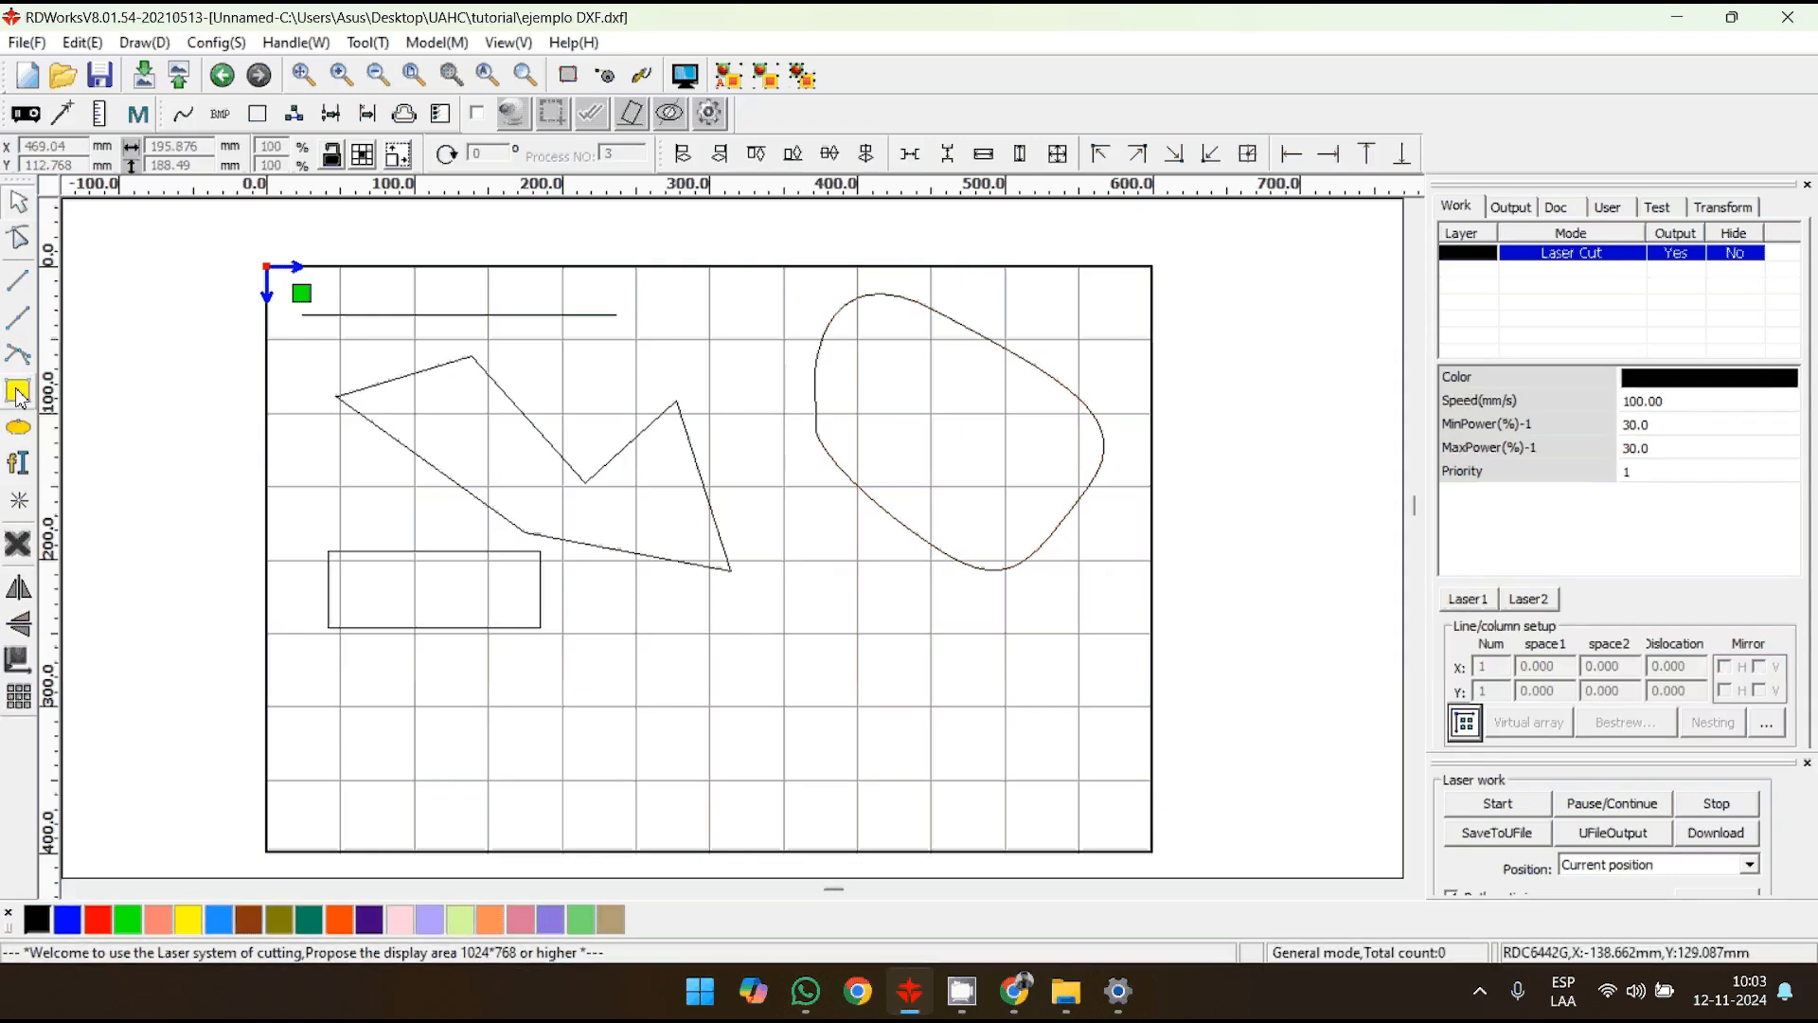
drag(324, 646, 469, 790)
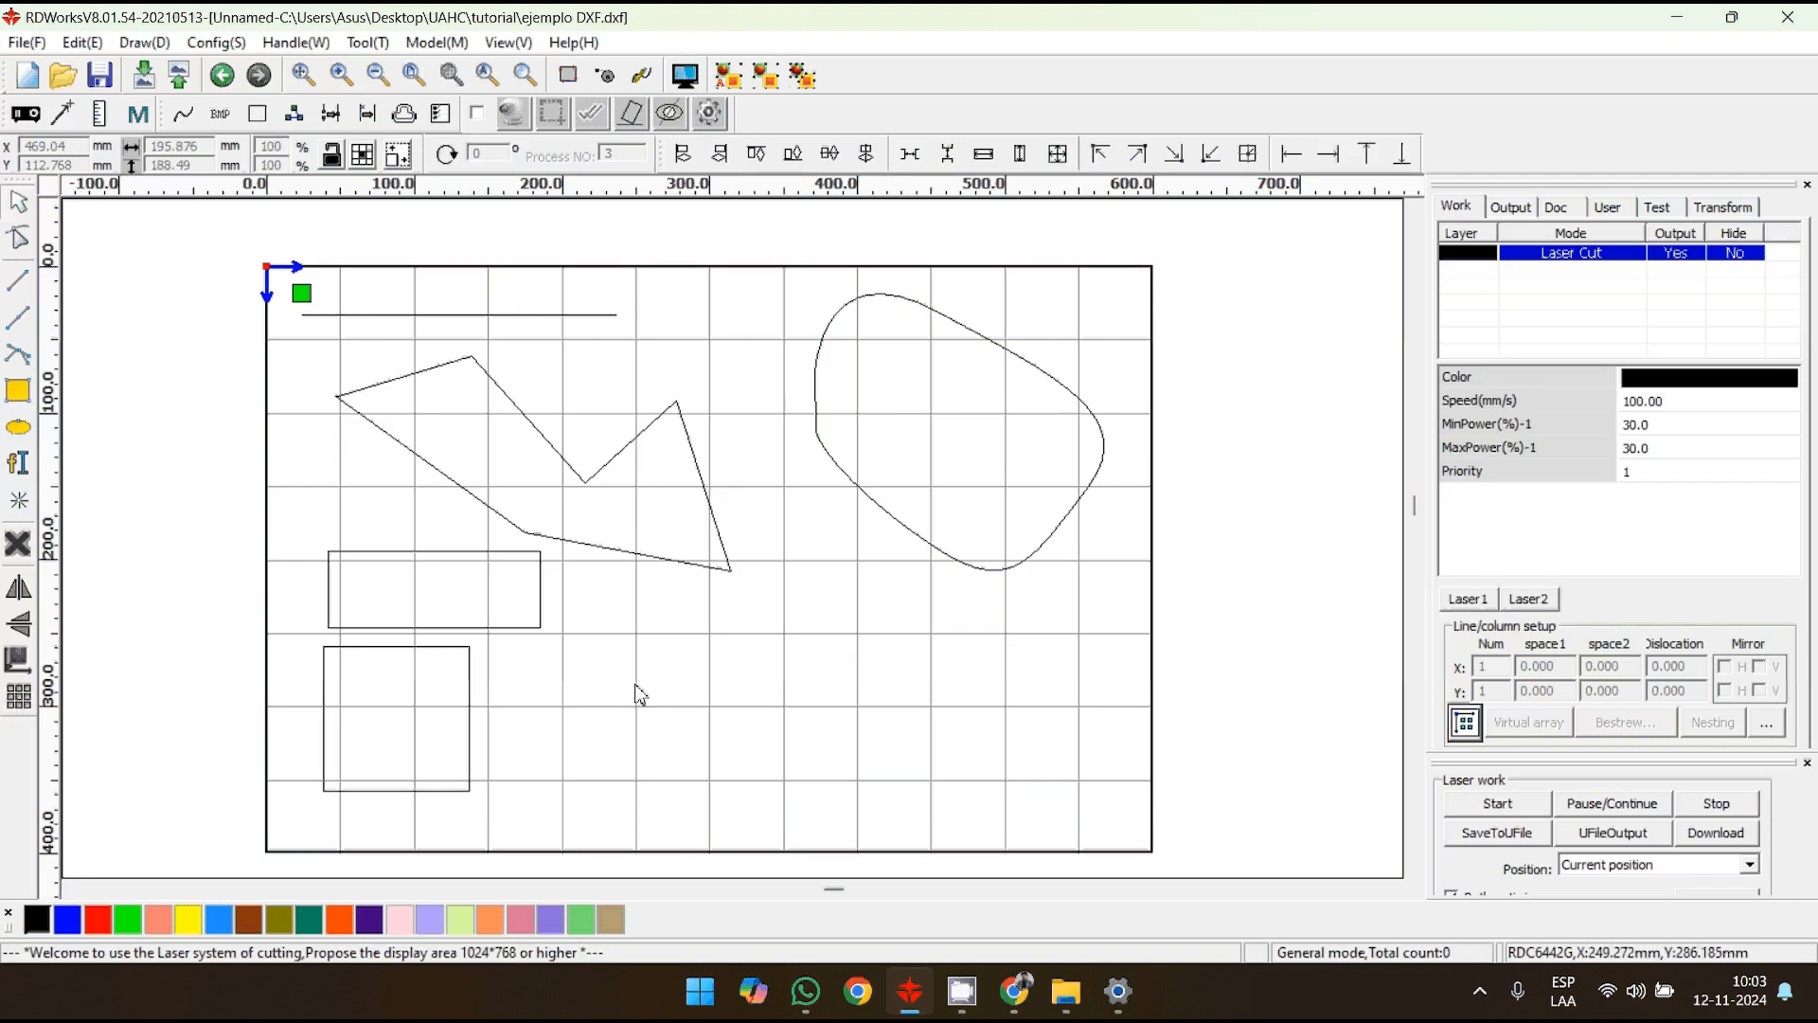
- Draw a wide ellipse beside the rectangle and a circle beside the square
click(18, 428)
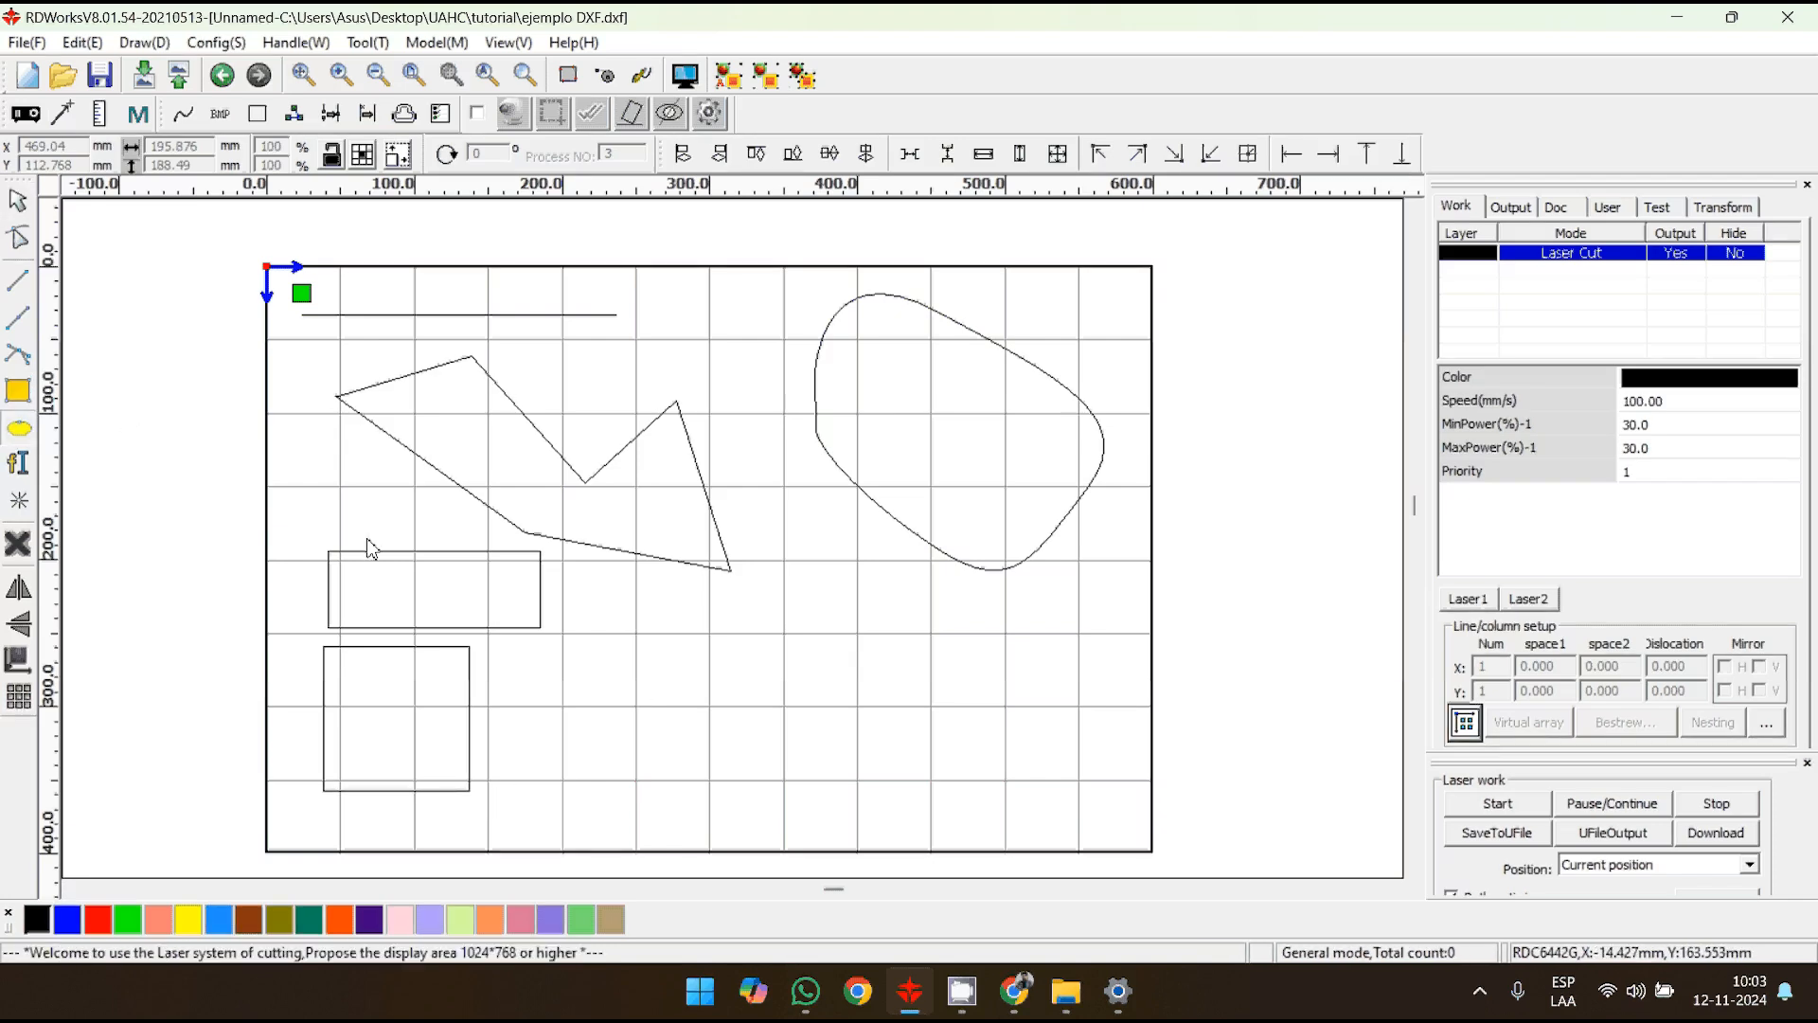
drag(608, 573, 820, 655)
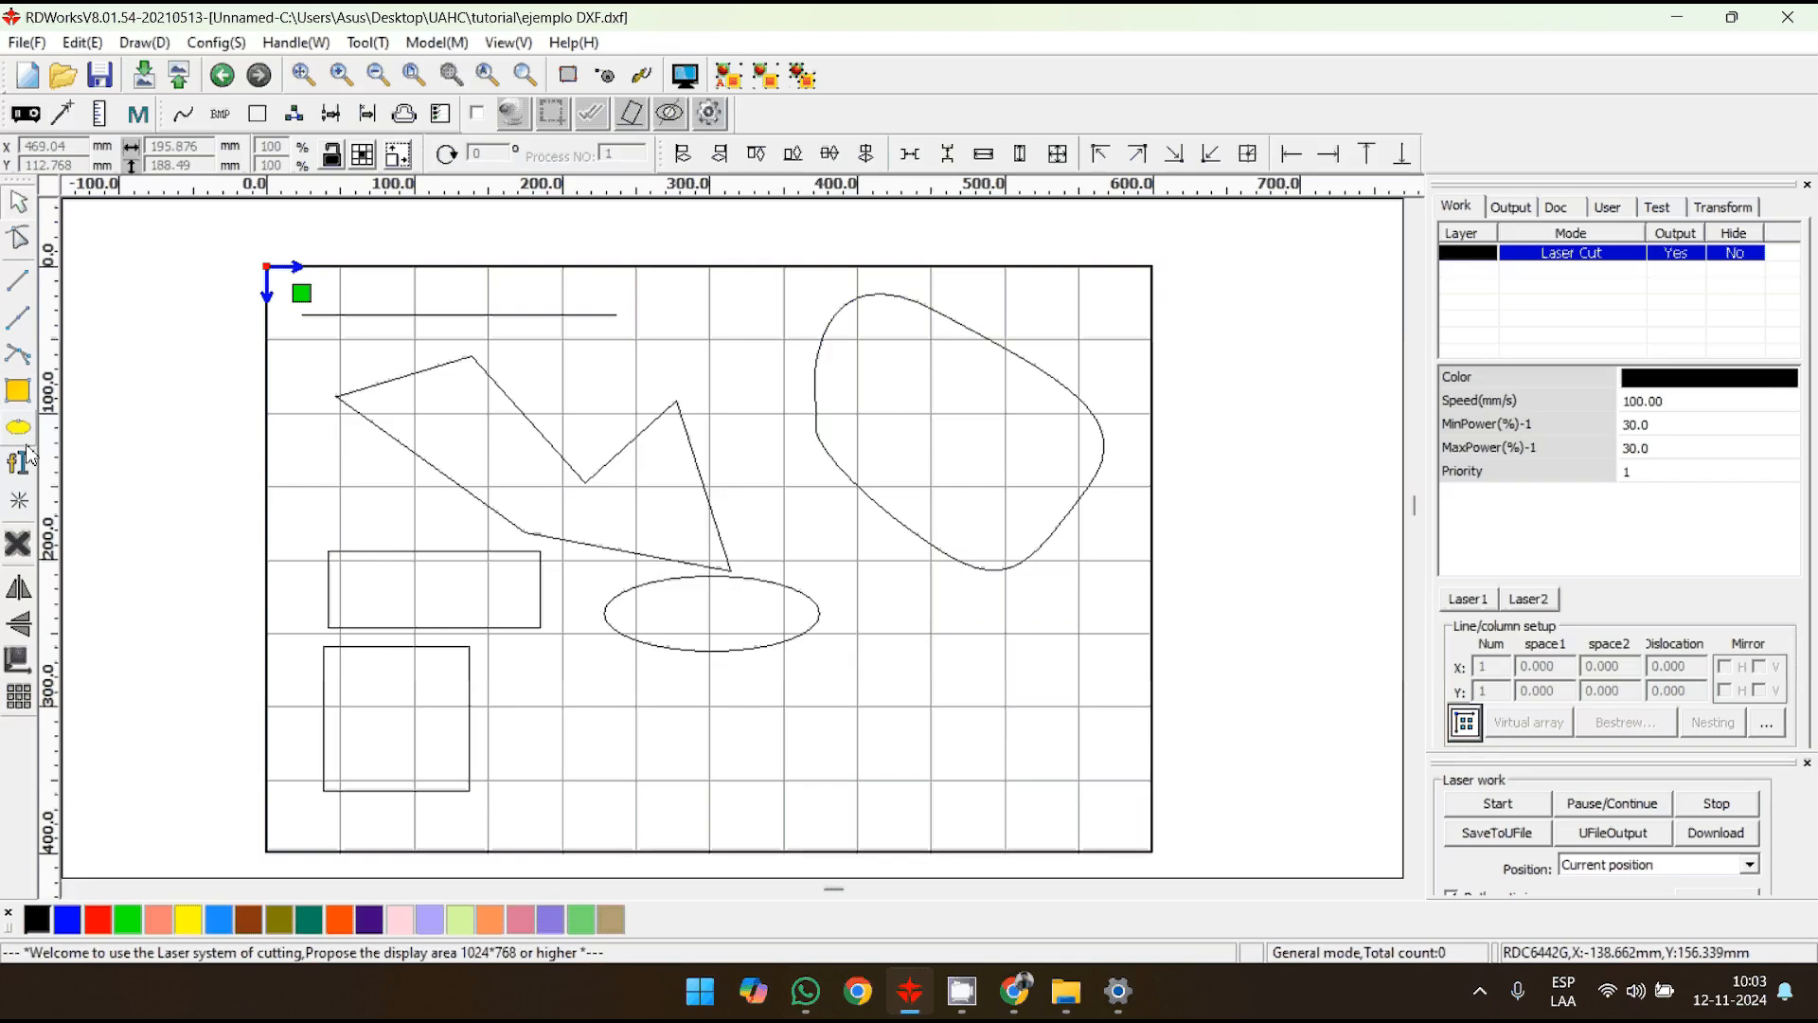
ctrl+drag(547, 662, 647, 758)
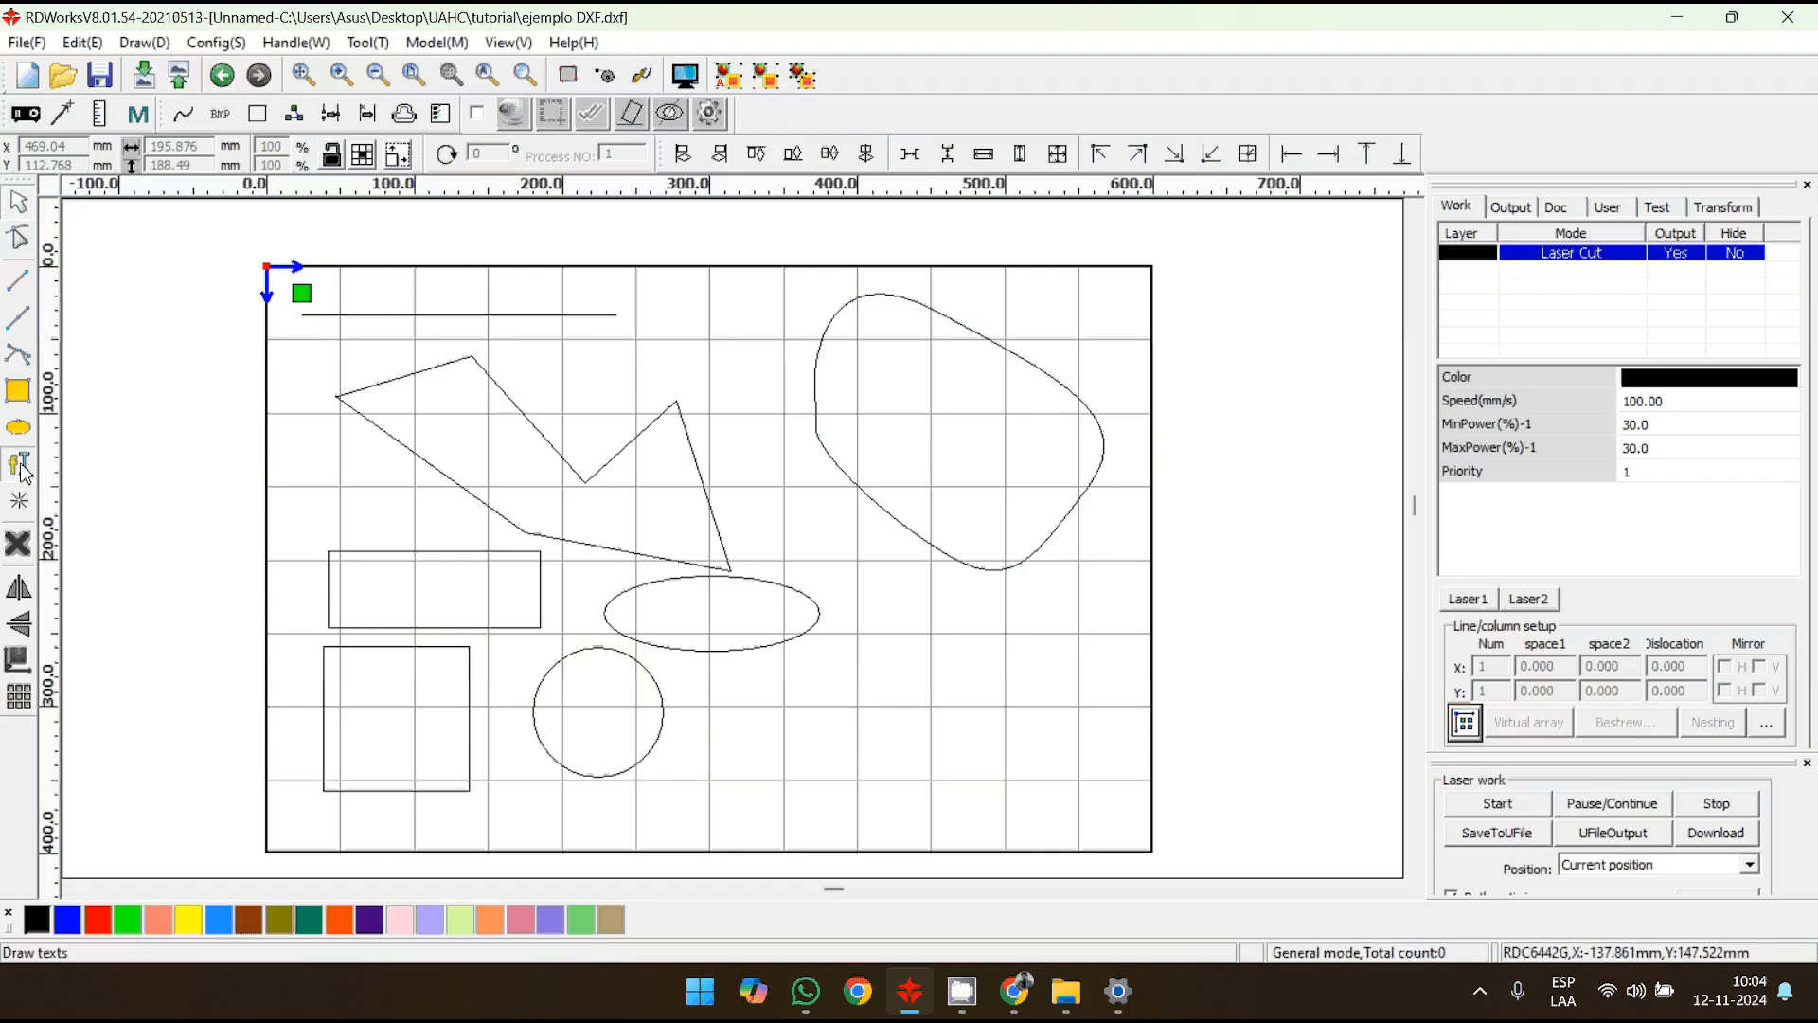
- Add the Tahoma text "lab material" below the closed Bezier curve and enlarge it to about 147 by 45 mm
click(877, 707)
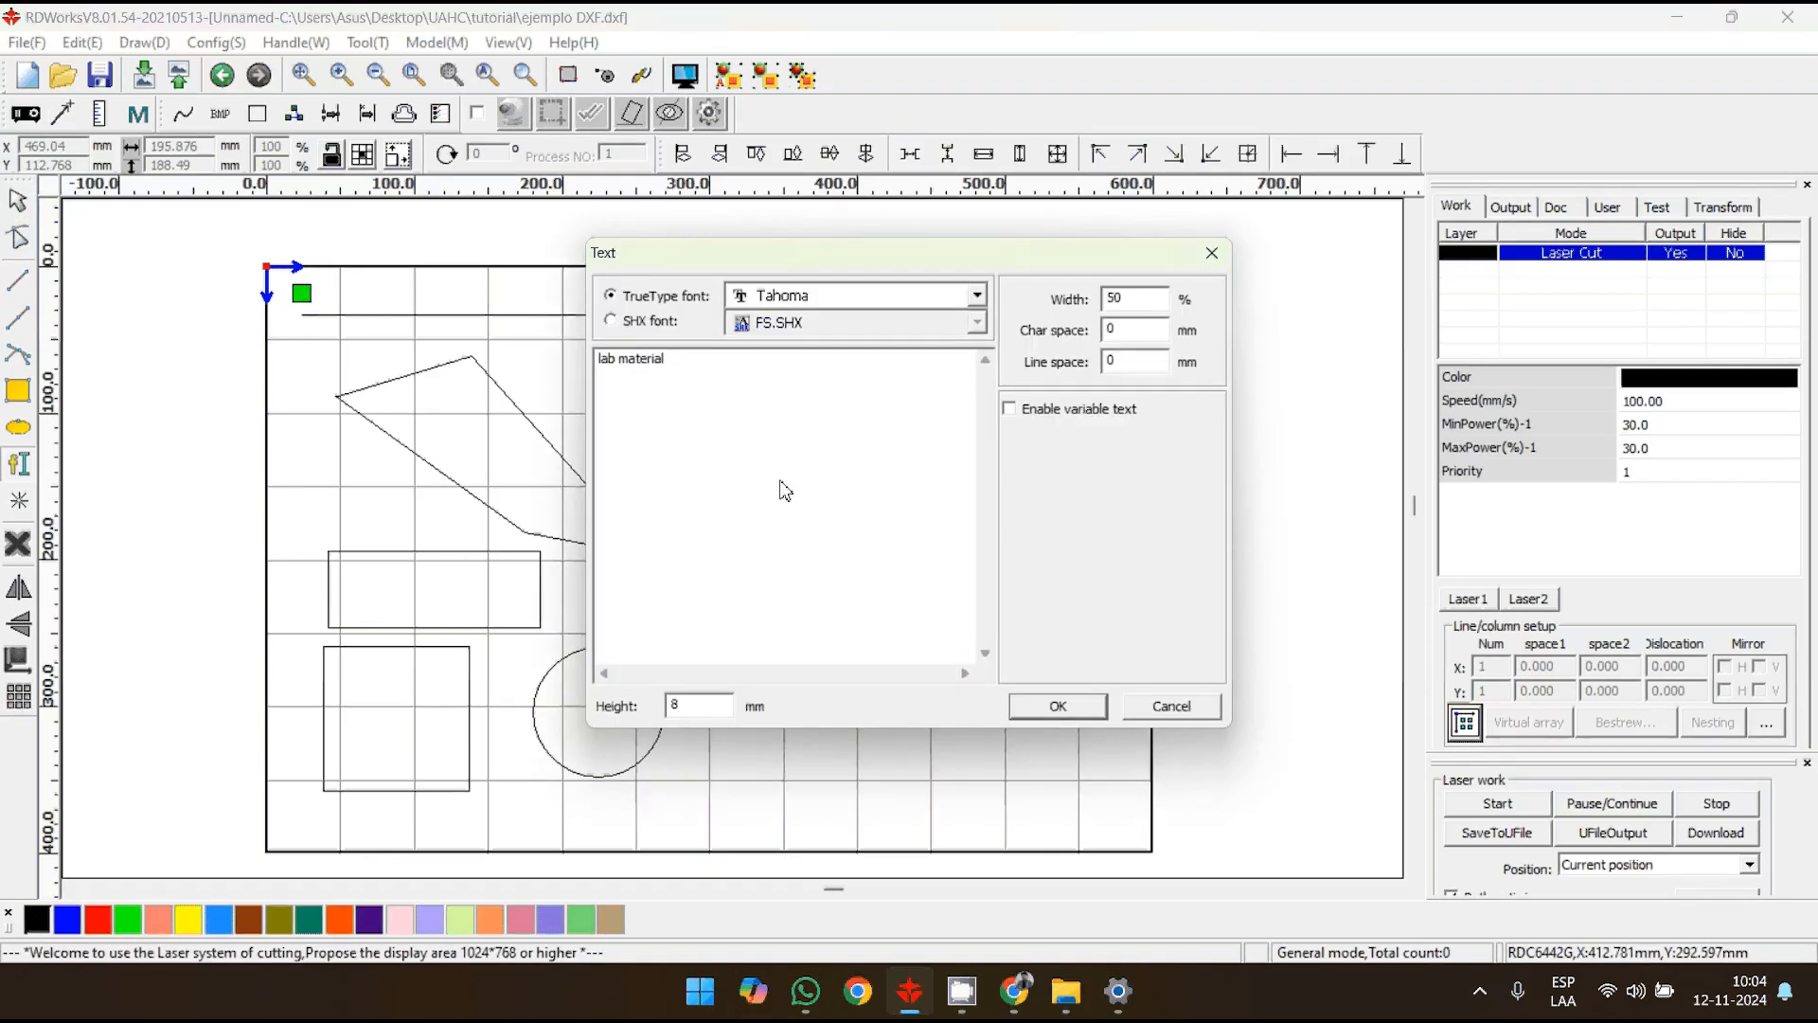
click(1089, 710)
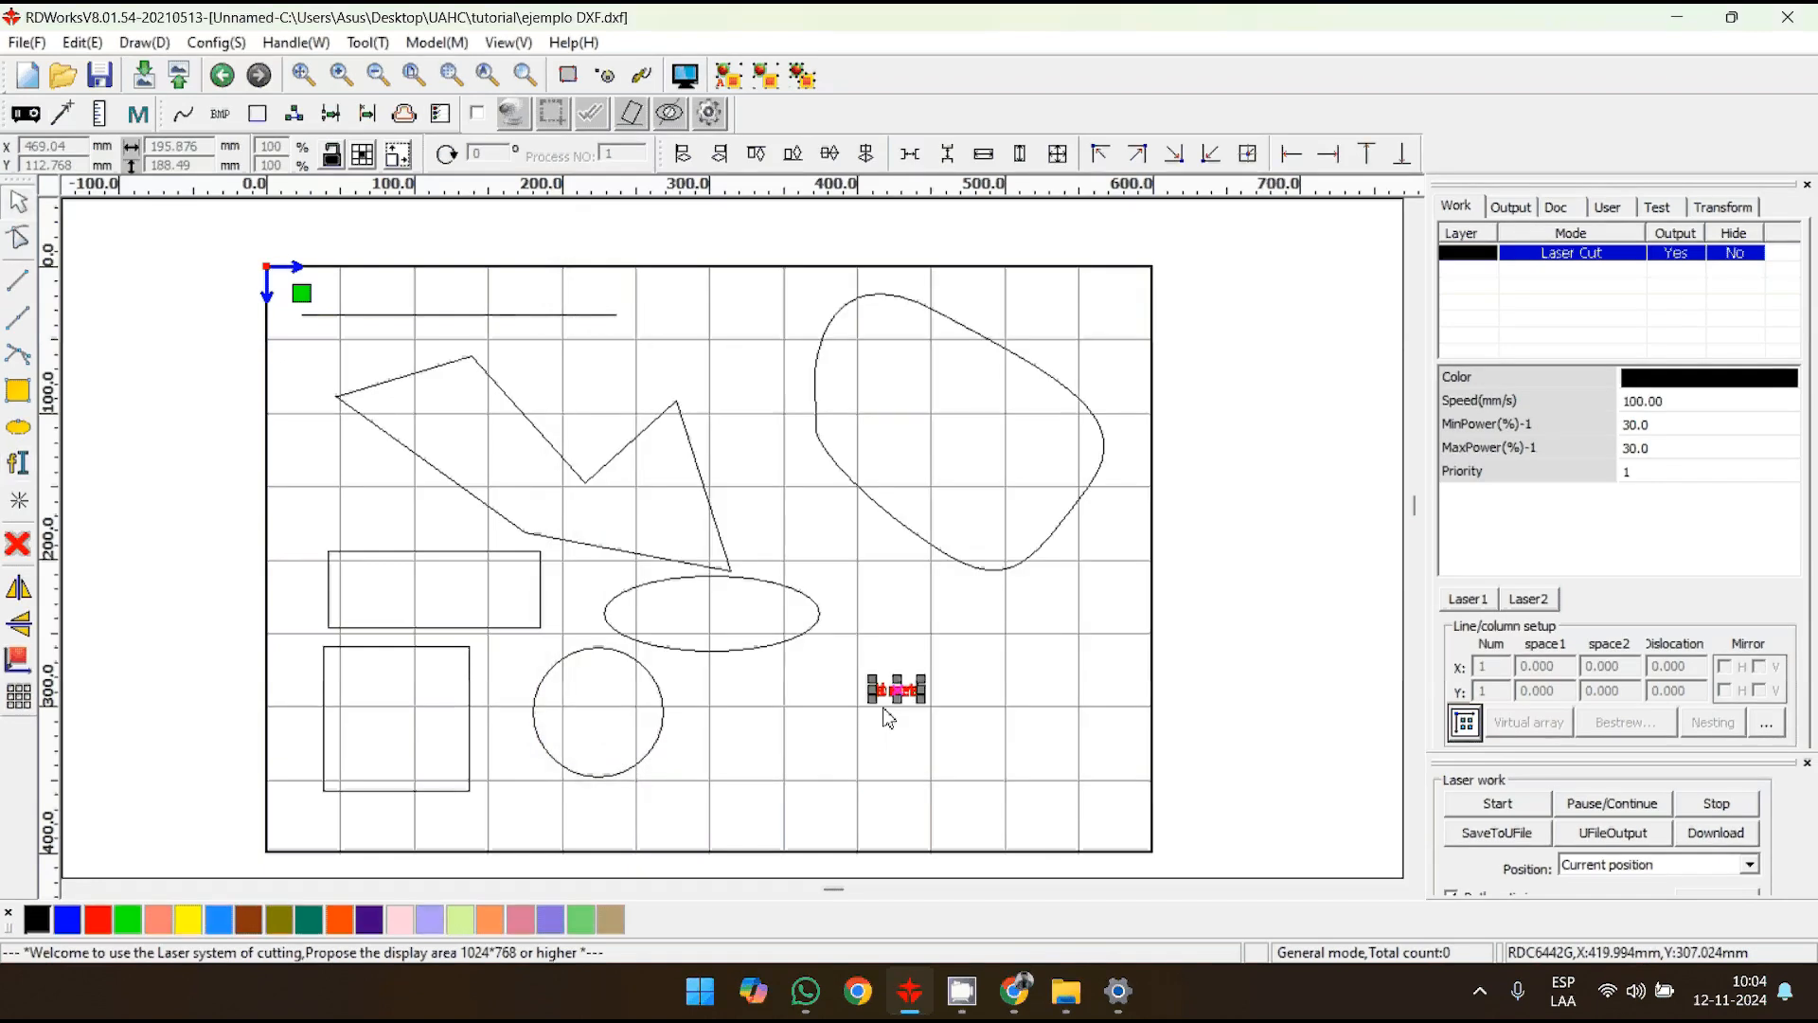
click(926, 682)
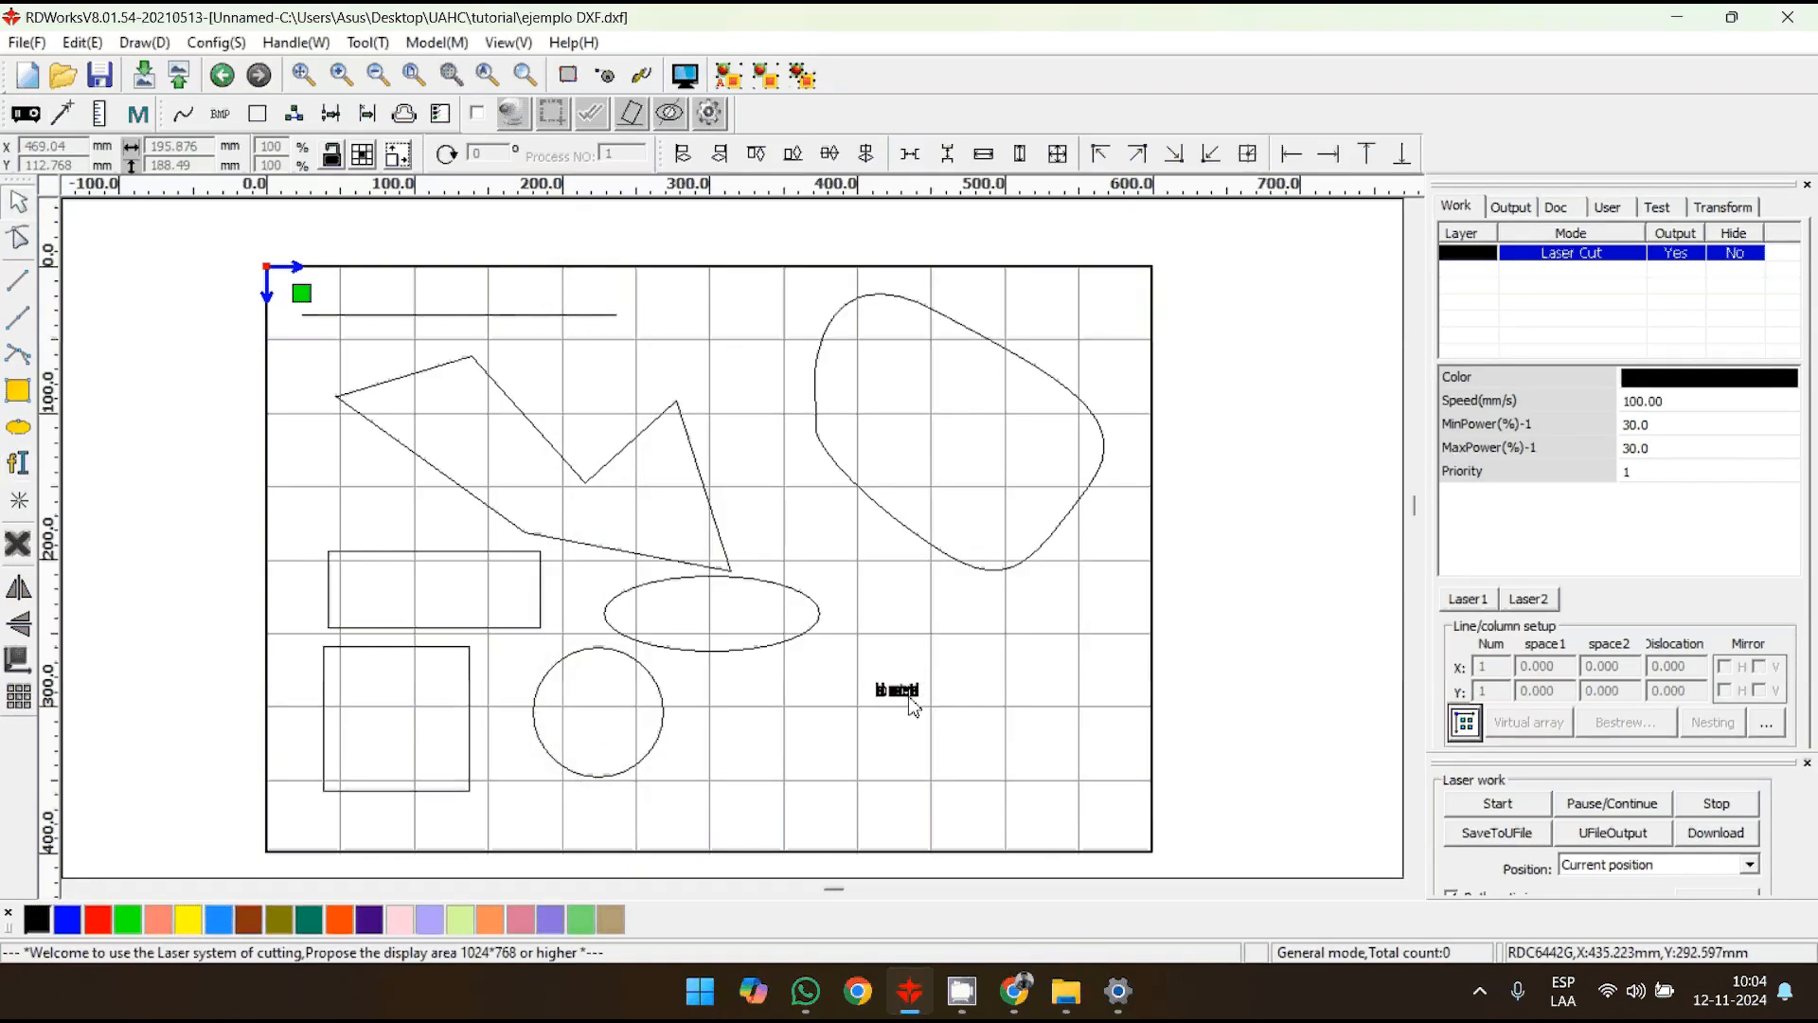
click(915, 693)
drag(926, 692, 1193, 727)
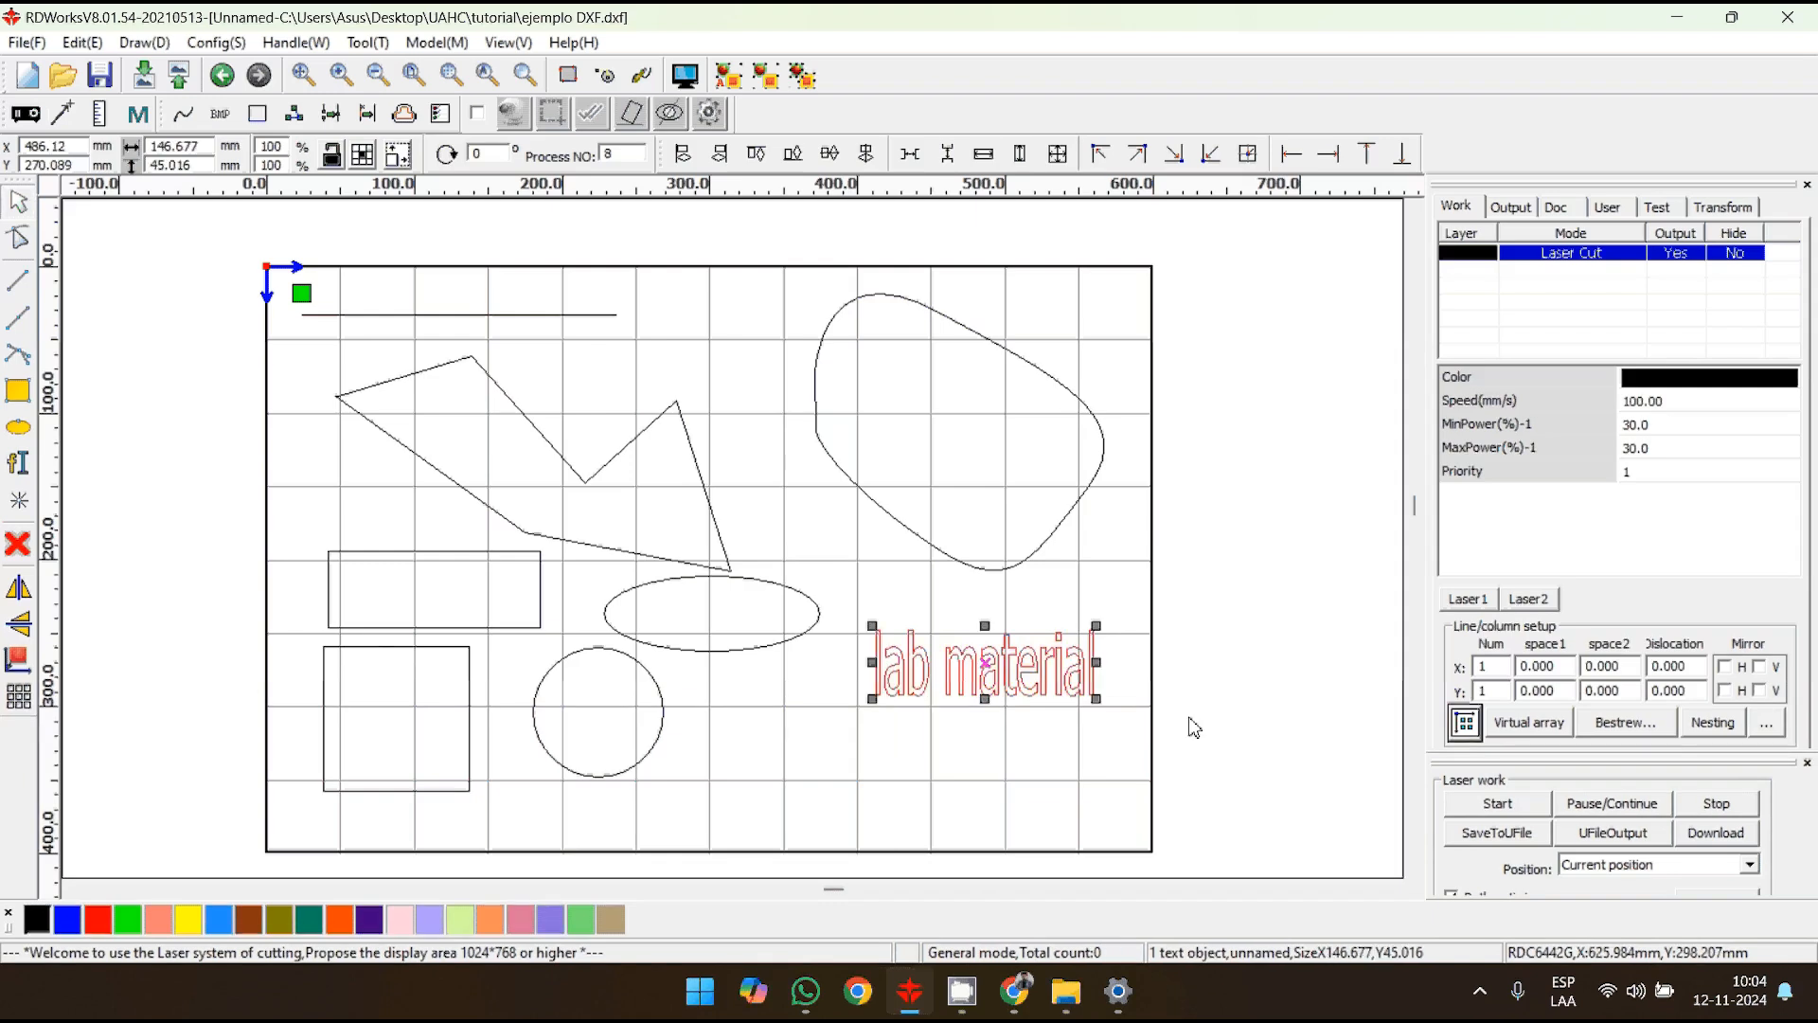
click(1193, 727)
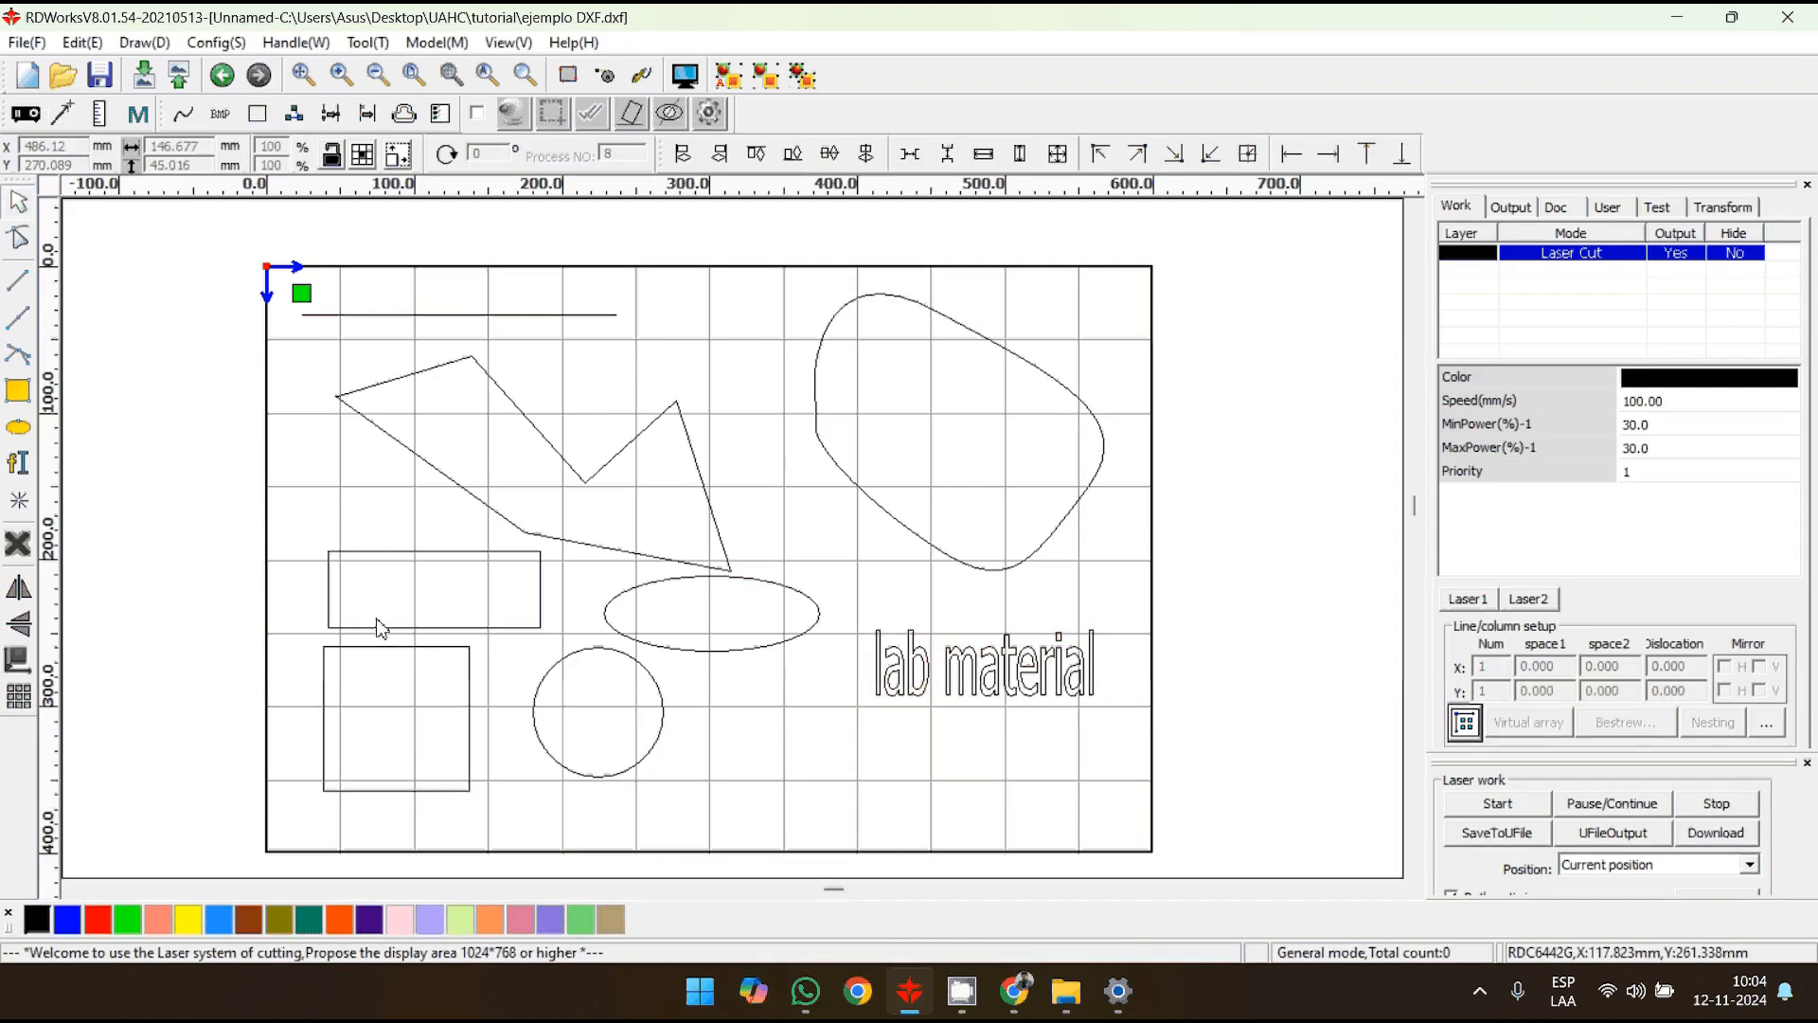
- Place a single point above the ellipse, between the polygon and the Bezier curve, and delete it
click(19, 504)
click(791, 540)
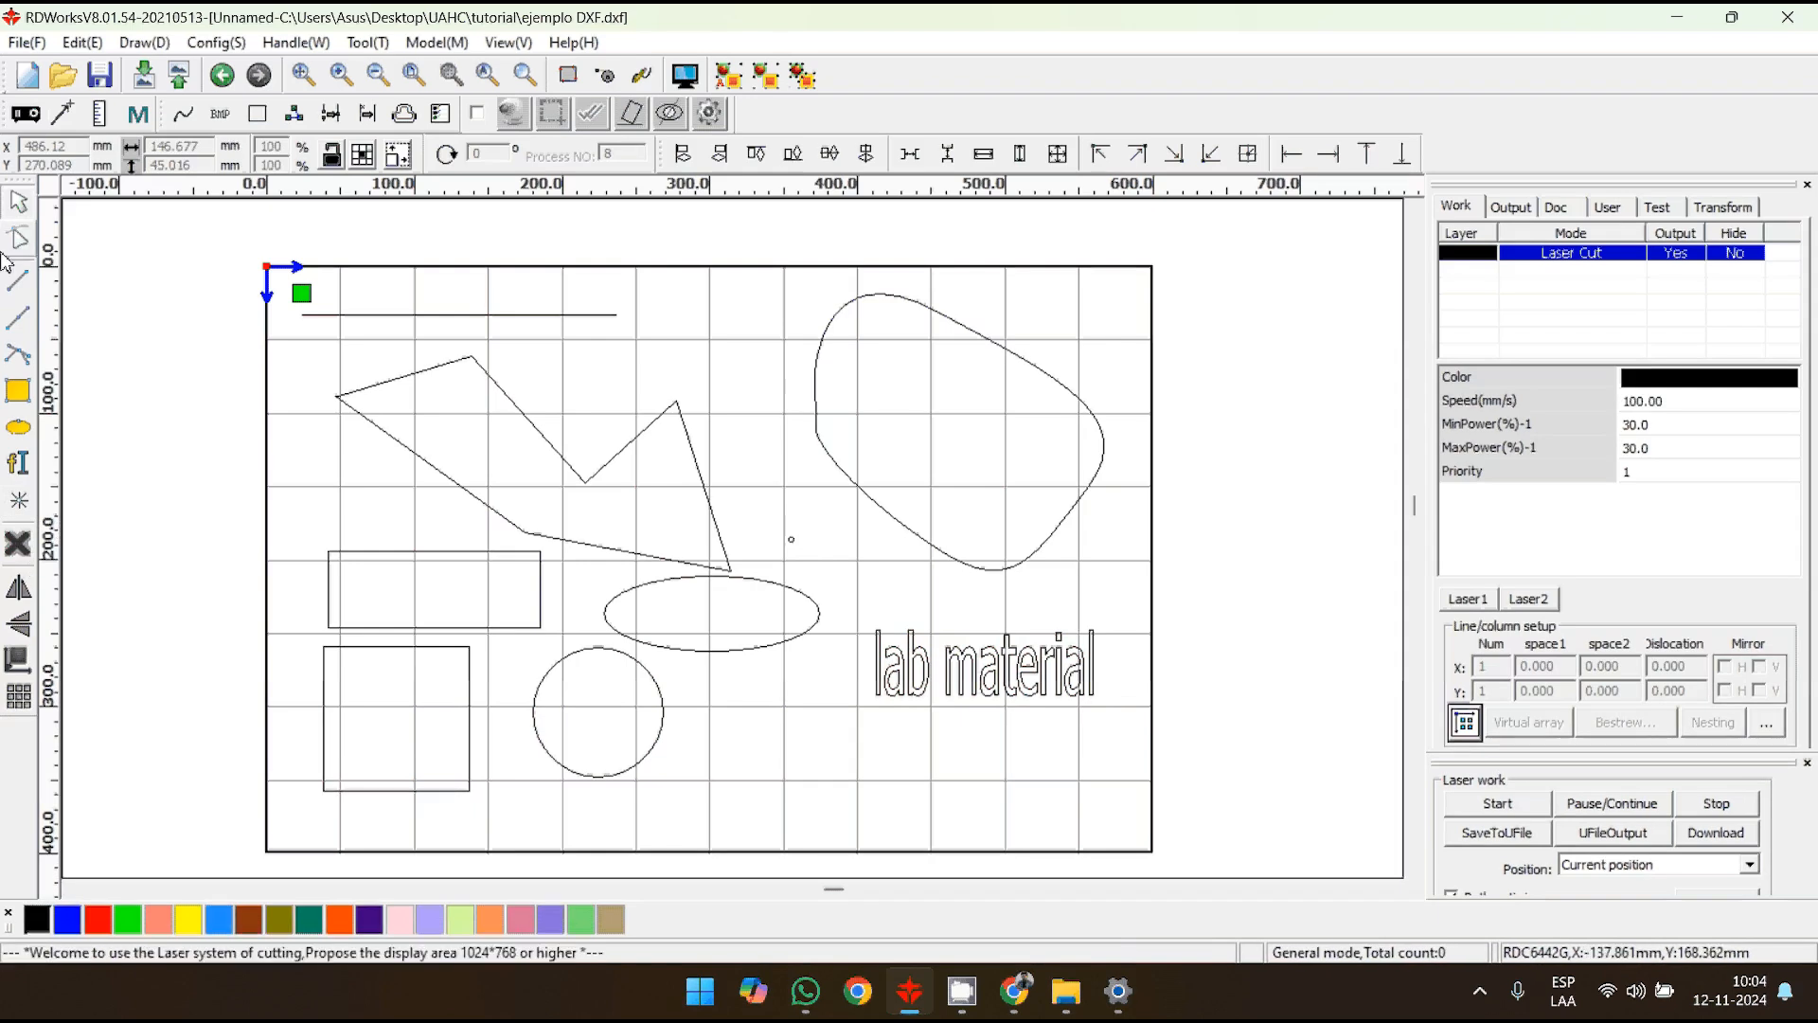
click(791, 539)
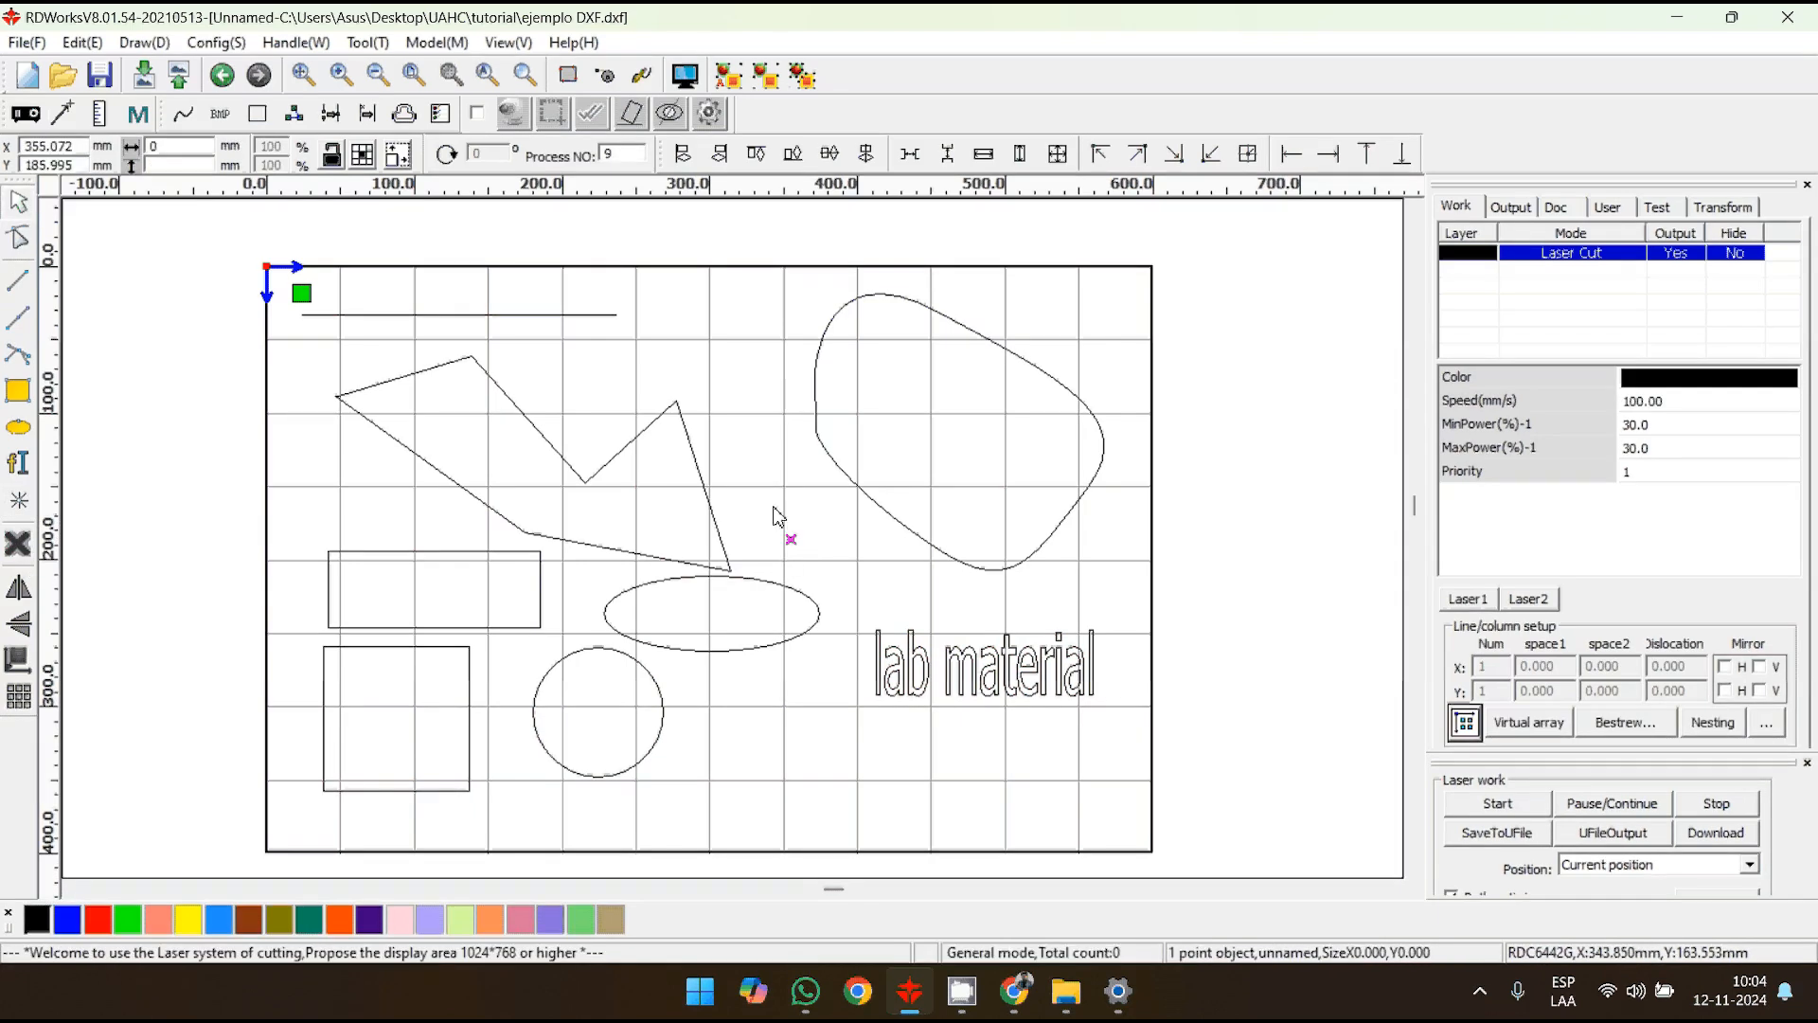
click(17, 544)
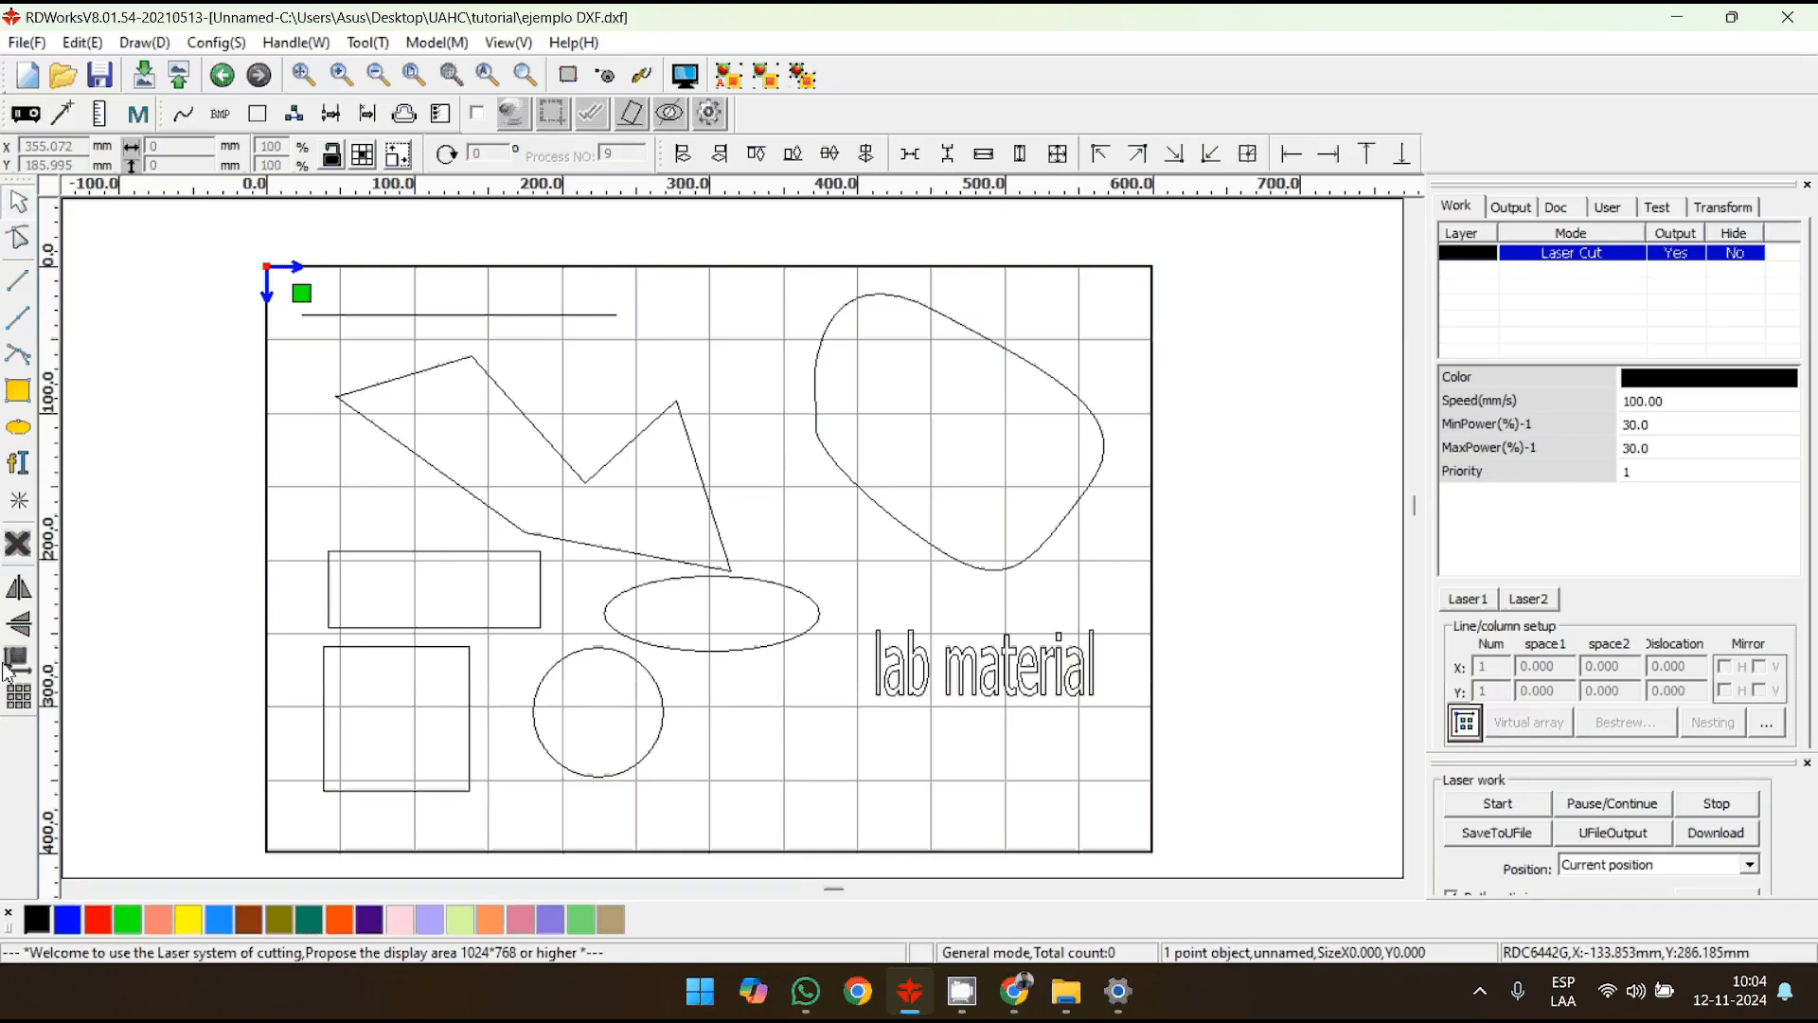
- Mirror the "lab material" text horizontally and vertically, flipping it back to its original orientation each time
click(960, 692)
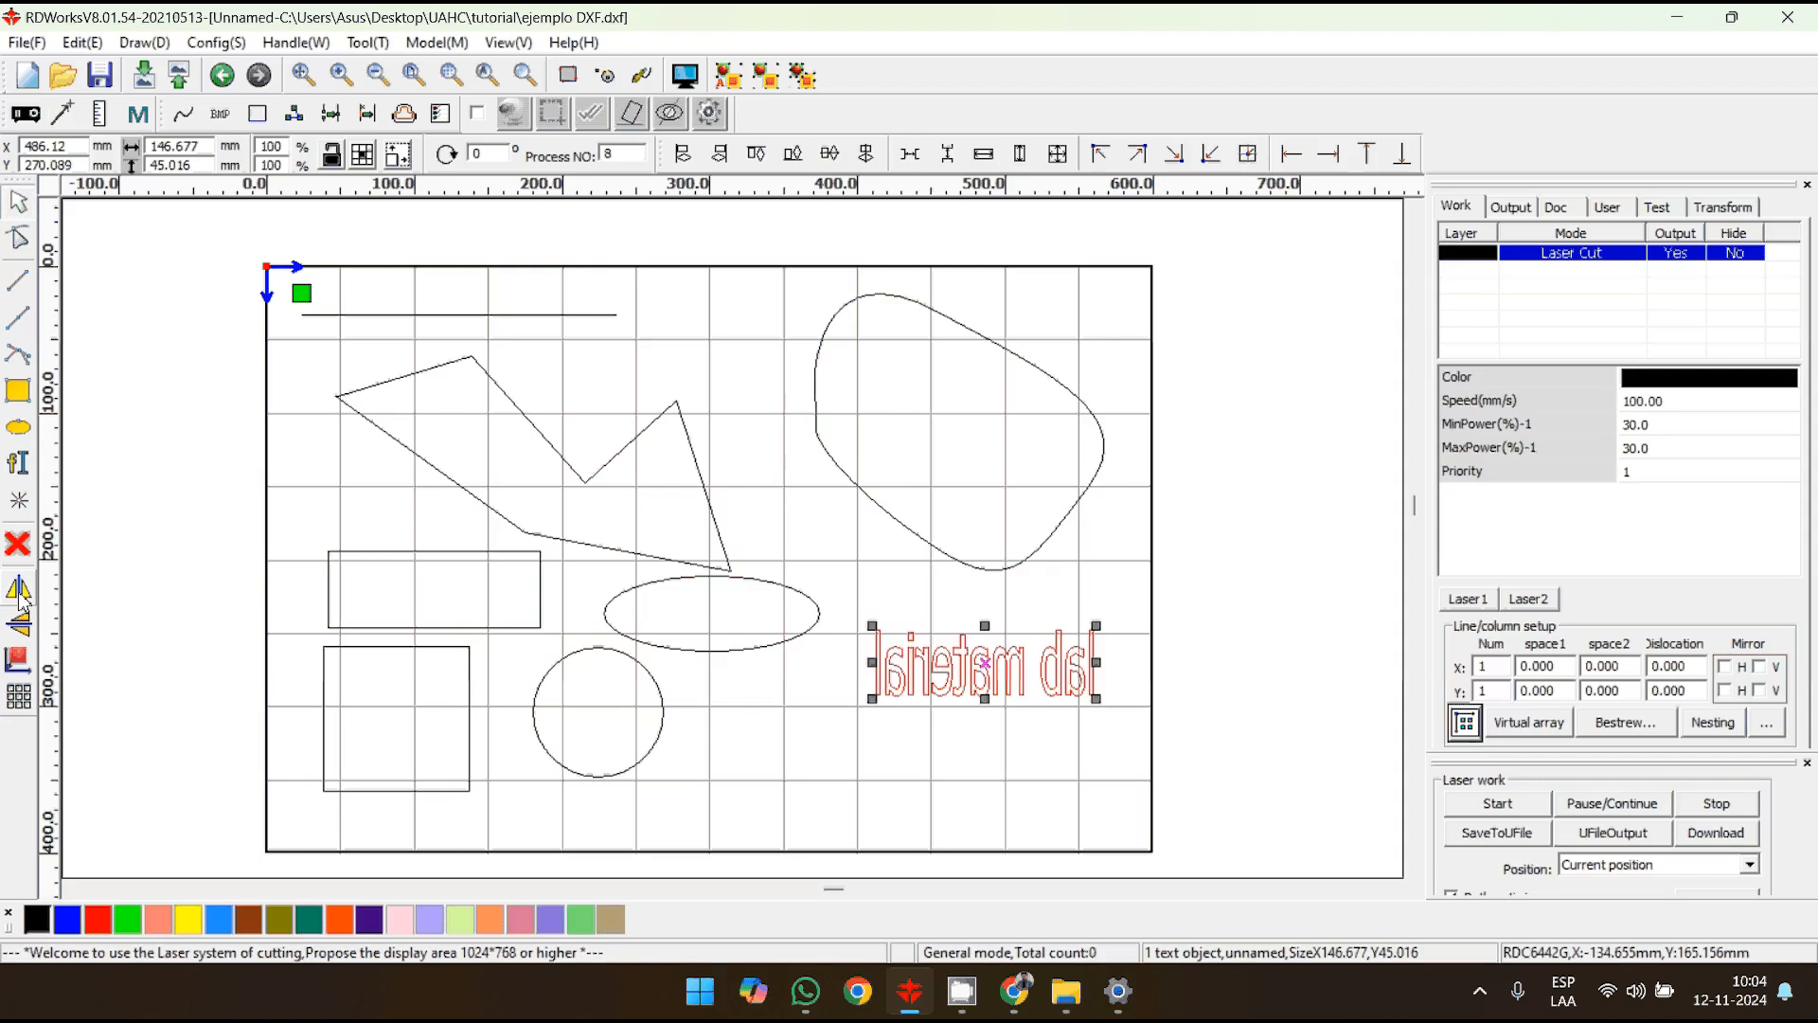
click(20, 596)
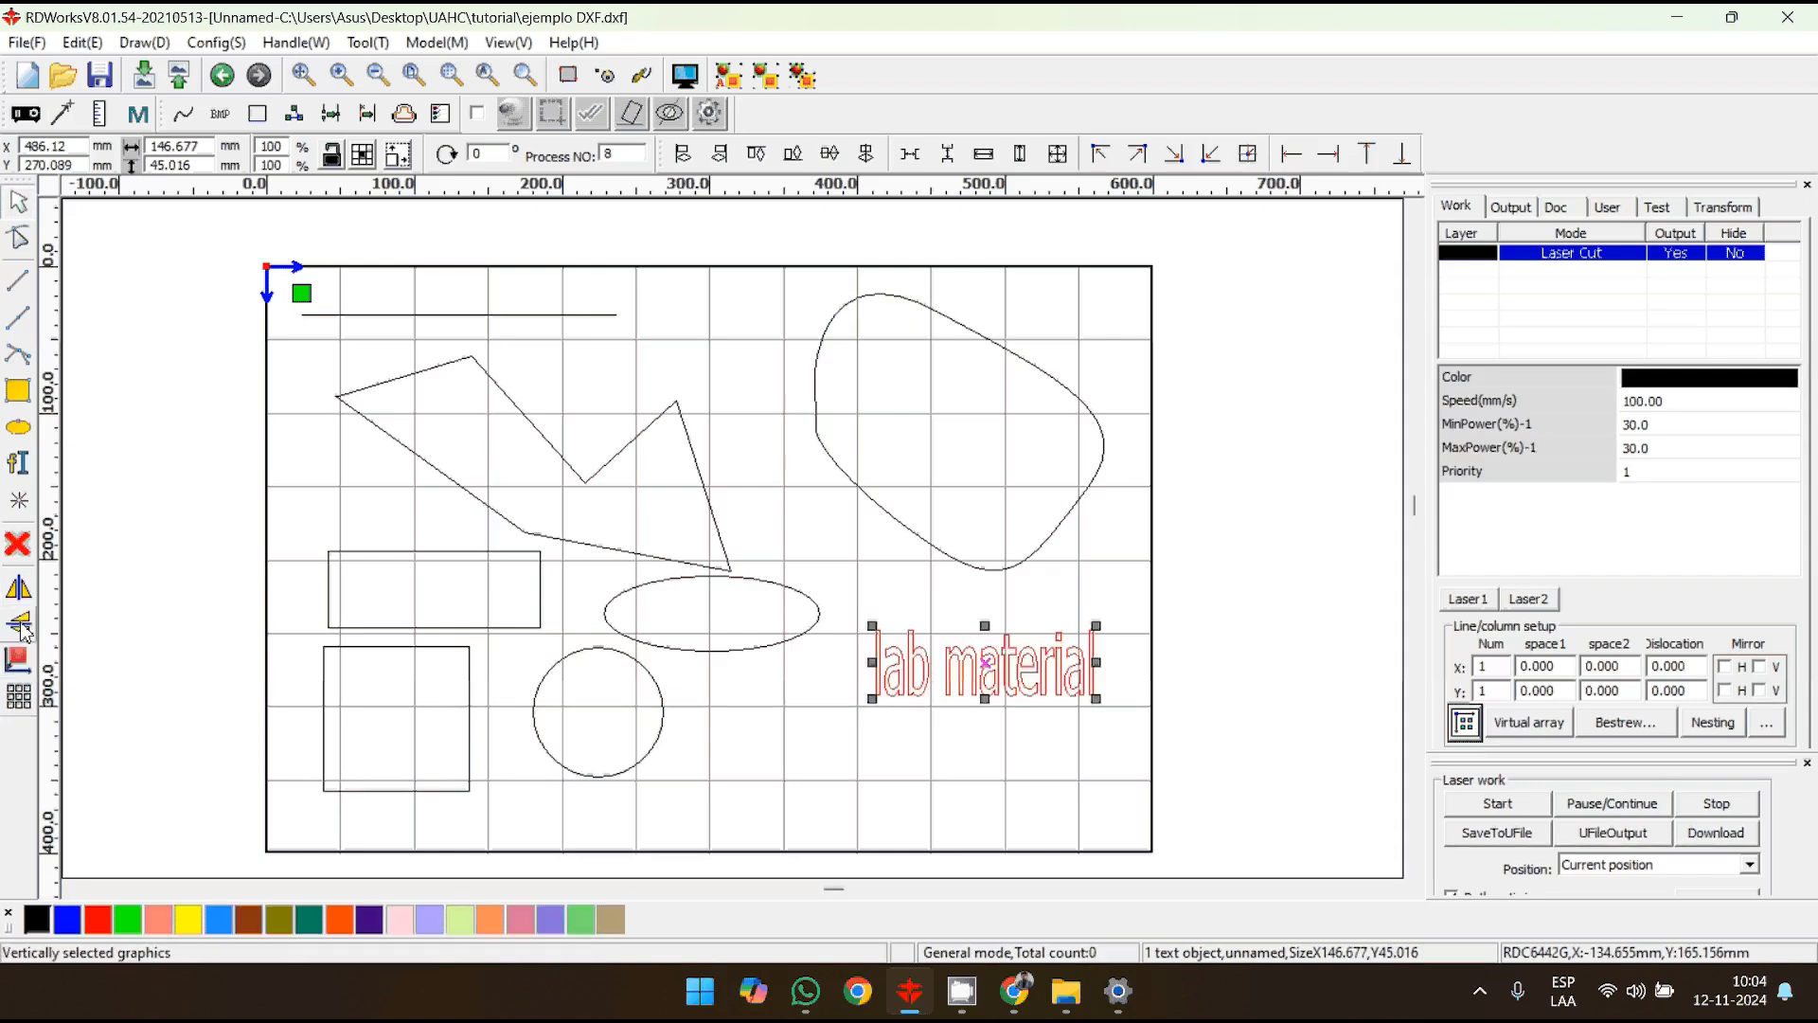
click(21, 625)
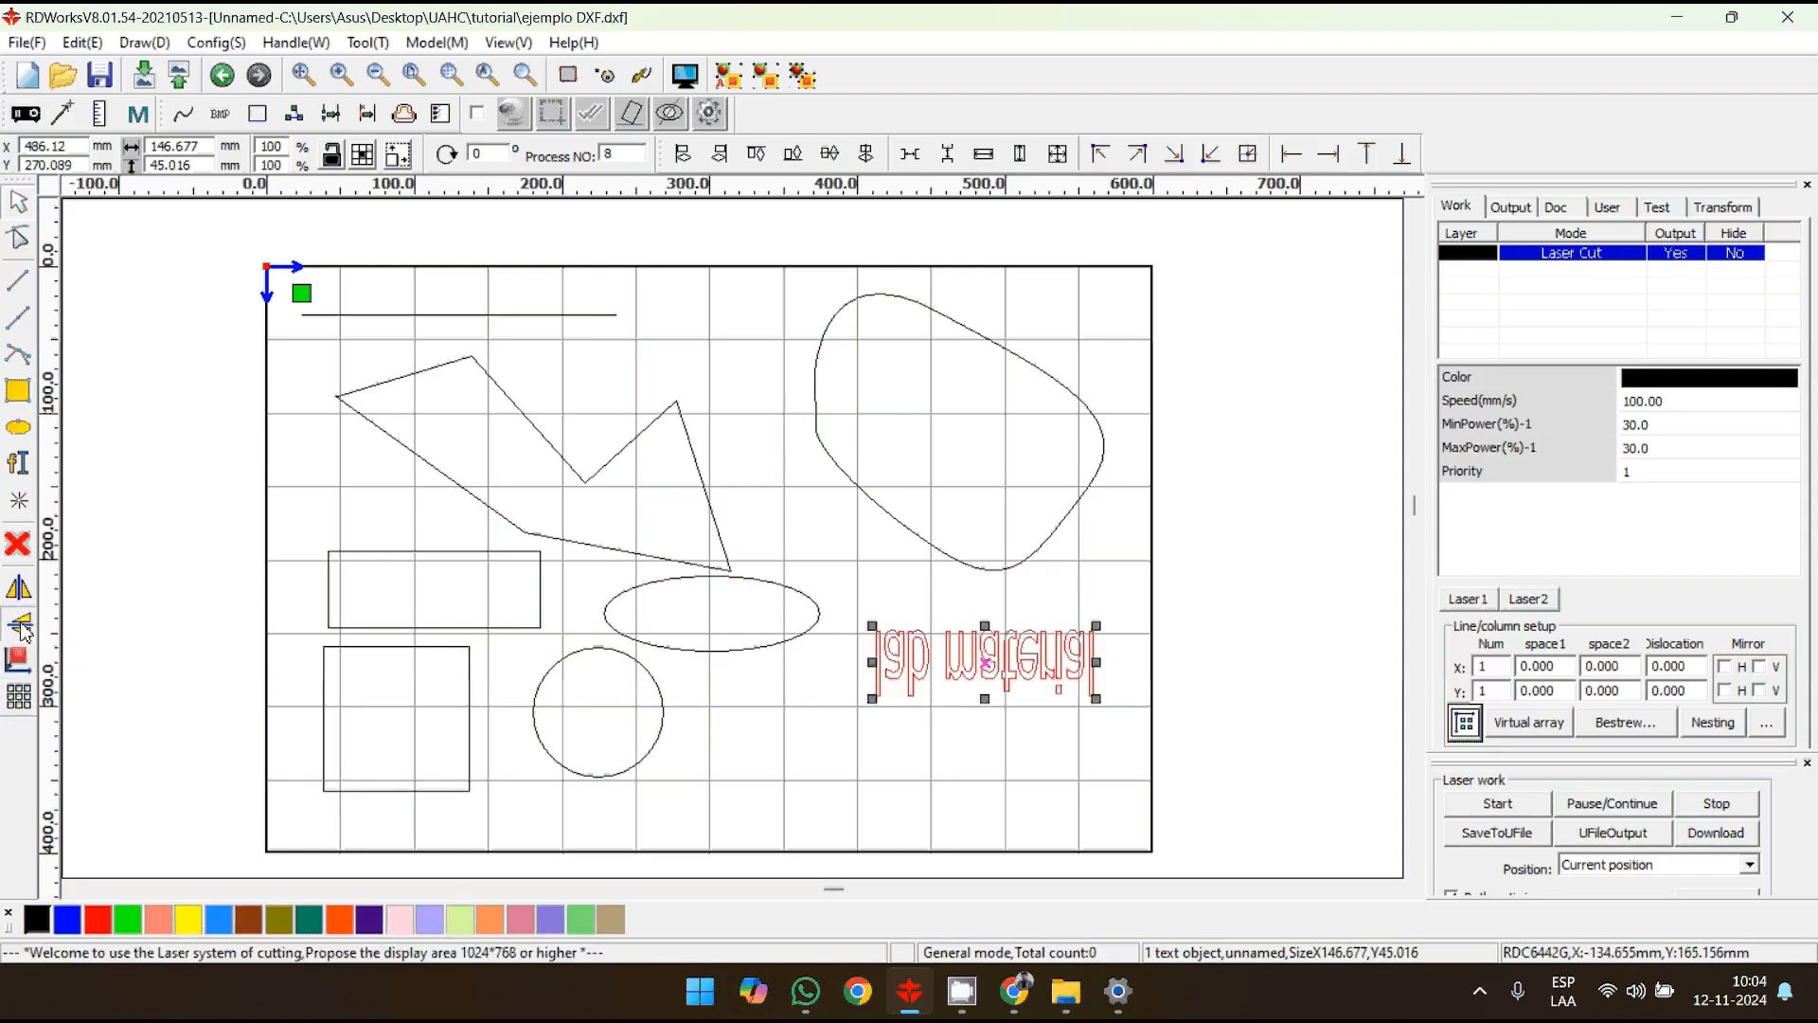
click(23, 627)
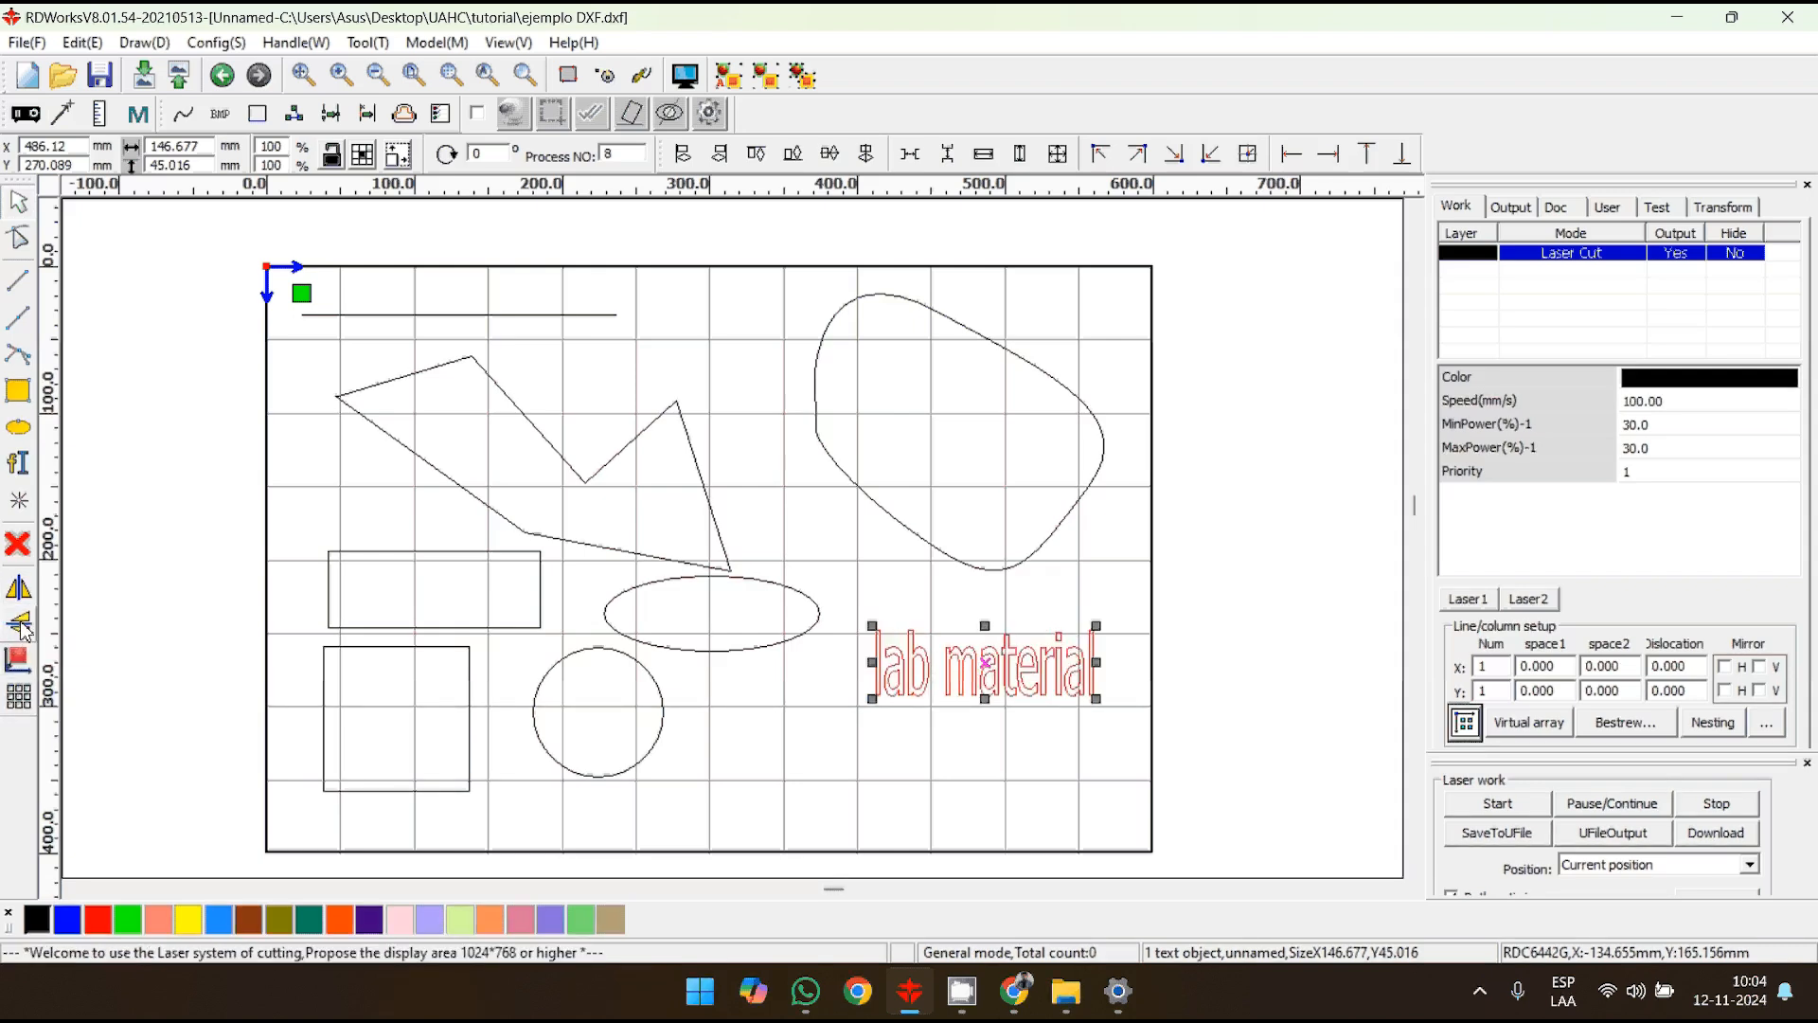
- View the array copy settings for the "lab material" text, close them without making copies, and deselect the text
click(18, 698)
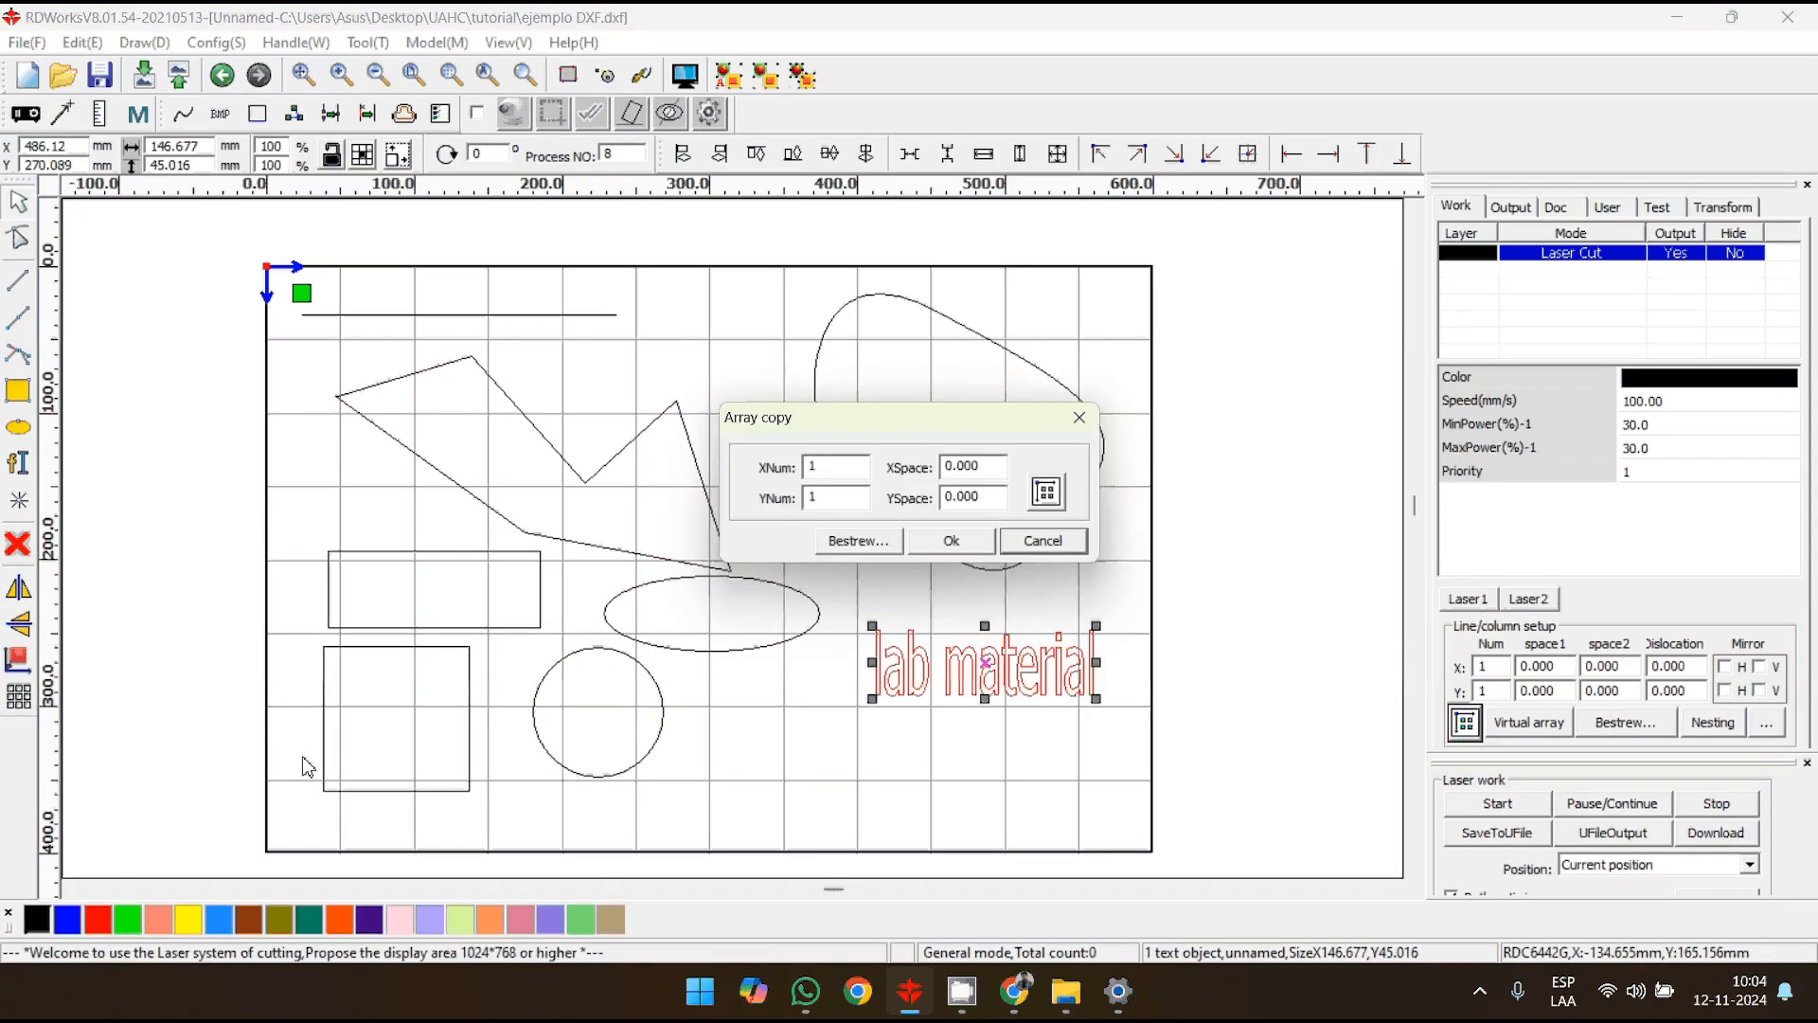
click(1043, 541)
click(1177, 695)
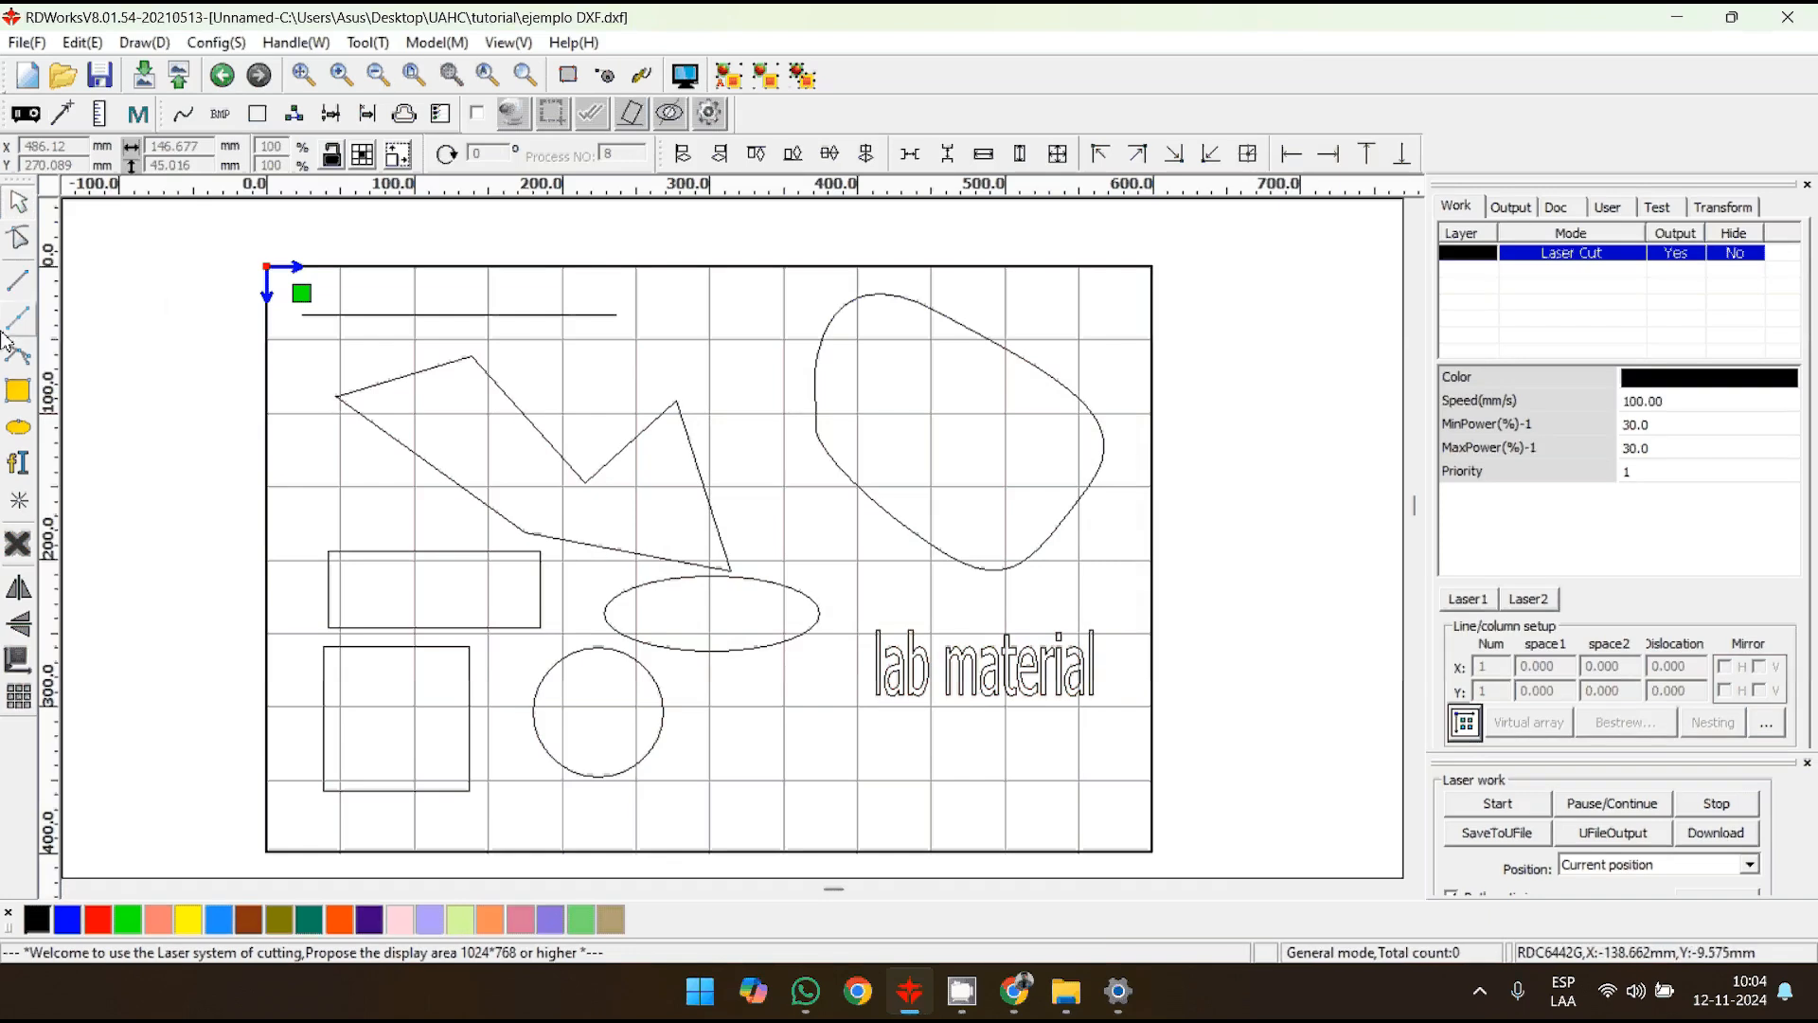
- Use node editing to add two nodes on the polygon's lower-left edge and one on the edge descending from its upper-left peak
click(18, 241)
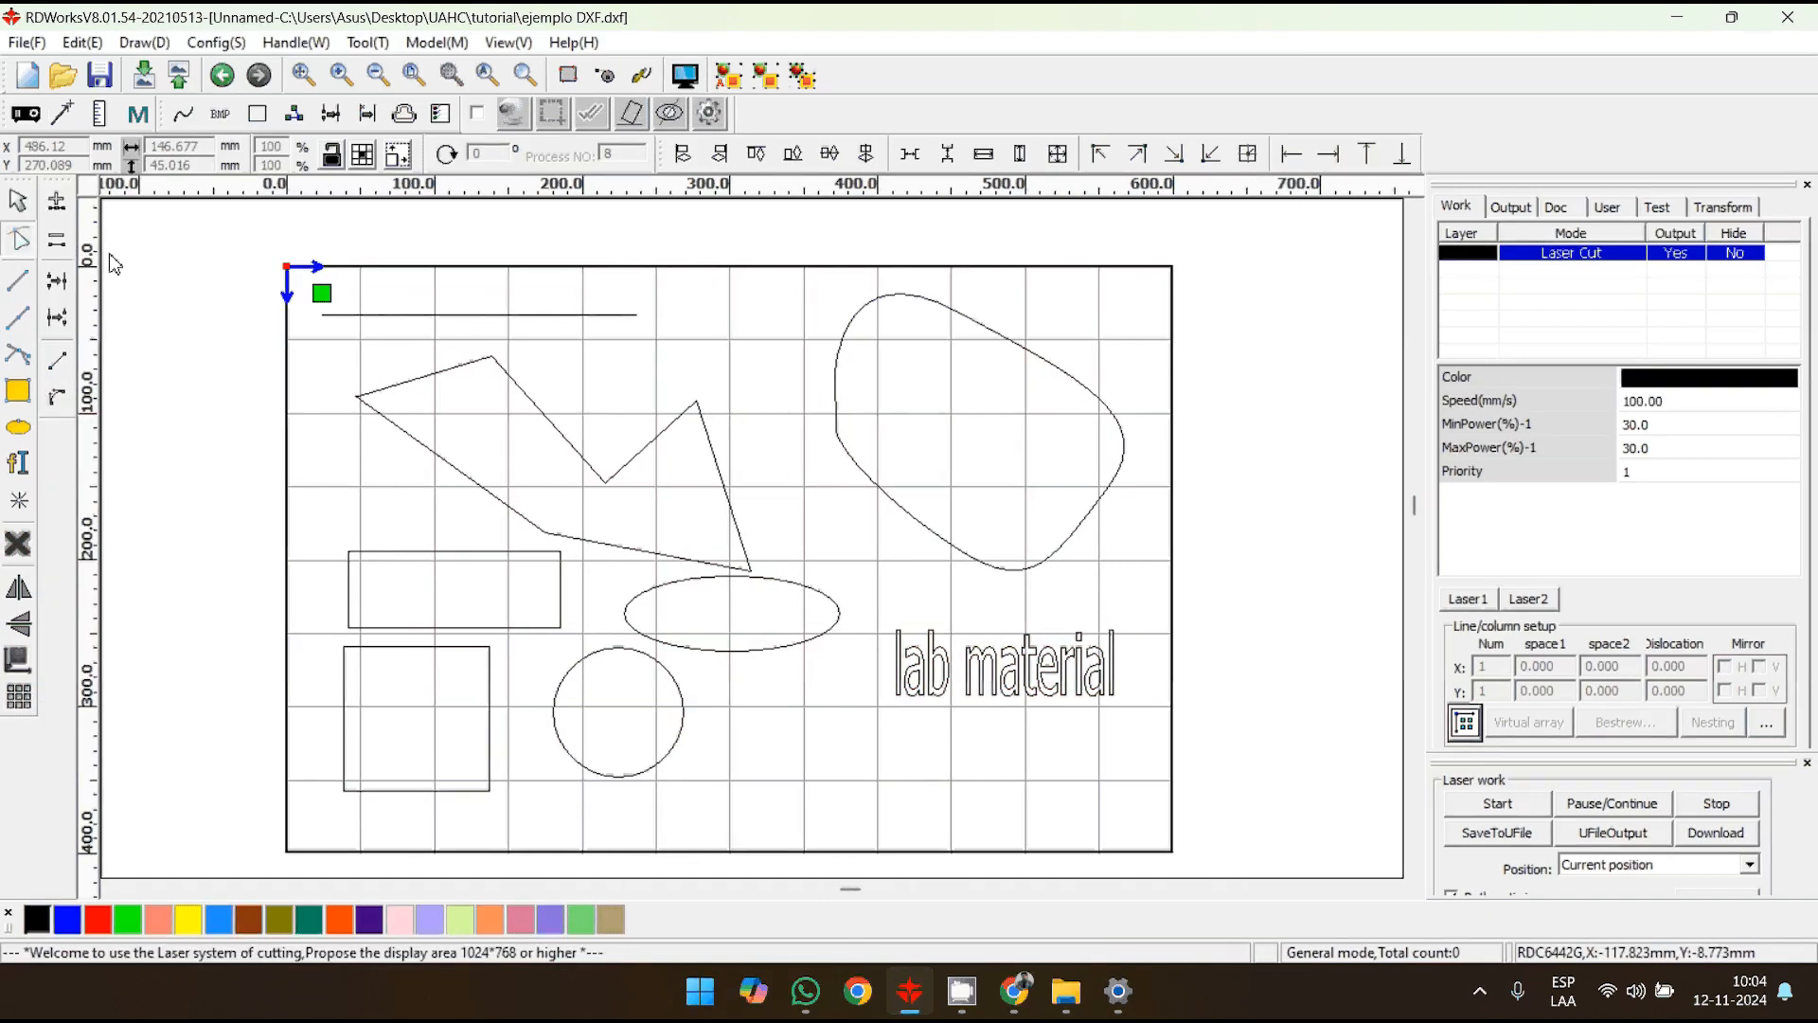
click(18, 203)
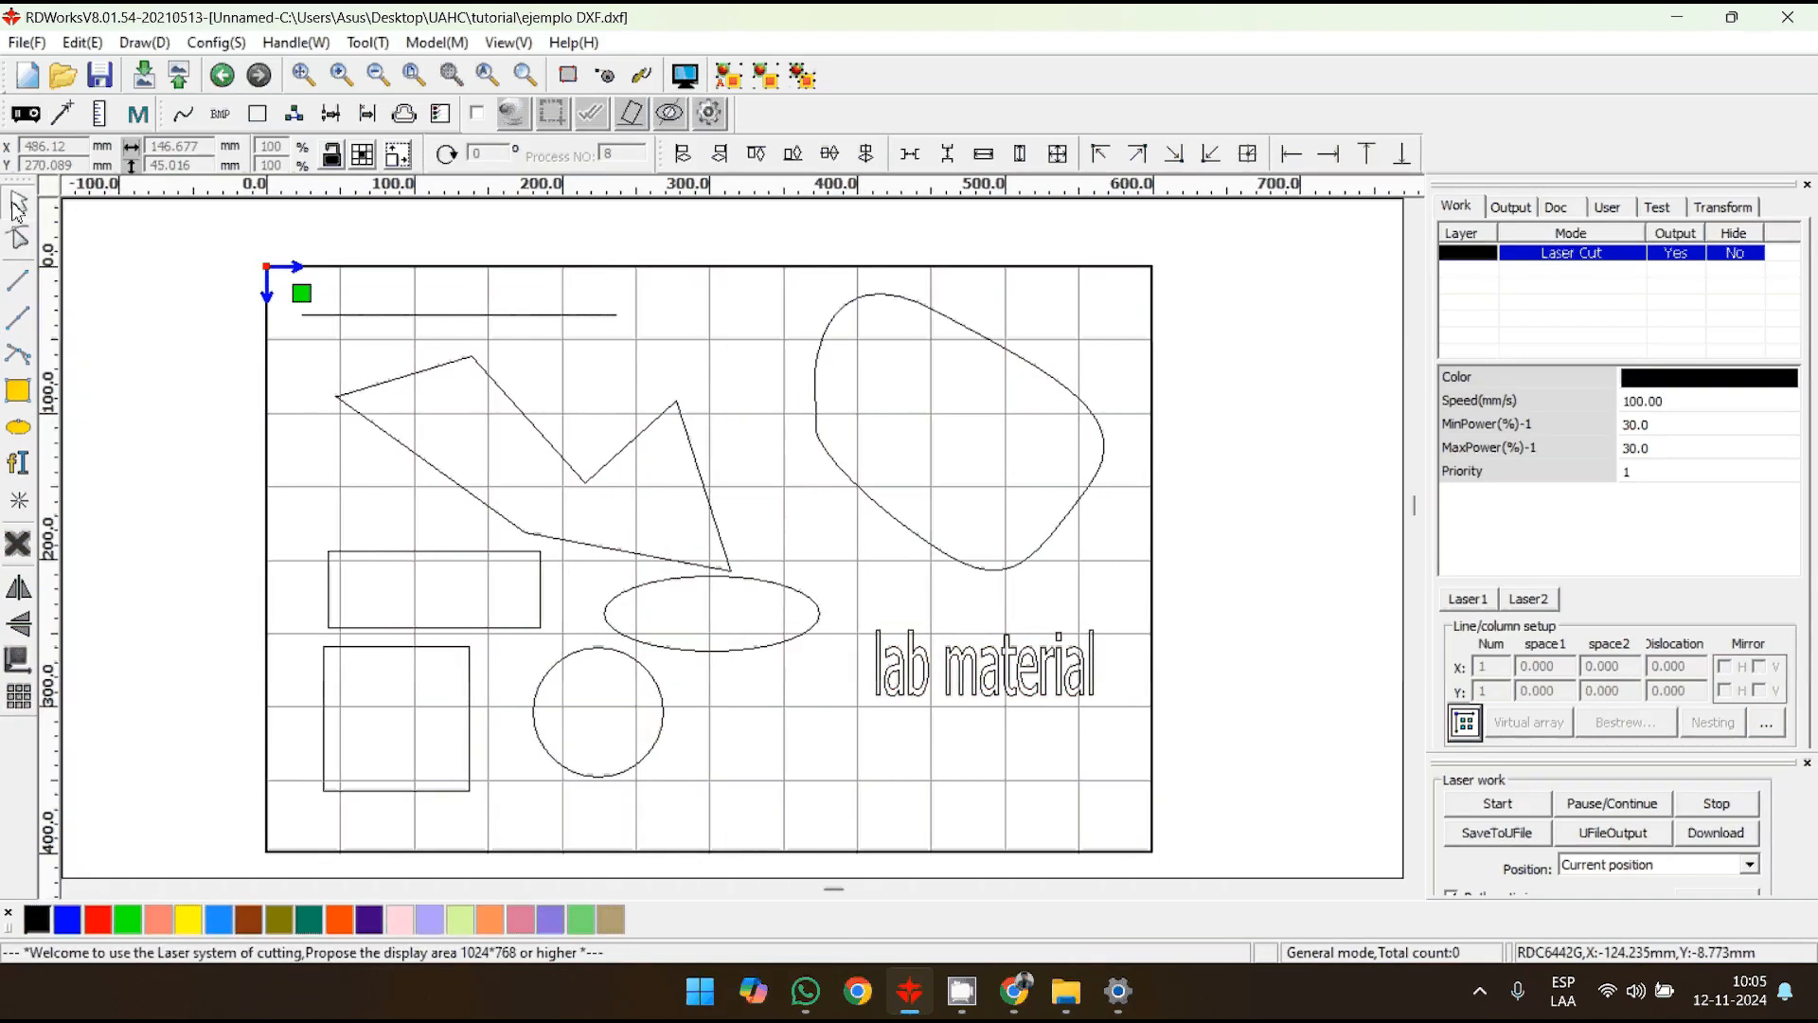
click(429, 463)
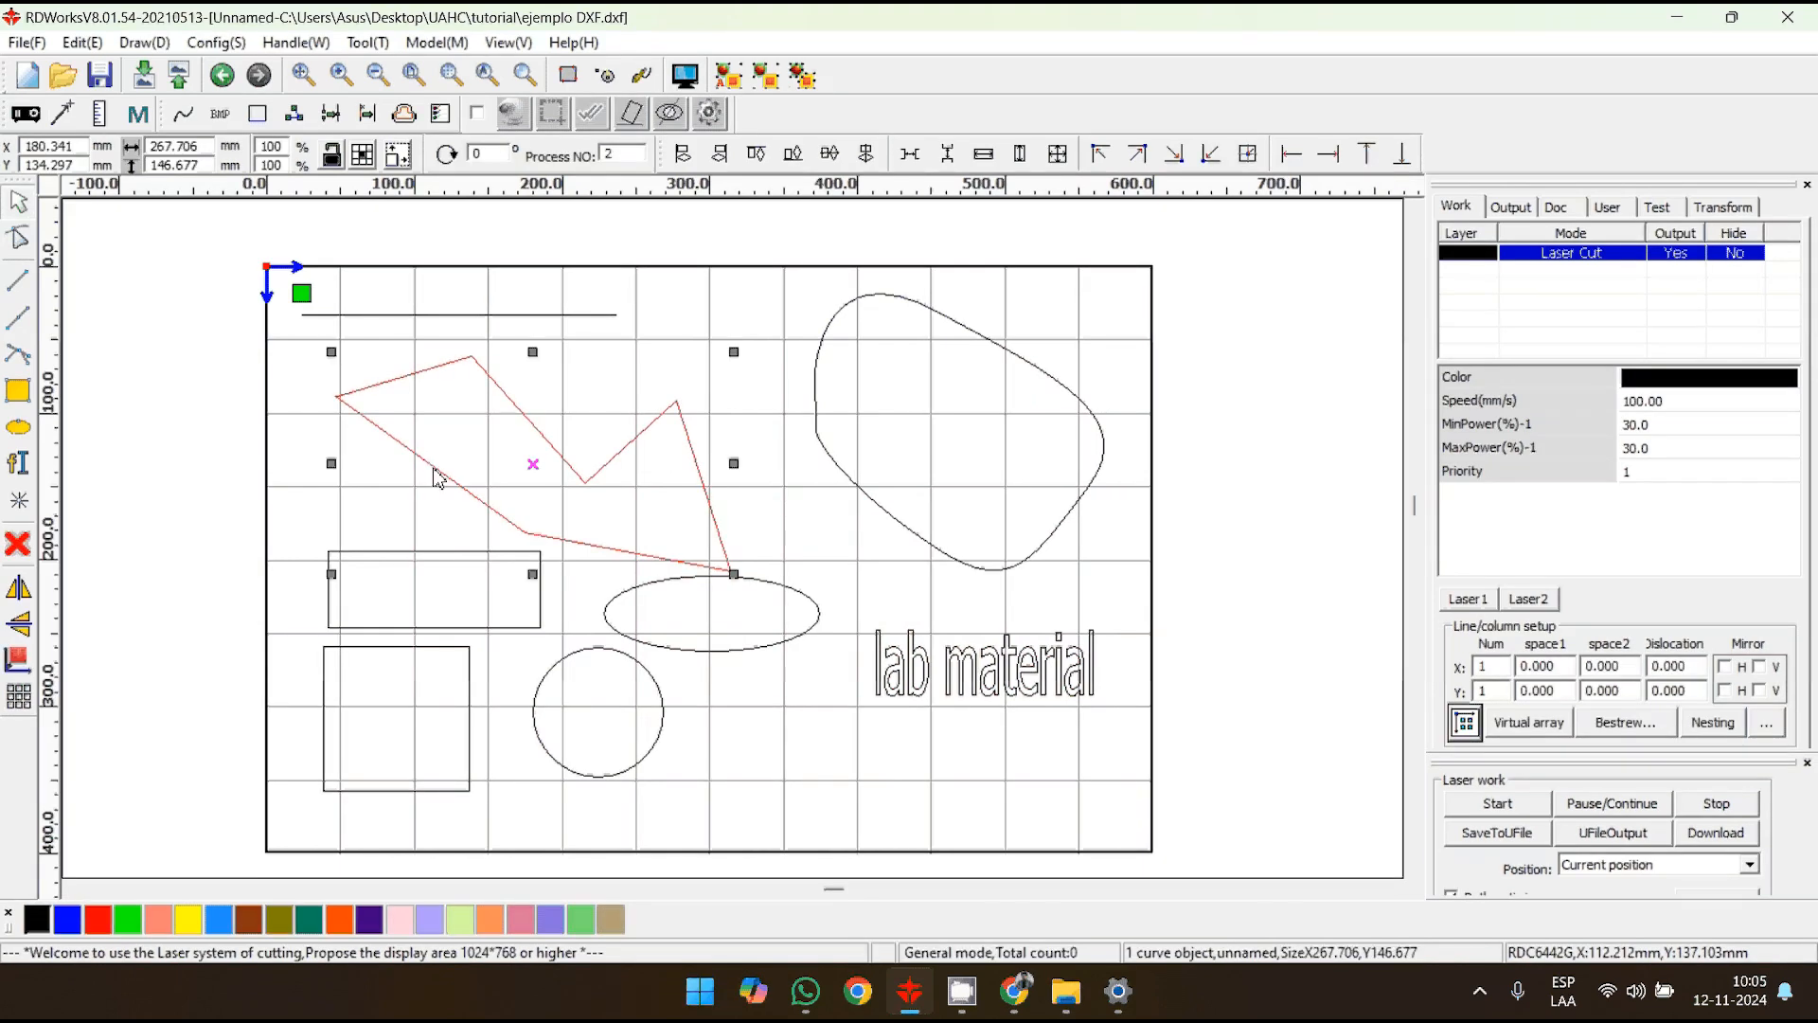
click(21, 236)
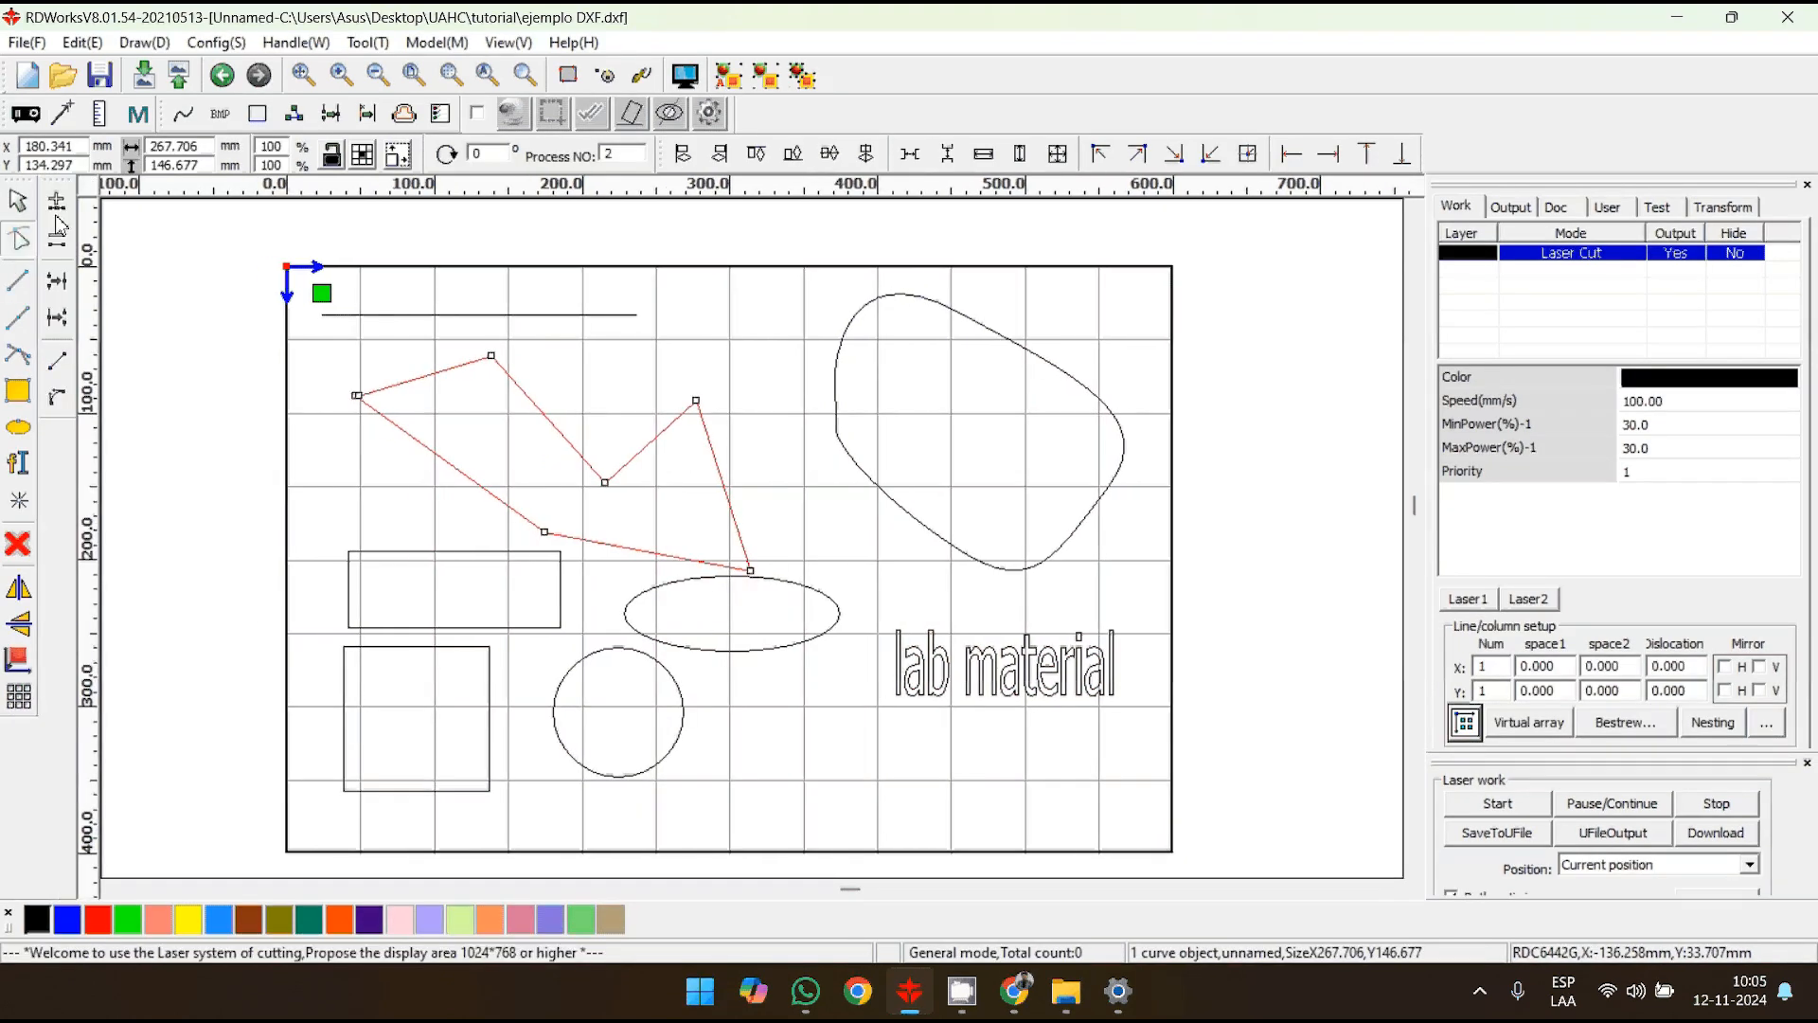
double_click(418, 442)
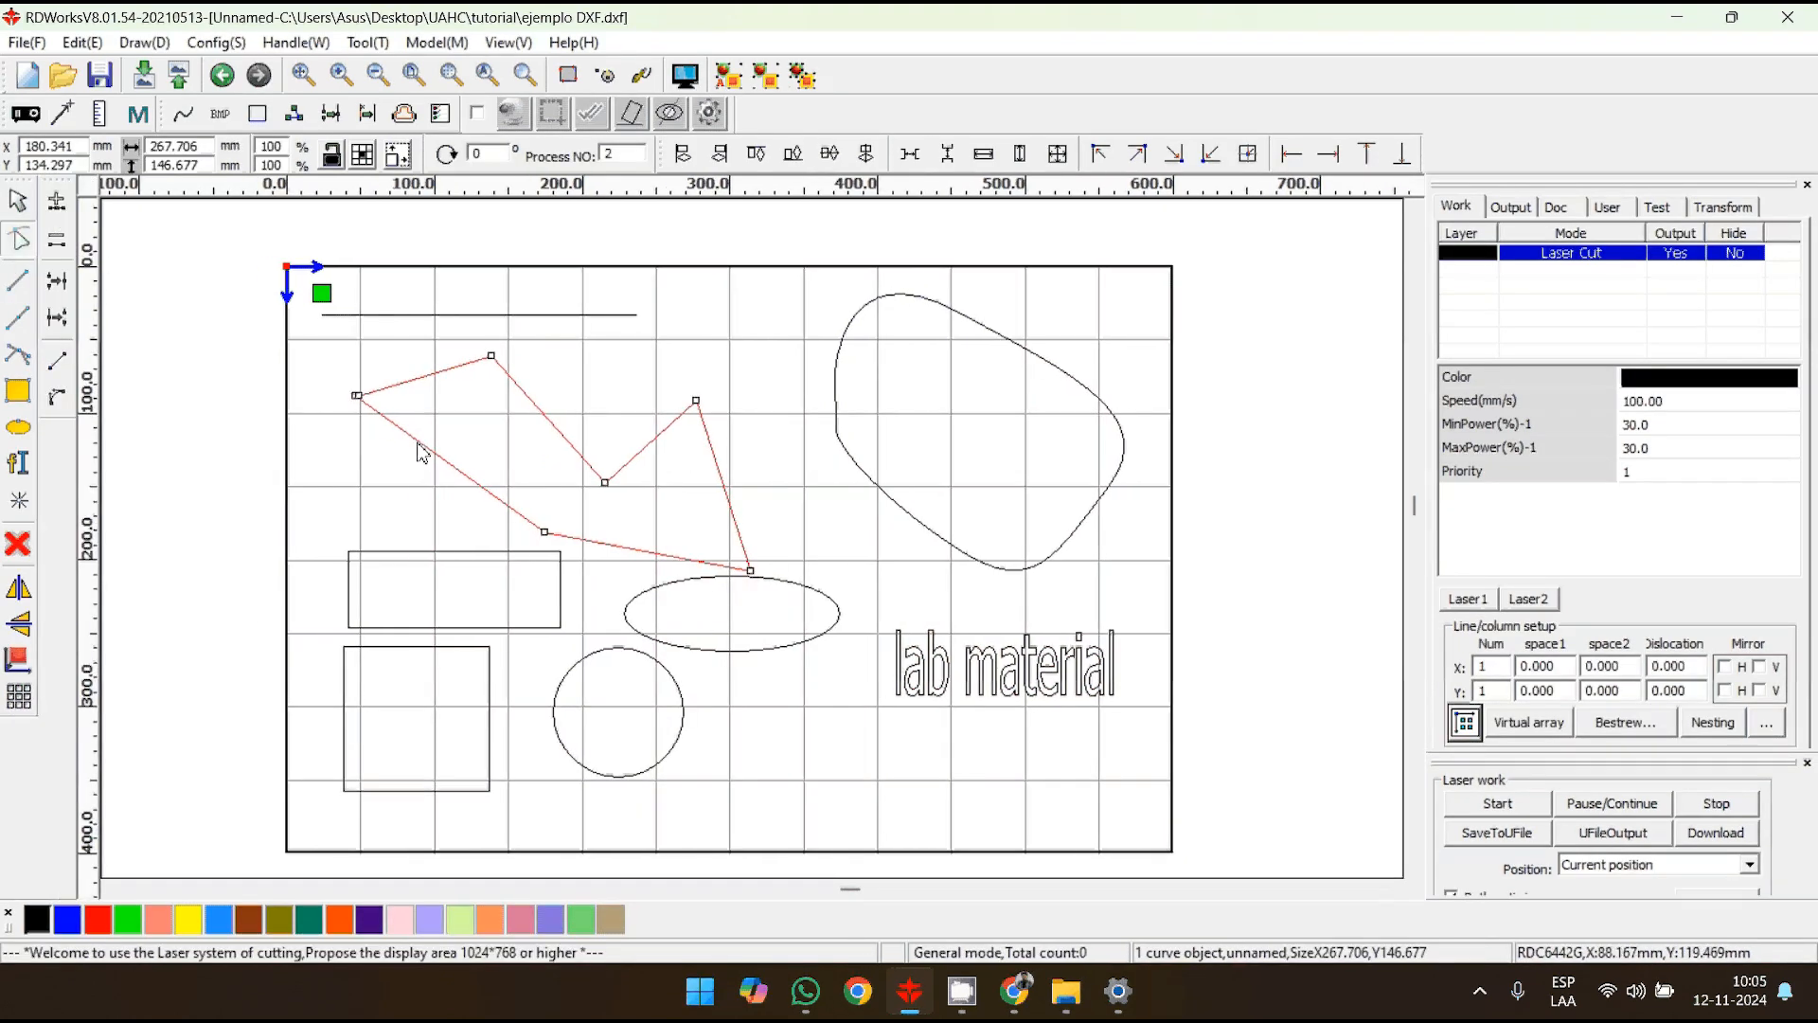
double_click(493, 495)
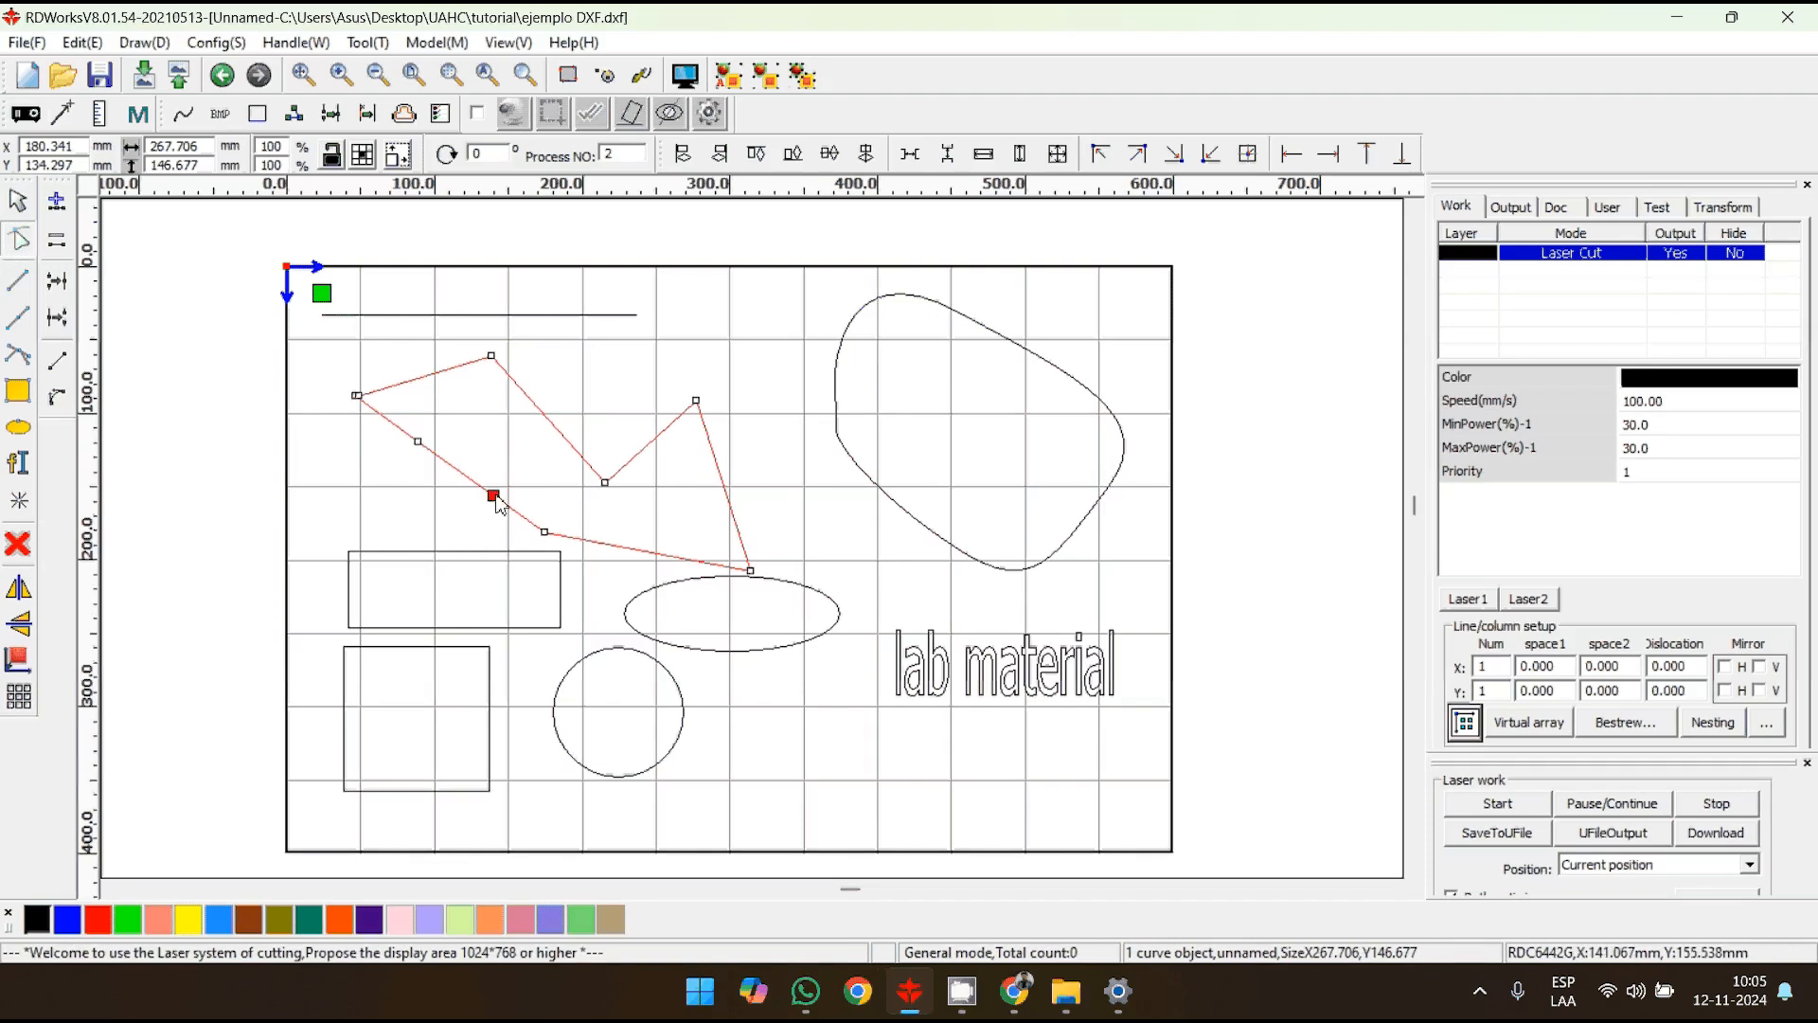
double_click(563, 436)
click(18, 201)
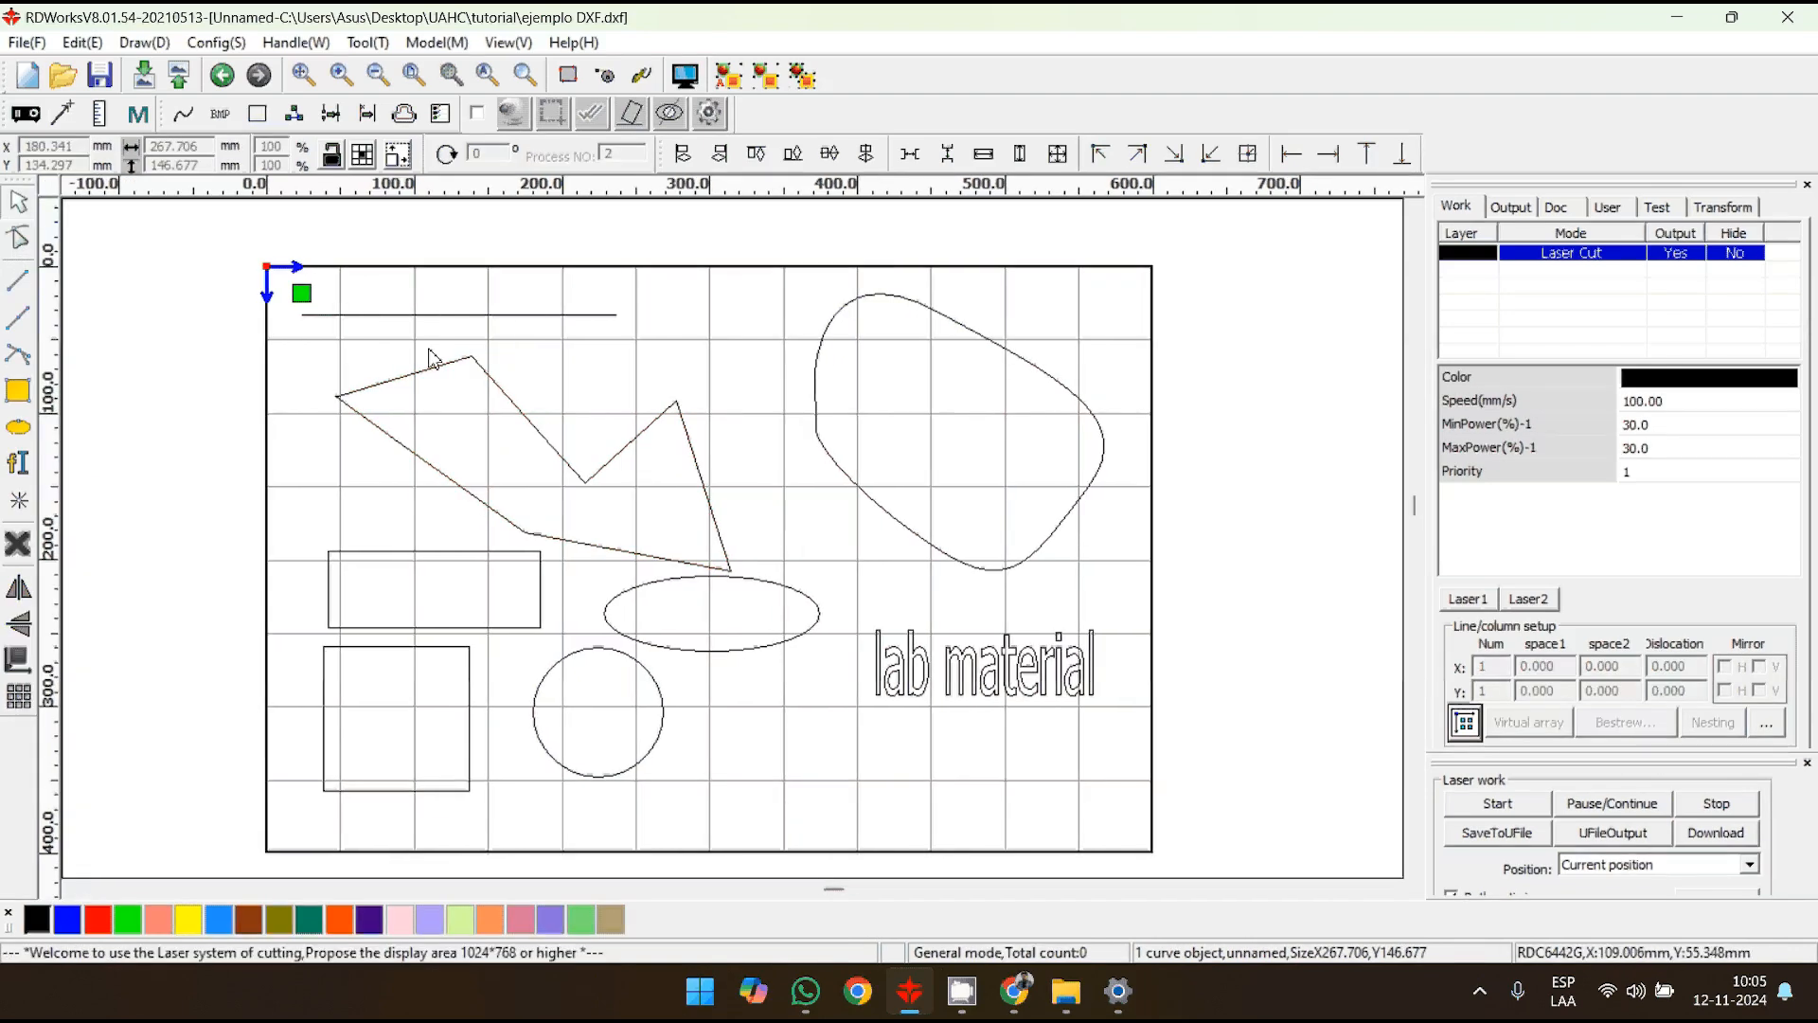
- Reshape the polygon by pulling the node on its inner slanted edge down toward the lower-left side and lowering its right peak
click(370, 375)
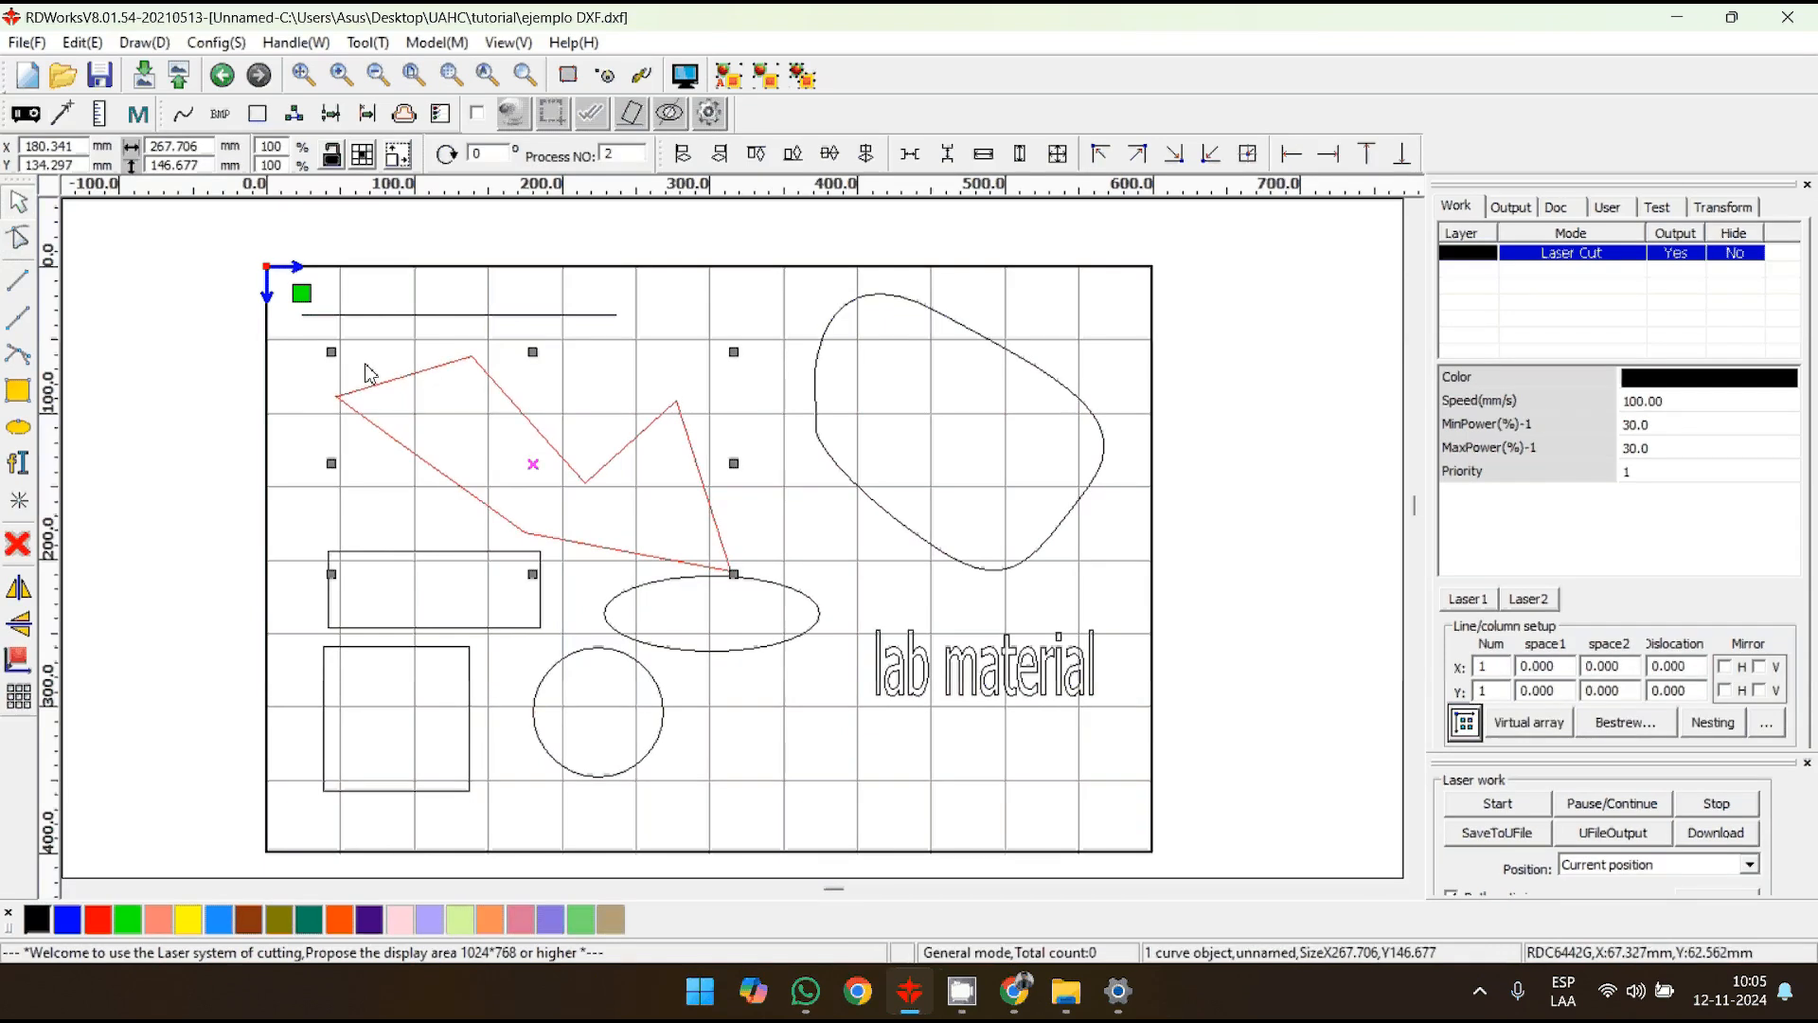
click(18, 239)
drag(566, 443, 459, 420)
drag(696, 400, 696, 452)
- Add two nodes to the Bezier curve, one on its upper-left bend and one on its upper-right edge
click(837, 384)
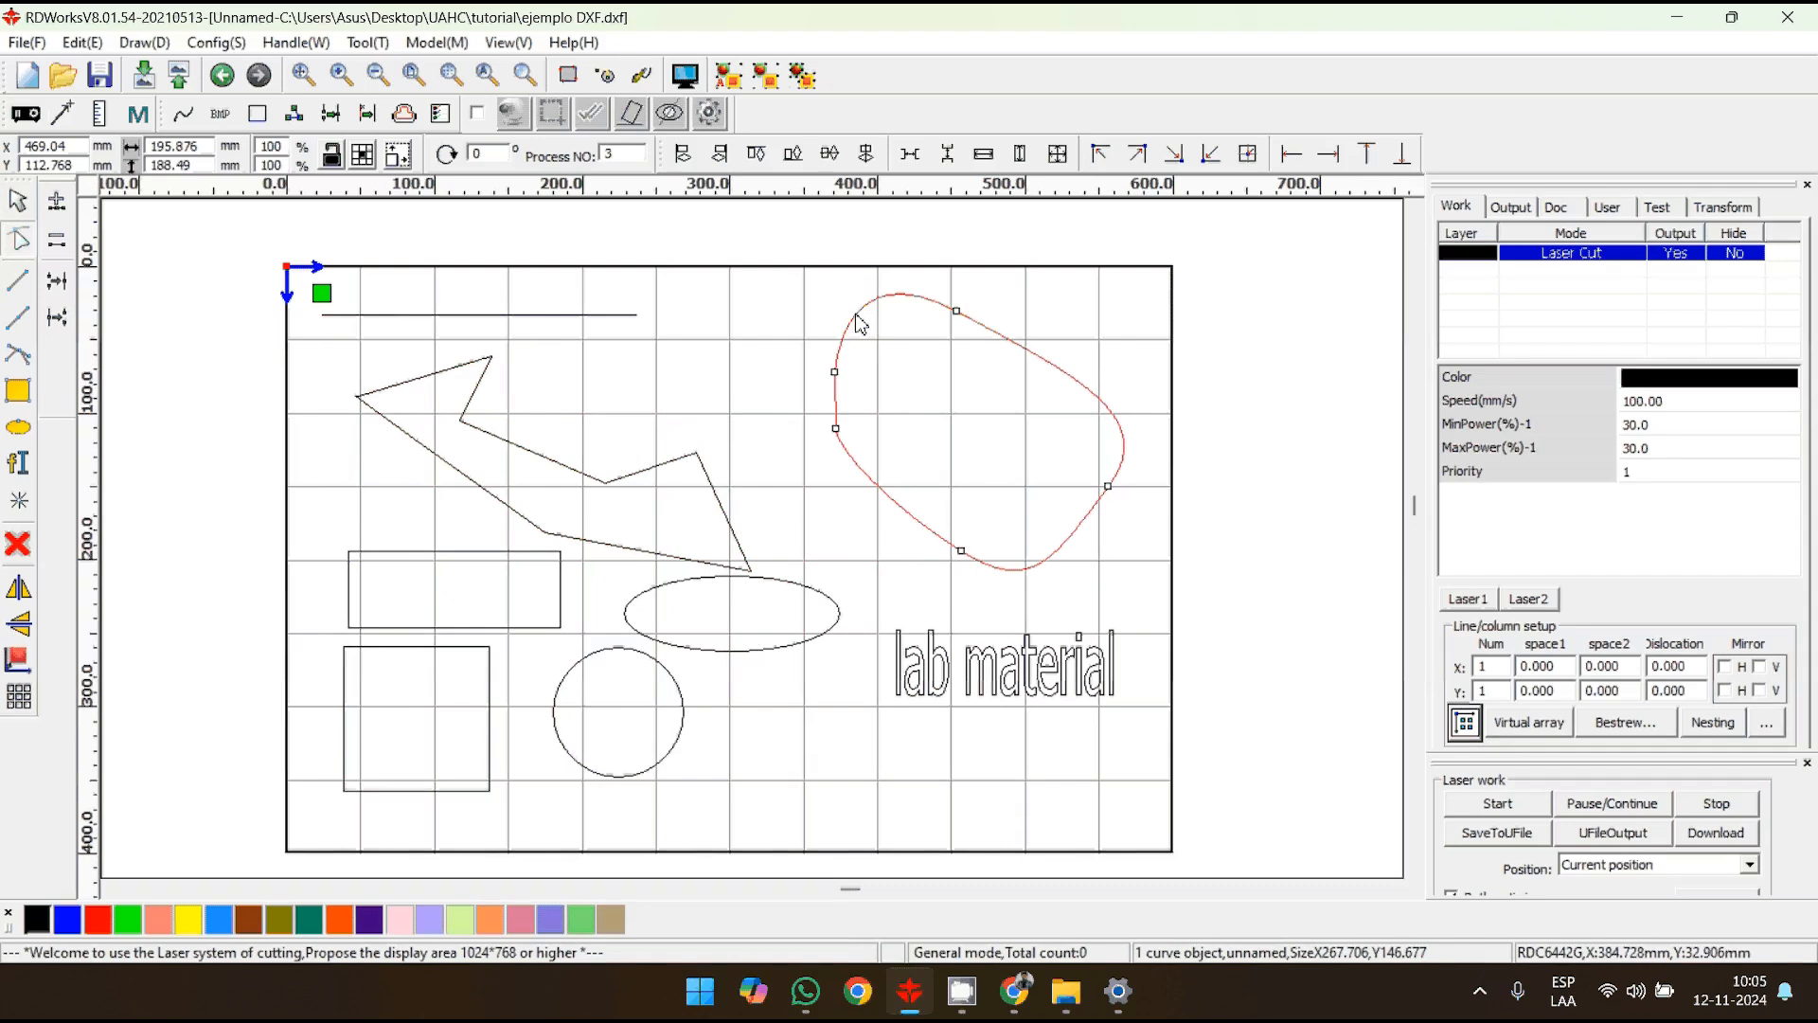
double_click(867, 304)
double_click(1054, 365)
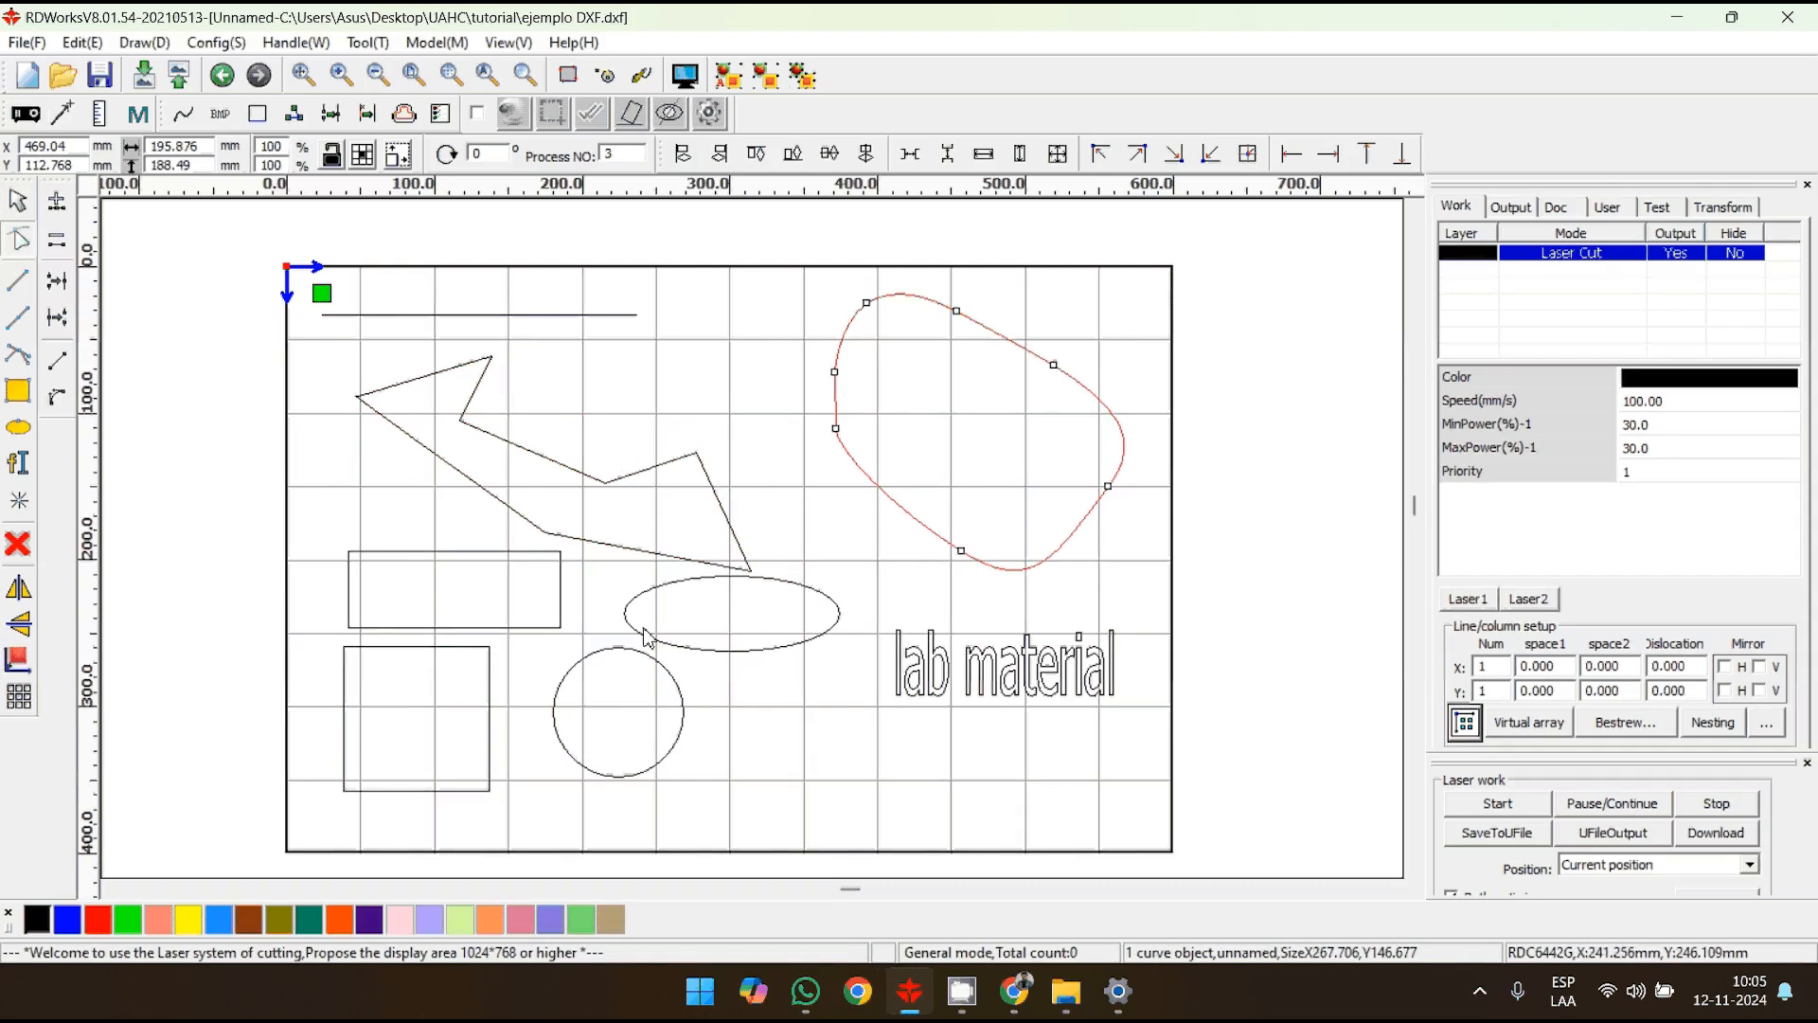
- Add a node to the rectangle's upper edge and one to its lower edge, and pull both inward
click(452, 552)
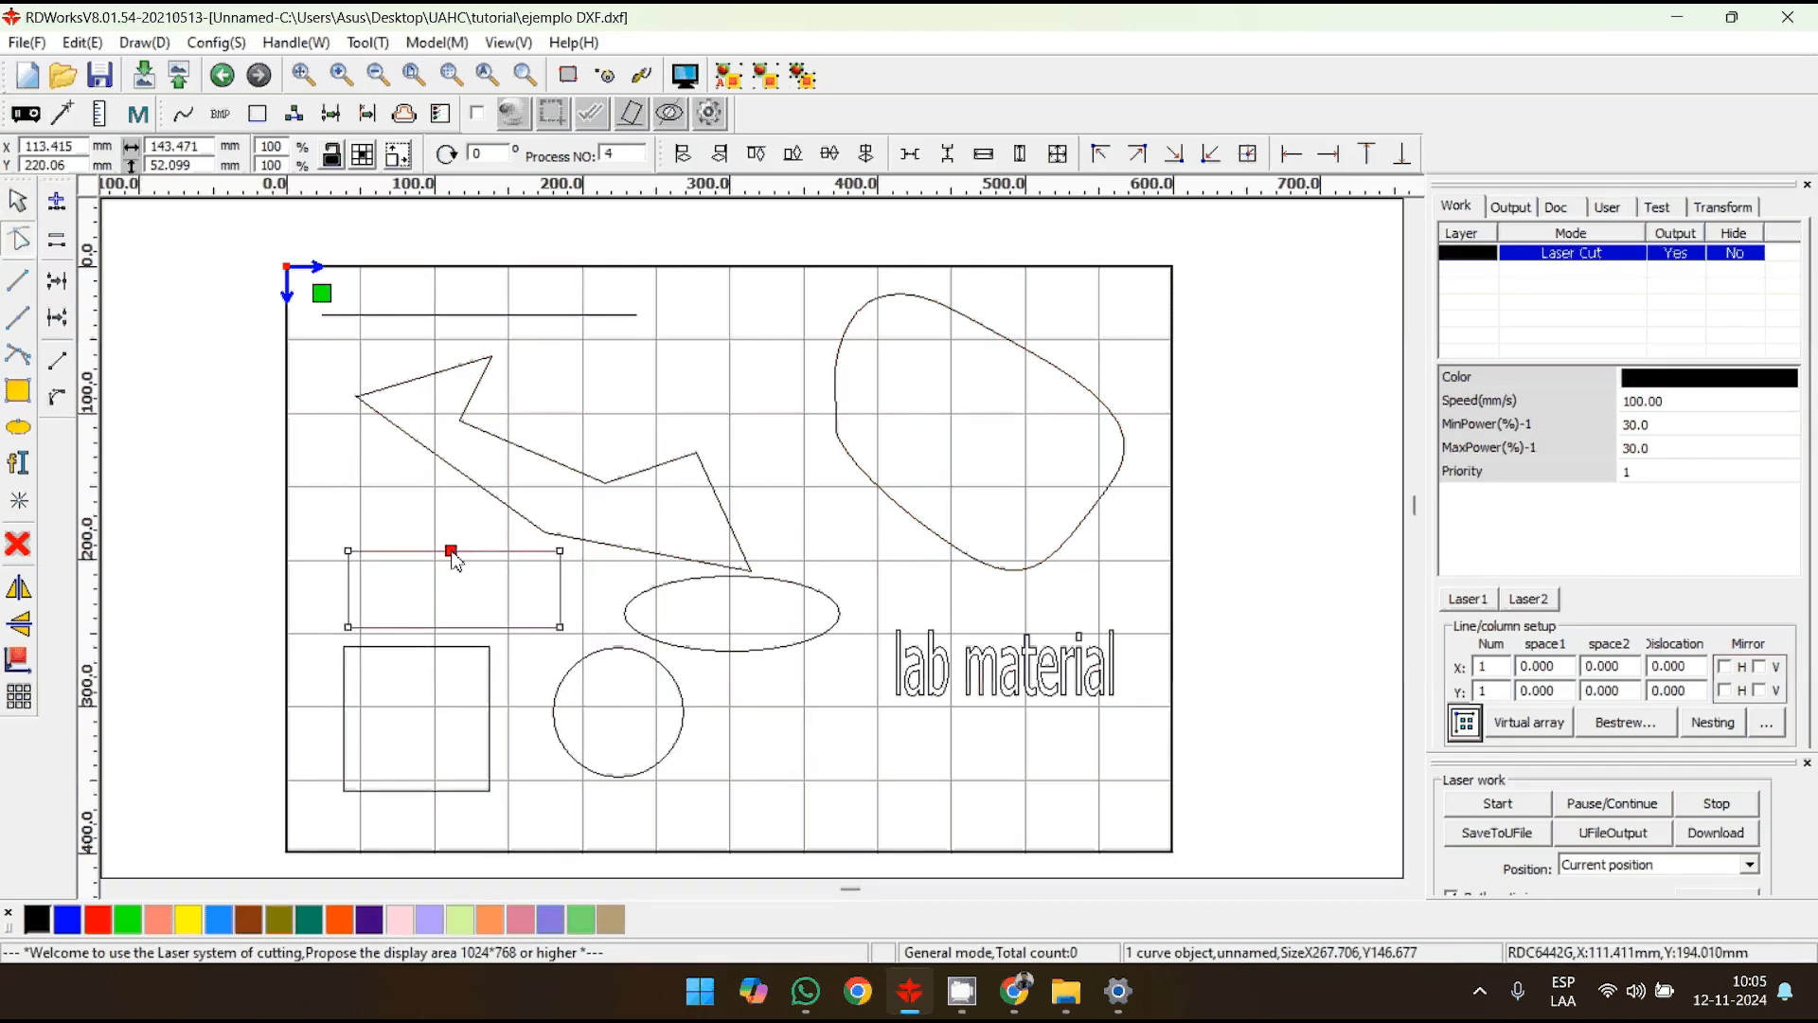
double_click(515, 627)
drag(452, 551, 534, 597)
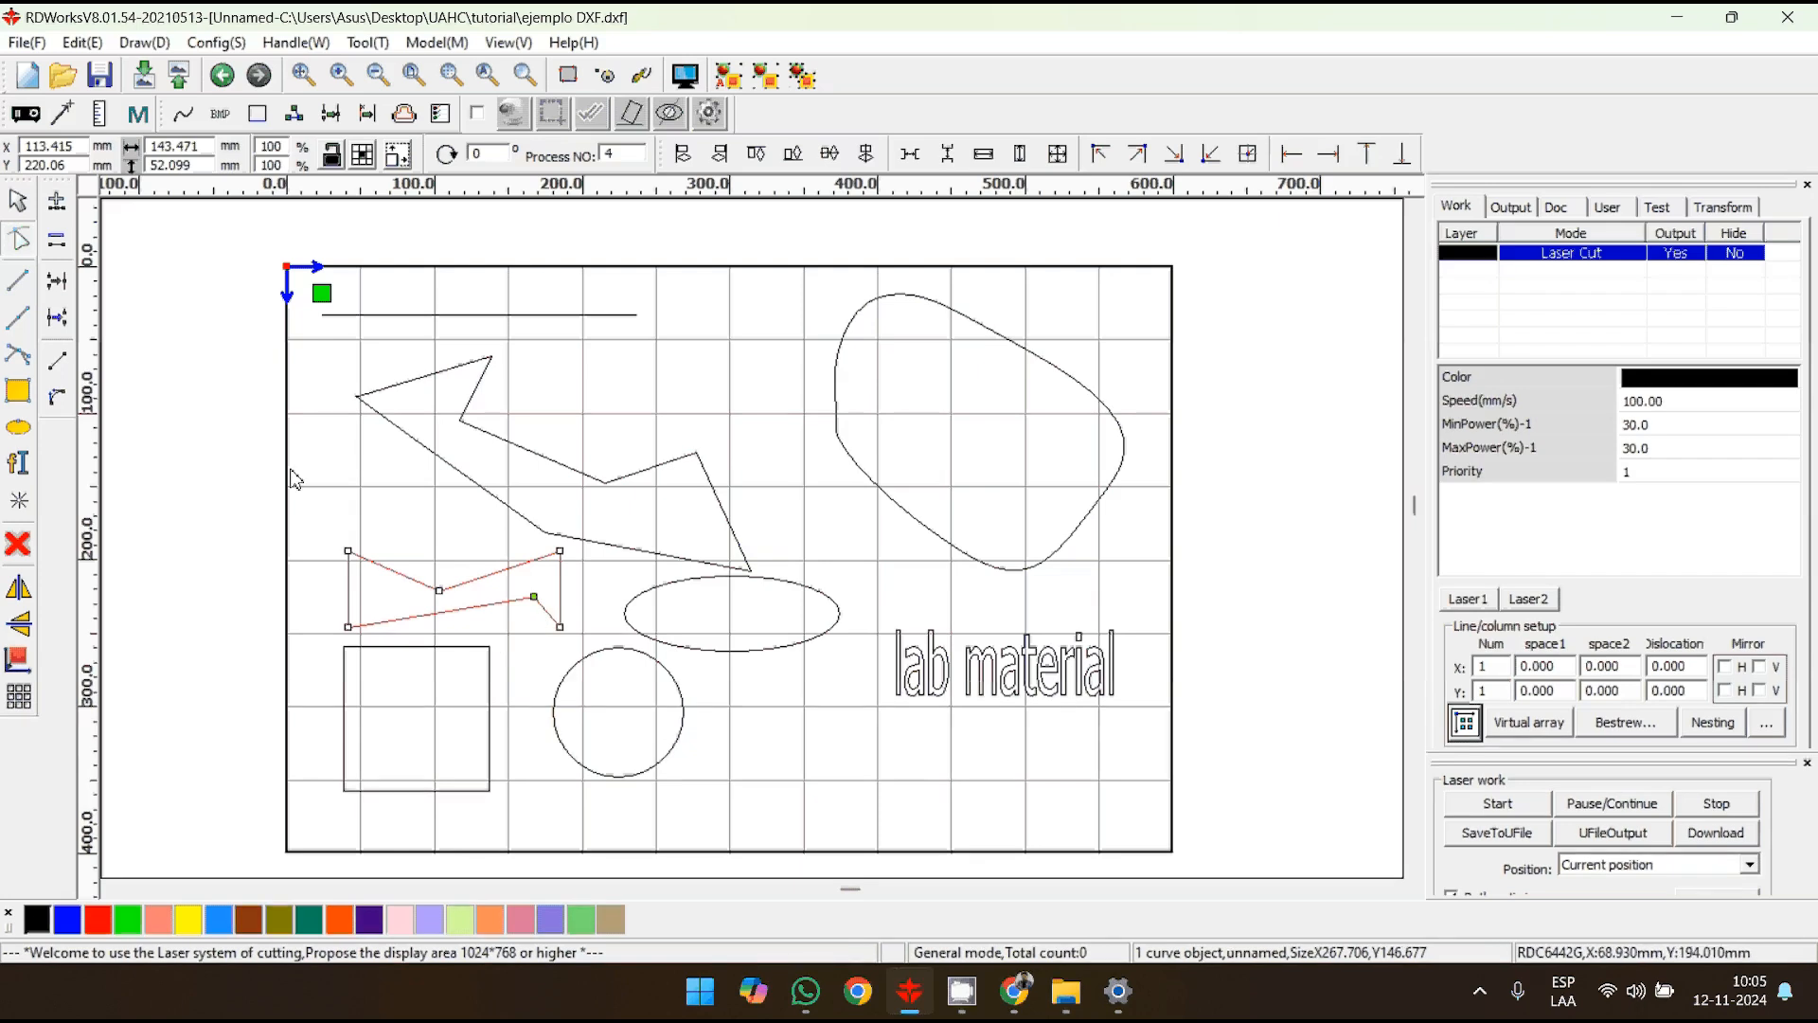
- Add a node on the circle's upper-left arc, pull it to about the circle's centre, and finish node editing
click(18, 200)
click(578, 648)
click(570, 653)
click(18, 239)
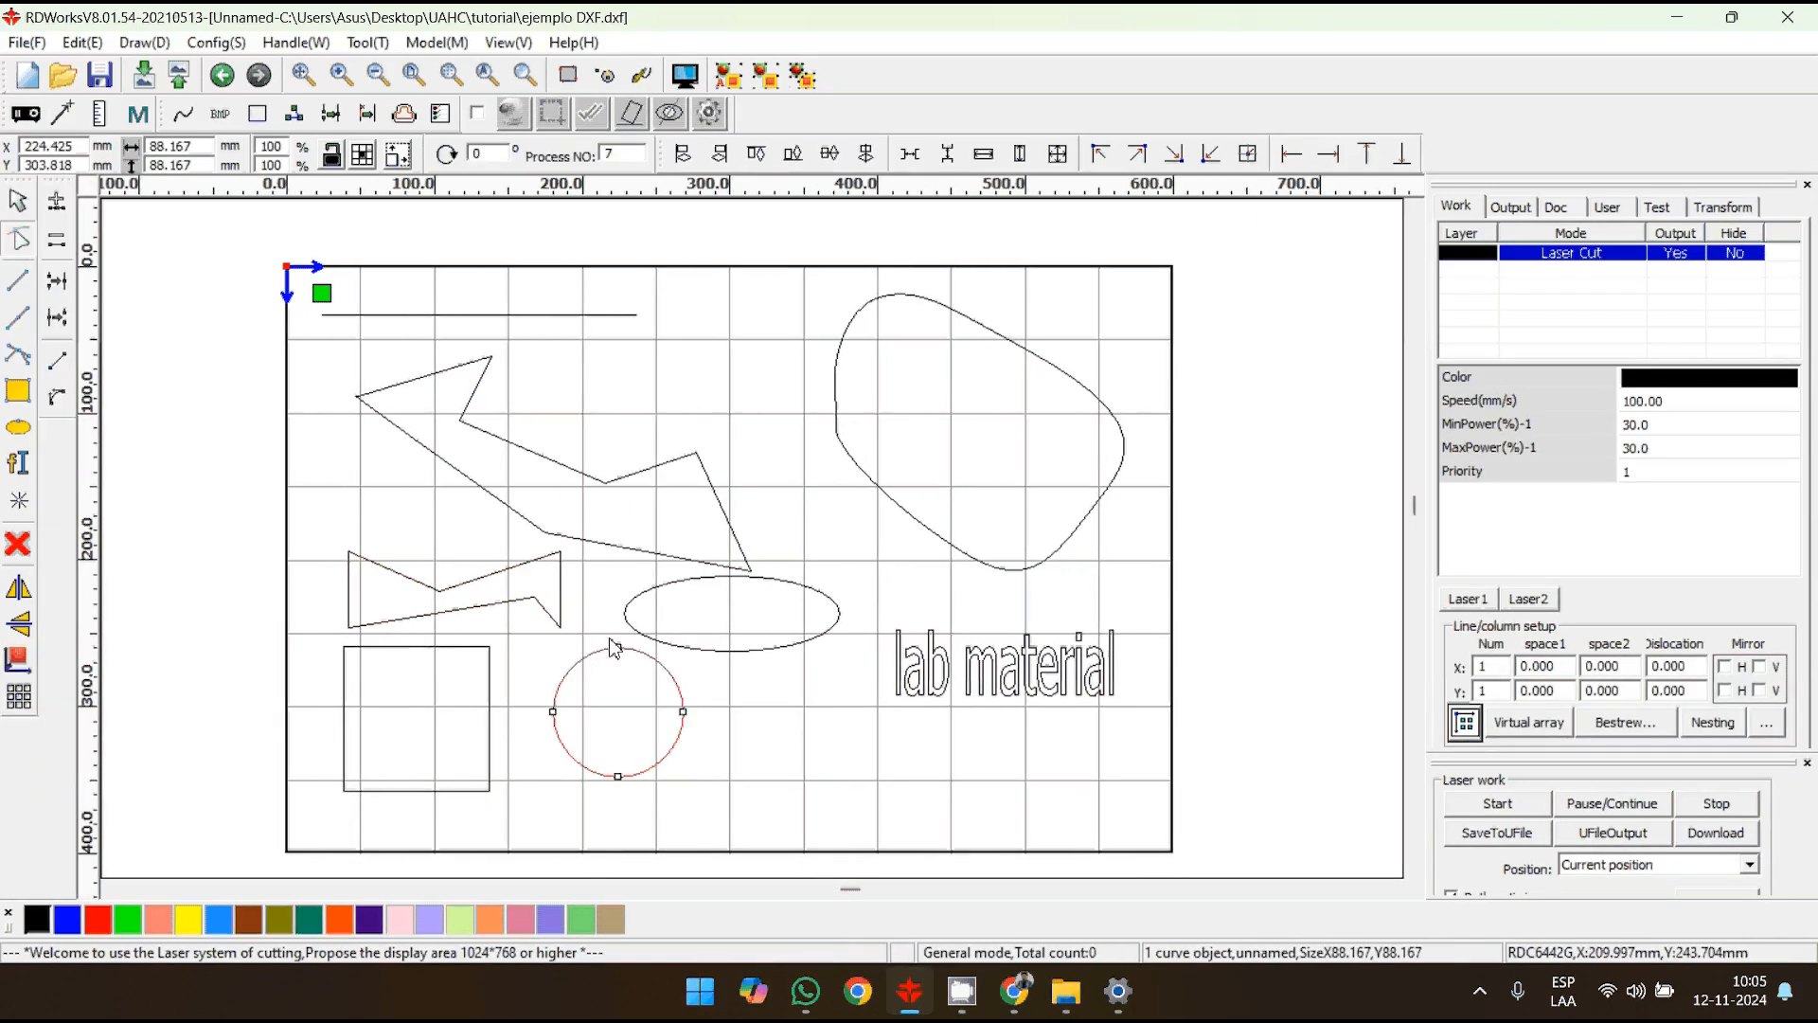
click(573, 670)
drag(580, 688, 623, 708)
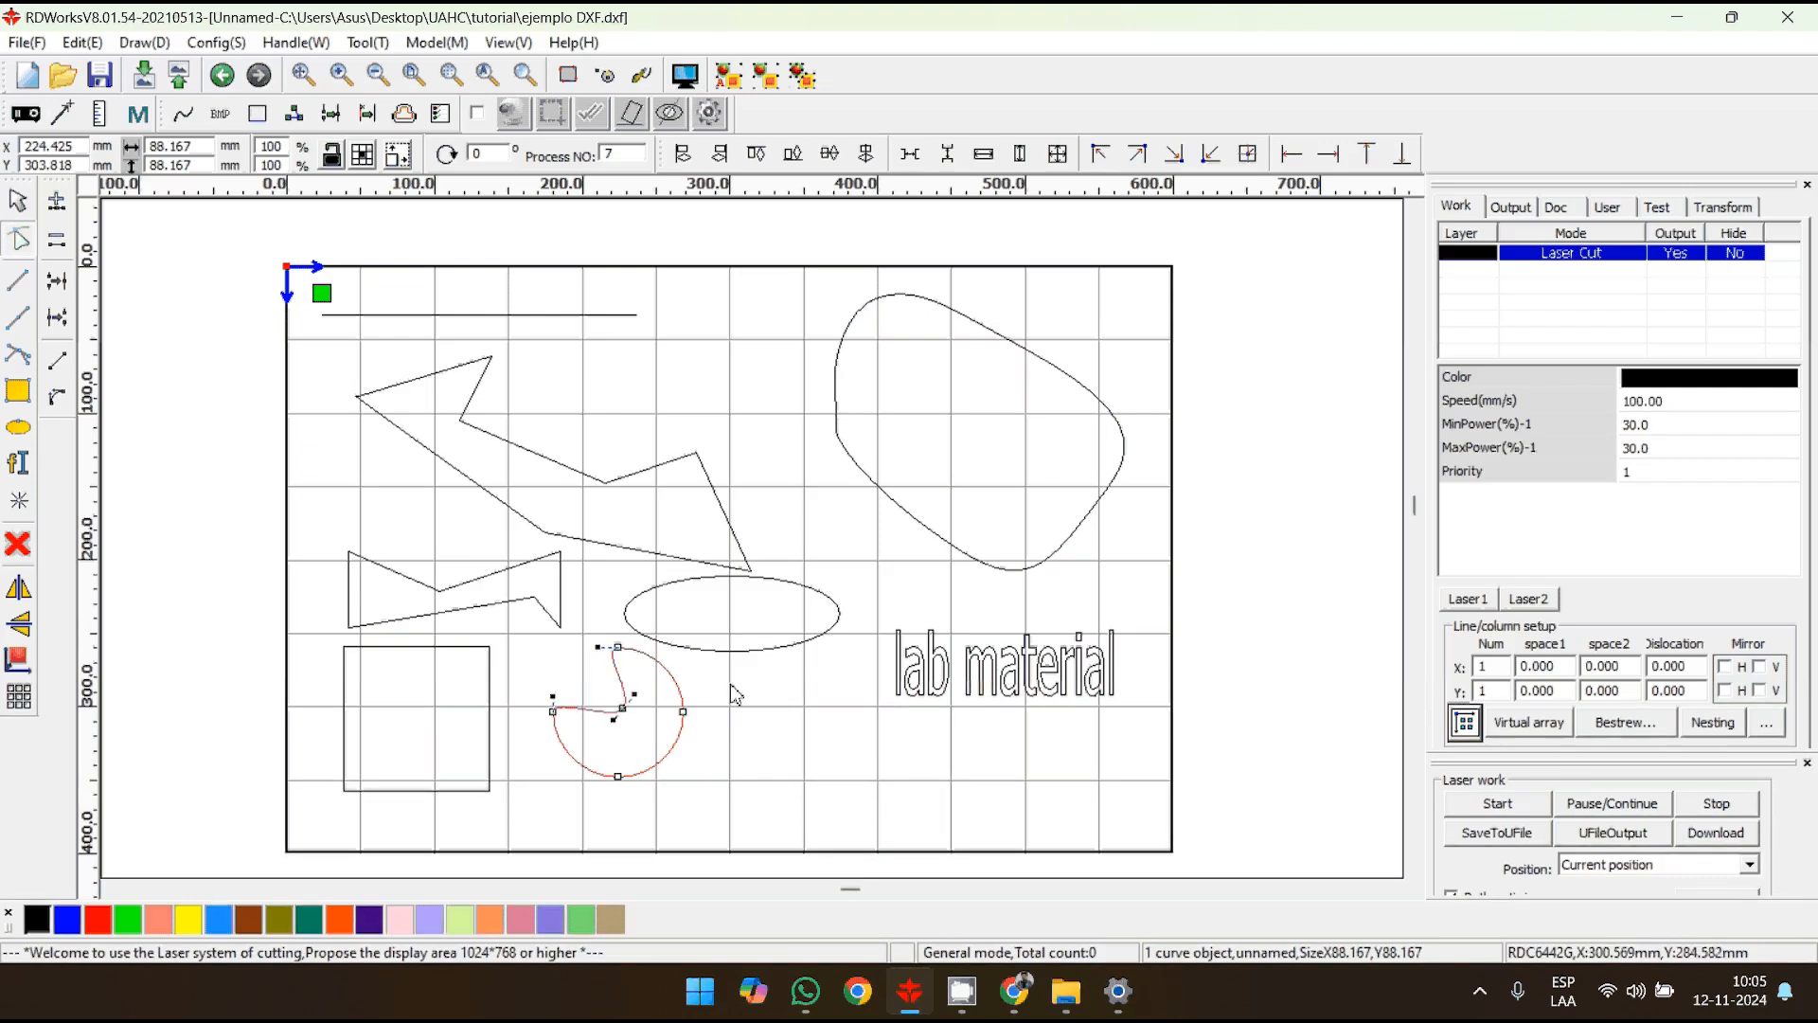
click(882, 709)
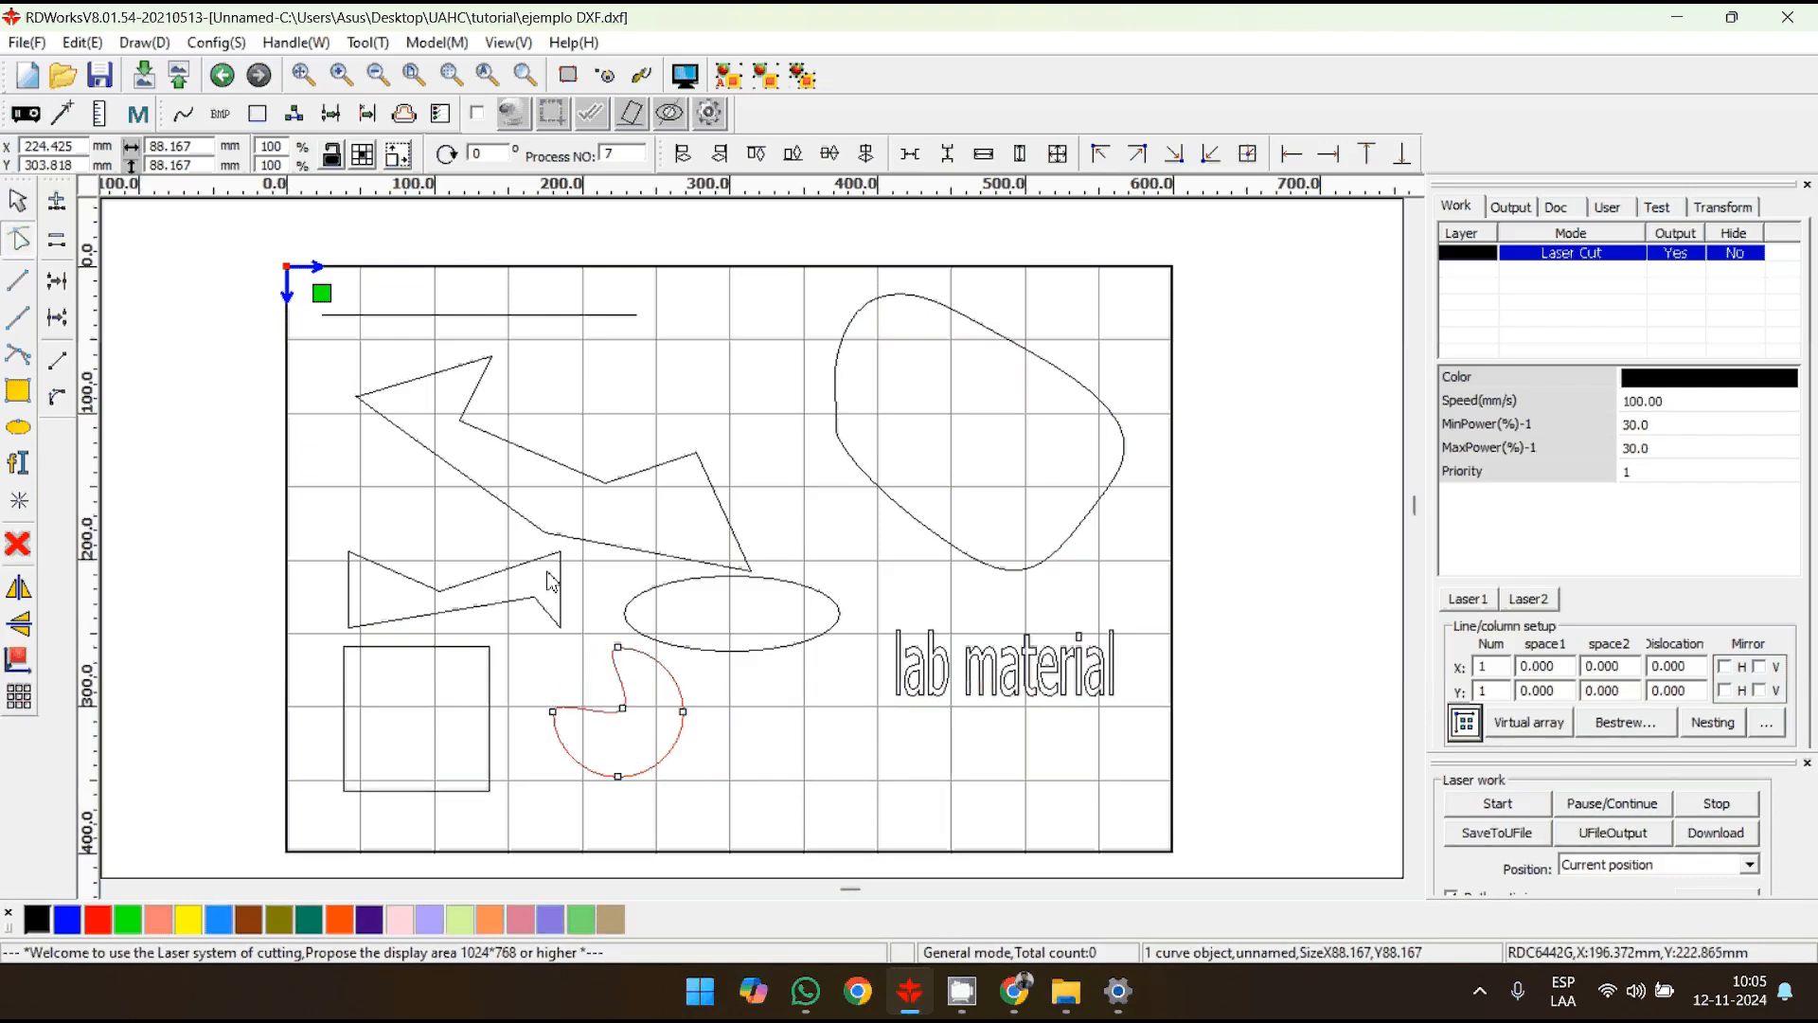
click(18, 201)
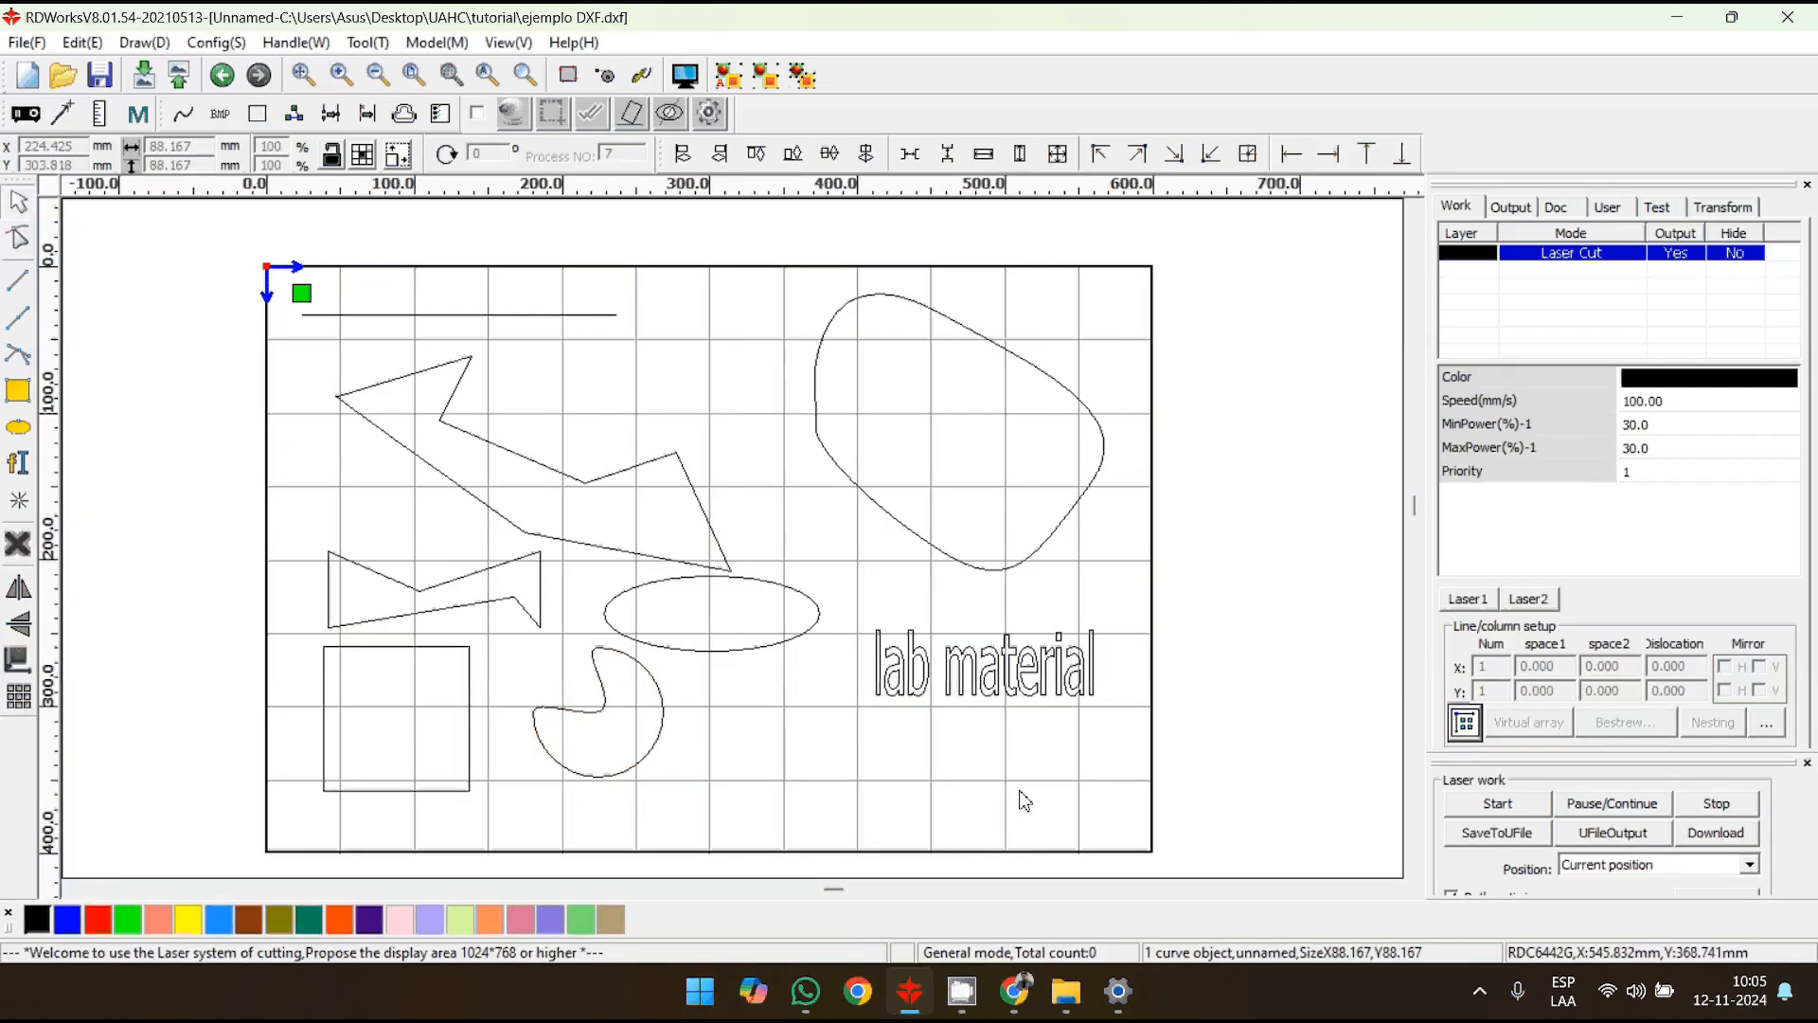
- Delete all objects from the work area and import the "ejemplo DXF" file from the tutorial folder
key(ctrl+a)
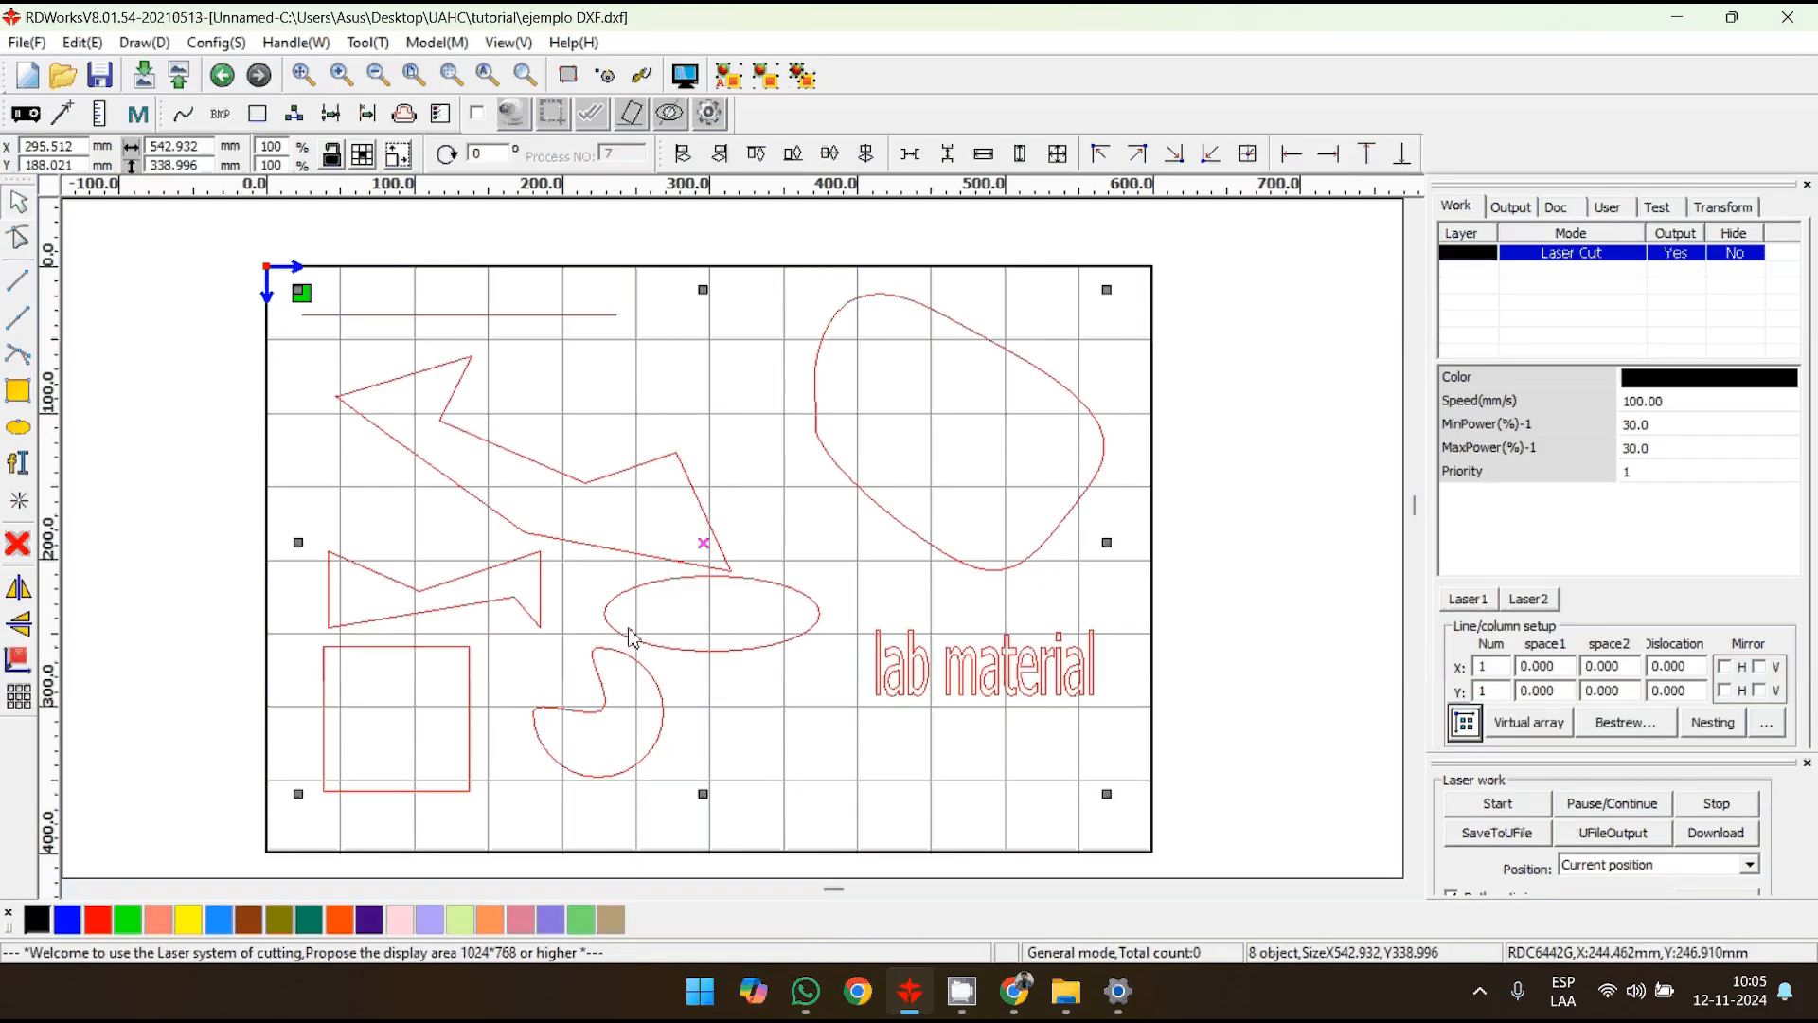
key(Delete)
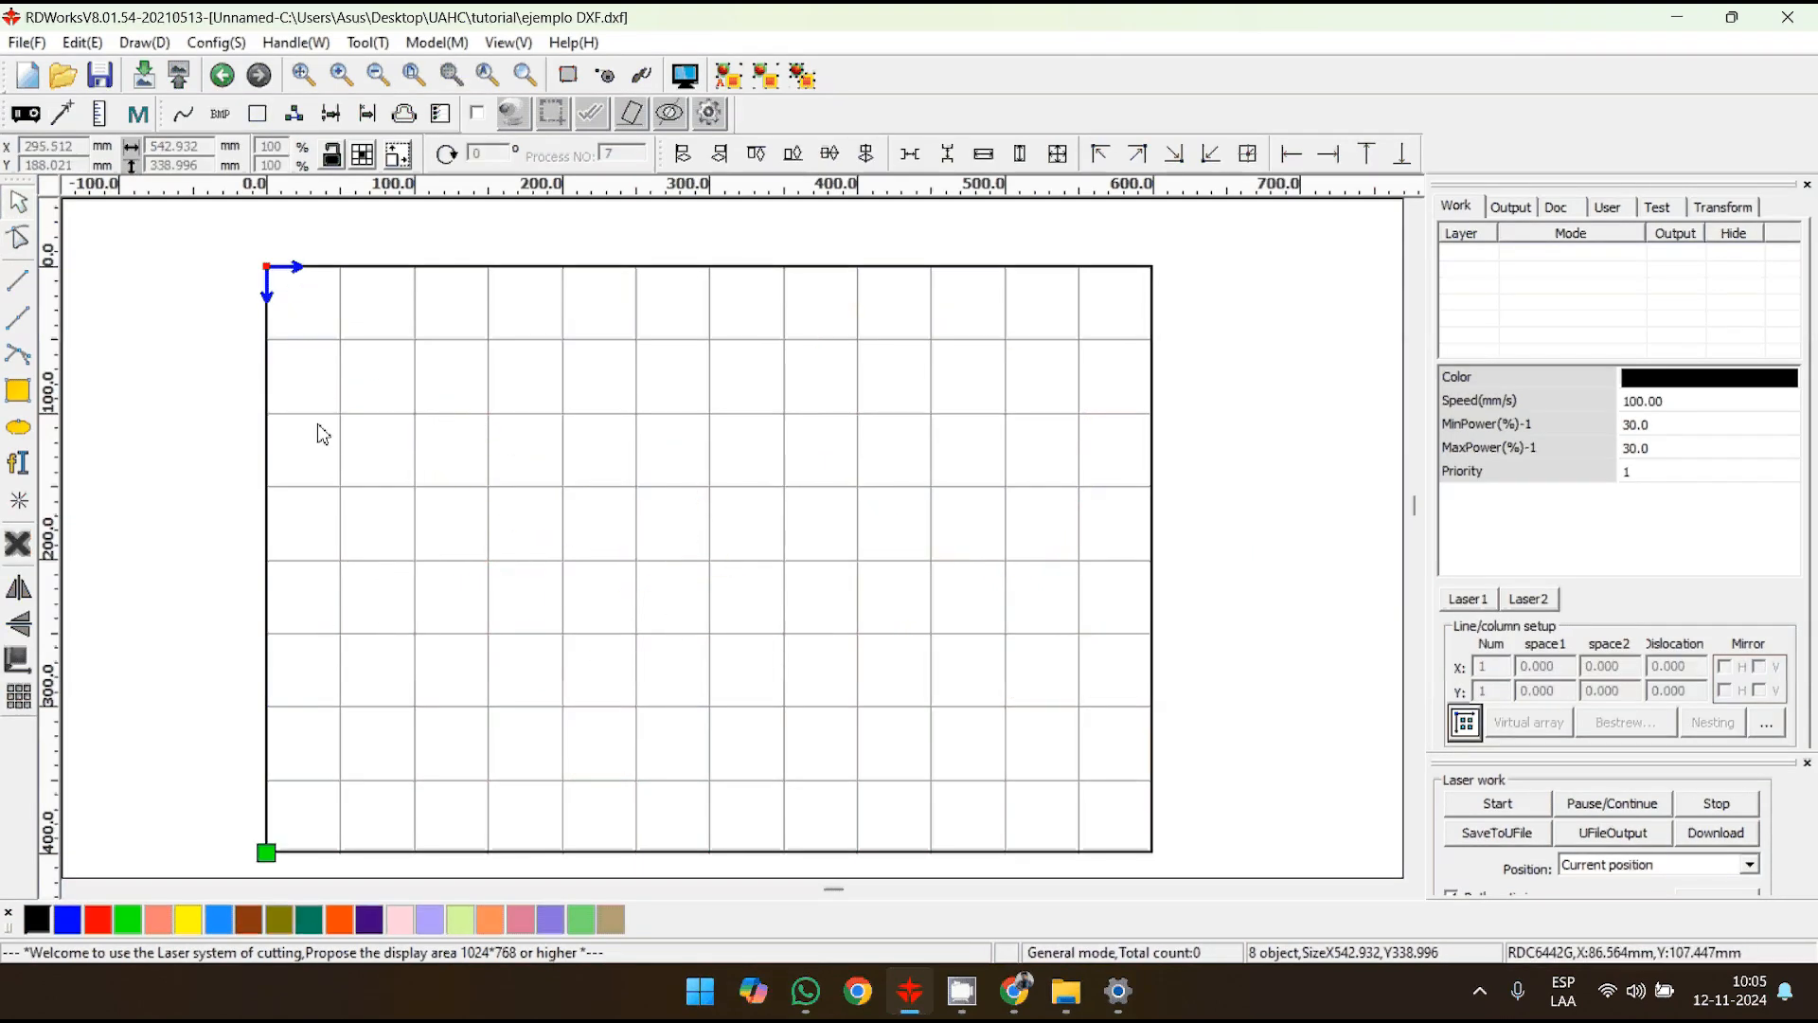
click(26, 41)
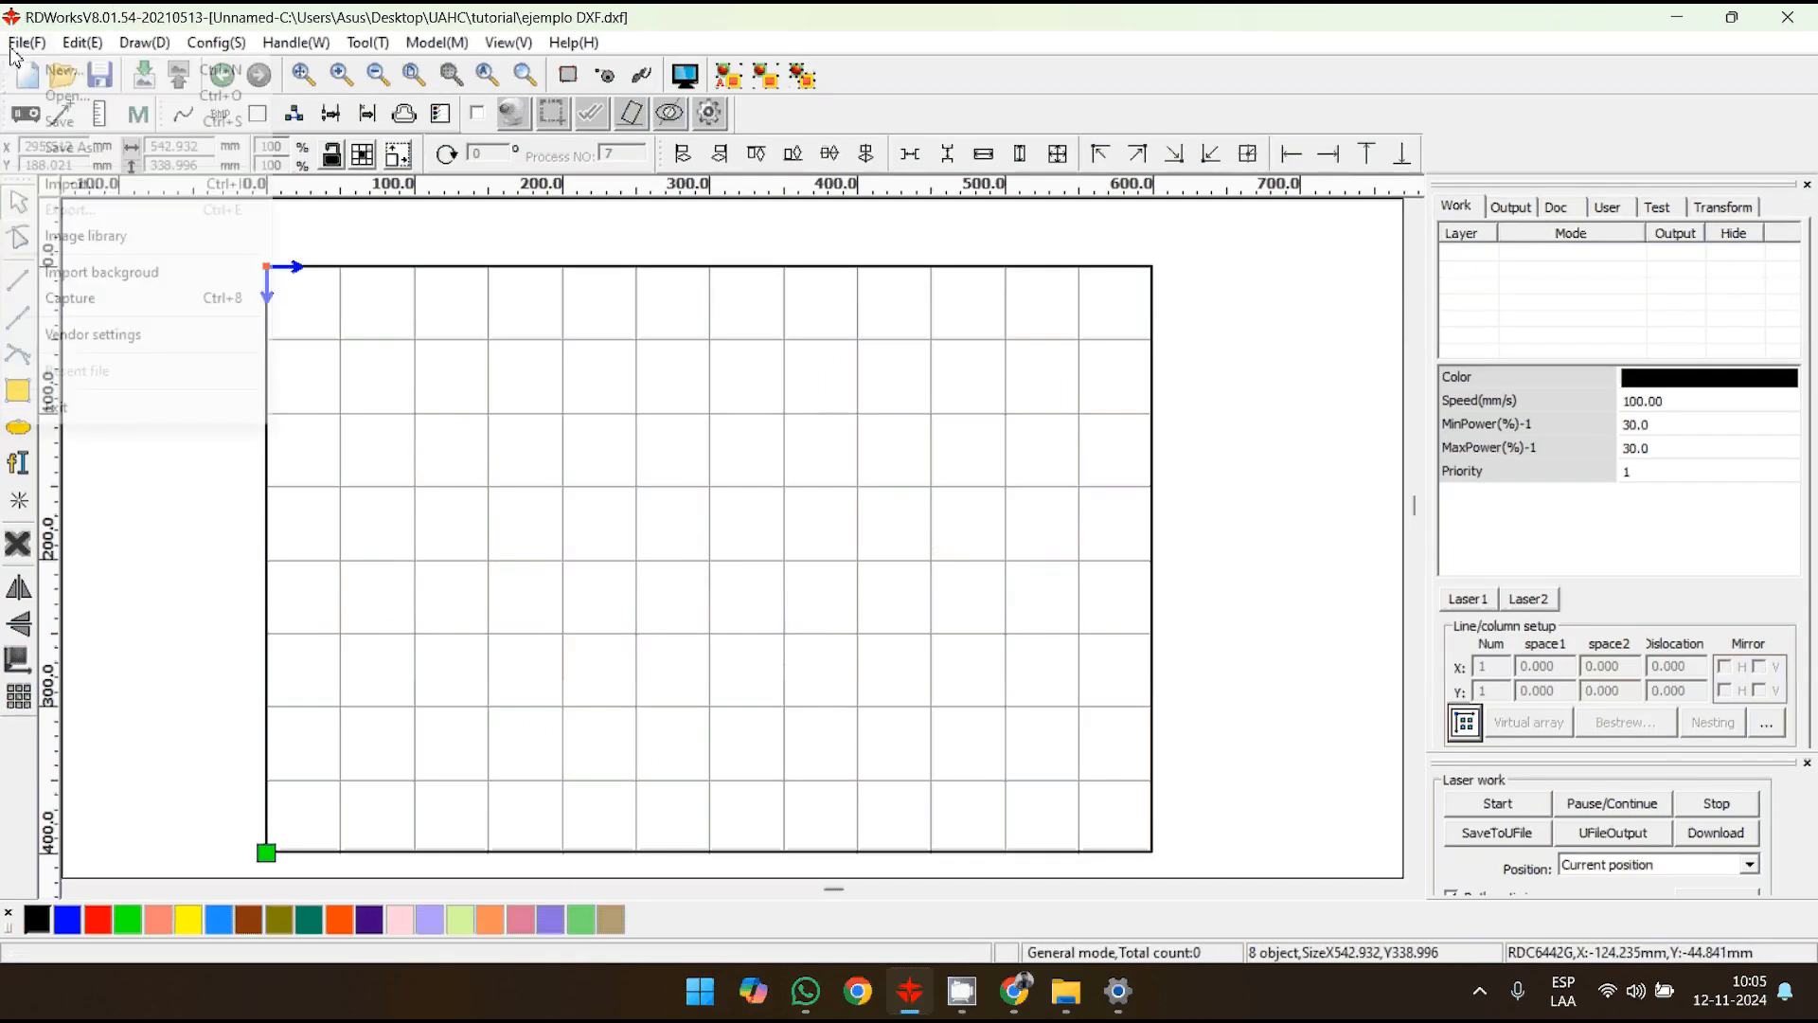
mouse_move(82, 42)
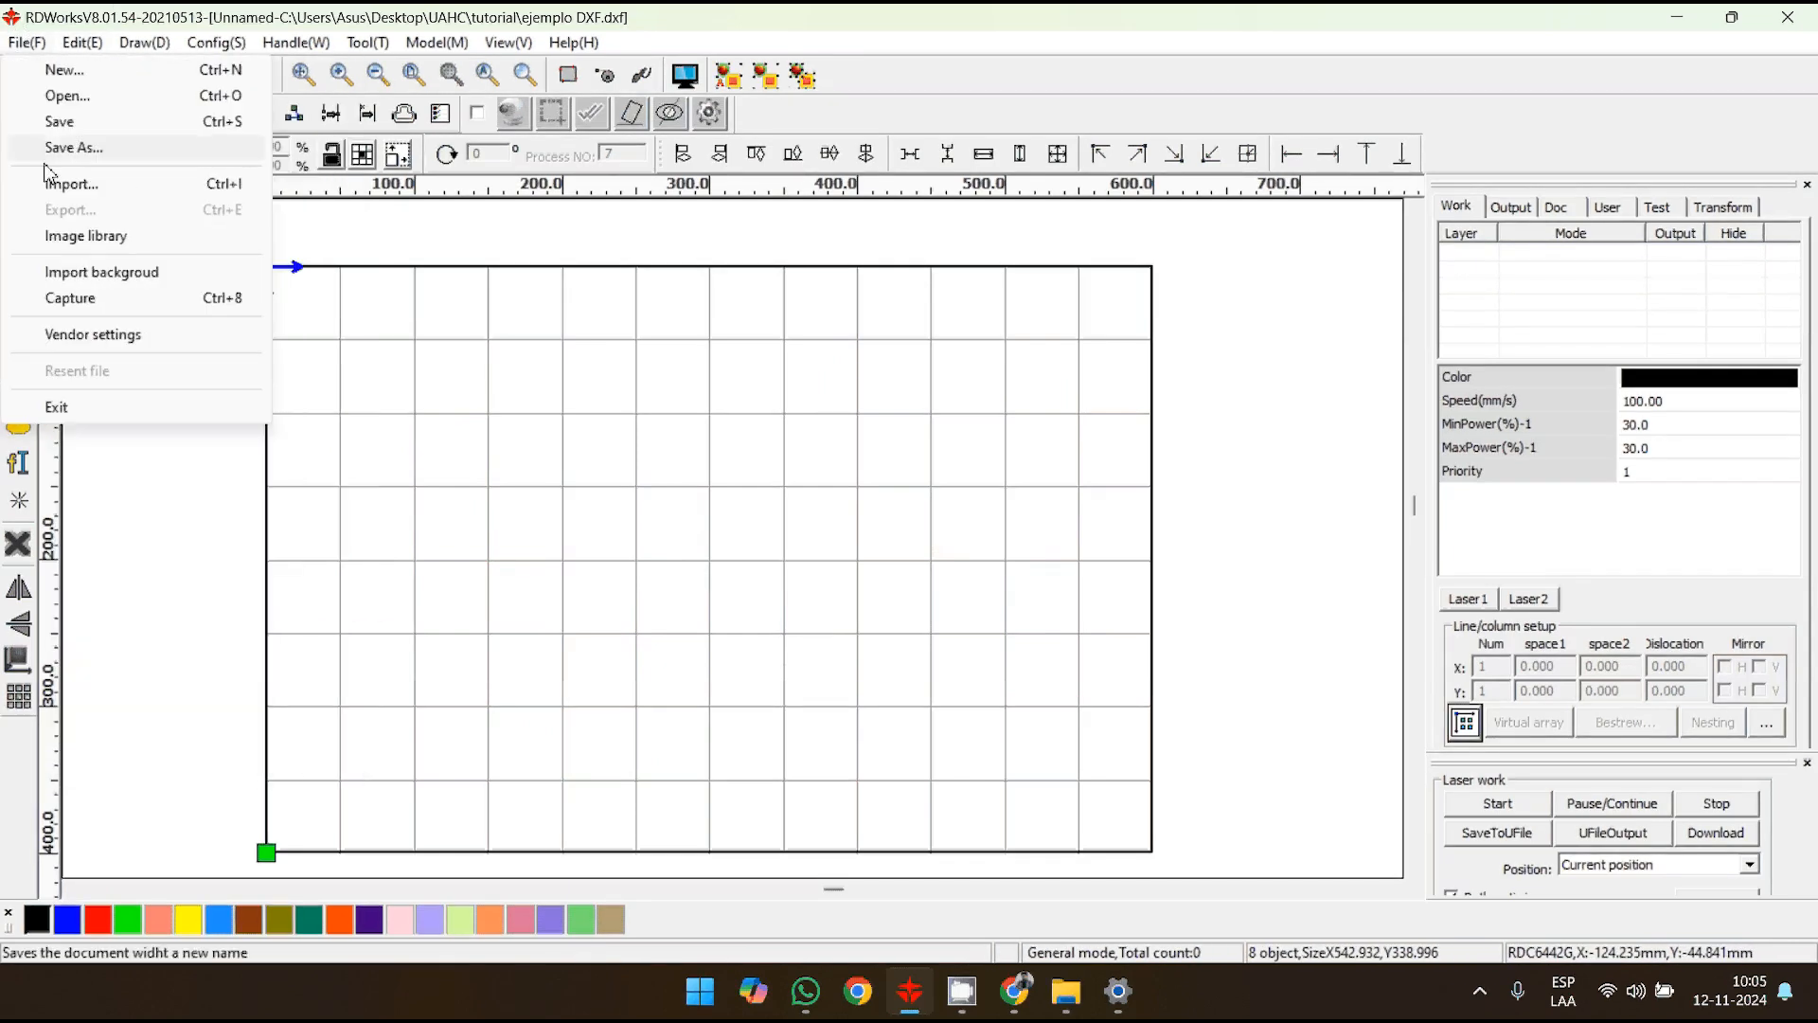
click(72, 184)
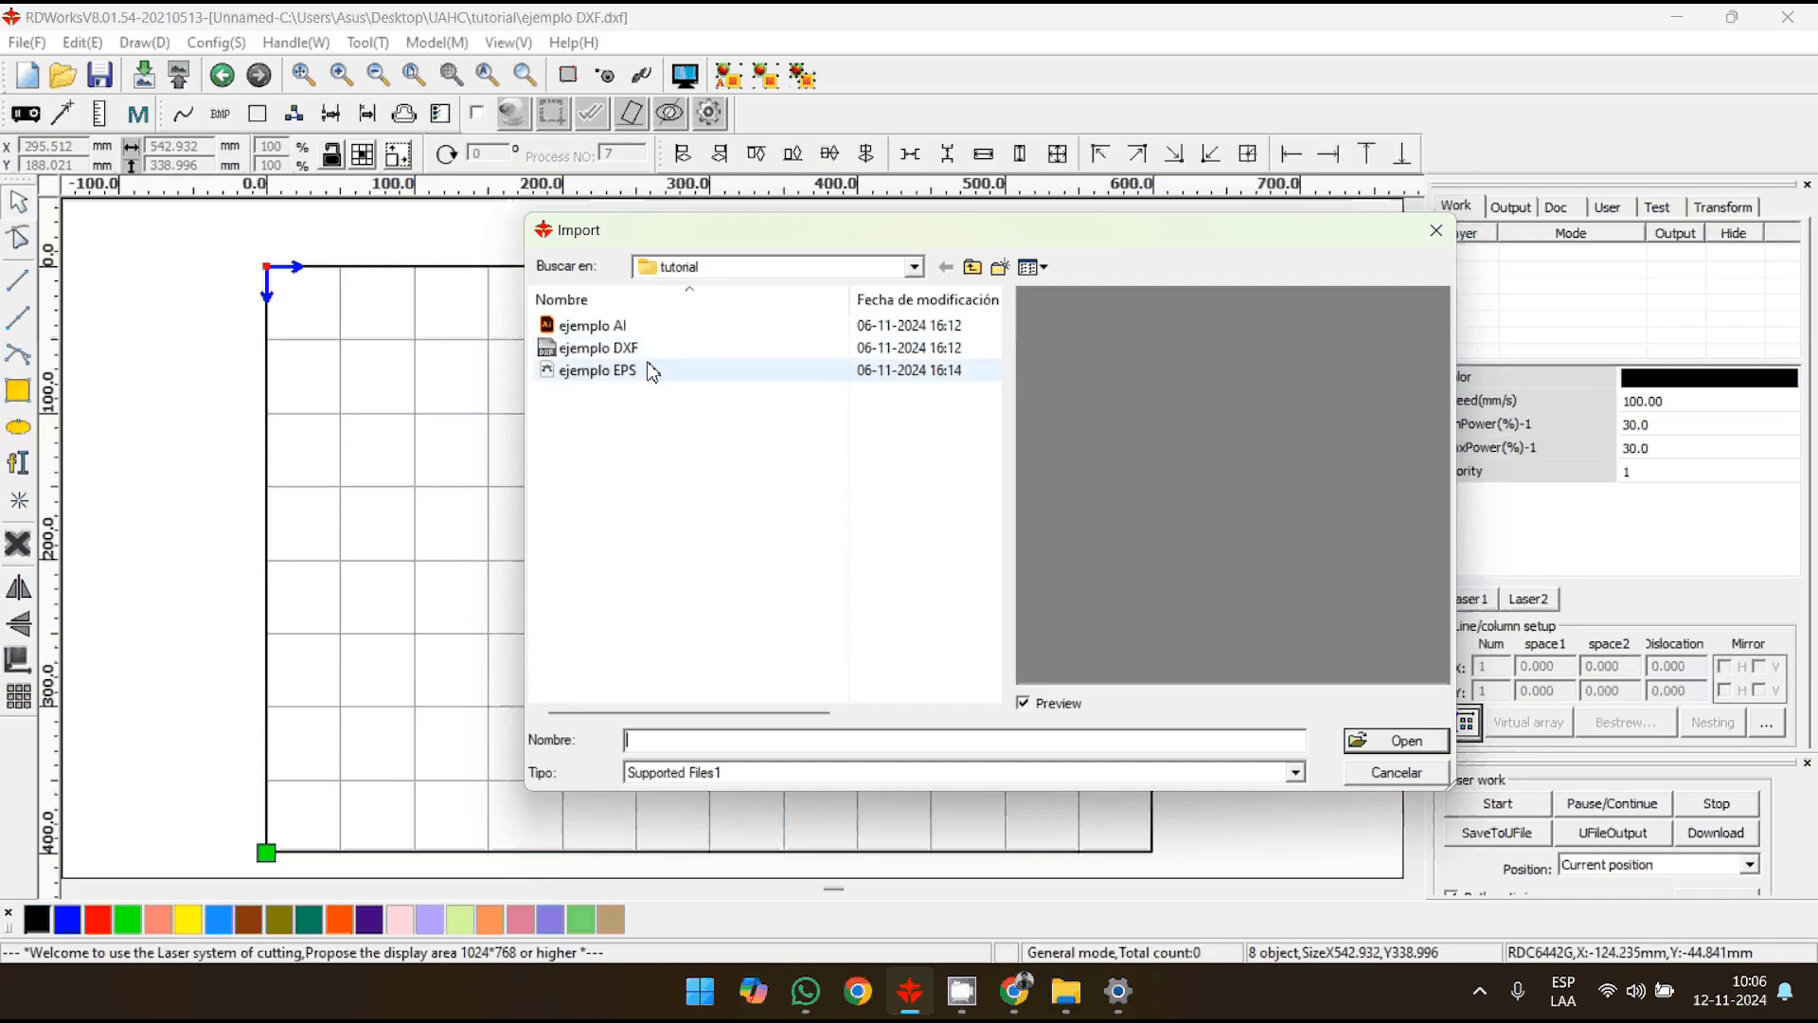
double_click(583, 351)
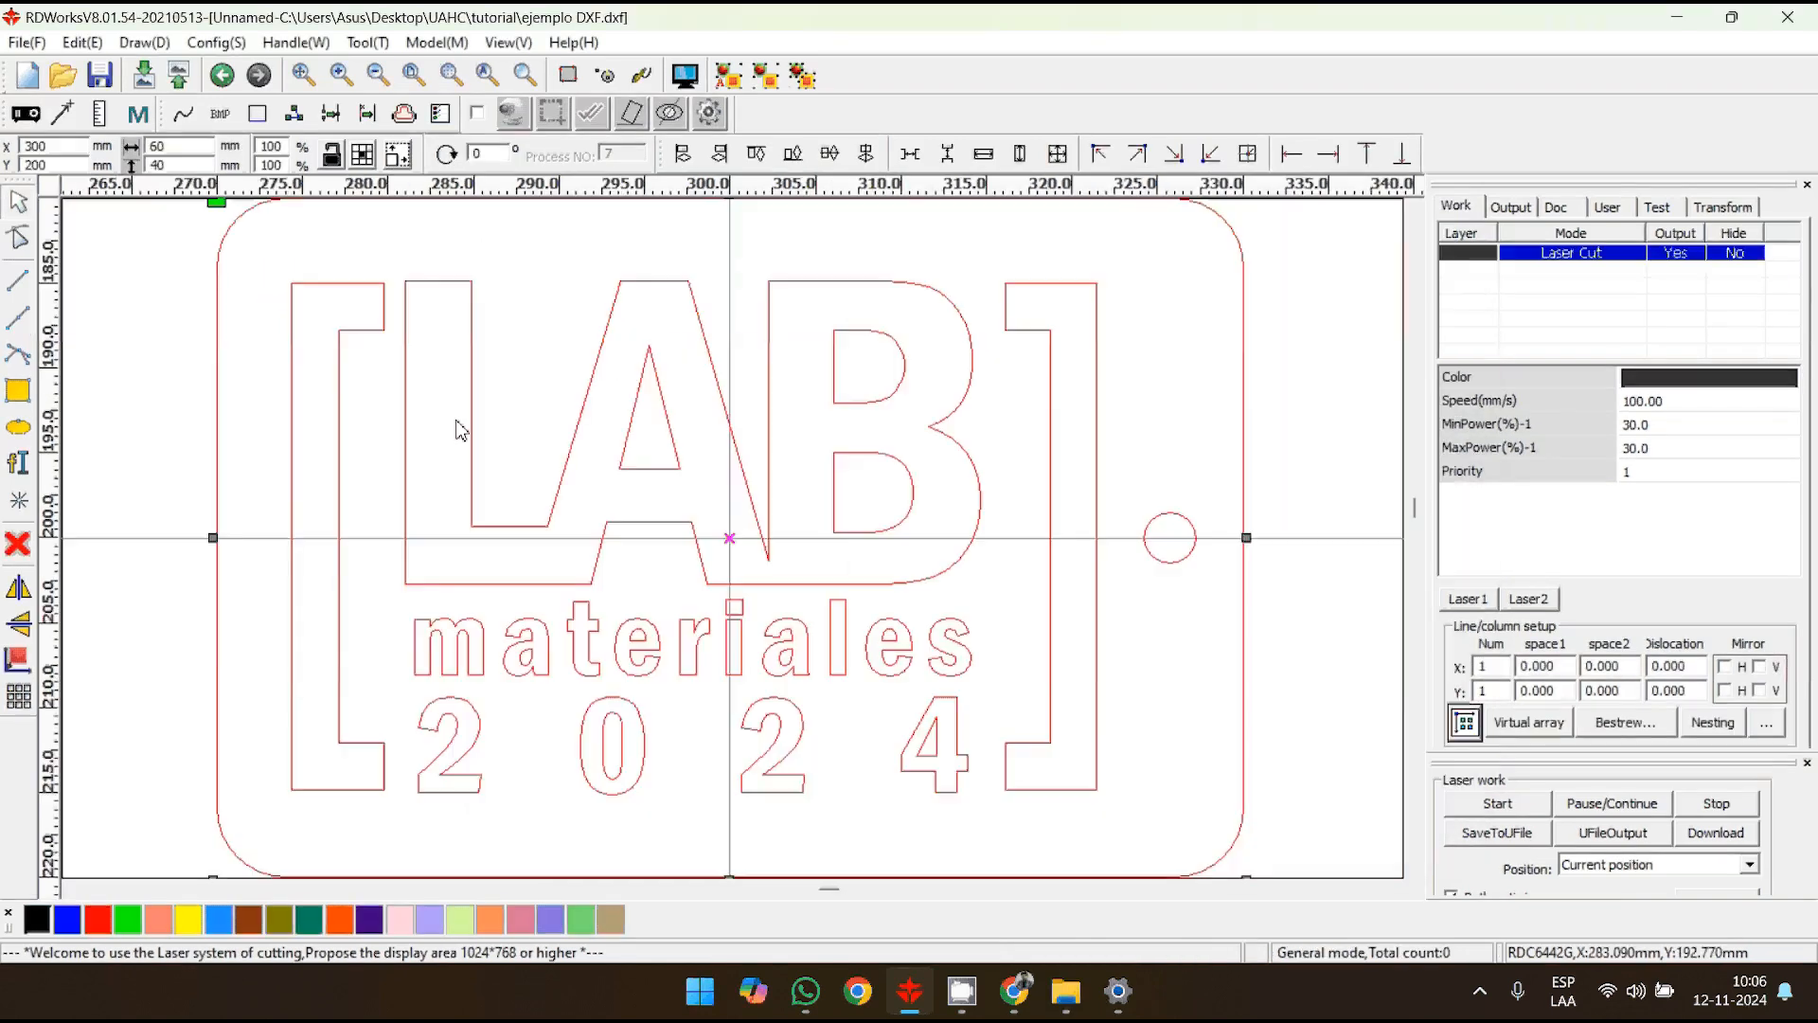
- Move the imported LAB materiales 2024 design from the middle of the work area to near its origin corner
scroll(458, 429, down, 5)
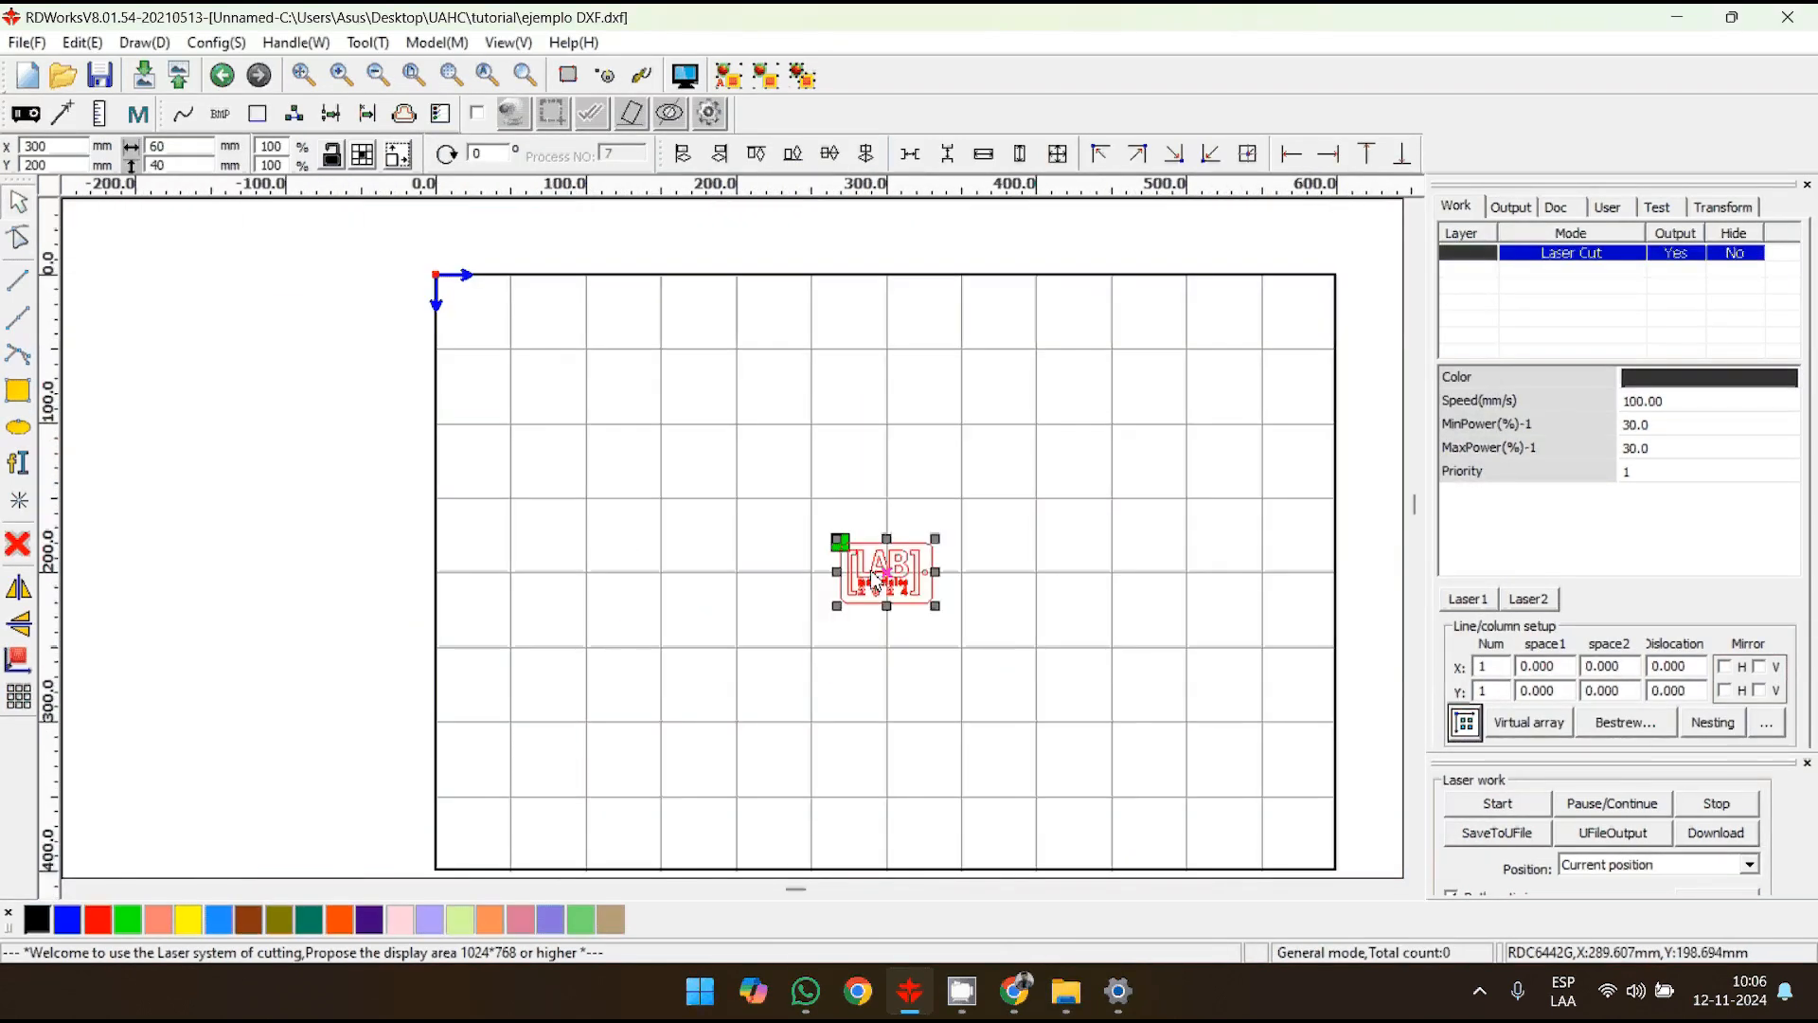
drag(907, 566, 512, 322)
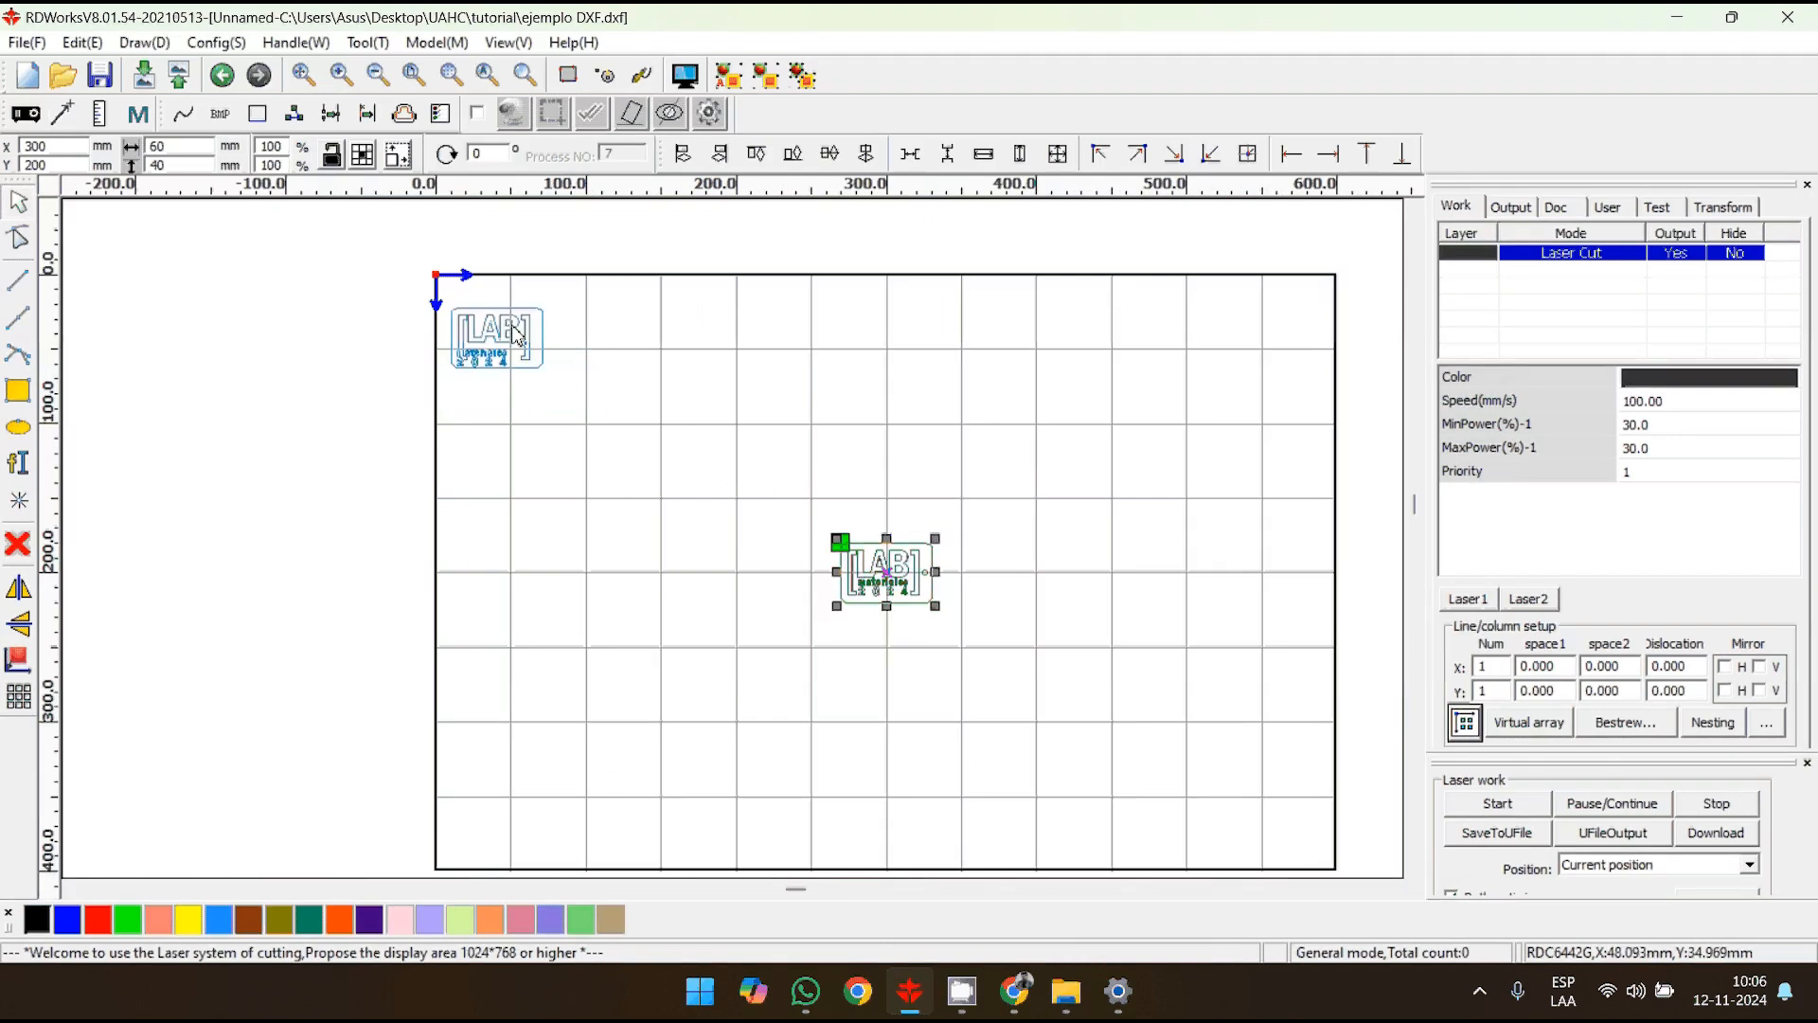
scroll(511, 322, up, 2)
scroll(524, 333, up, 4)
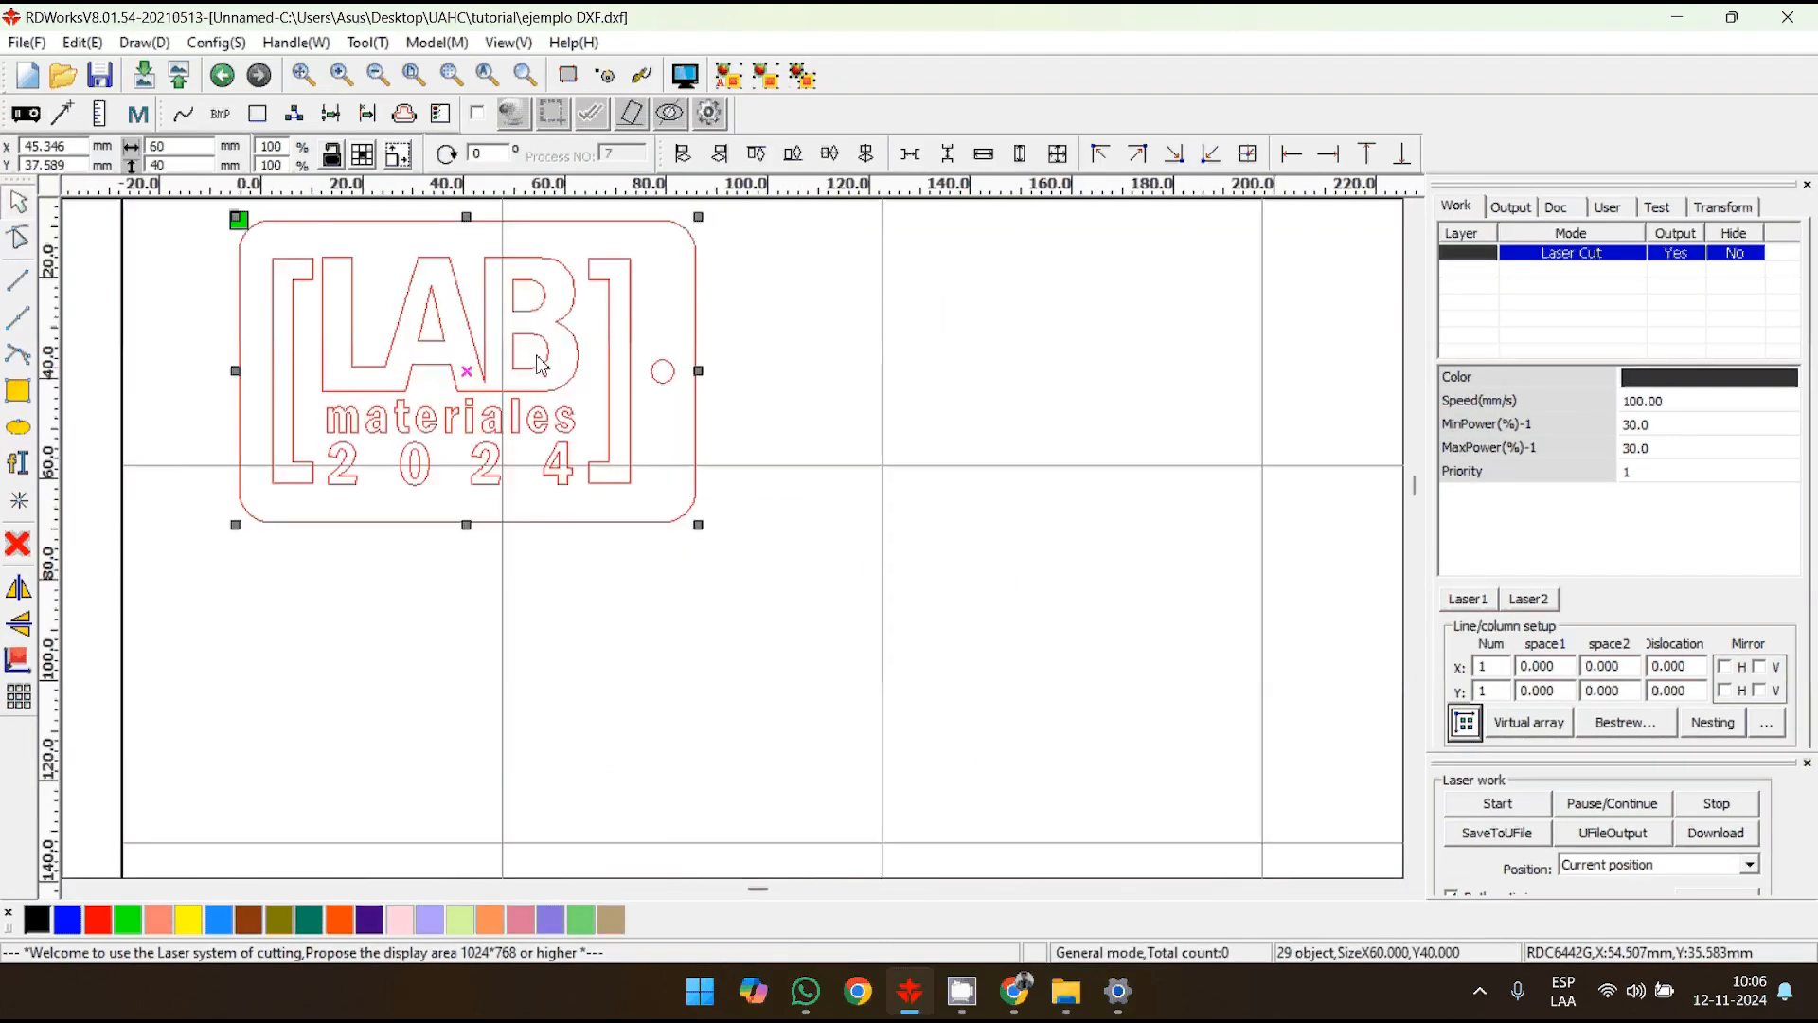
- Examine which parts of the imported design are separate objects by selecting its letters, letter openings and brackets individually
click(1010, 417)
scroll(986, 423, down, 4)
scroll(925, 434, up, 2)
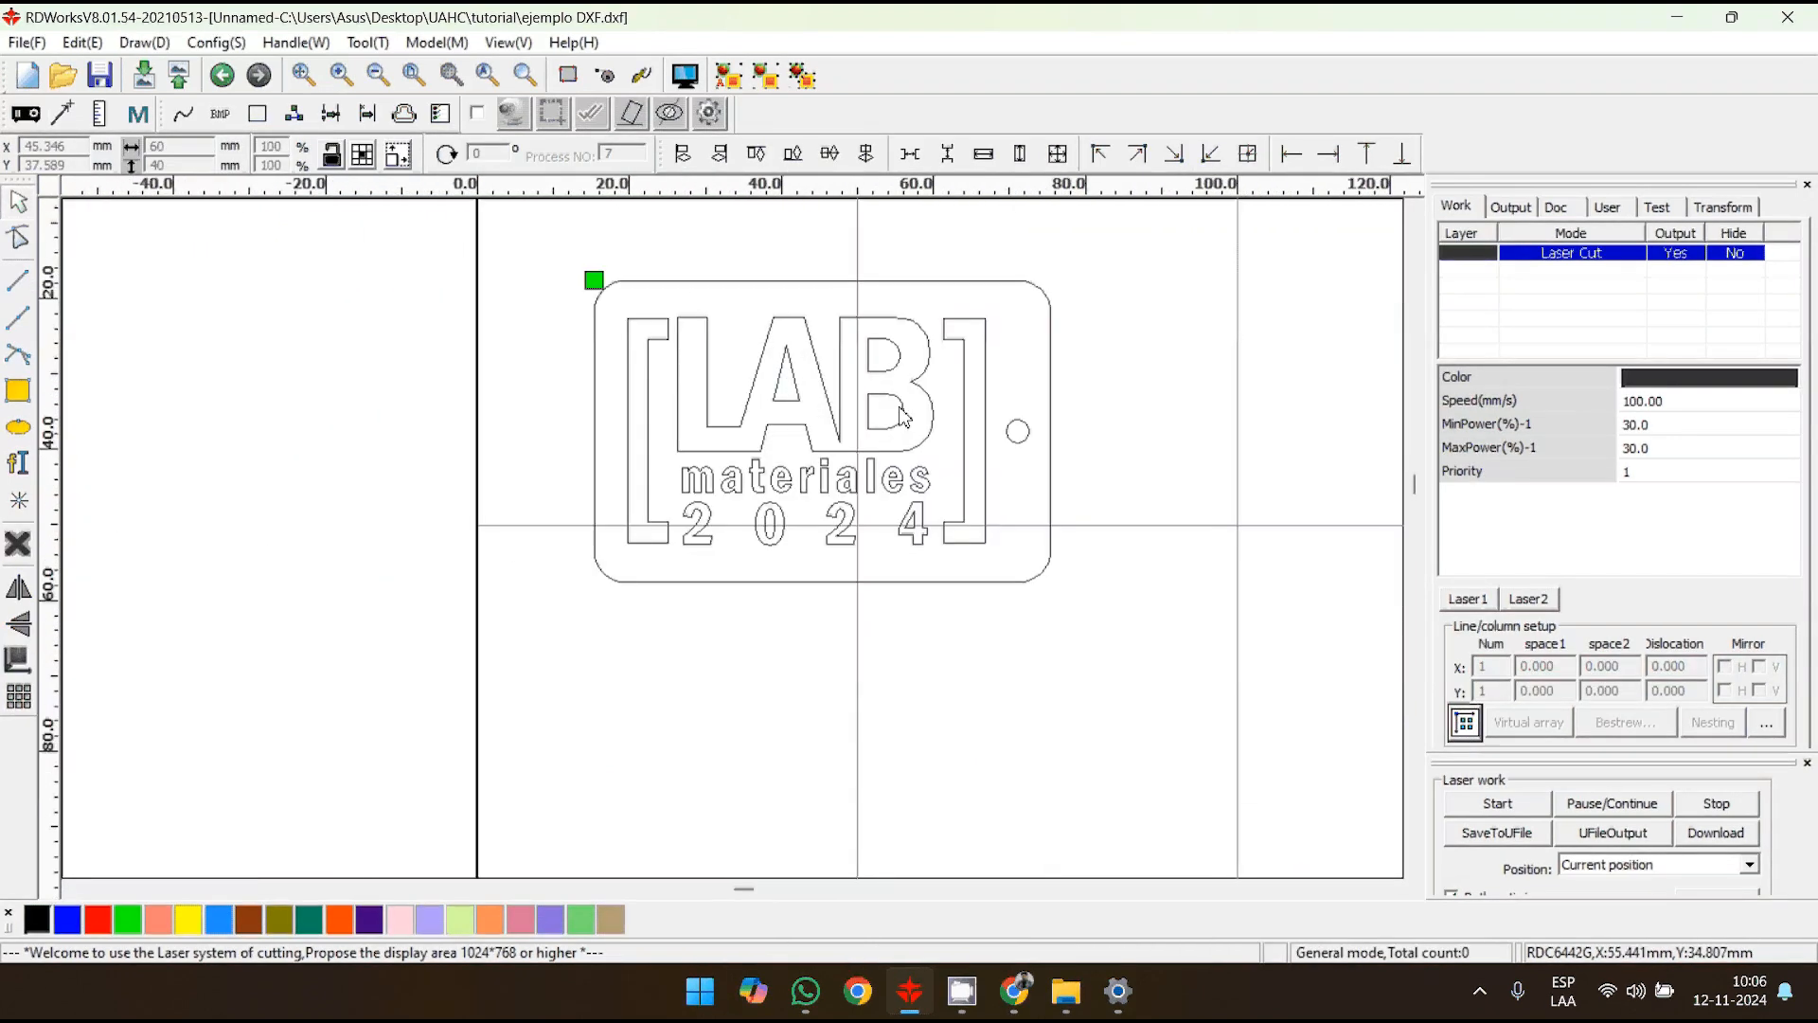
click(927, 382)
click(889, 369)
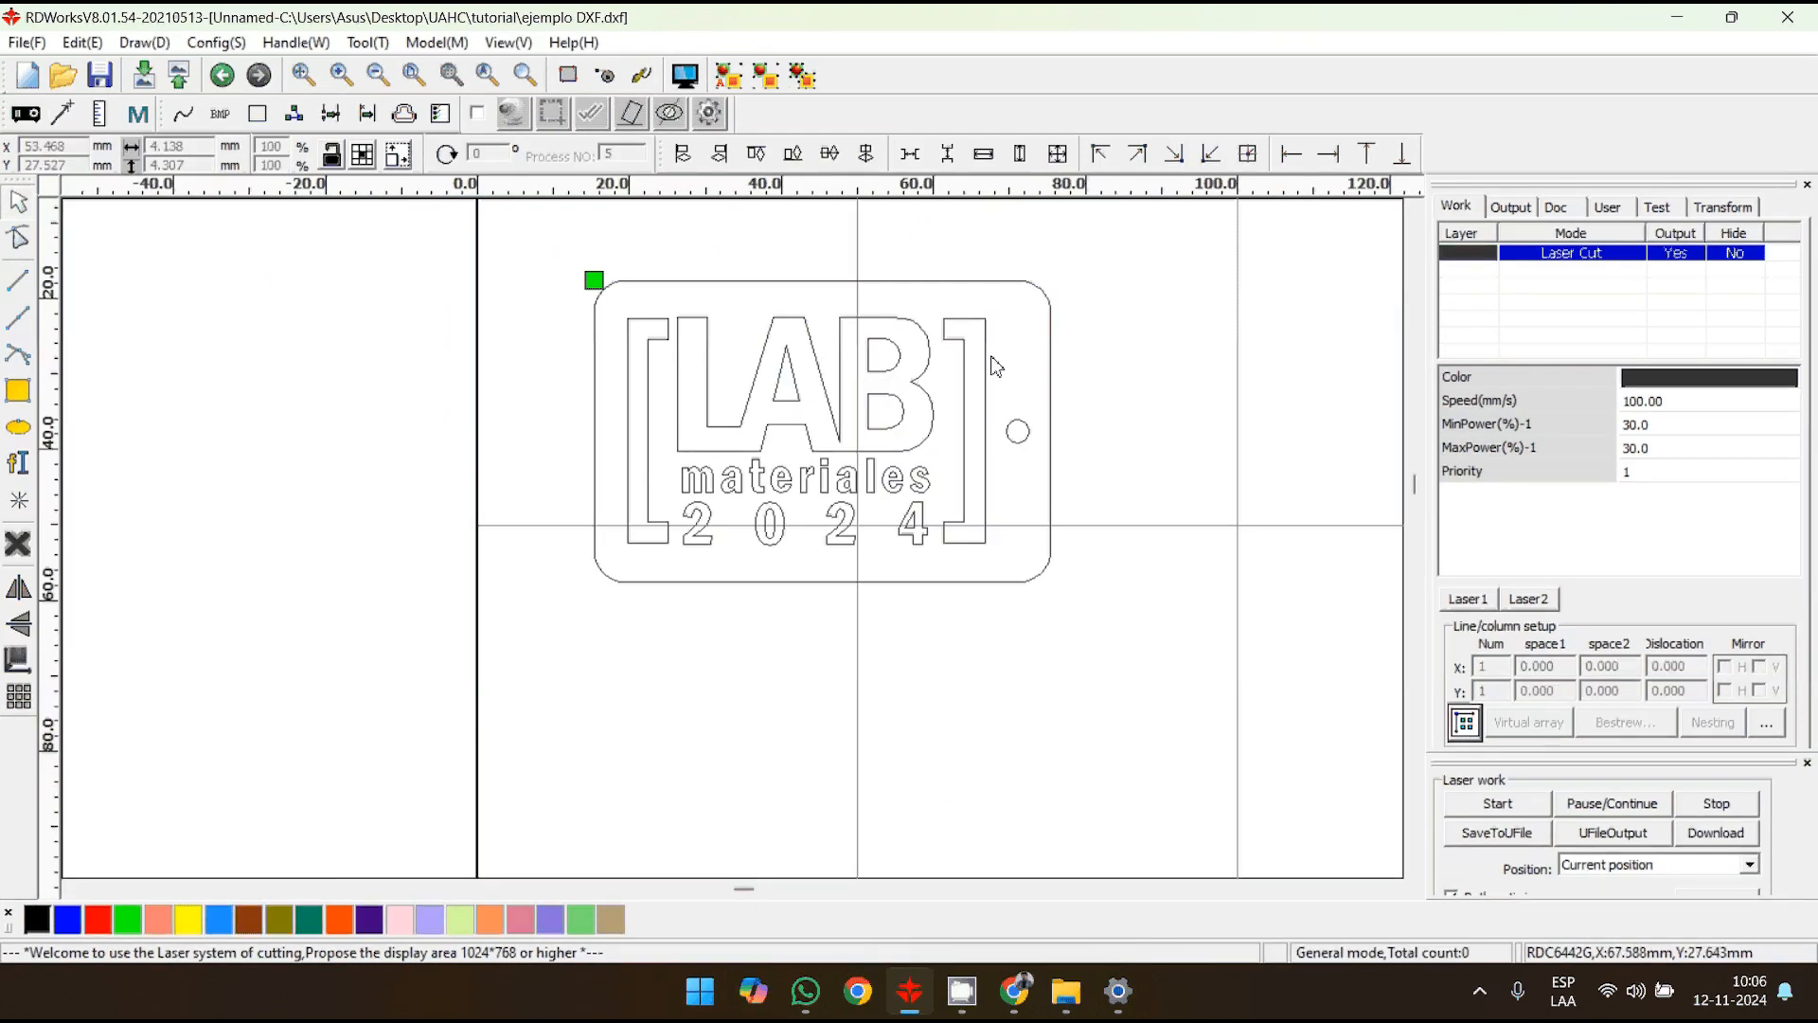
click(986, 366)
click(667, 380)
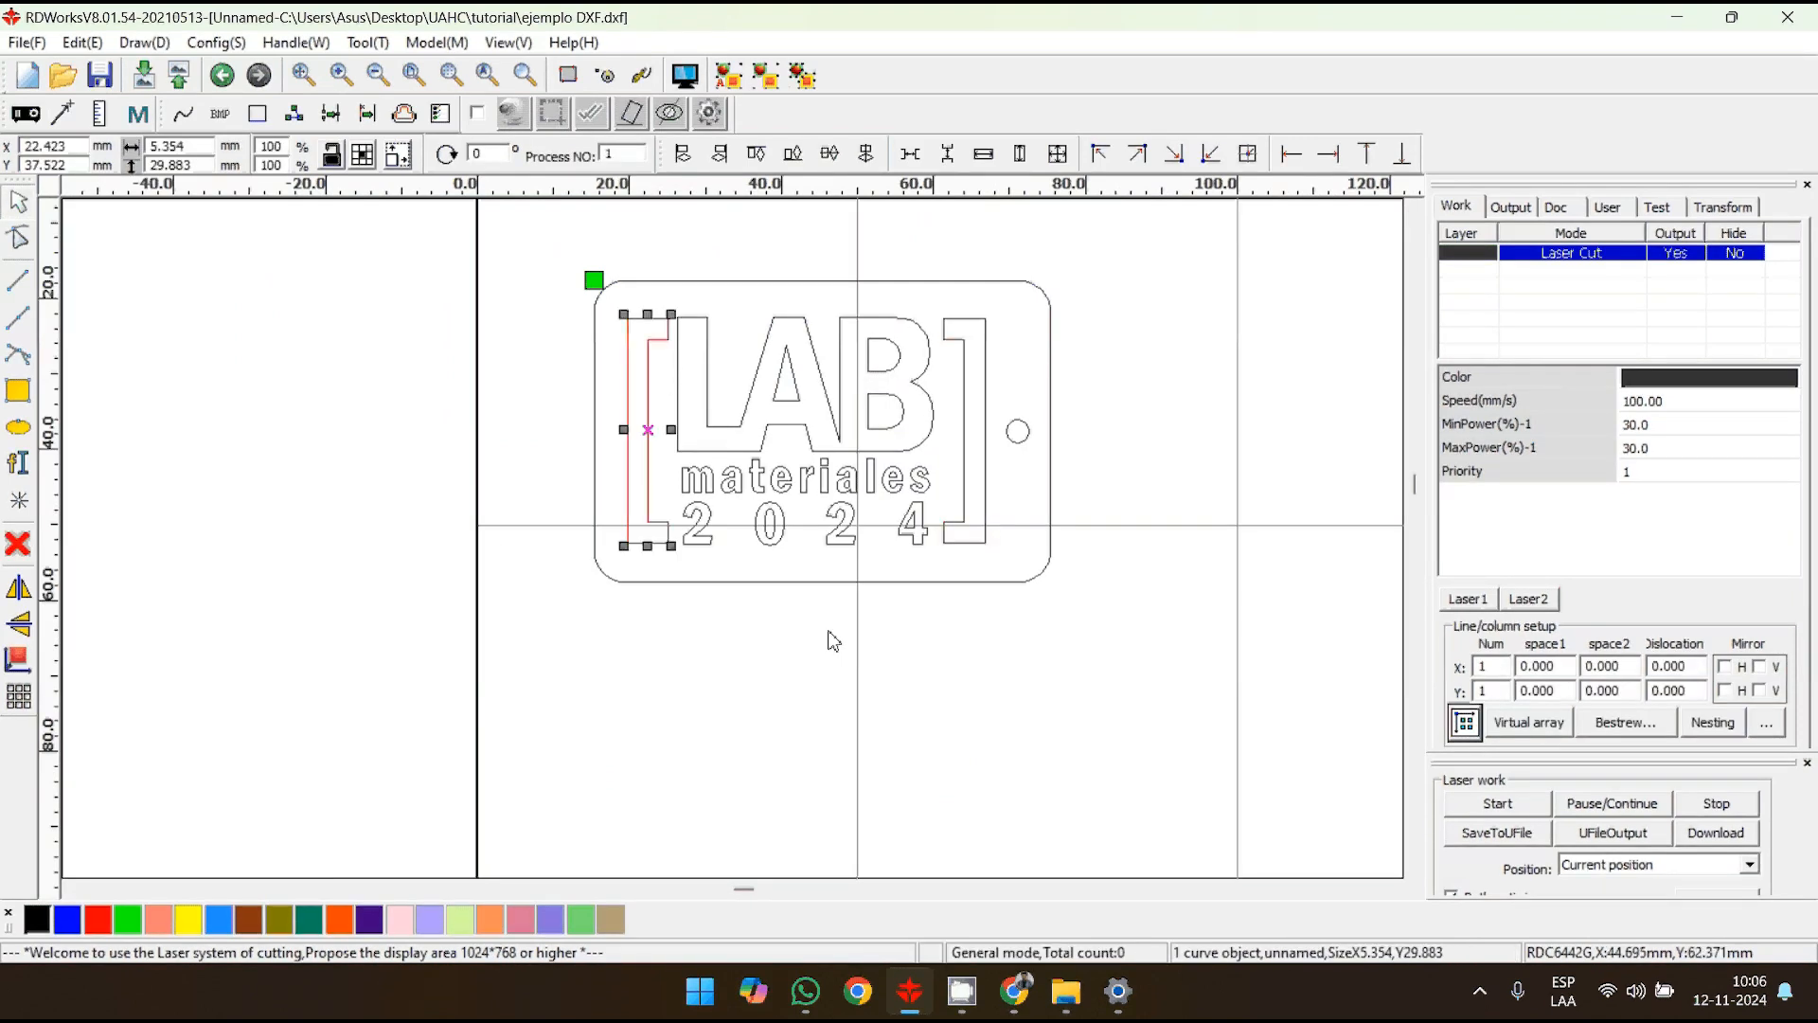
click(833, 638)
click(852, 476)
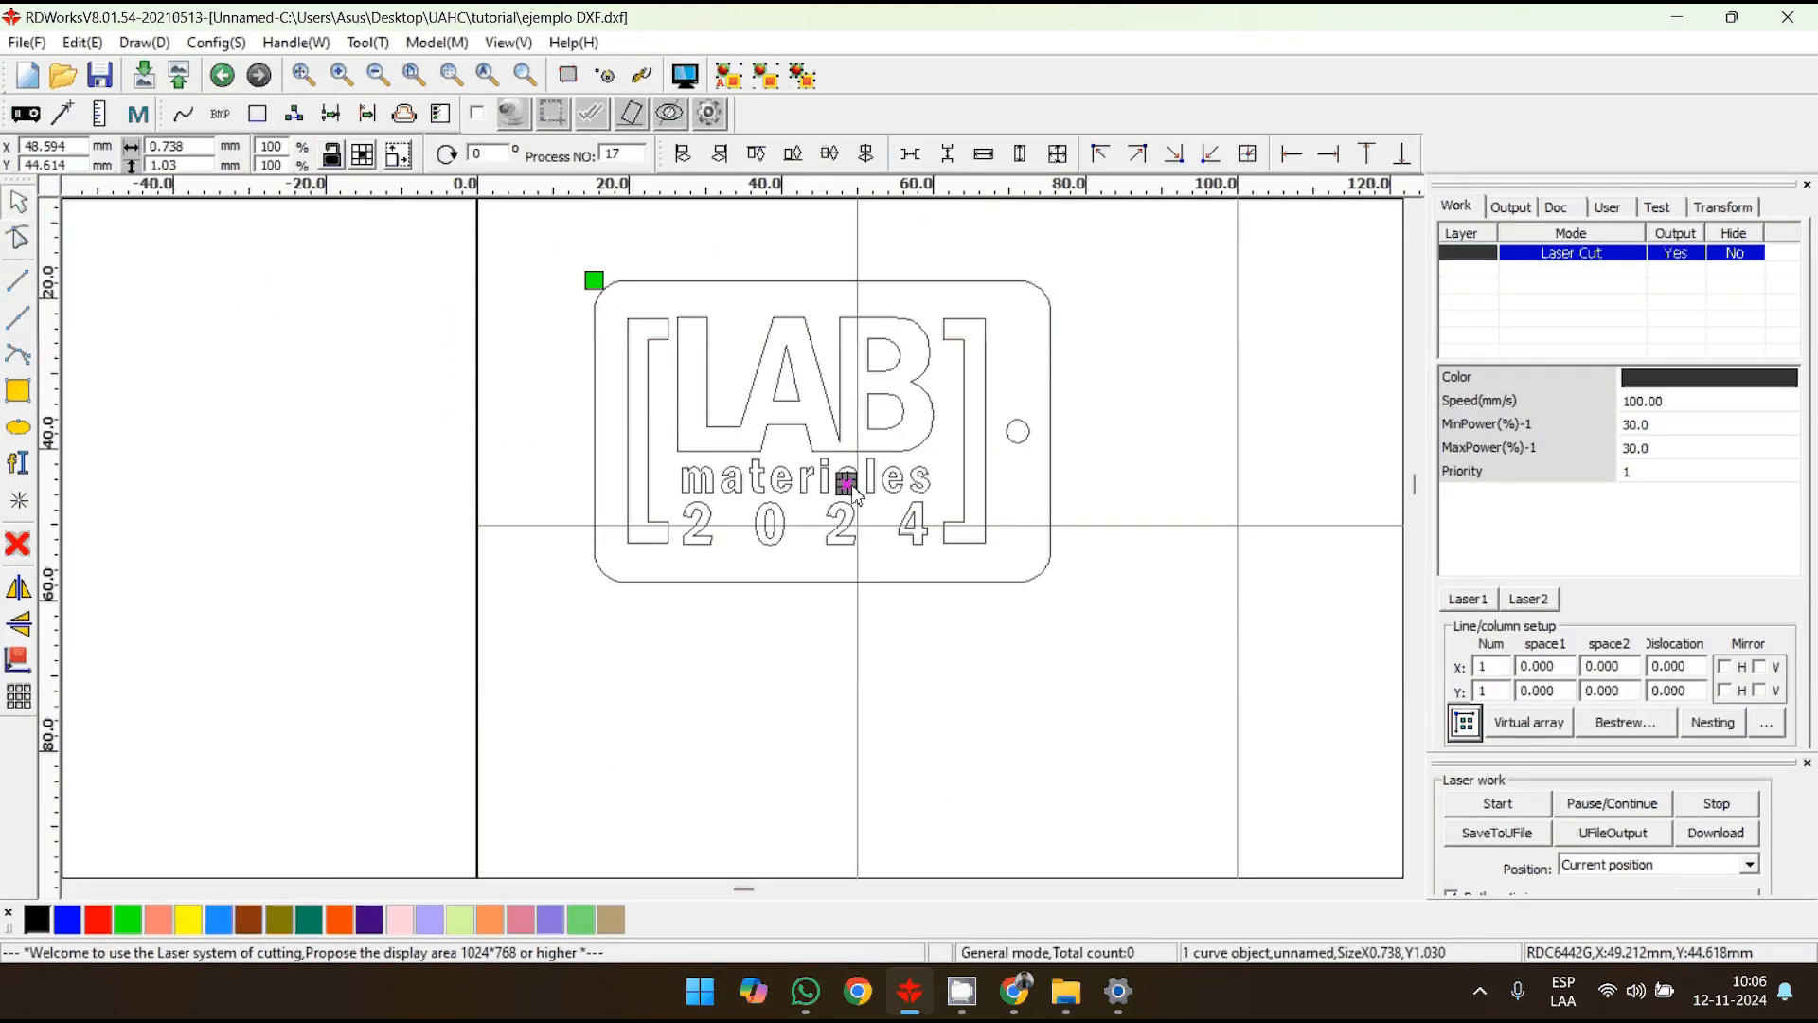
scroll(857, 478, up, 5)
scroll(857, 499, down, 5)
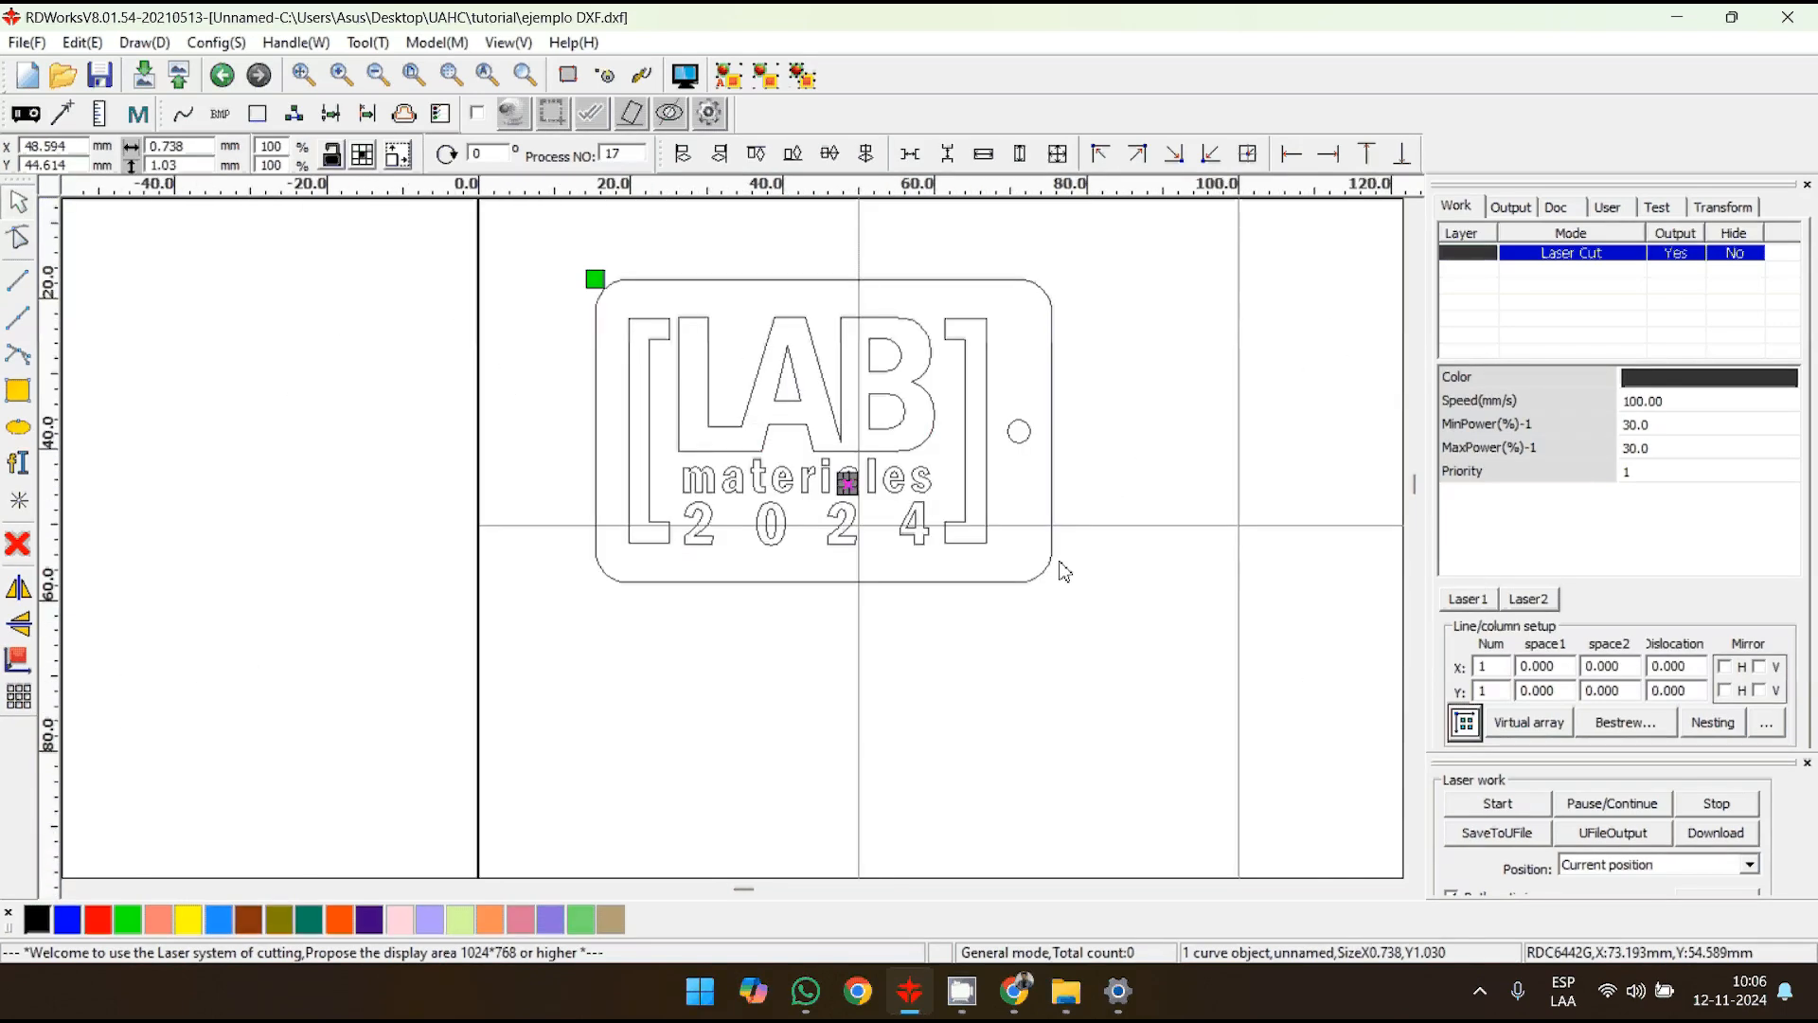
click(1175, 590)
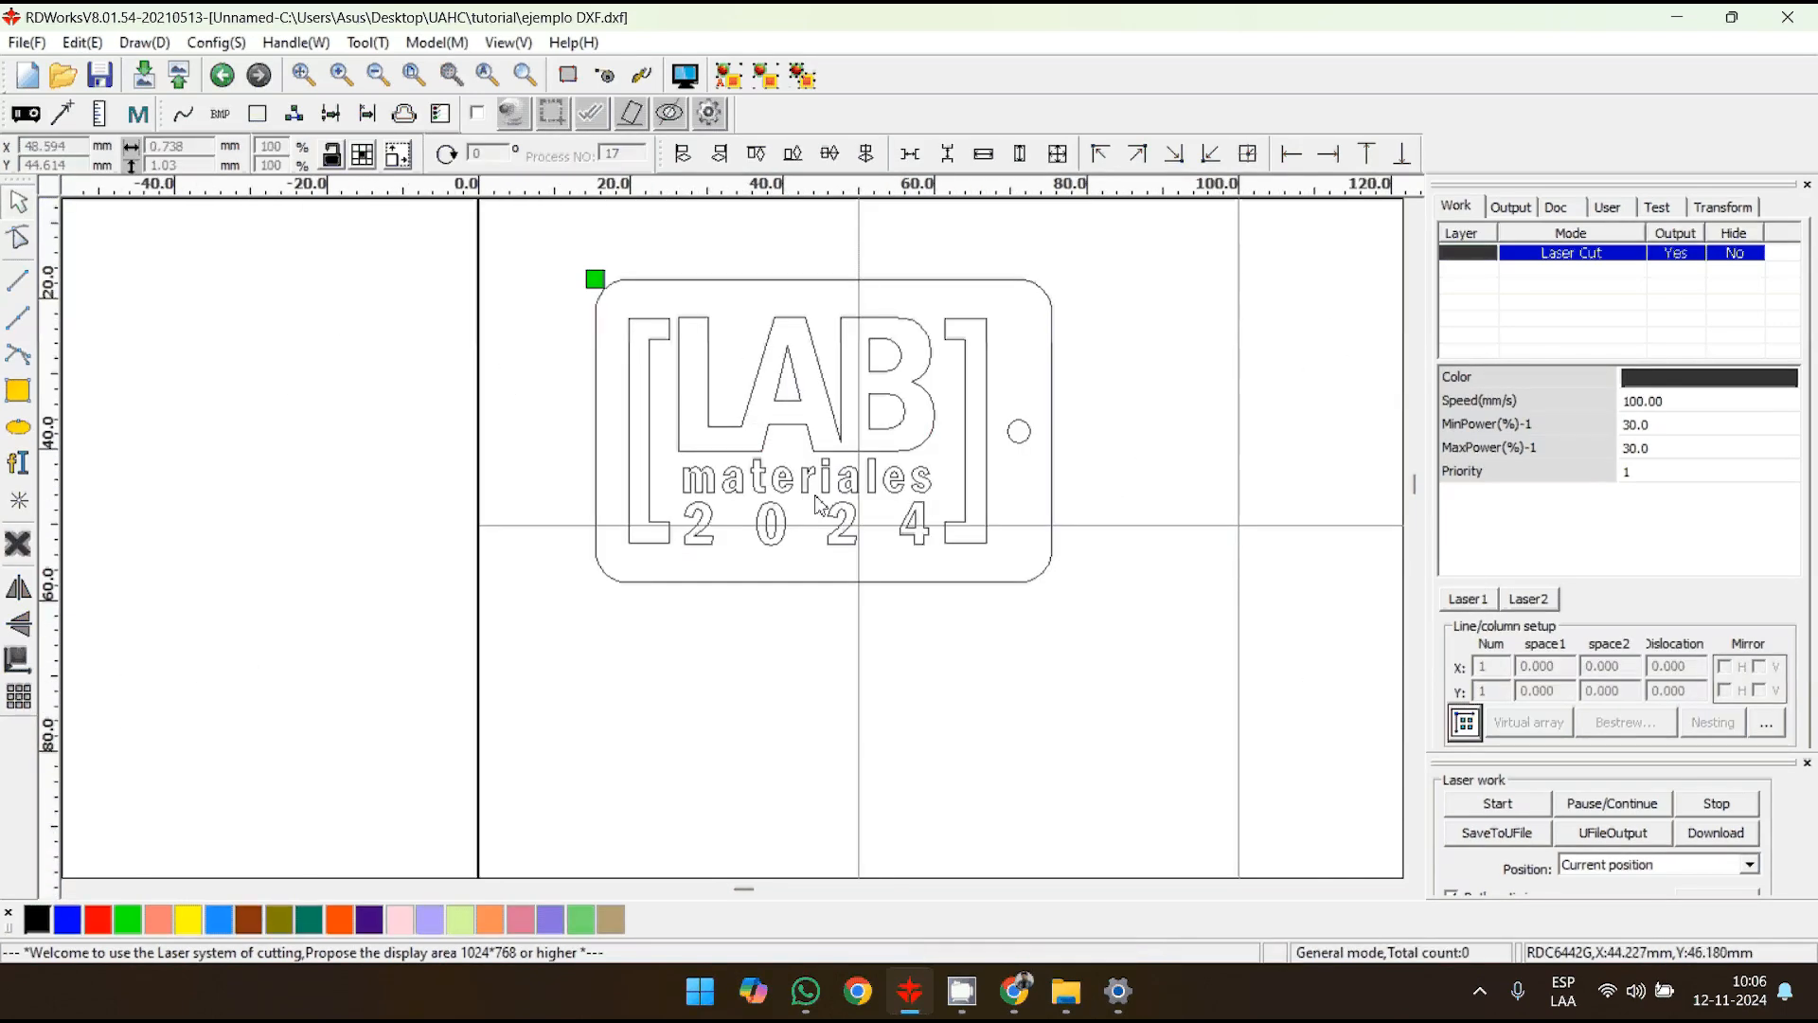
middle_drag(1166, 509, 1100, 476)
scroll(1099, 492, down, 3)
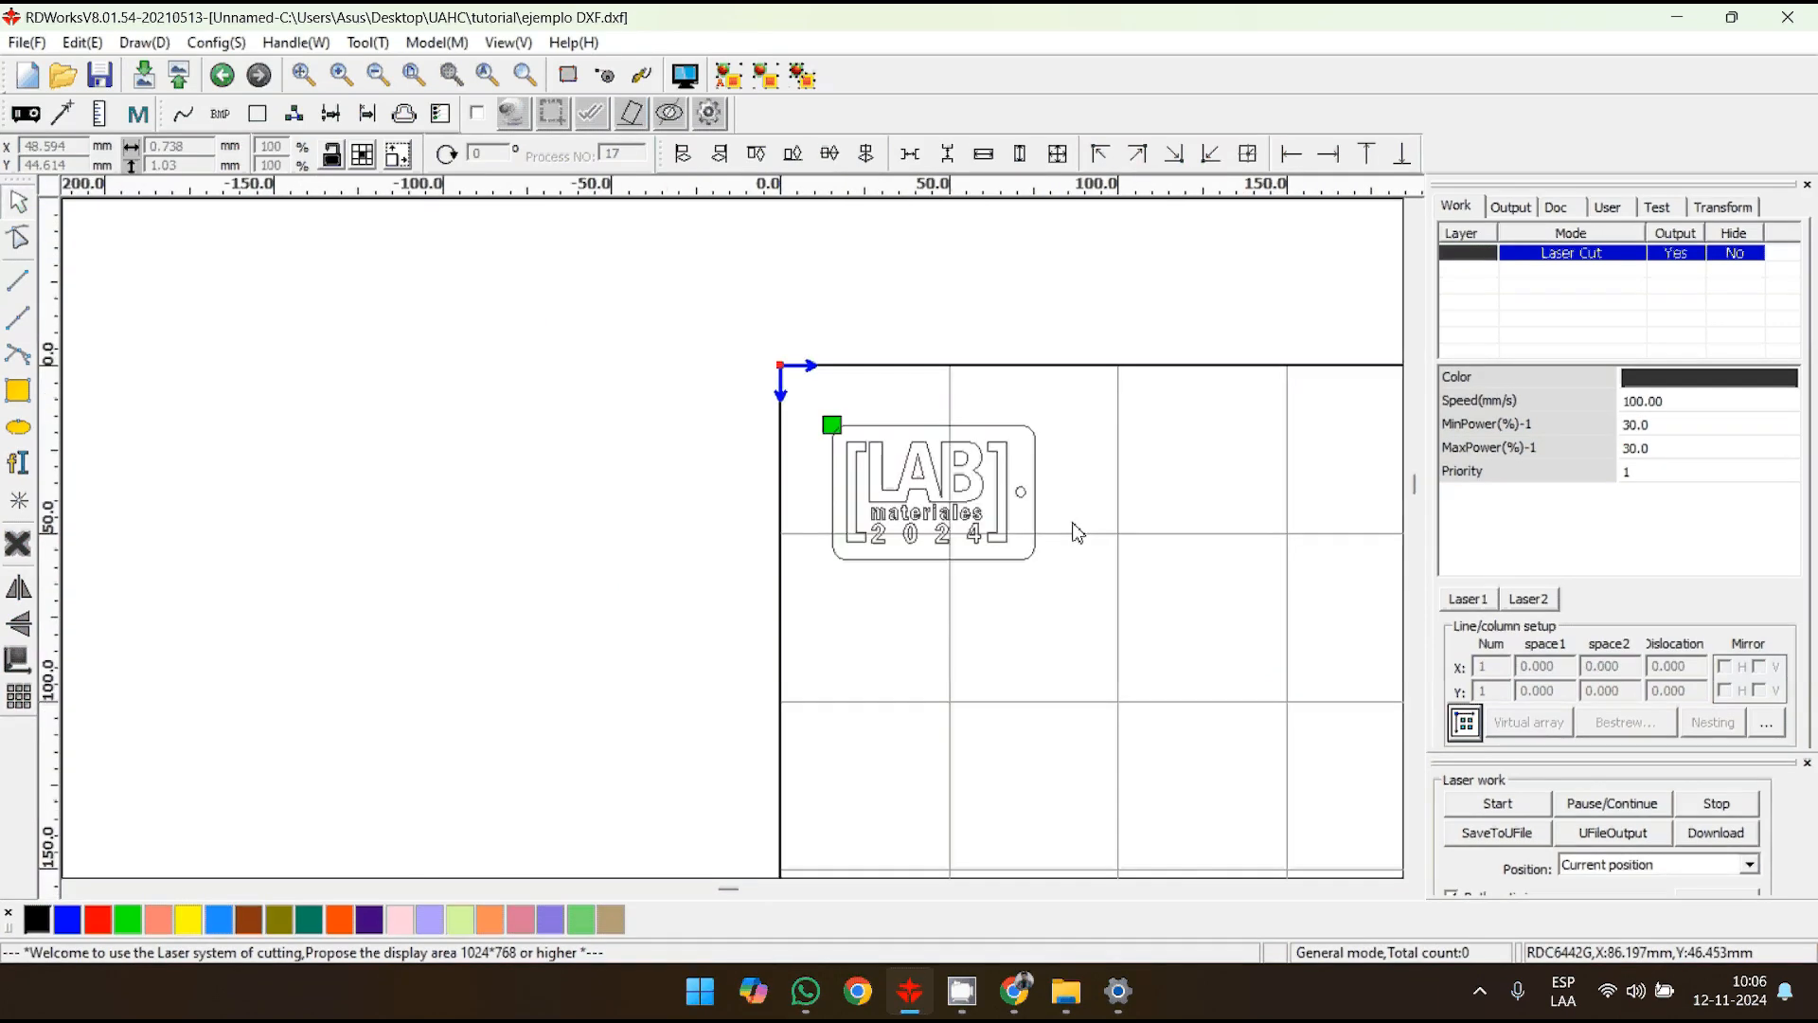
- Select the whole LAB tag and set its array copy to 9 columns (XNum) and 8 rows (YNum)
drag(1070, 619, 786, 405)
middle_drag(667, 594, 398, 415)
scroll(393, 423, down, 1)
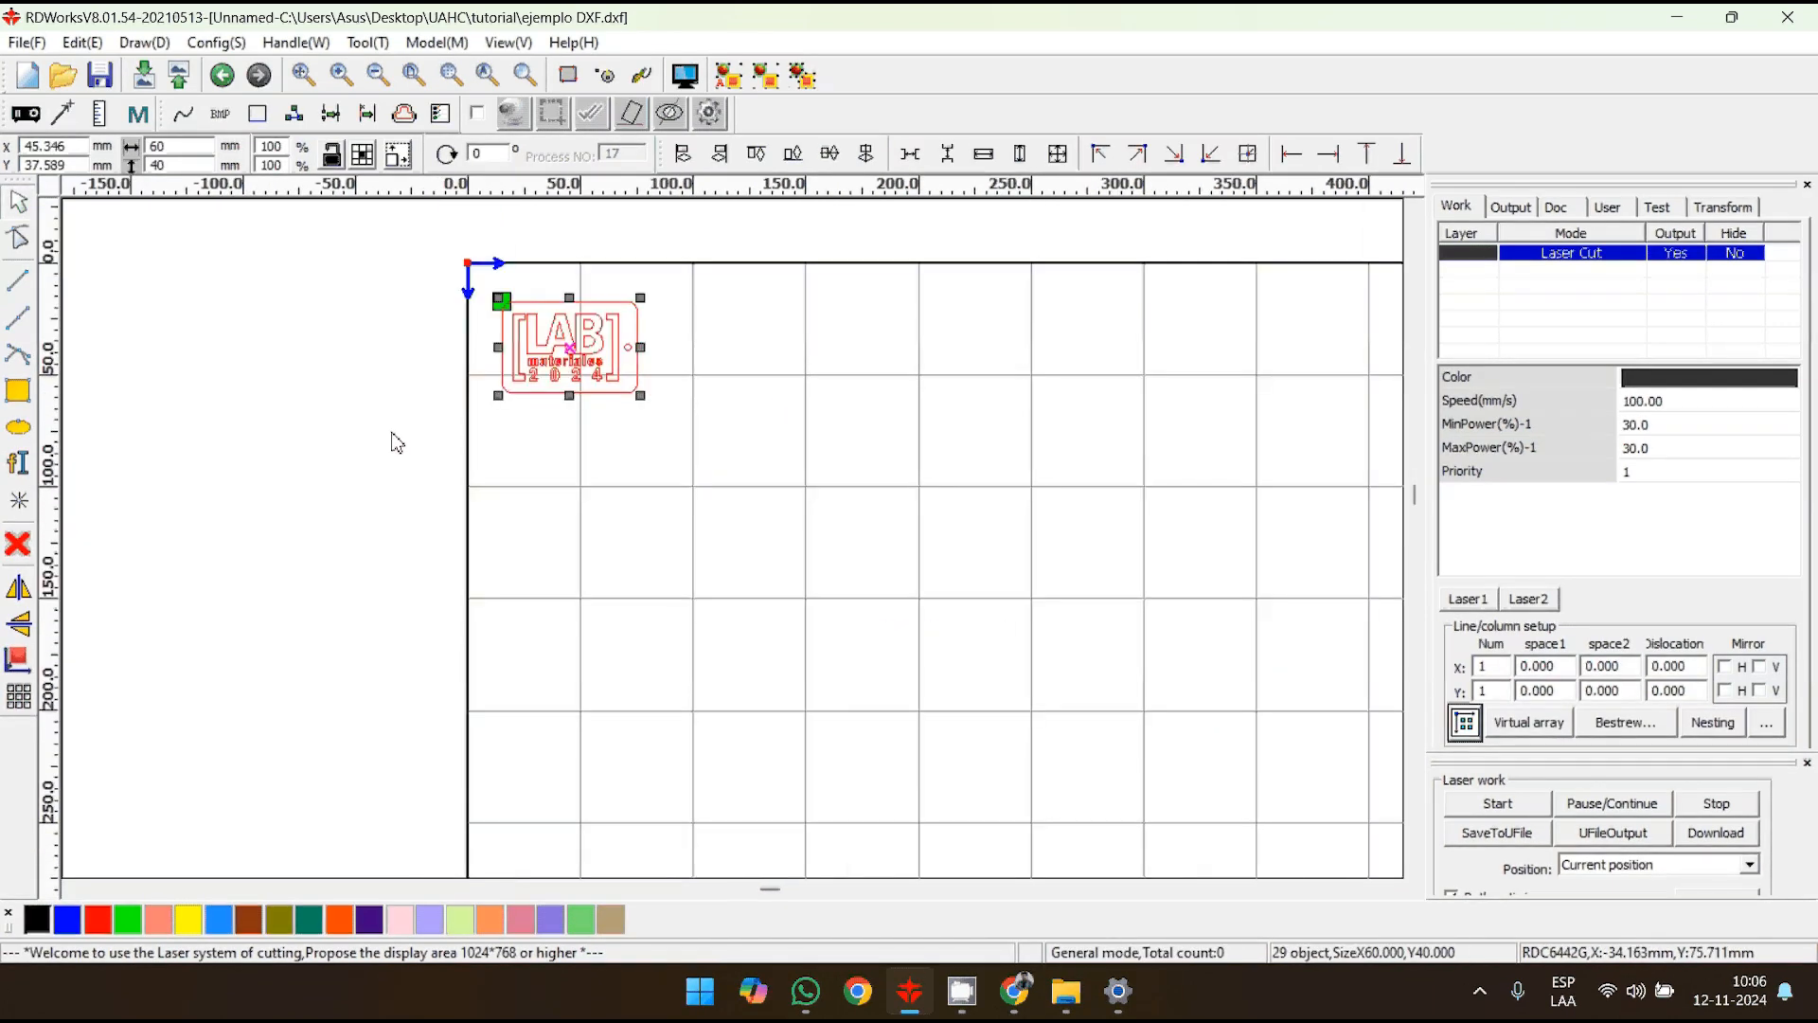
scroll(396, 442, down, 1)
click(21, 706)
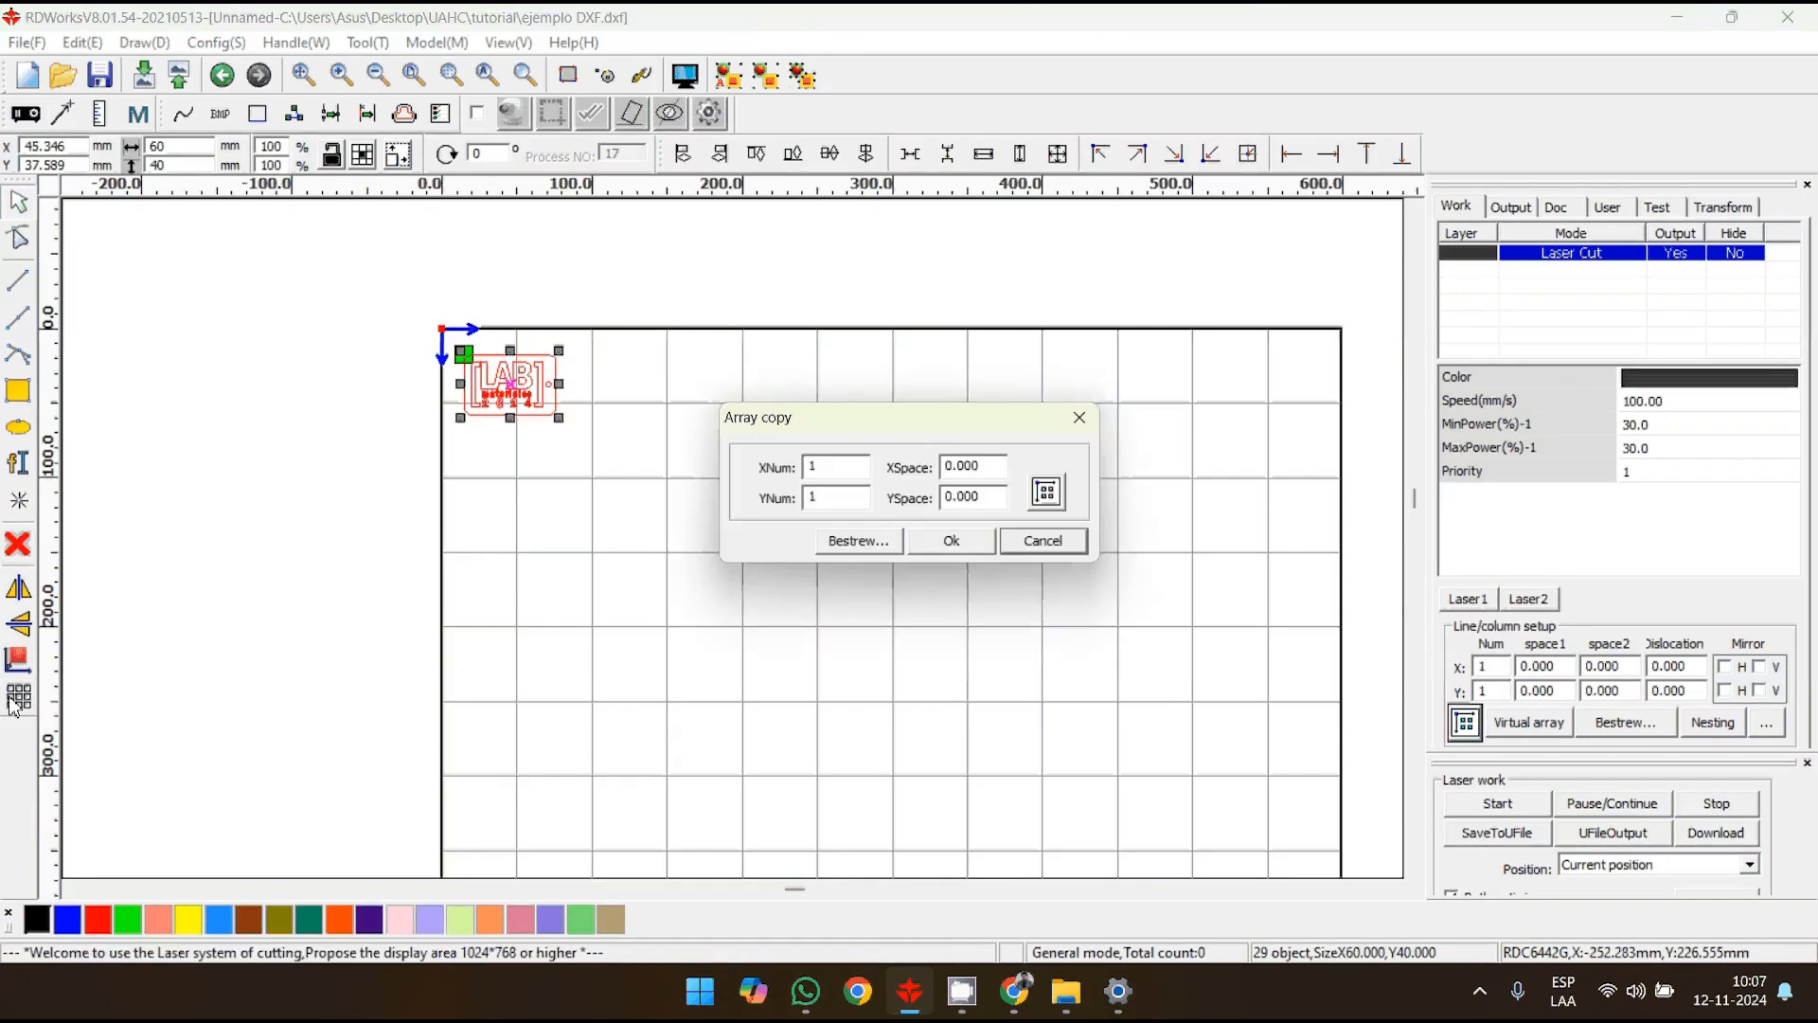
text(9)
key(Tab)
text(8)
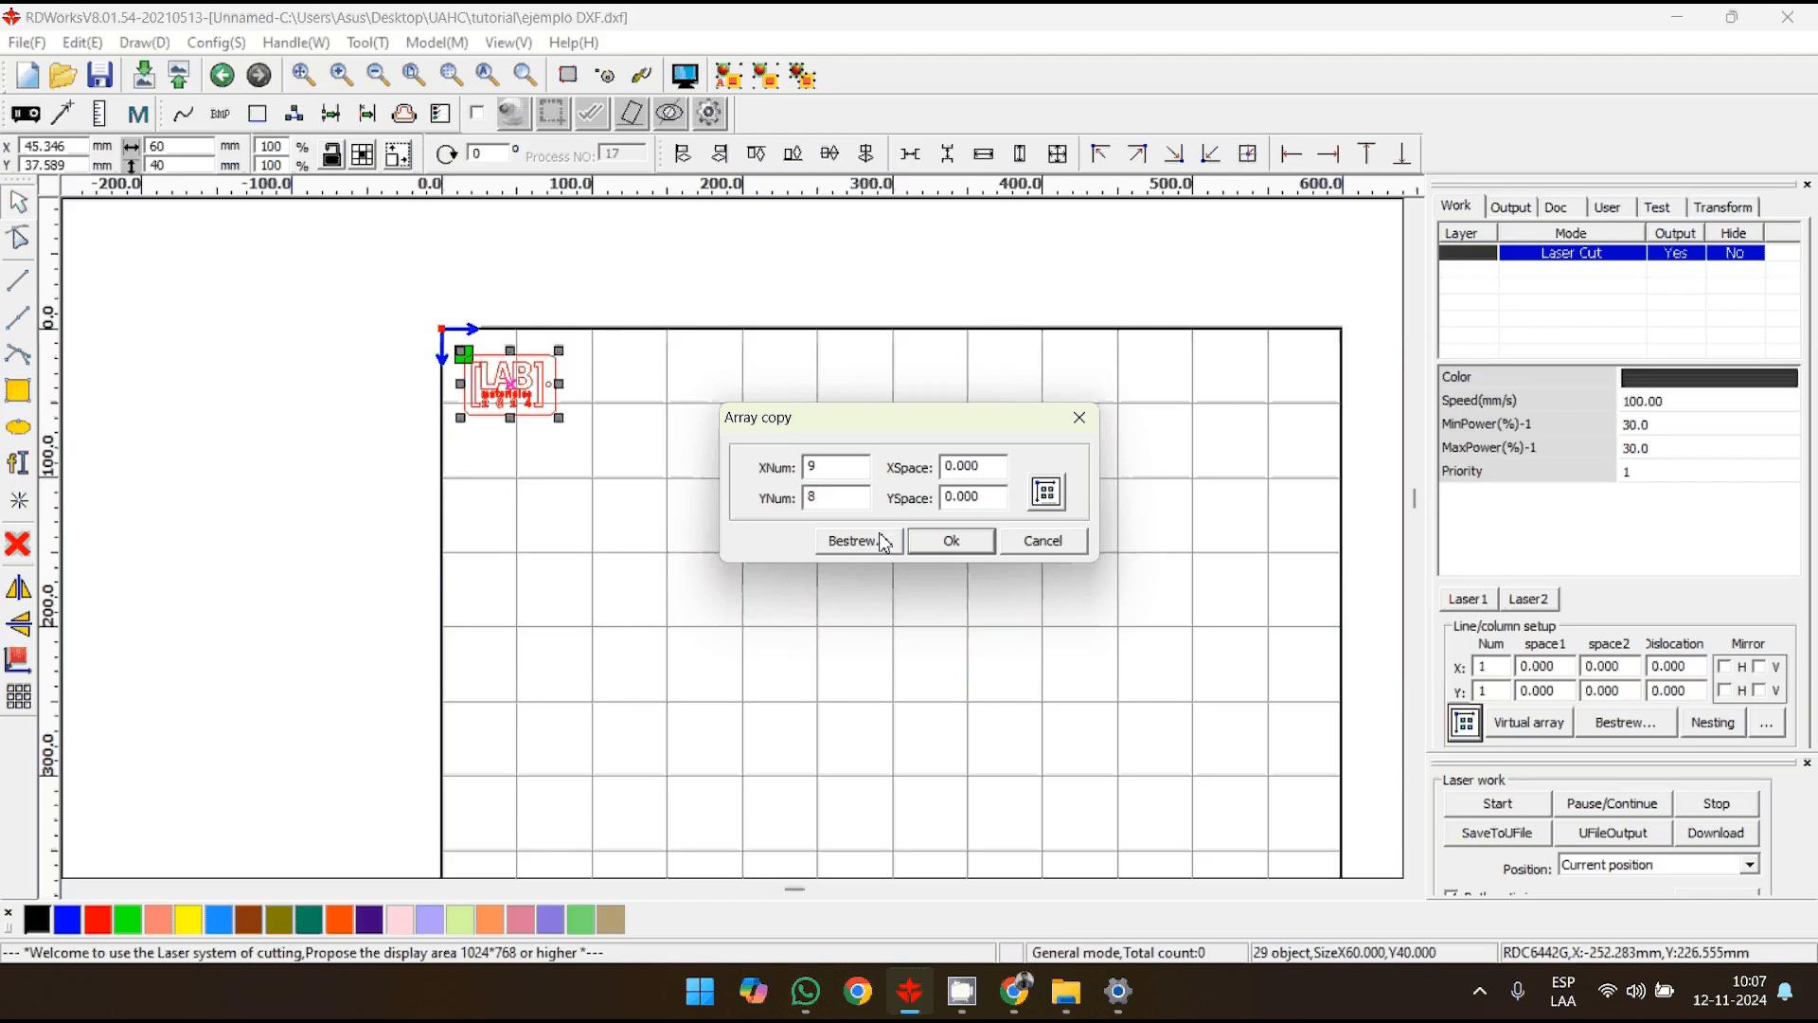
- Set the array's X and Y spacing to 3 mm, create the copies, and check the resulting layout
double_click(982, 466)
text(3)
click(984, 496)
double_click(981, 496)
text(3)
click(974, 540)
mouse_move(976, 646)
middle_down()
mouse_move(832, 449)
mouse_move(960, 673)
middle_up()
scroll(536, 399, up, 4)
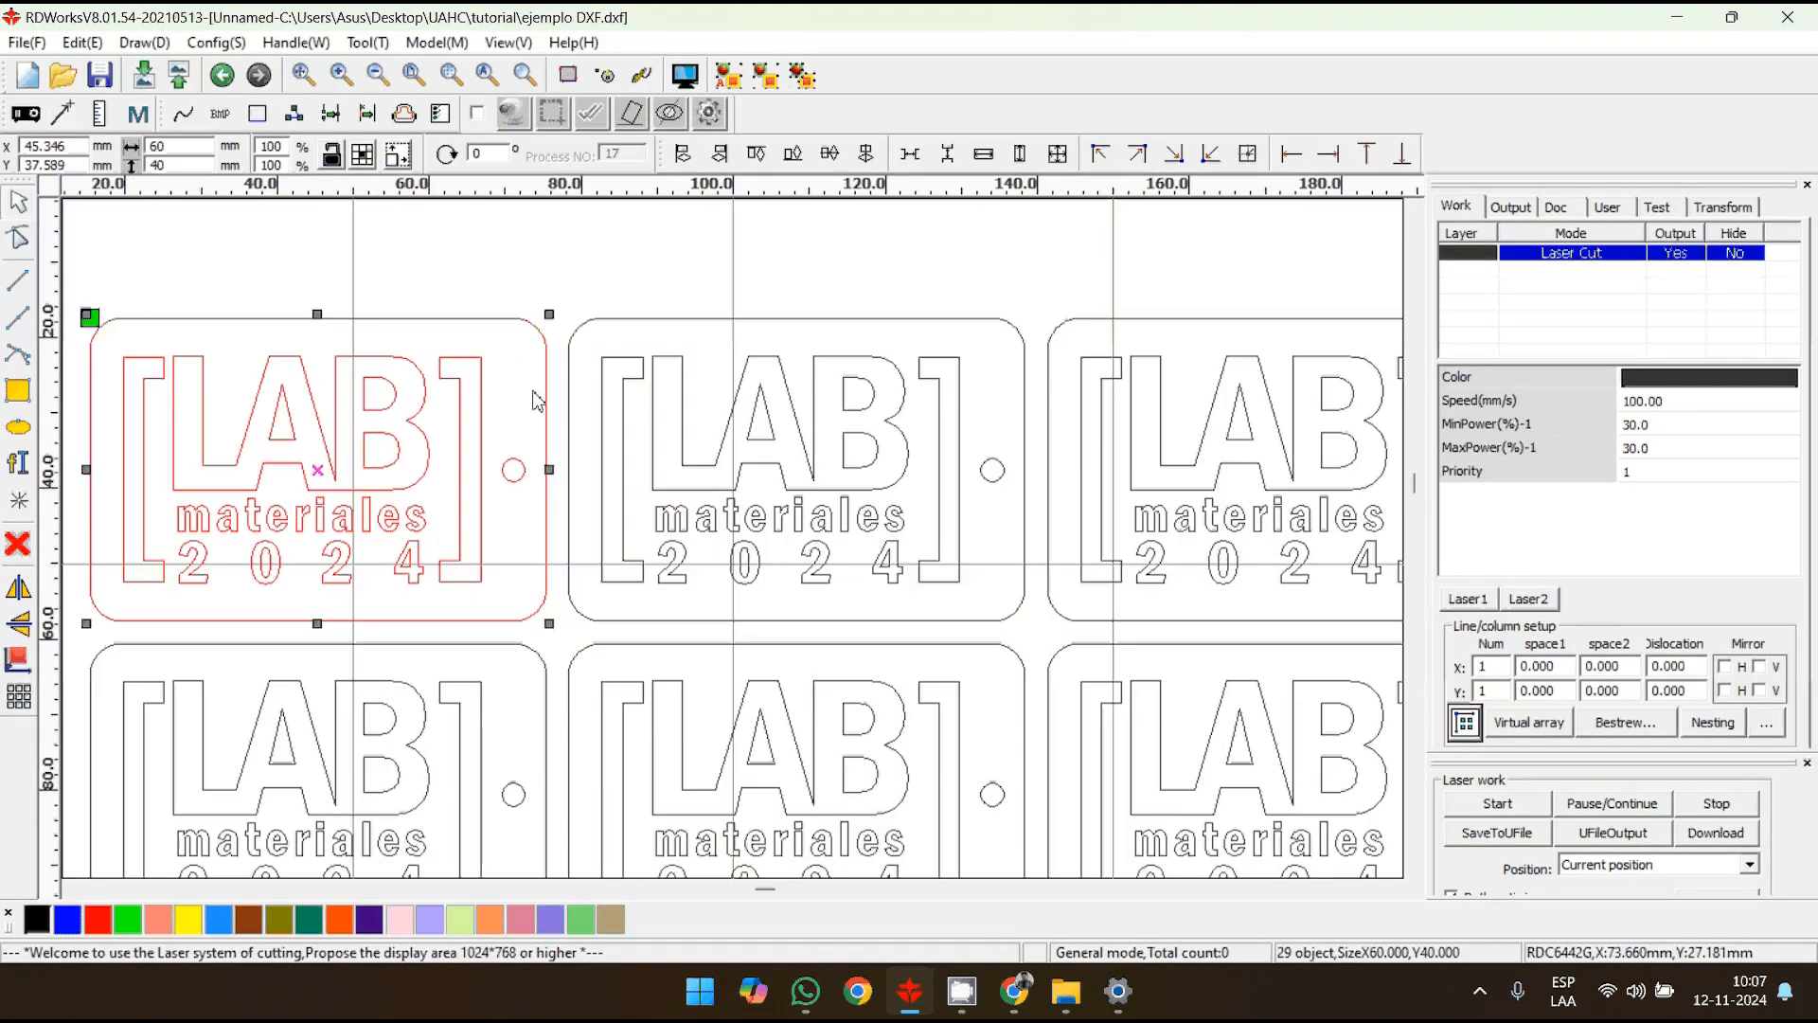
scroll(758, 389, down, 3)
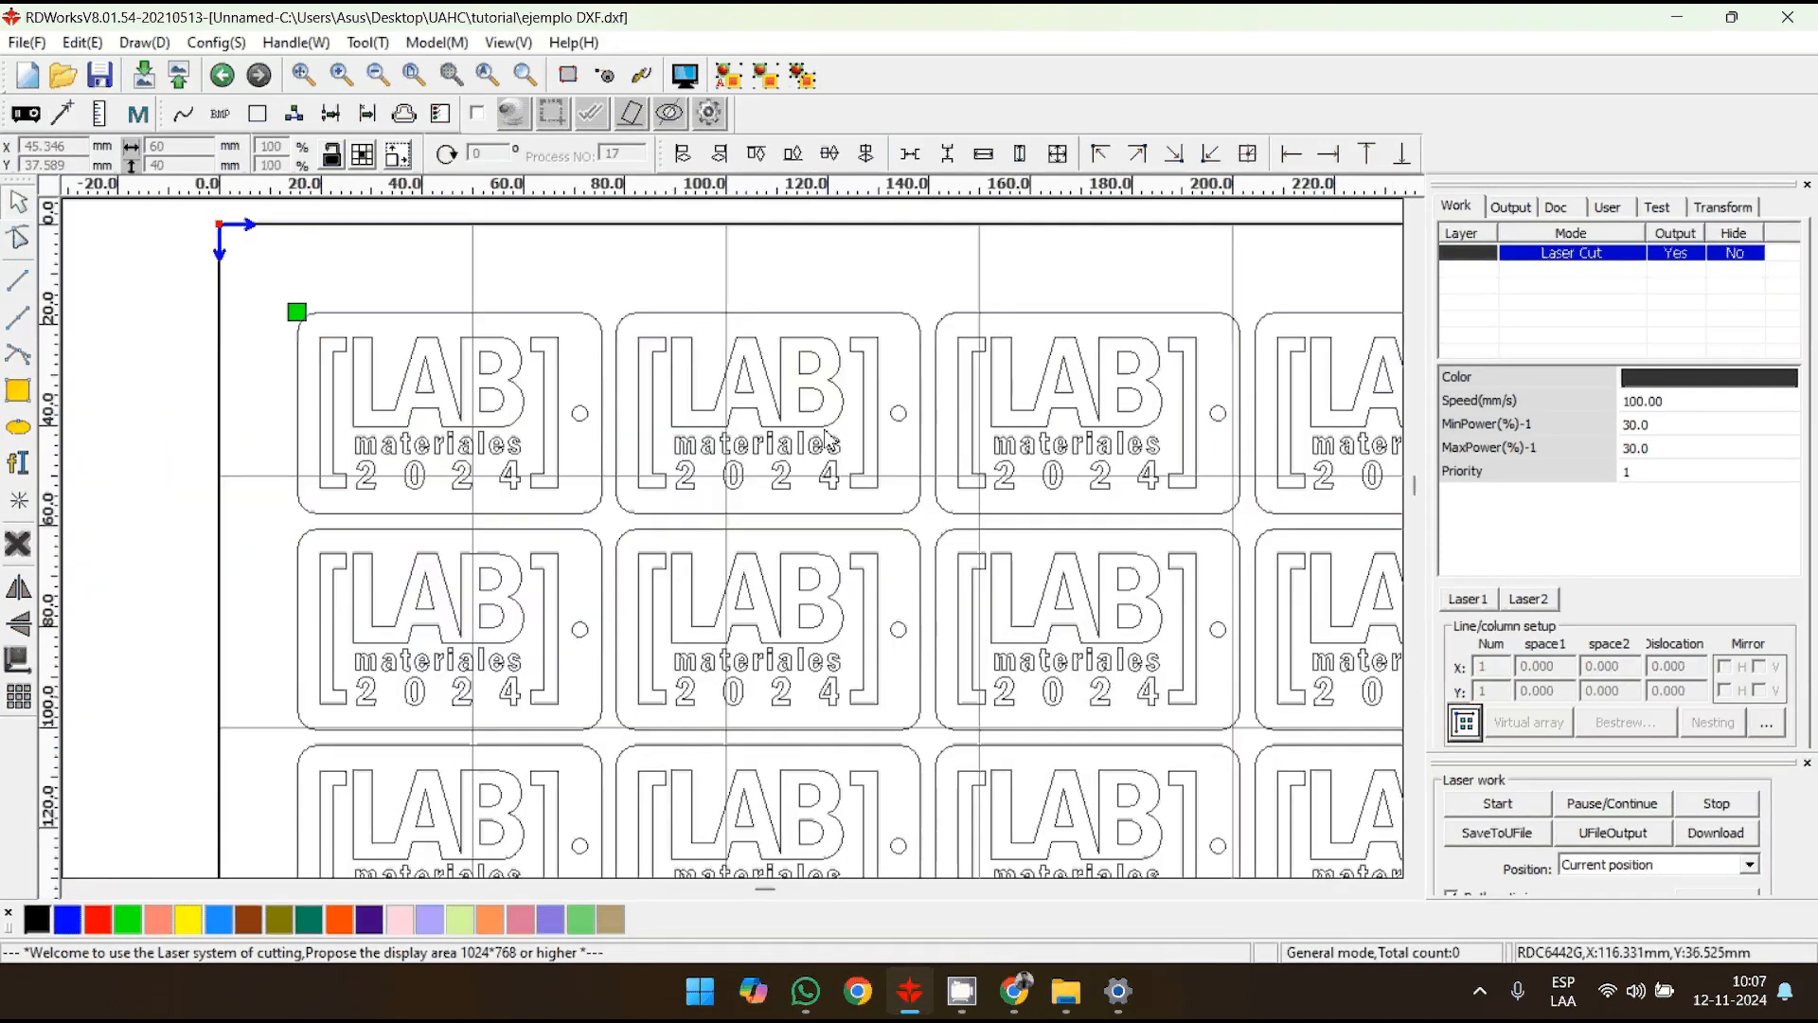
scroll(954, 569, down, 2)
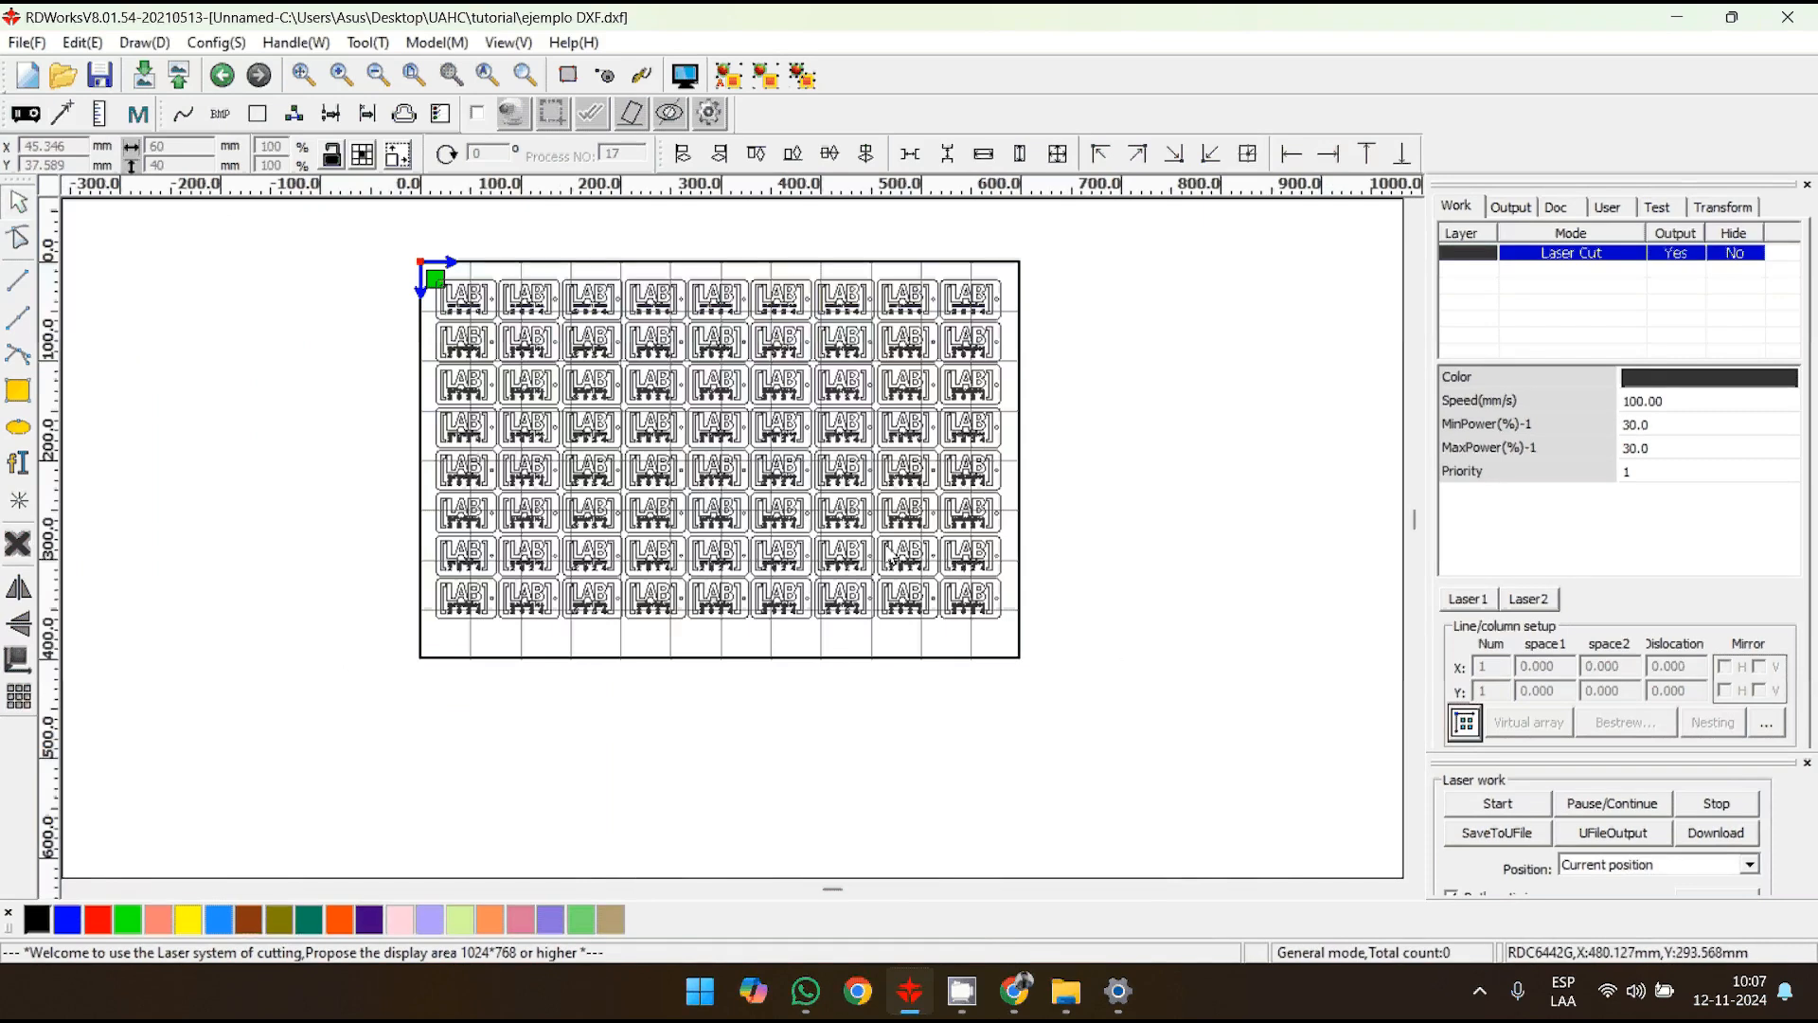
- Delete all the array copies, including the leftover outline beneath the first tag, keeping only the original LAB tag
drag(1092, 660, 500, 250)
key(Delete)
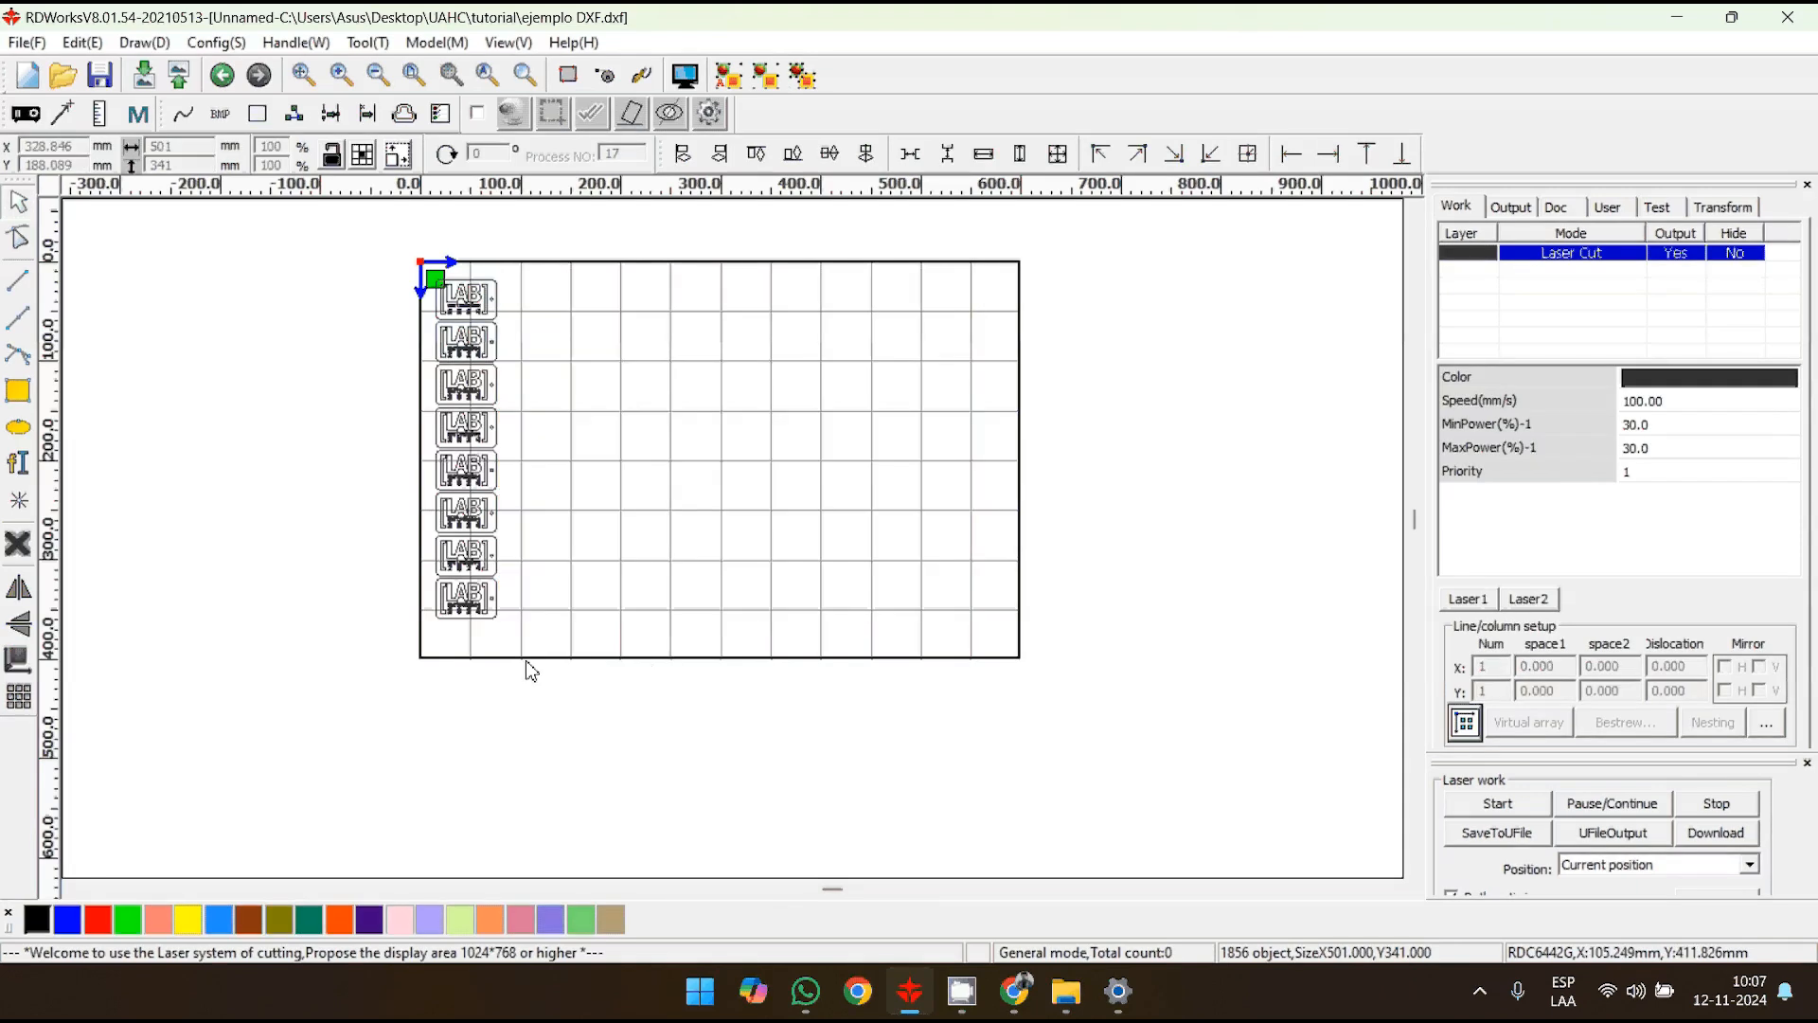
drag(551, 628, 391, 323)
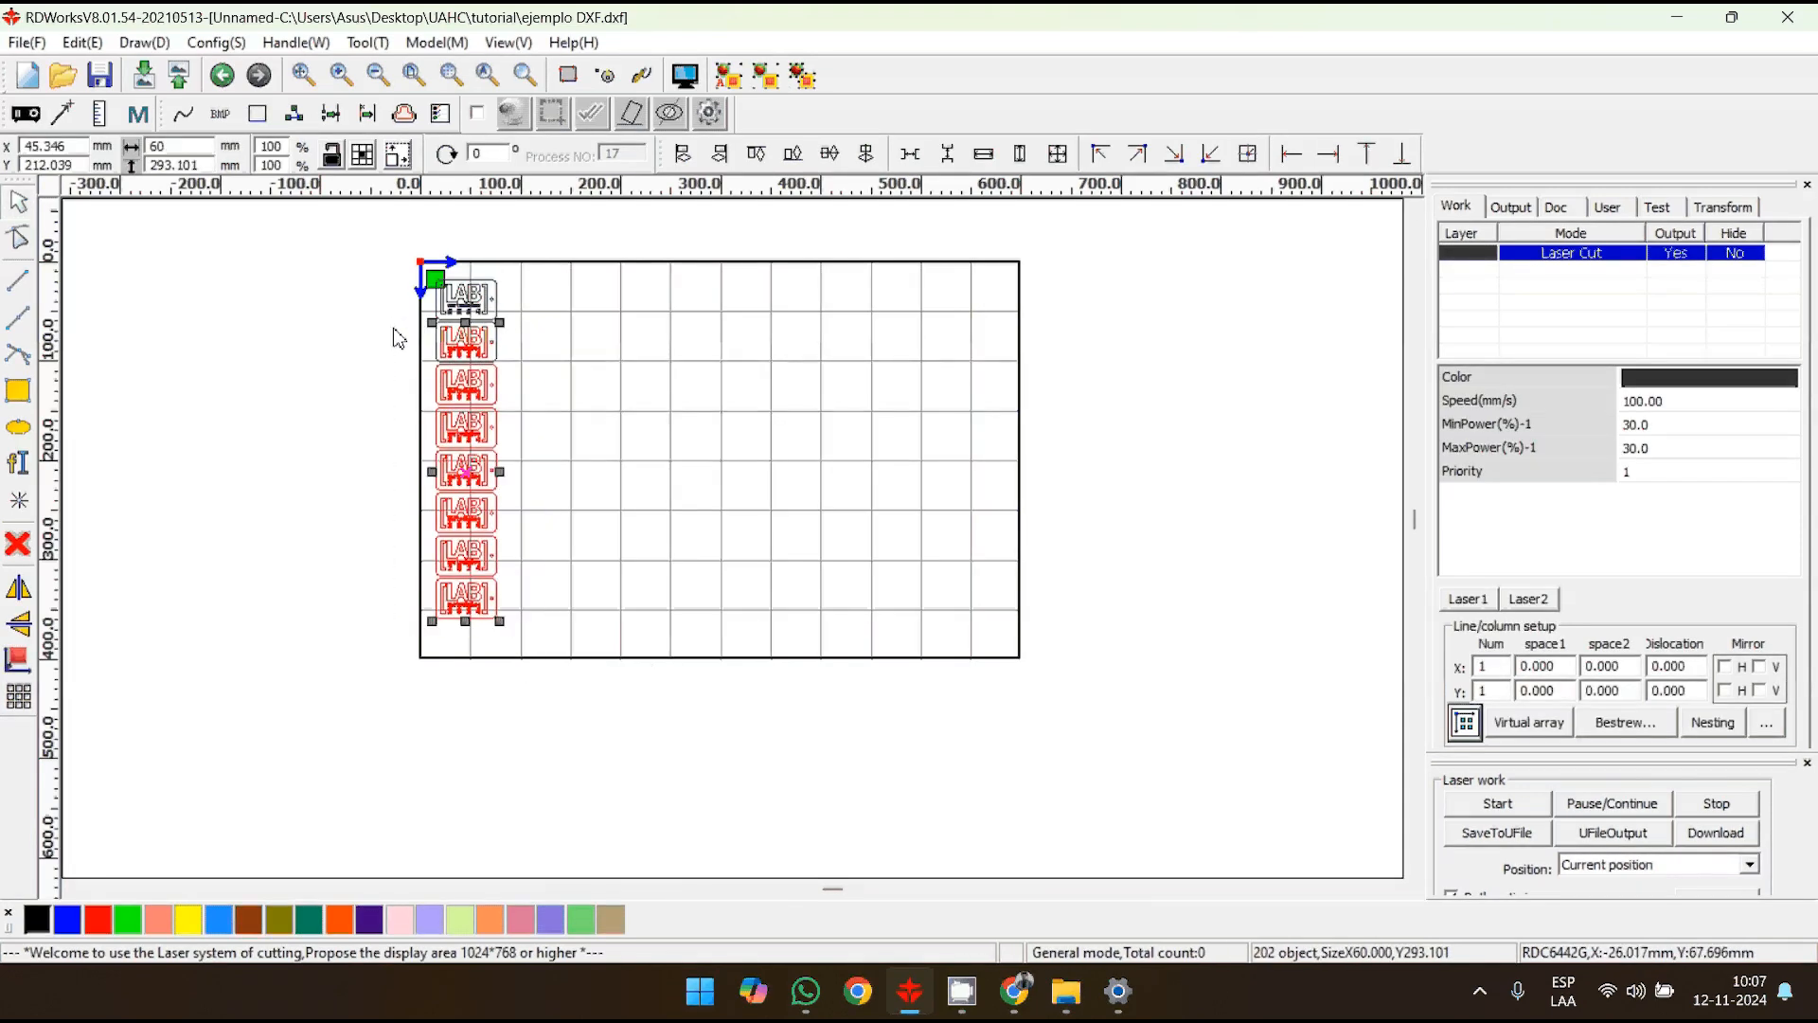
key(Delete)
click(502, 347)
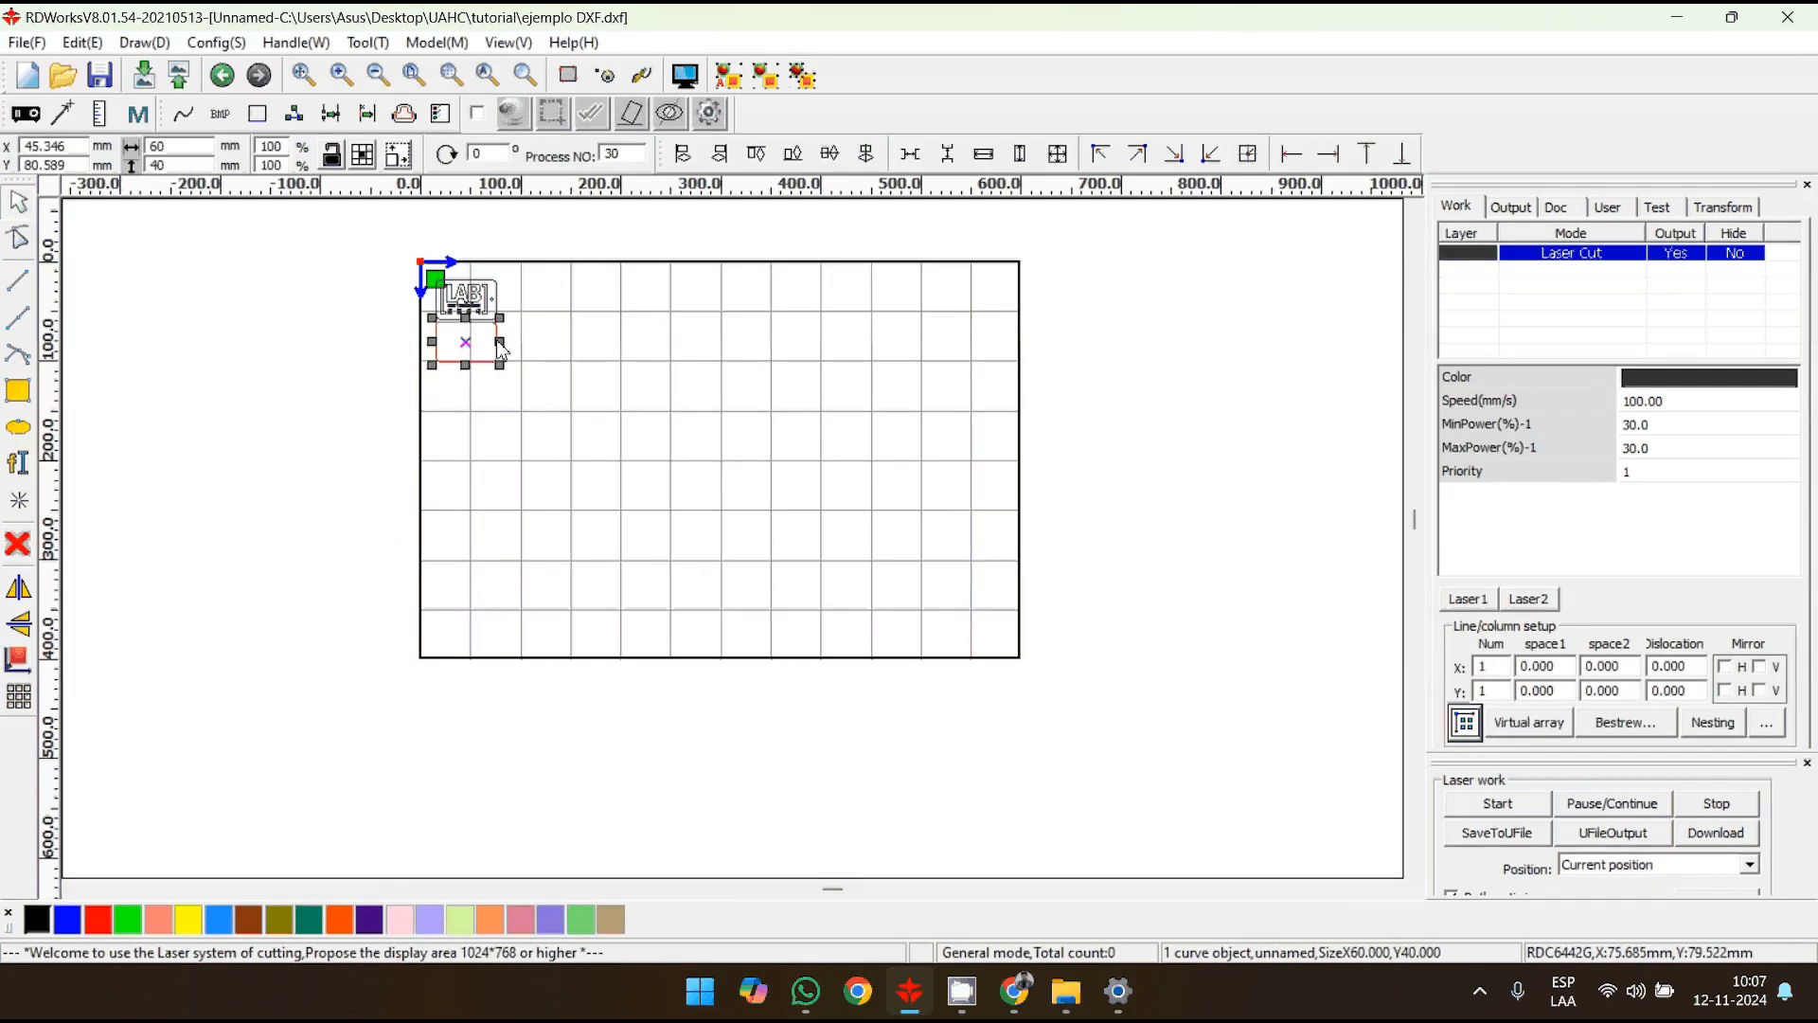
key(Delete)
scroll(568, 474, up, 4)
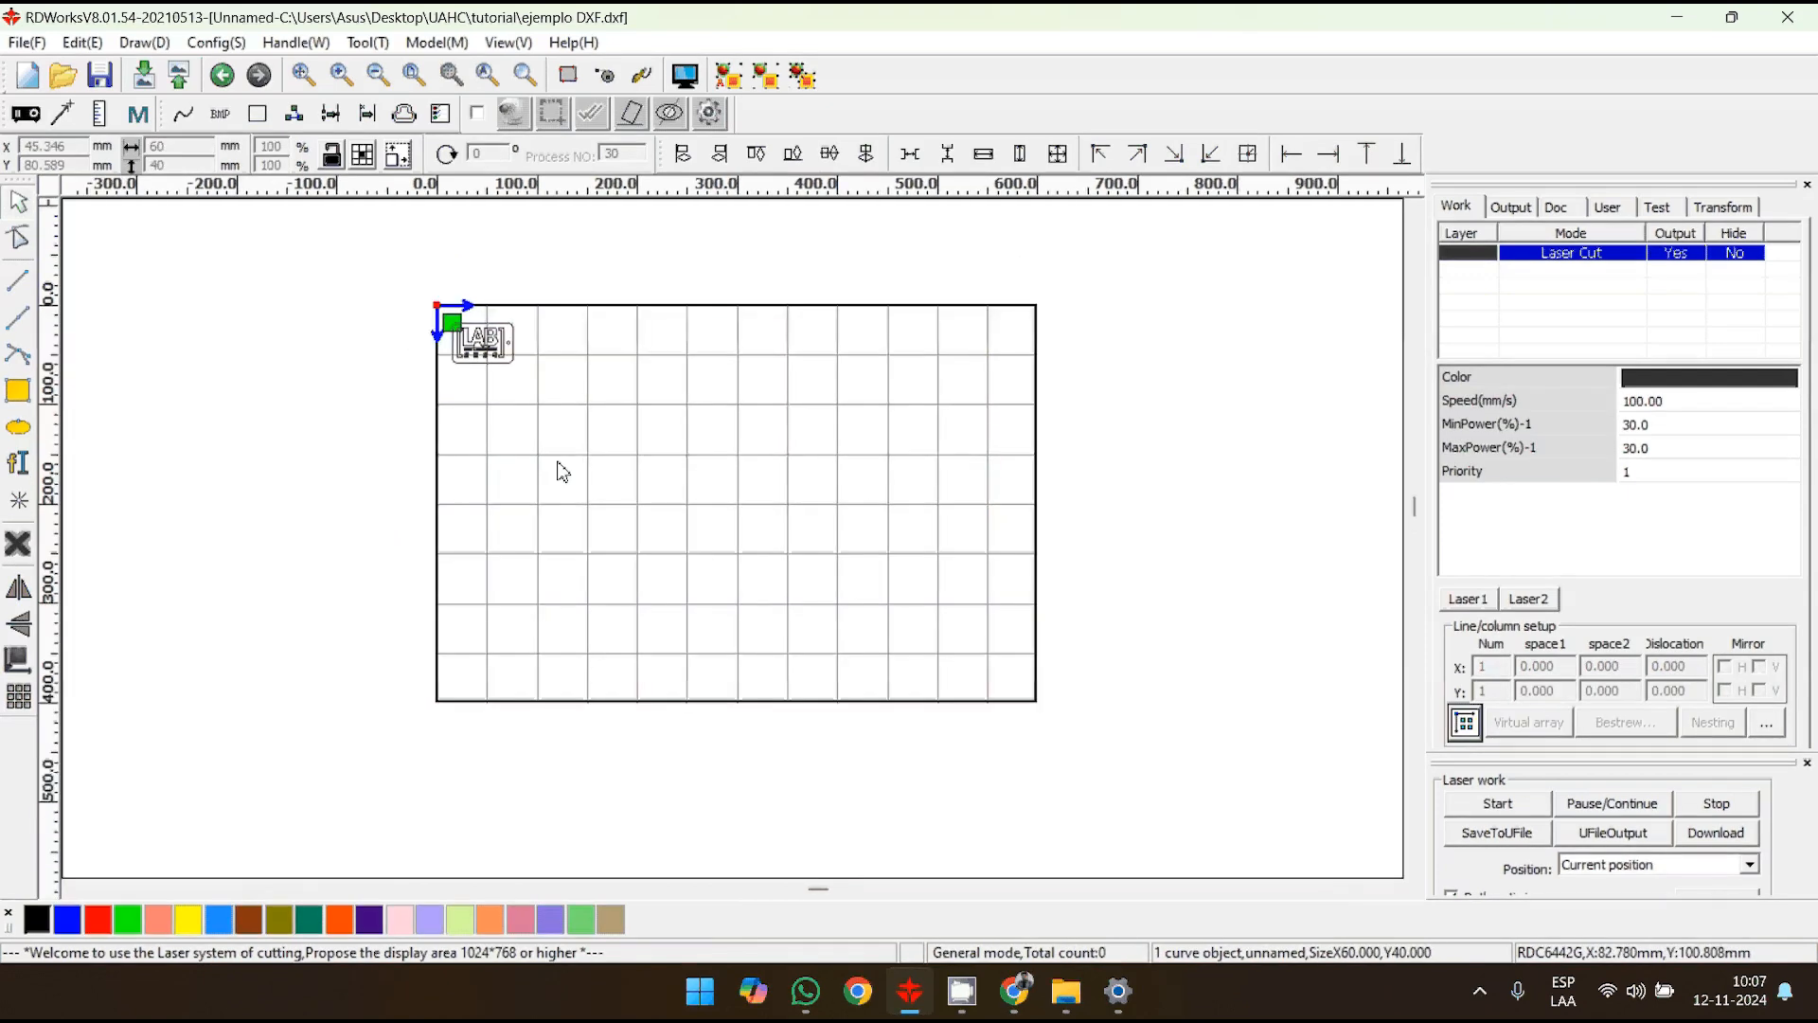
scroll(681, 503, down, 1)
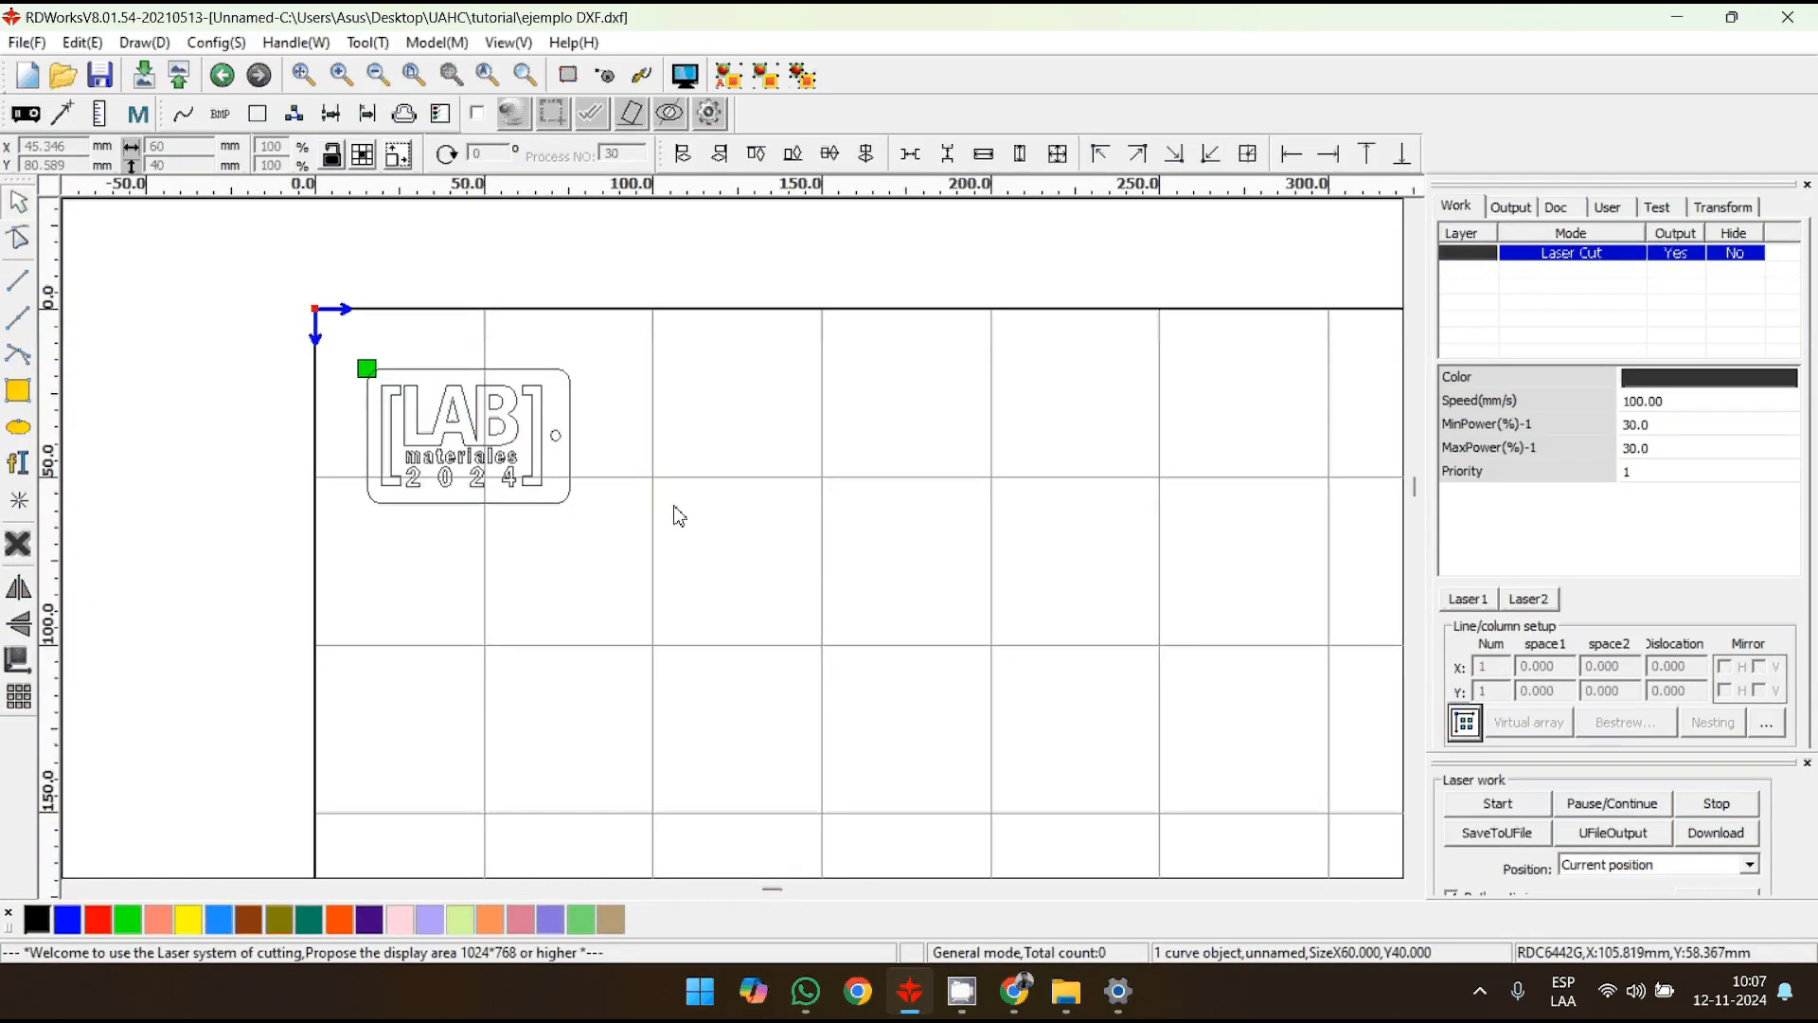
middle_drag(674, 506, 586, 503)
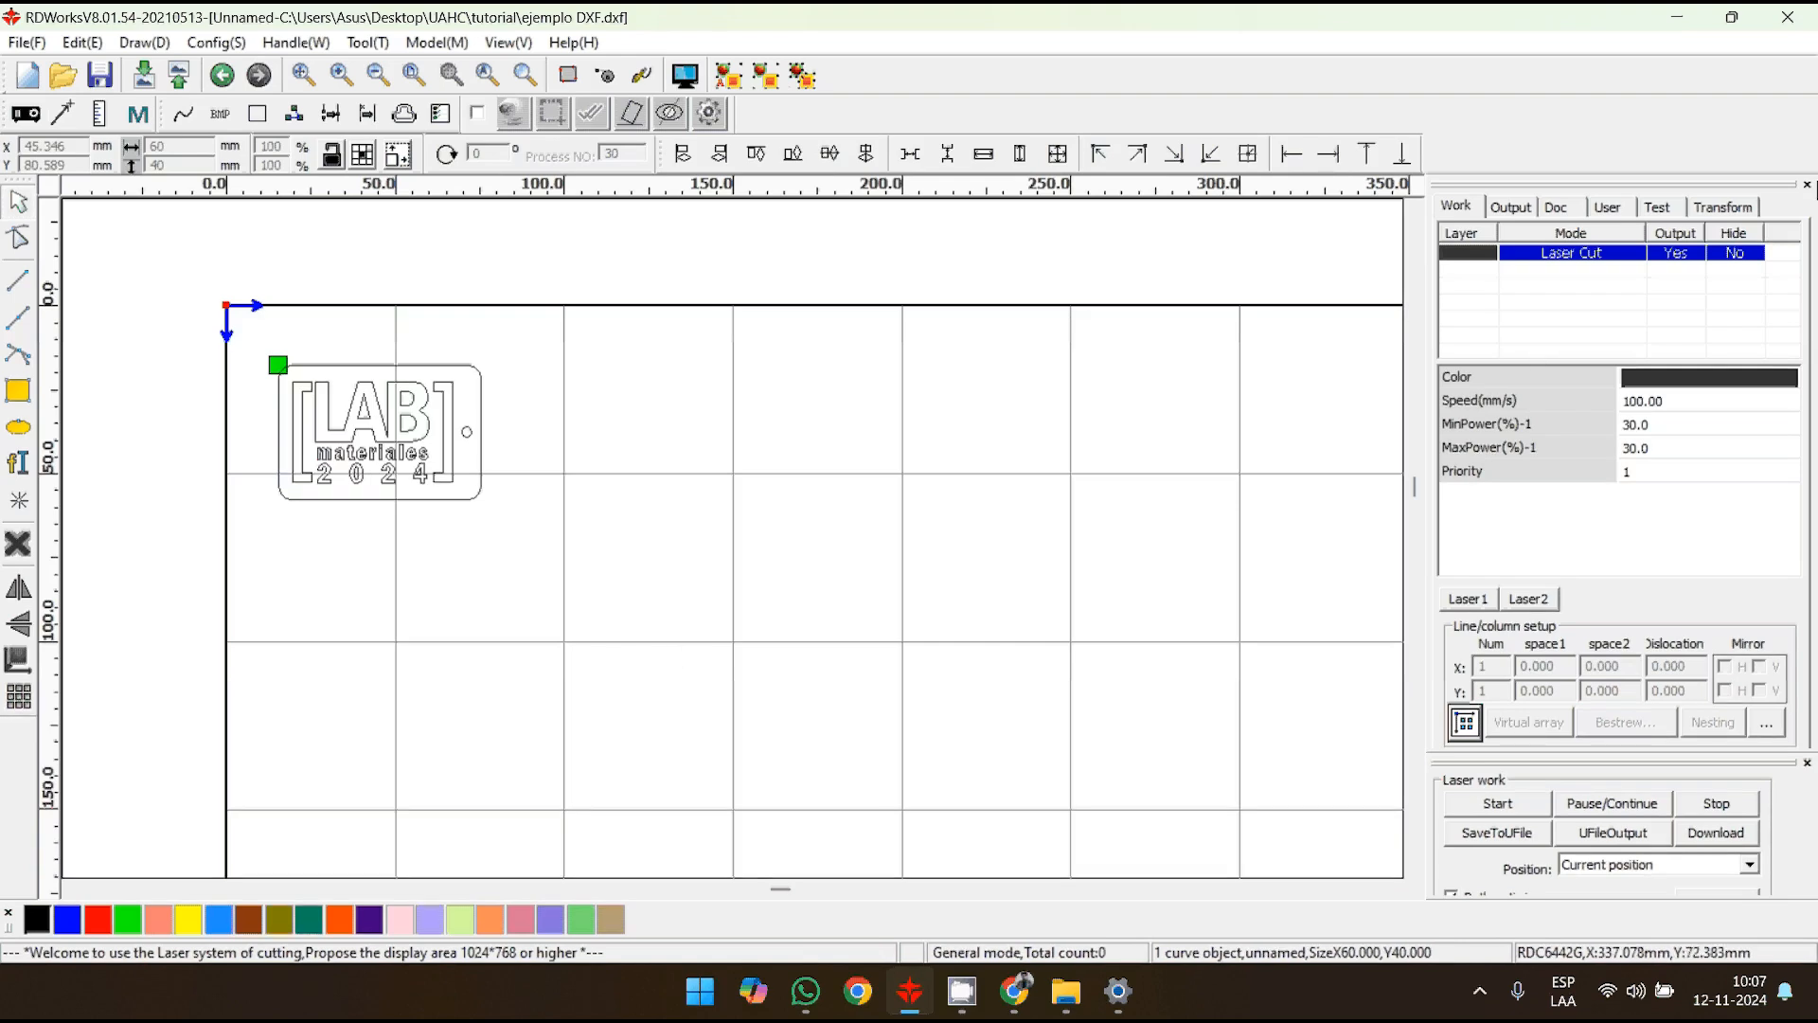
double_click(1685, 29)
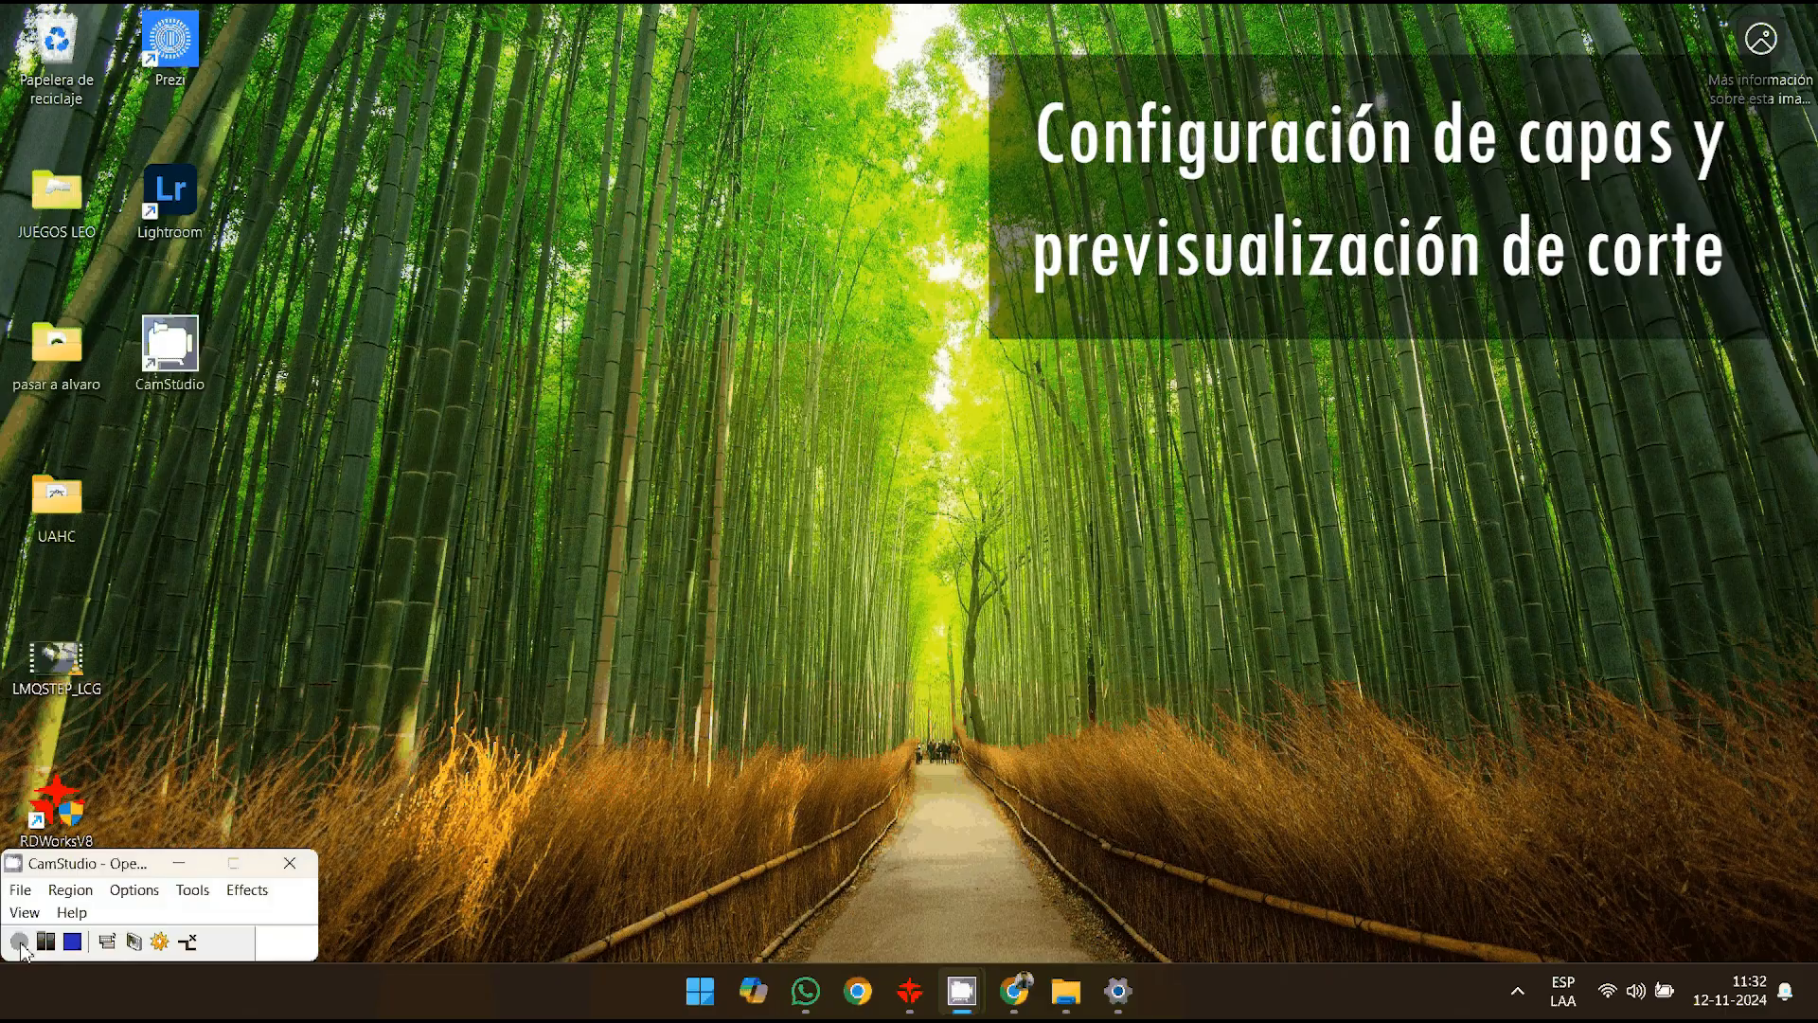
- Switch to RDWorks and inspect the tag by selecting its outer outline, the opening of the A and the whole design
click(908, 991)
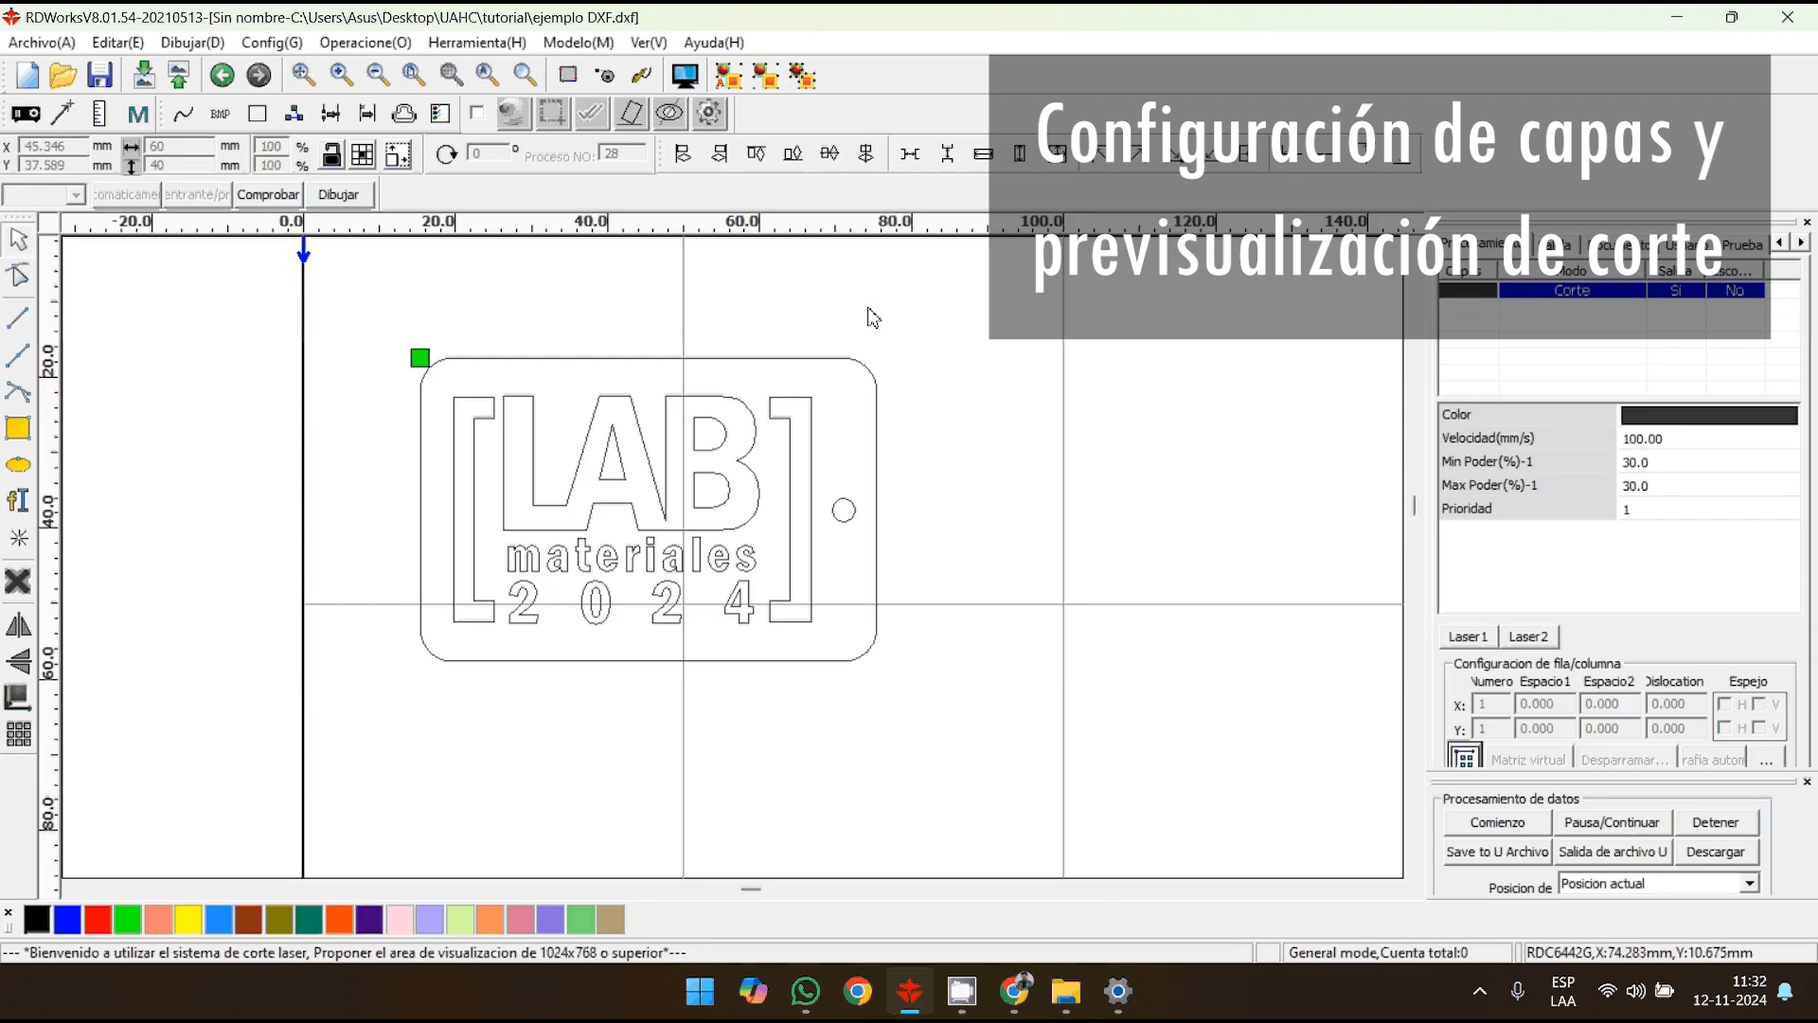
click(630, 360)
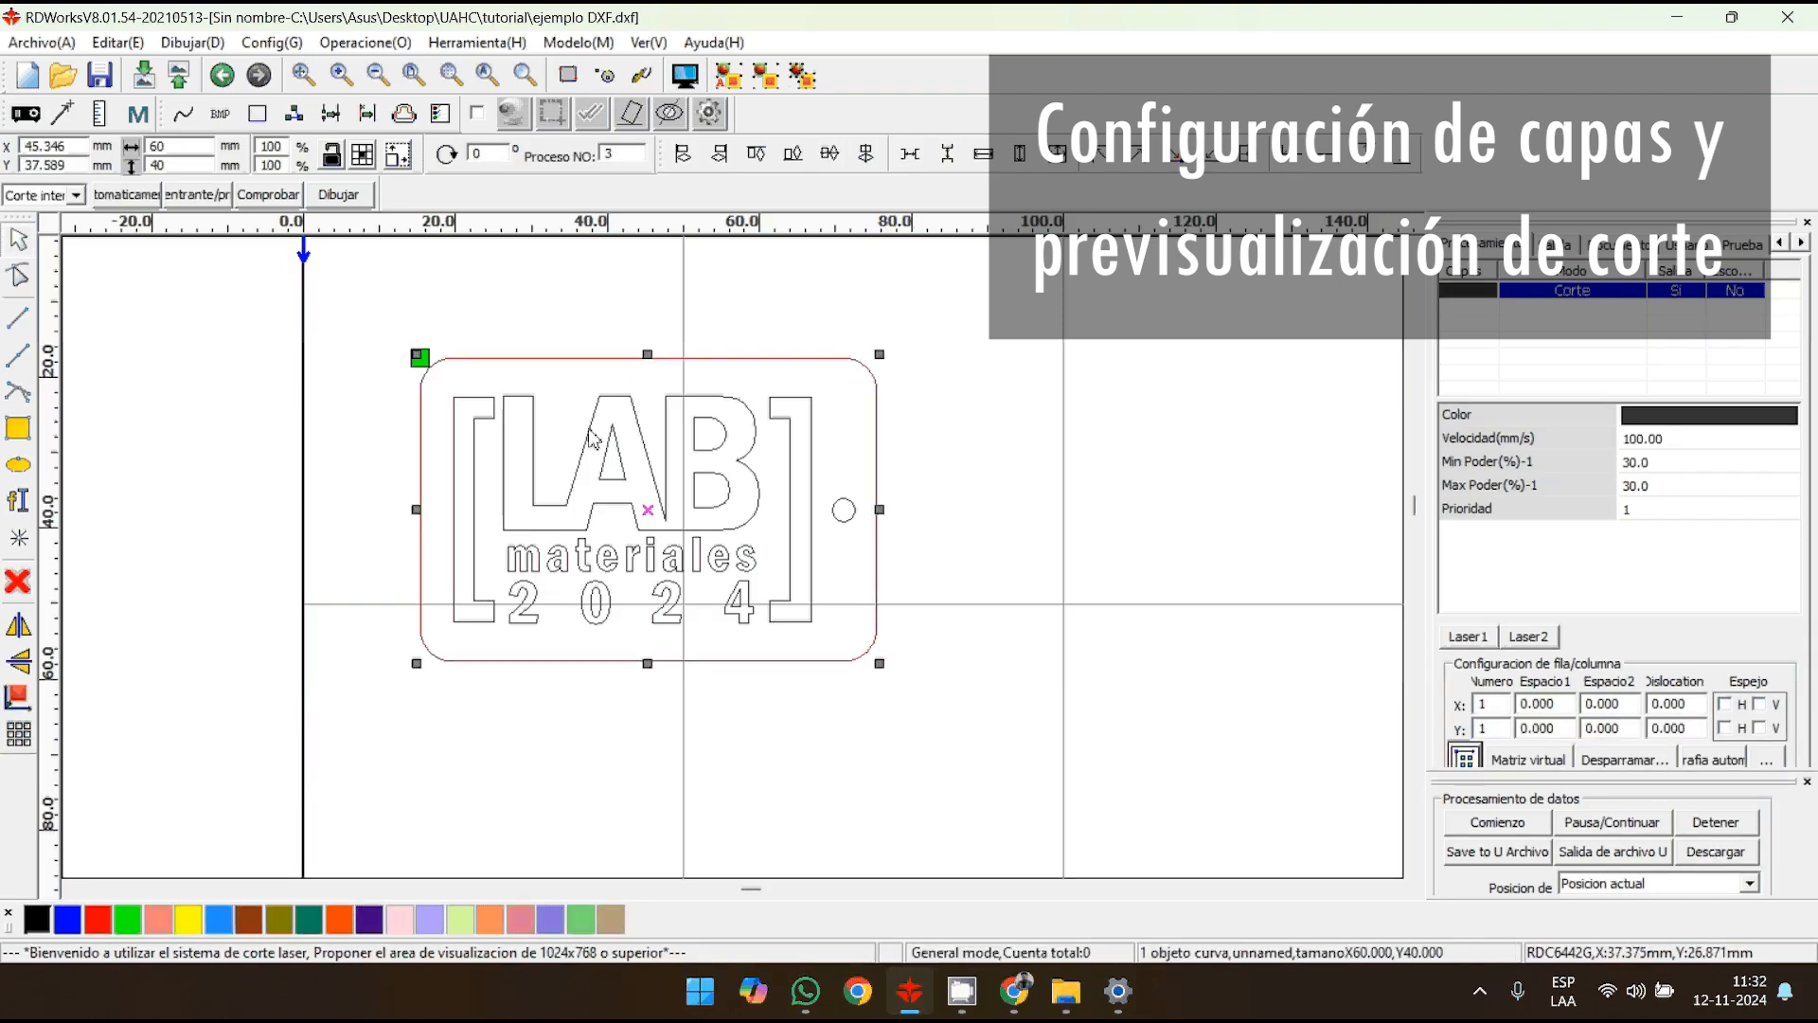
click(621, 441)
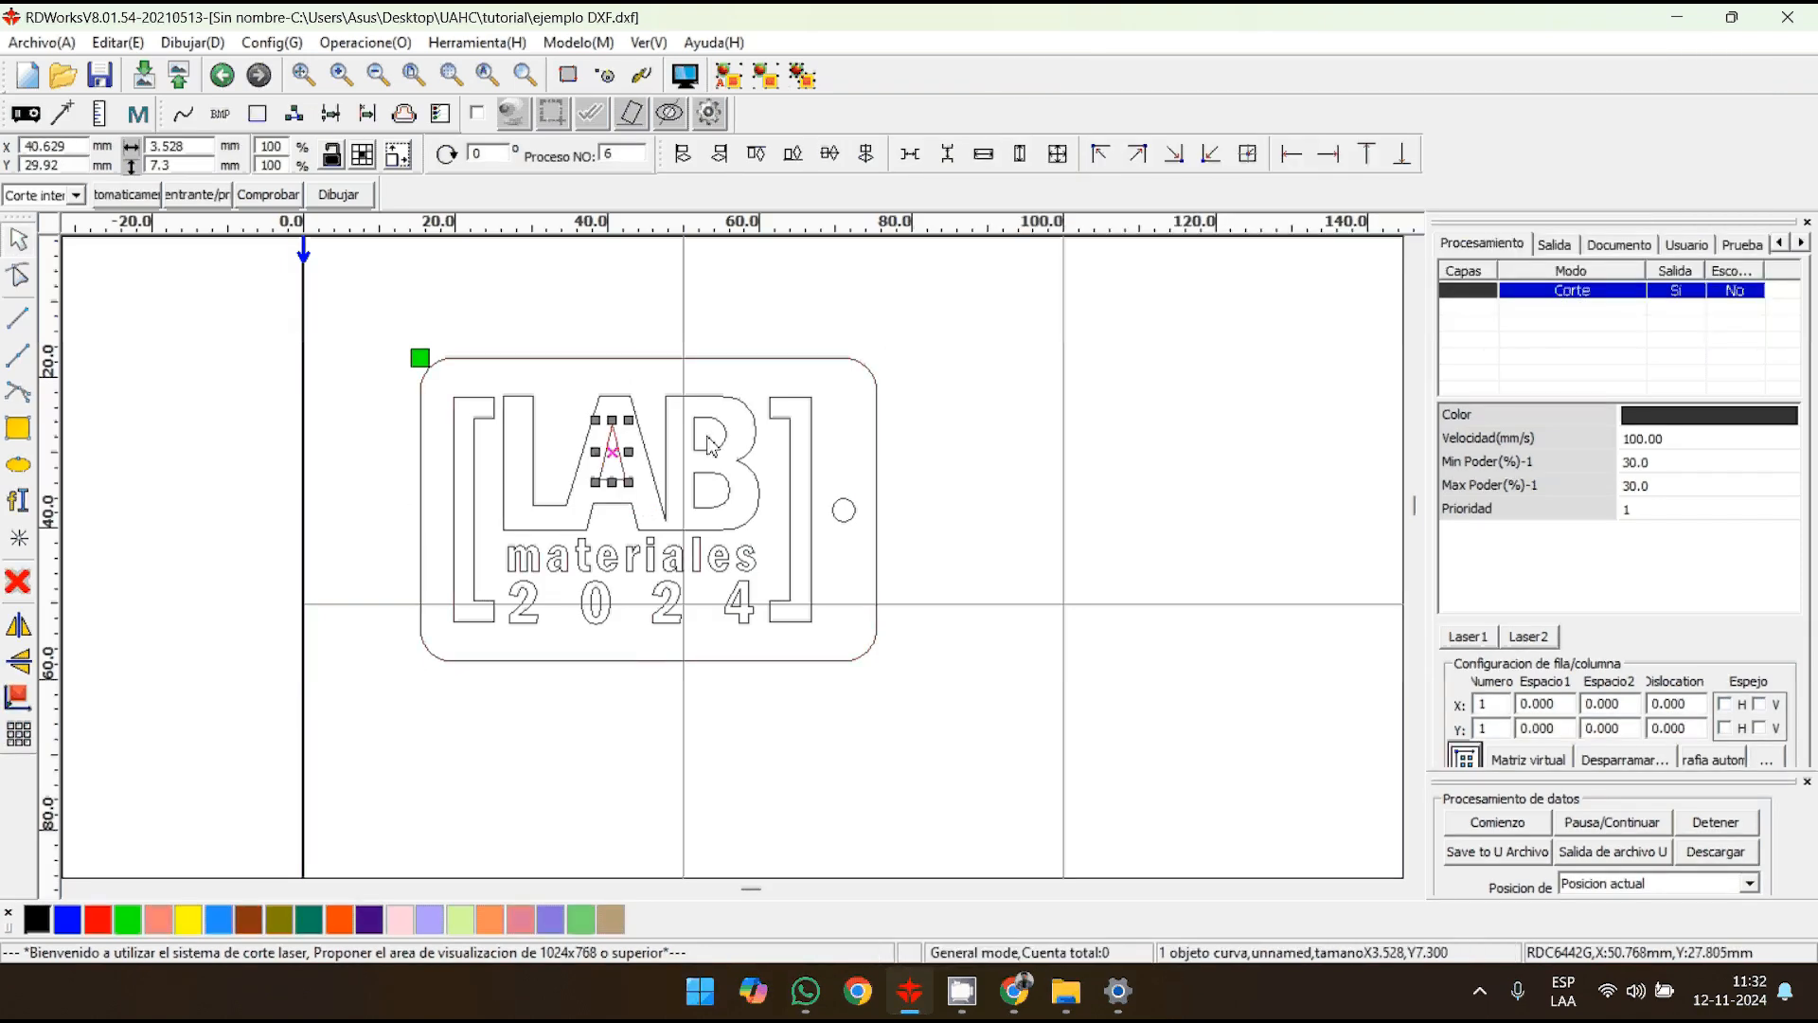
drag(941, 672, 373, 312)
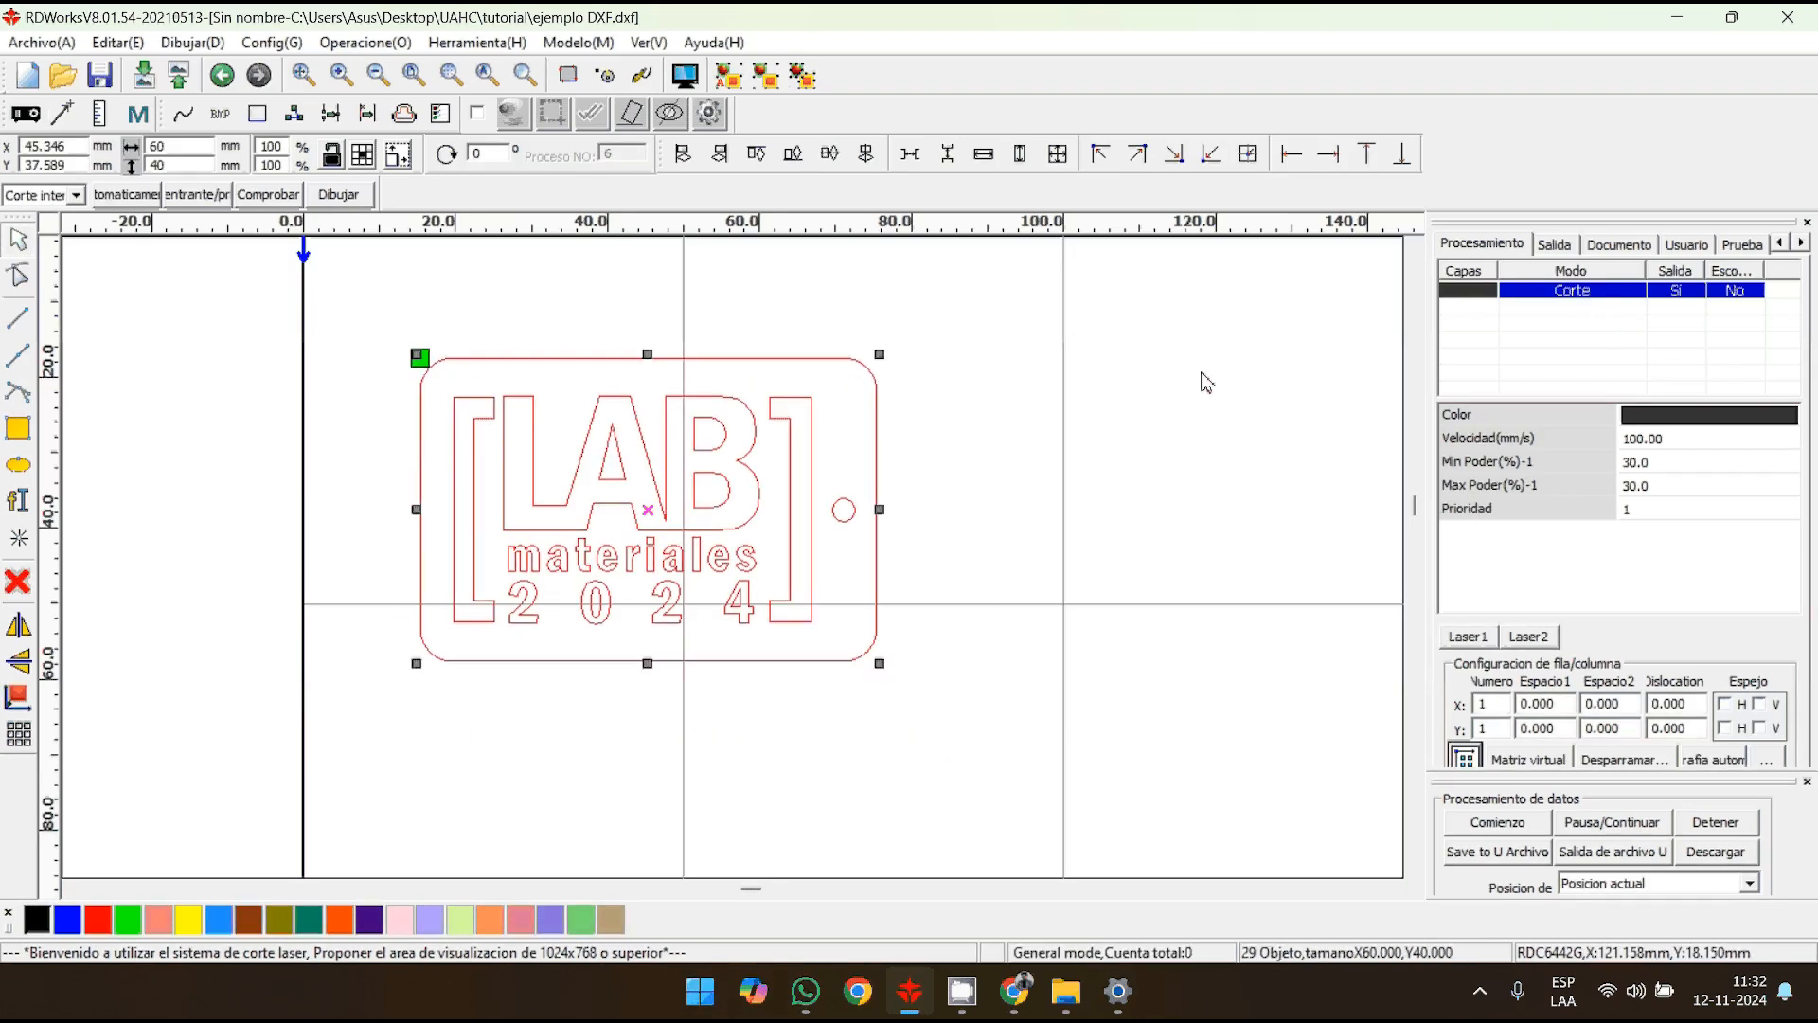
- Assign the LAB letters, the word "materiales" and the digits 2024 to a blue layer, leaving out the brackets and outline
click(885, 446)
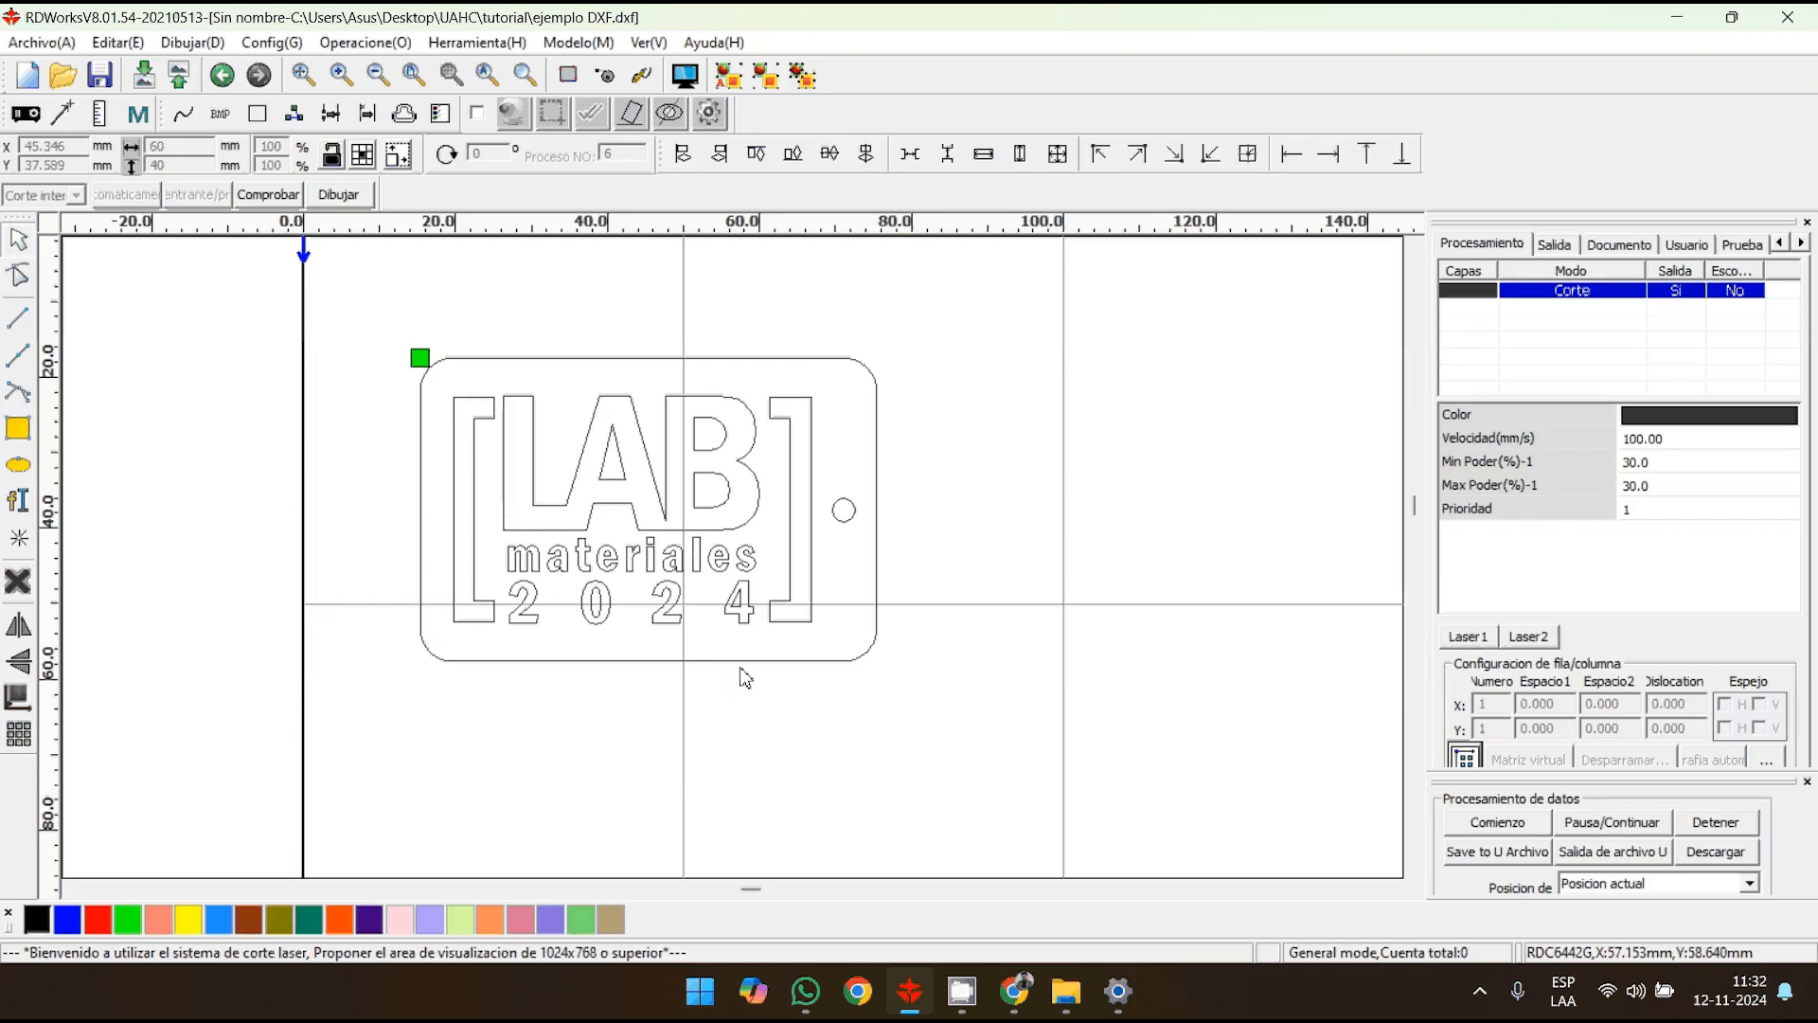
drag(760, 634, 499, 380)
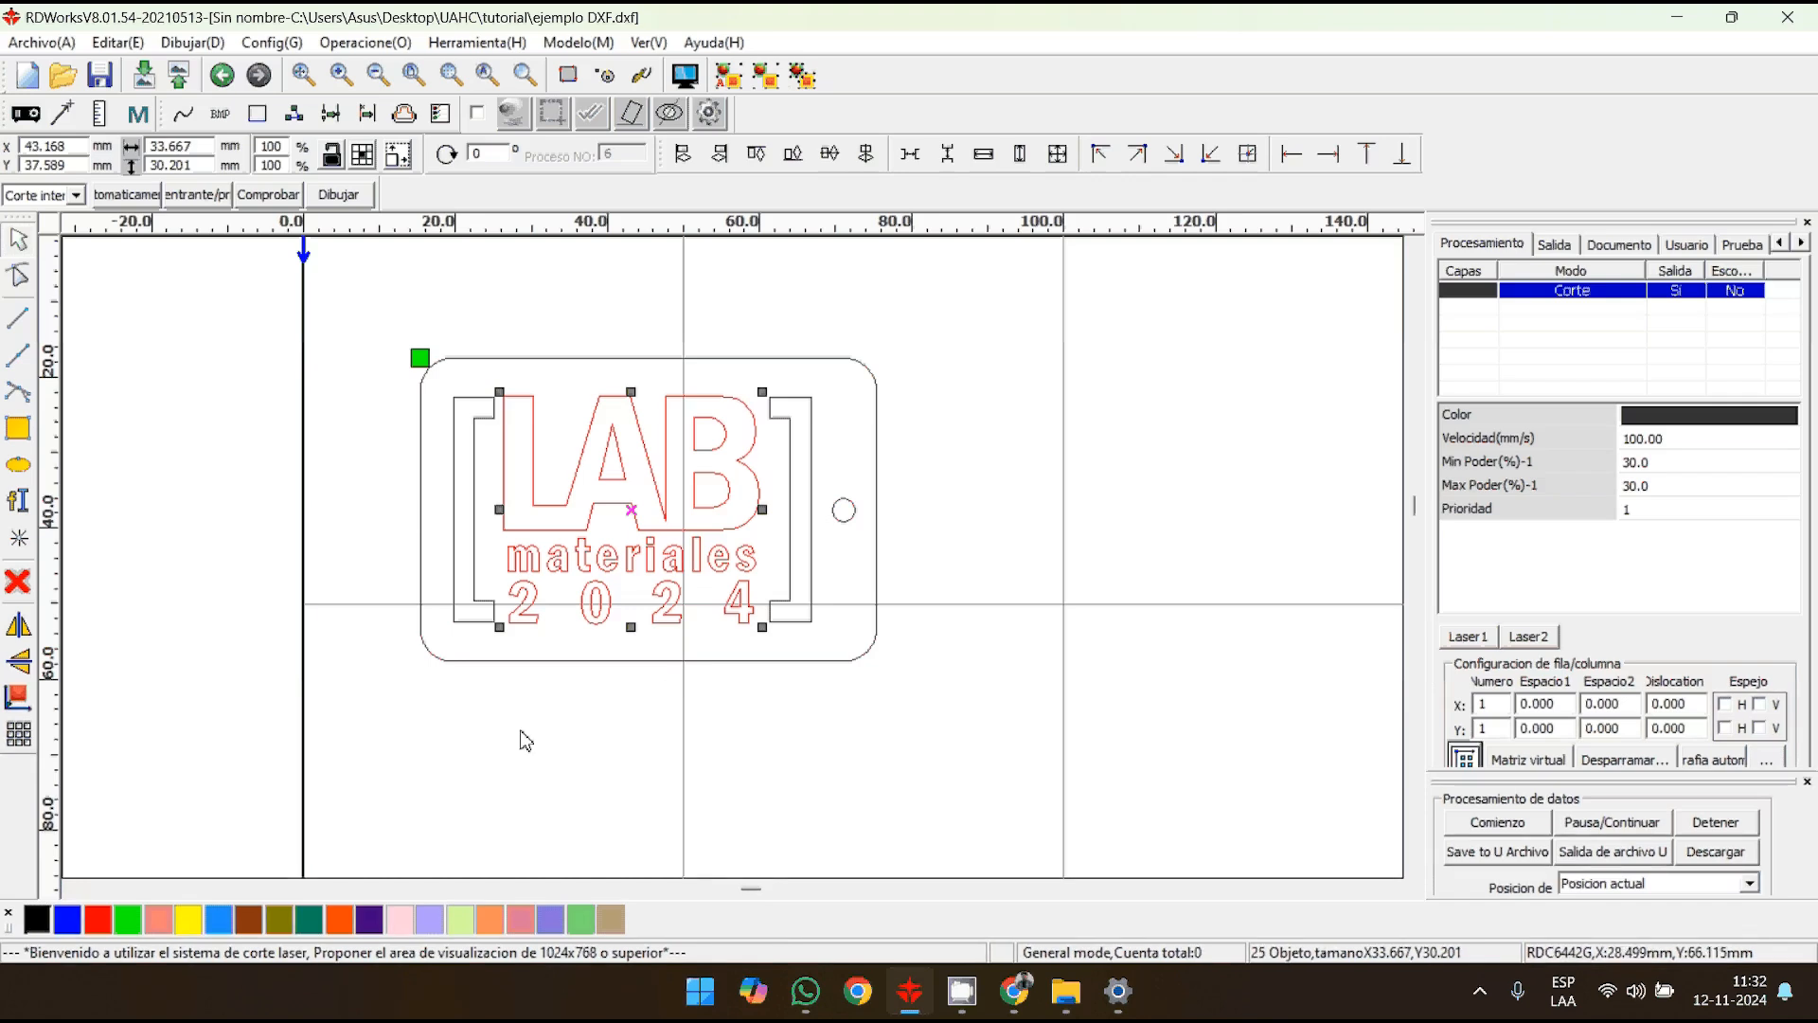
click(68, 918)
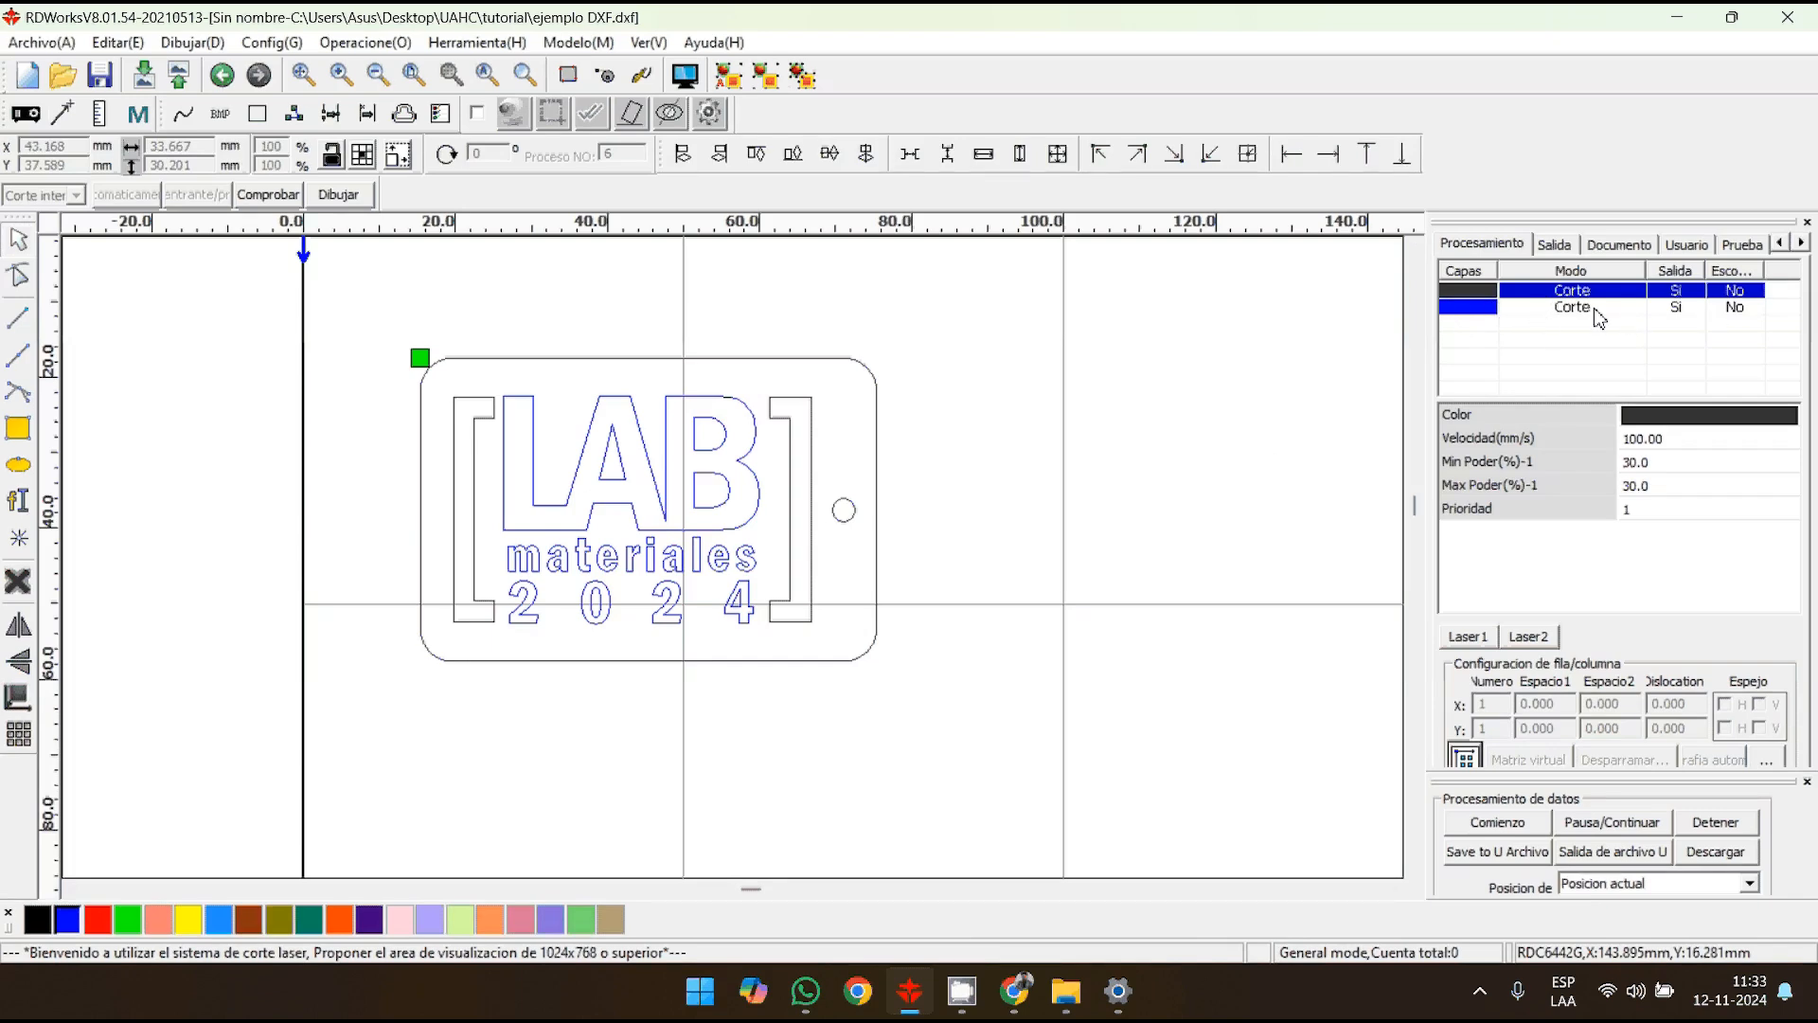
- Open the black layer's parameters, keep its output set to Si and set its speed to 17 mm/s
double_click(1479, 299)
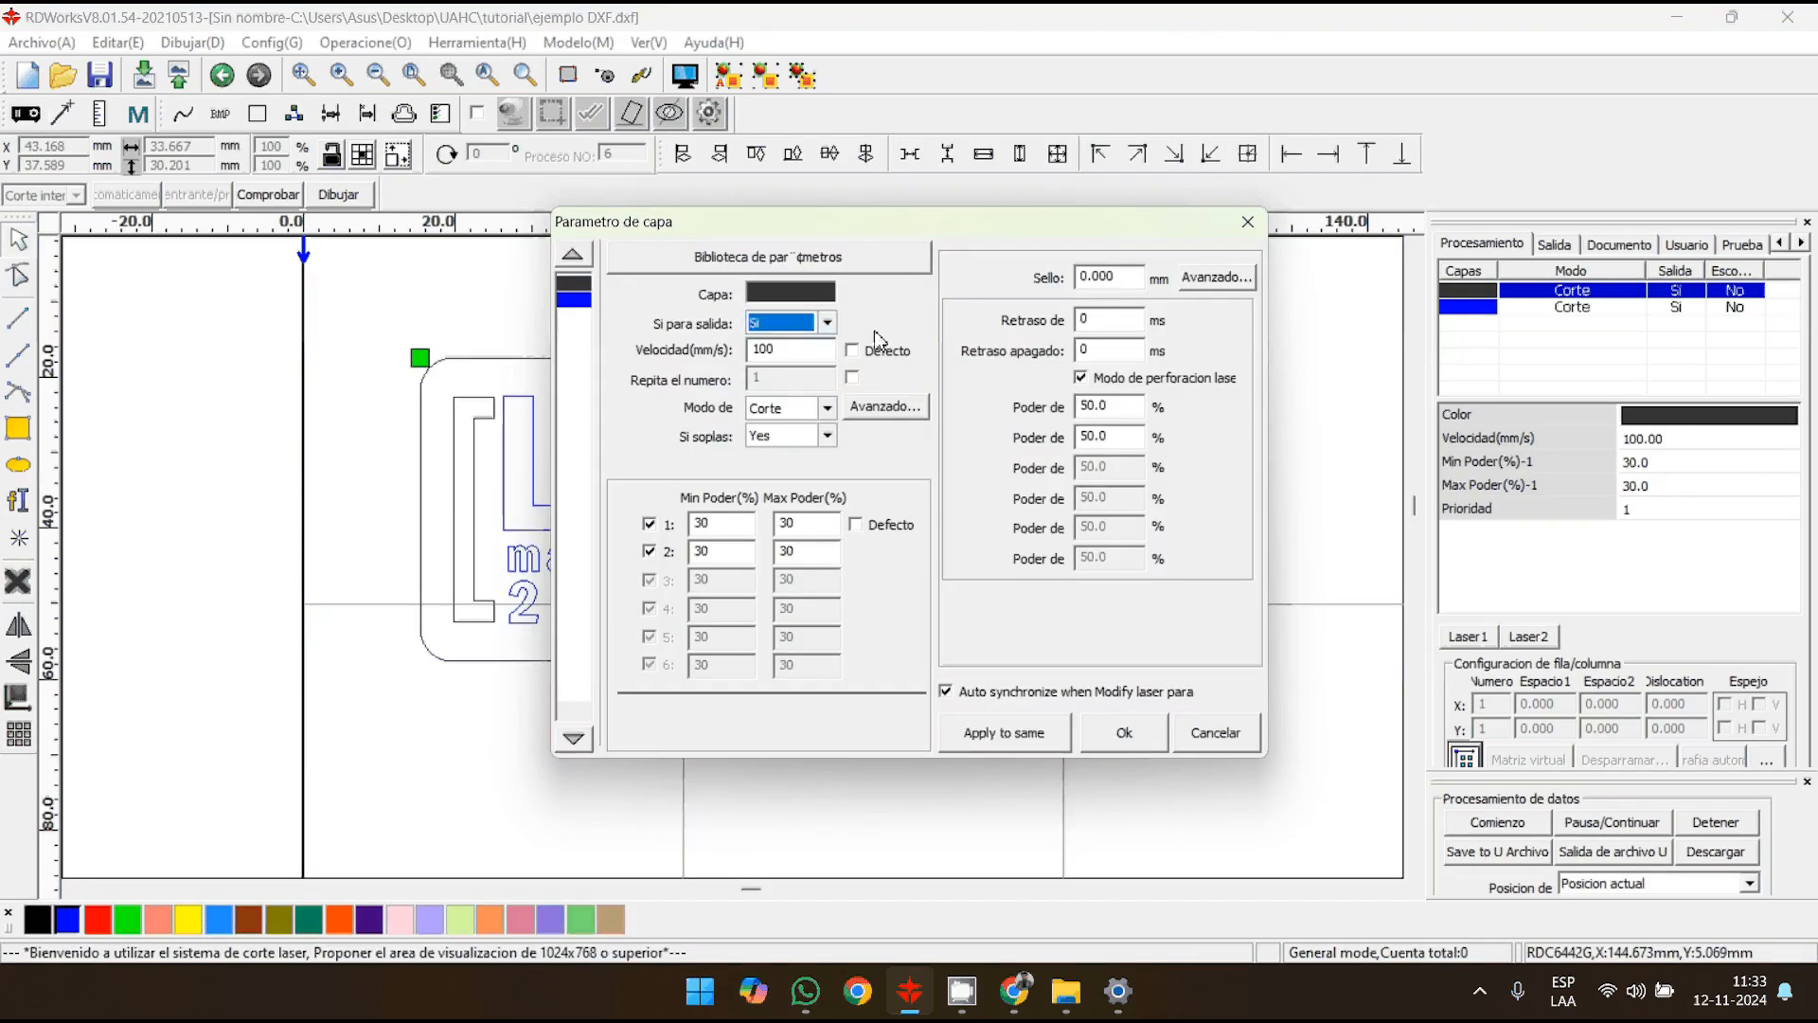
click(828, 323)
click(789, 358)
key(Tab)
text(1)
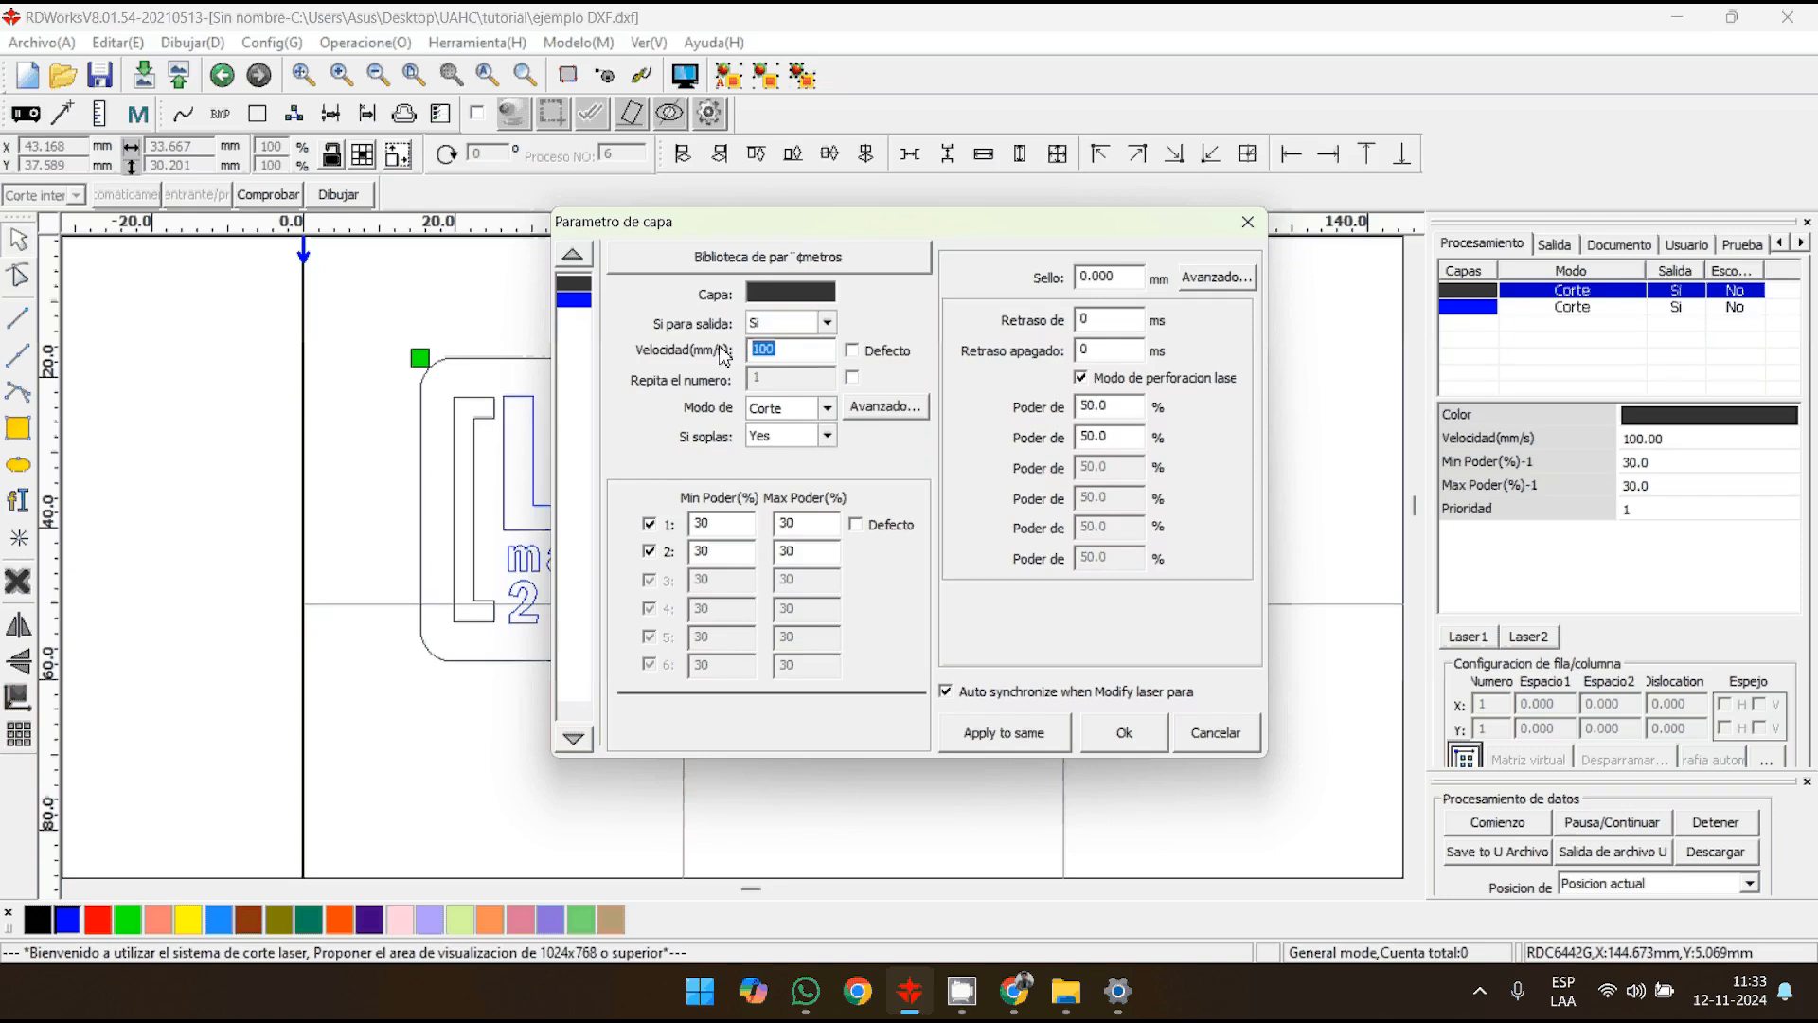
text(7)
- Keep the black layer's processing mode as Corte and its air blowing option as Yes
click(828, 408)
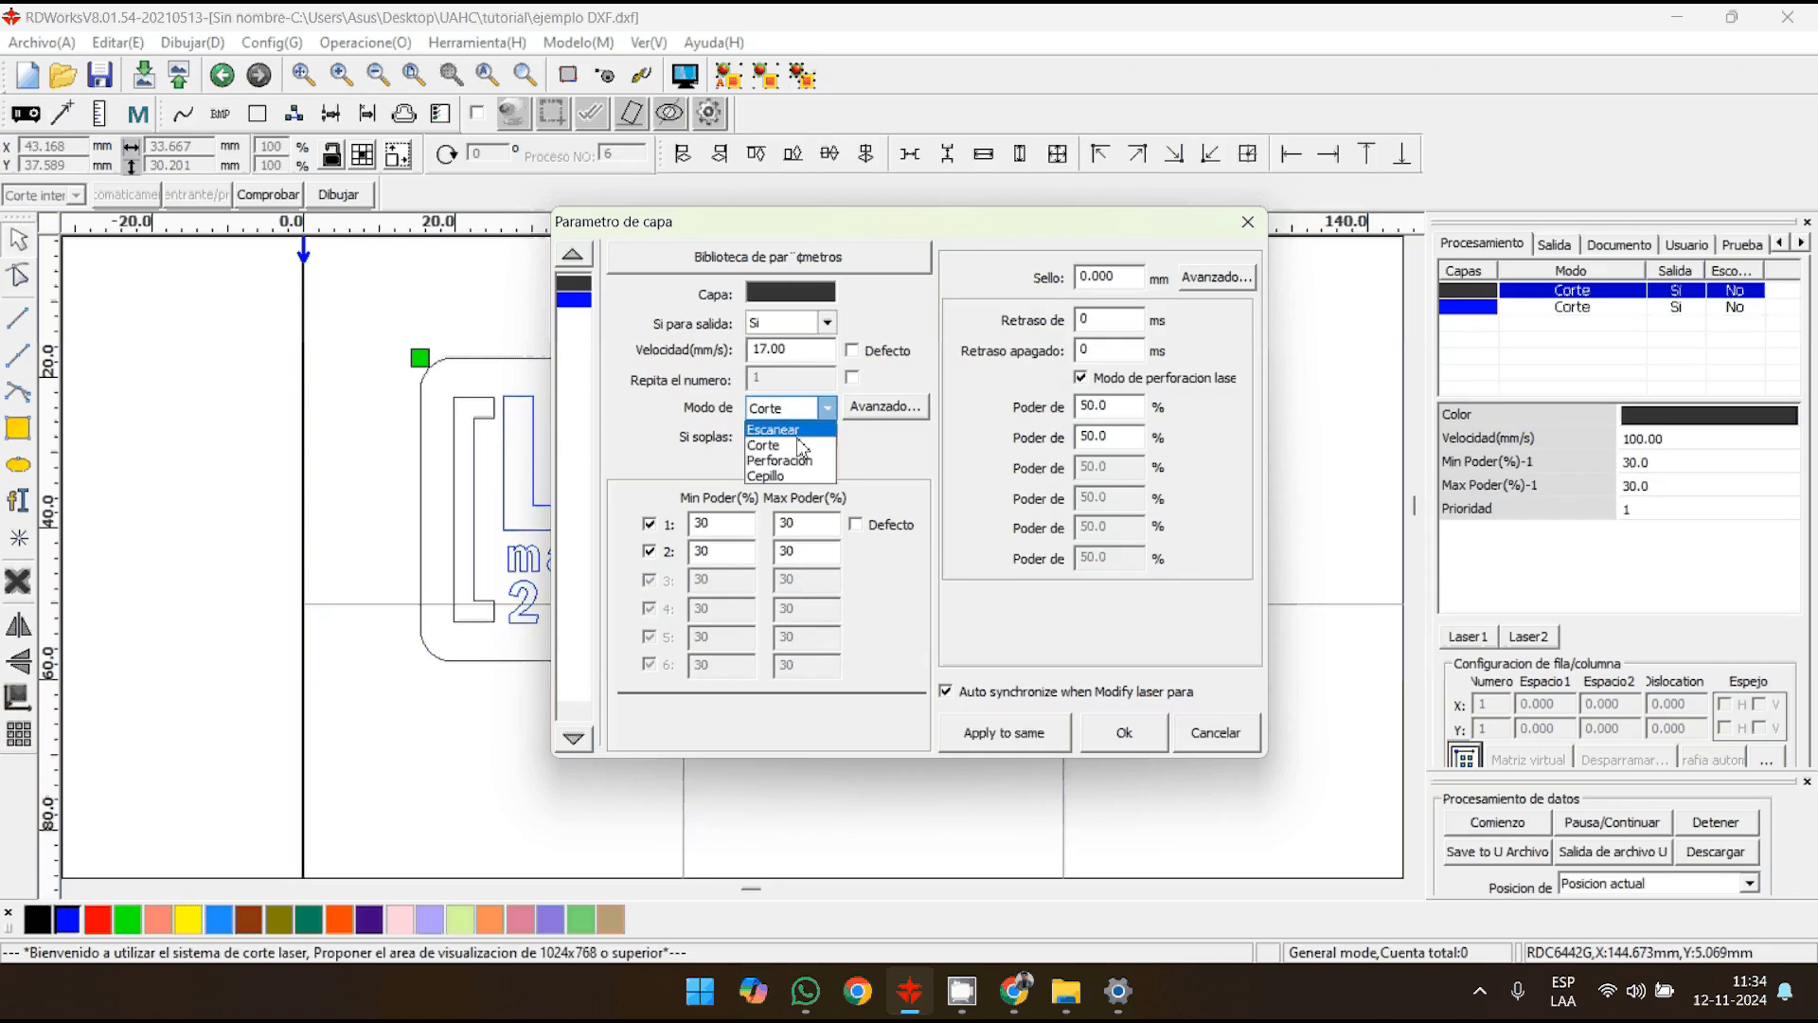
click(792, 446)
click(817, 414)
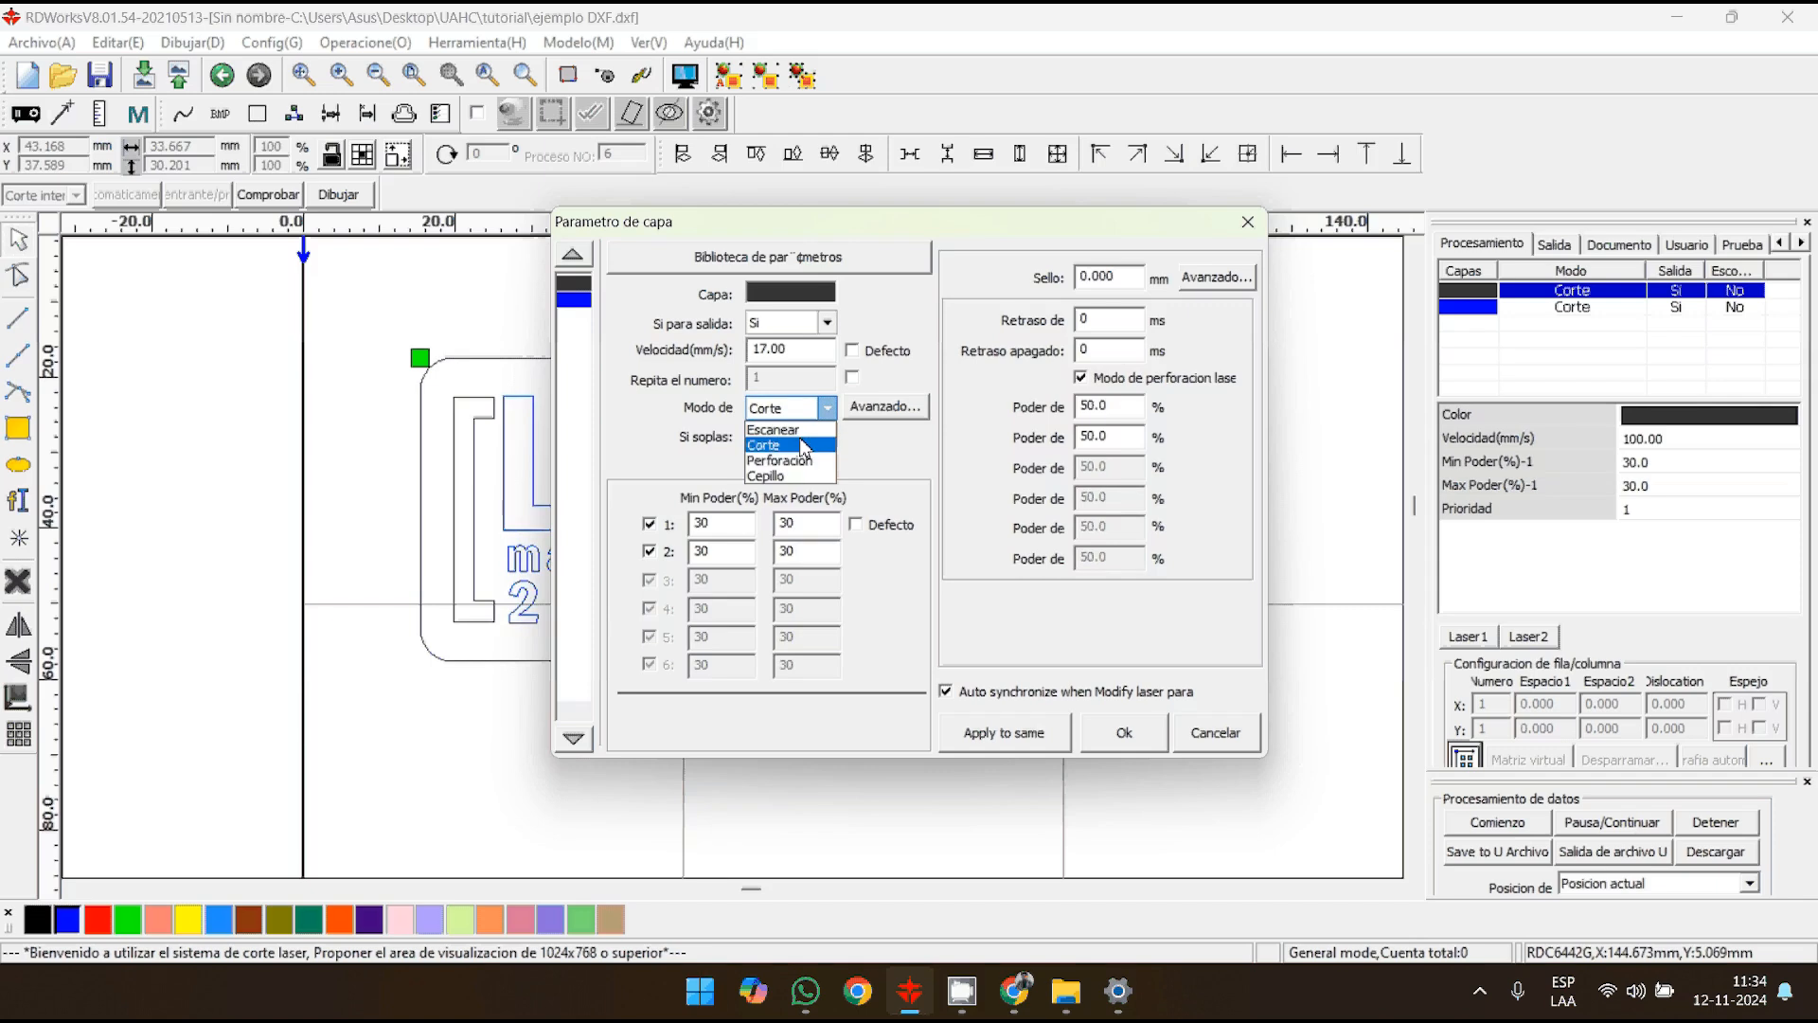
click(809, 446)
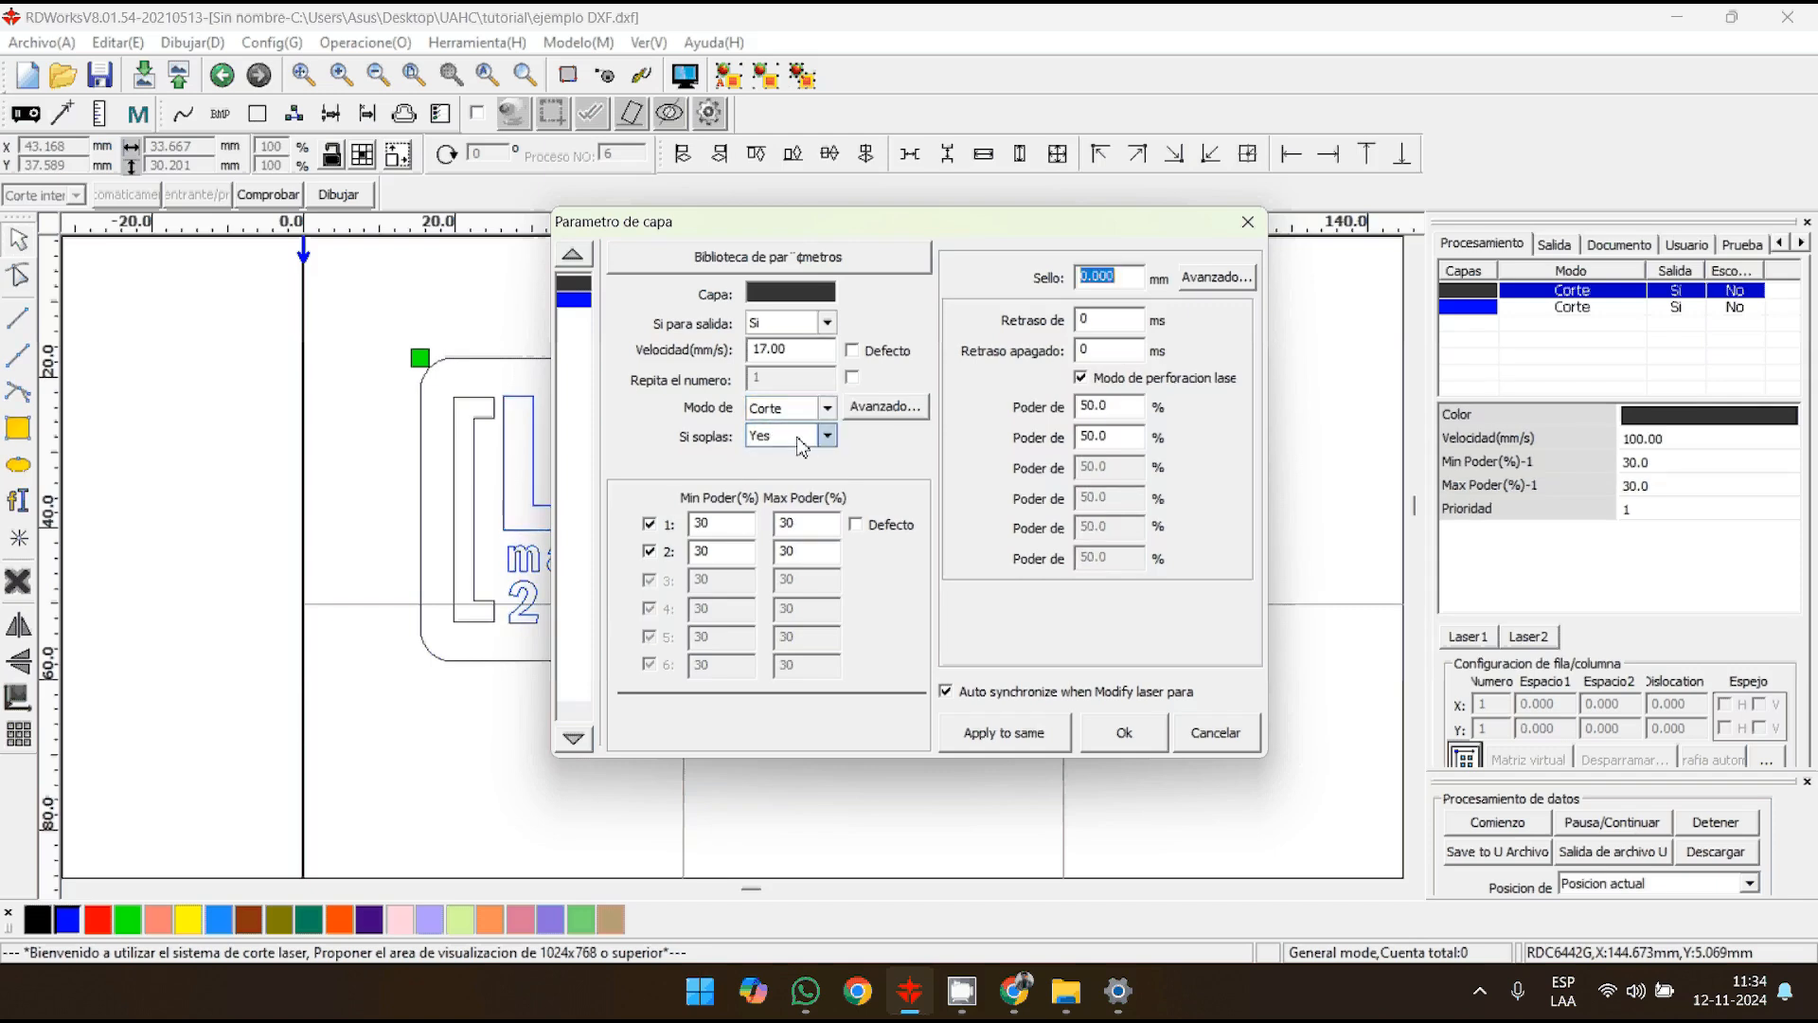
click(801, 437)
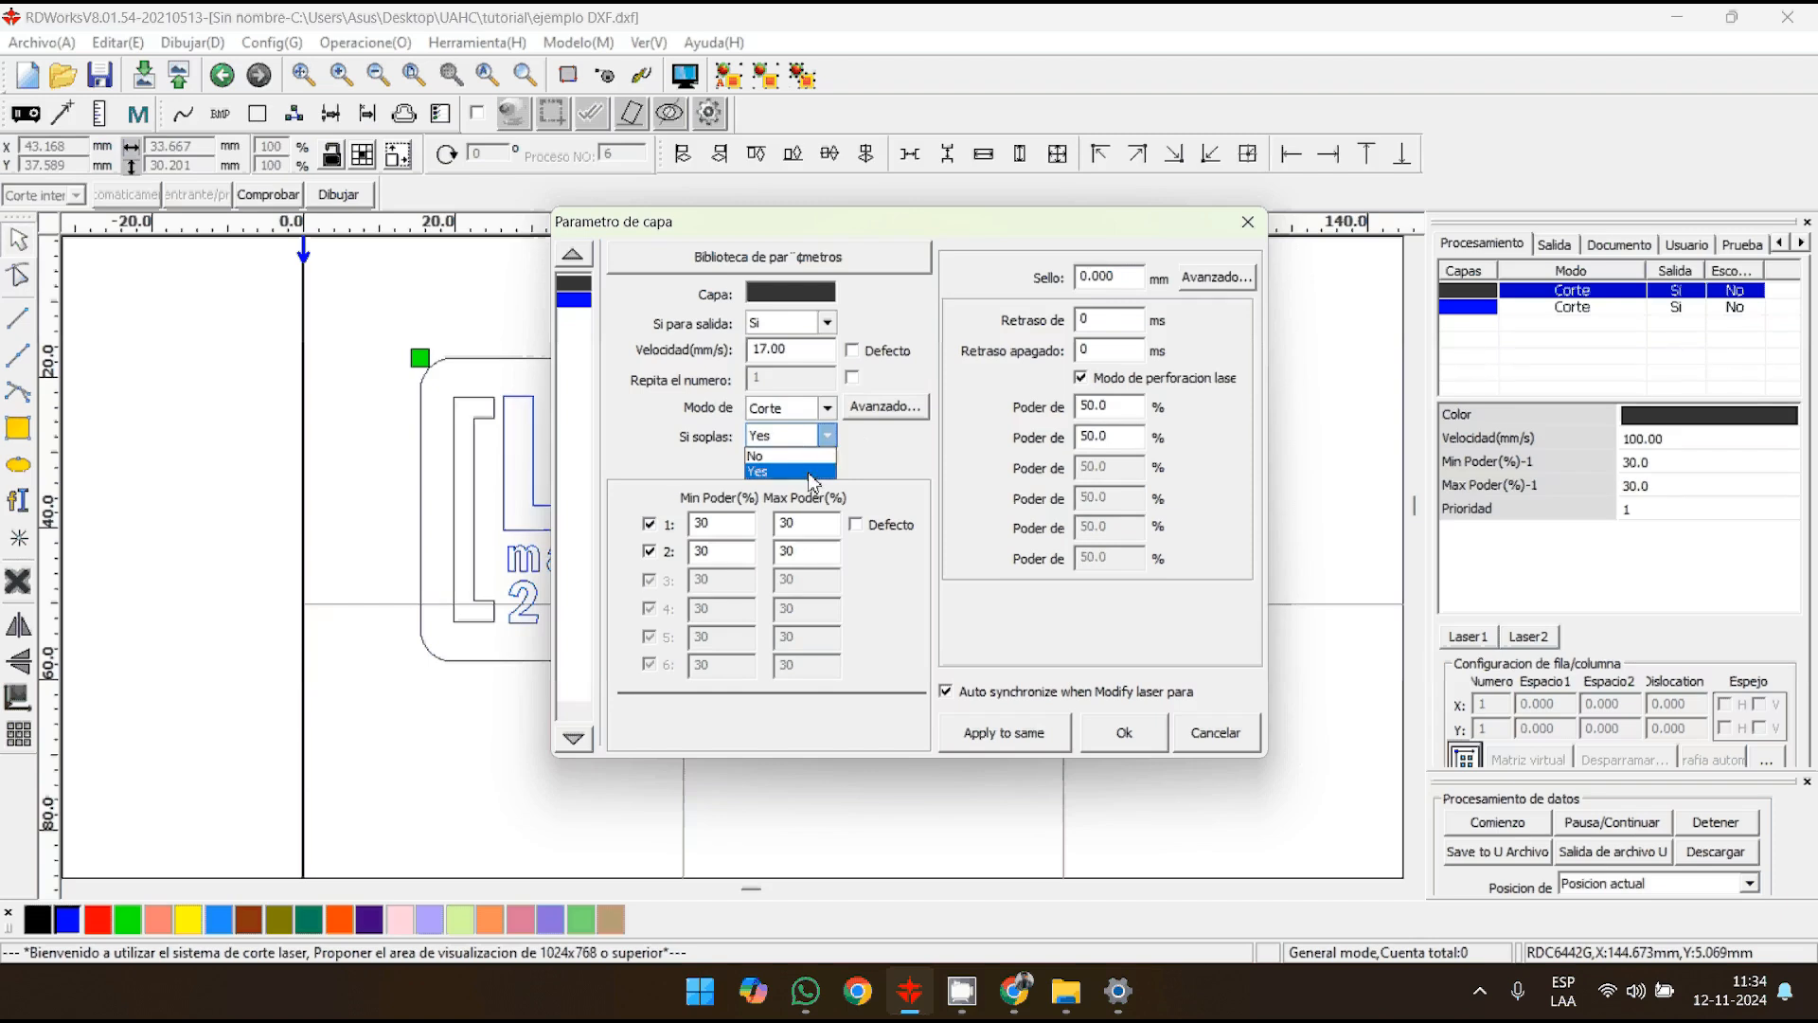
click(811, 473)
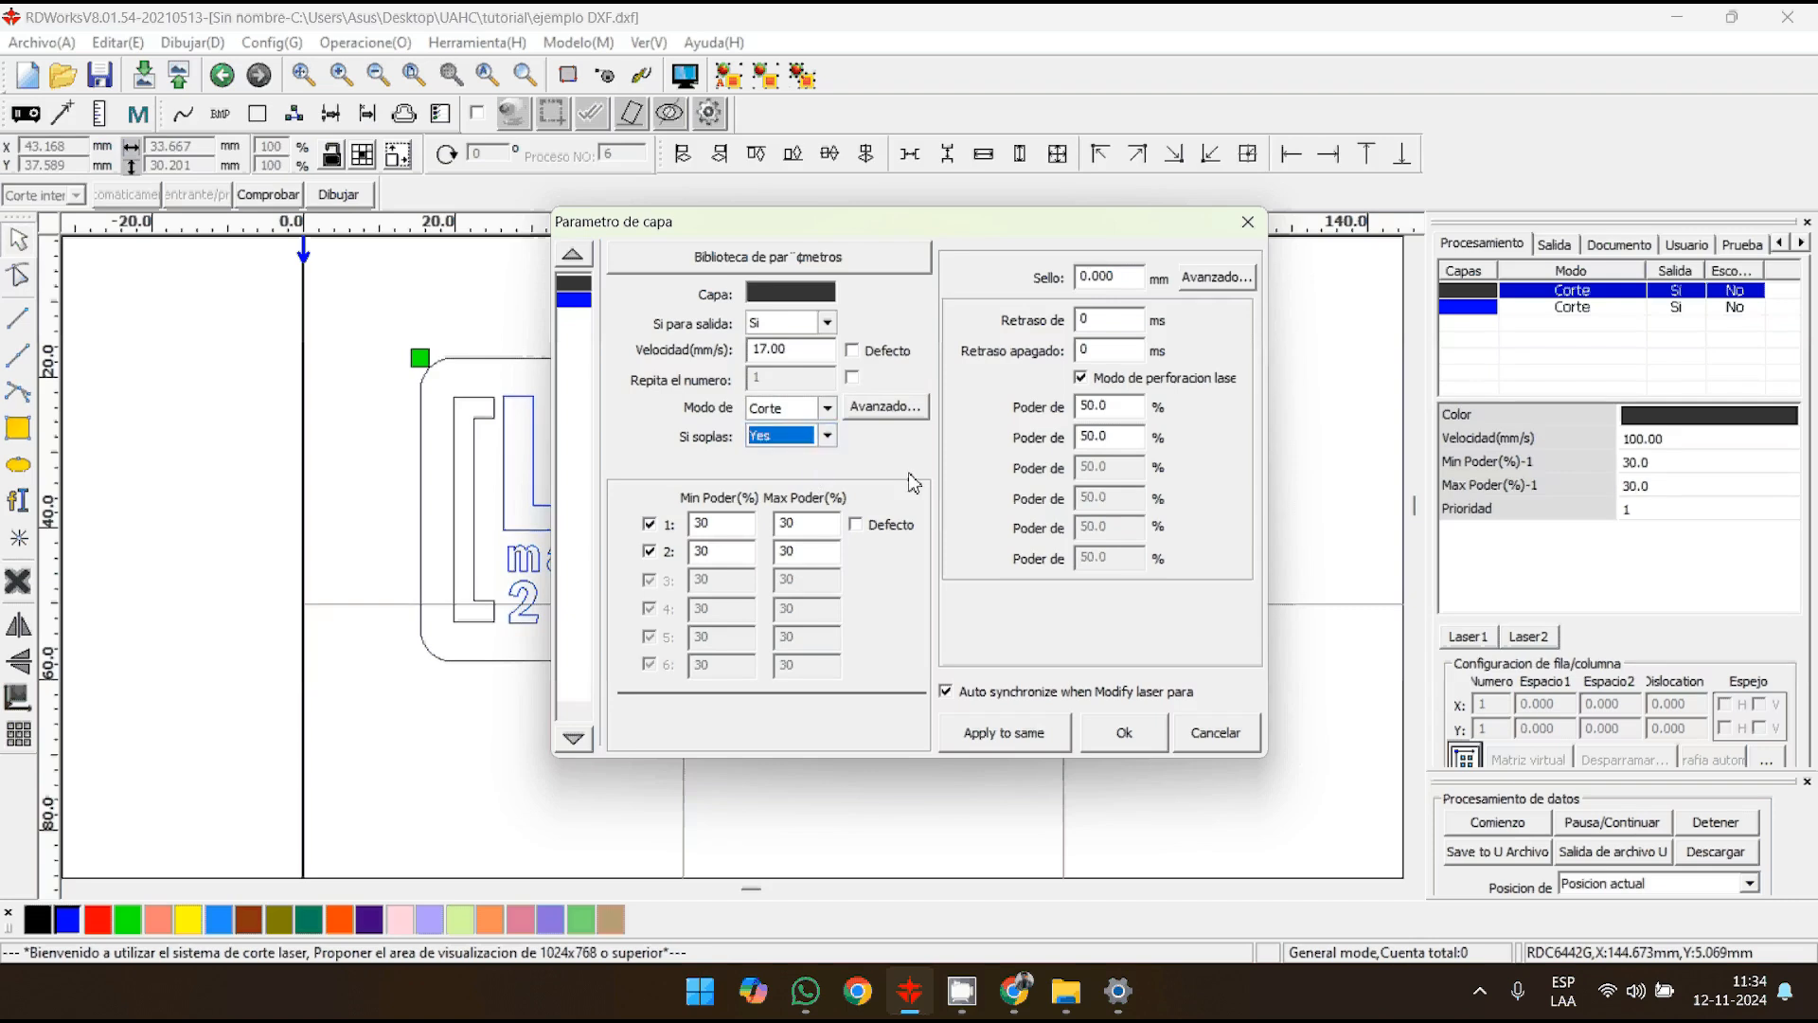
click(793, 351)
double_click(794, 353)
click(811, 353)
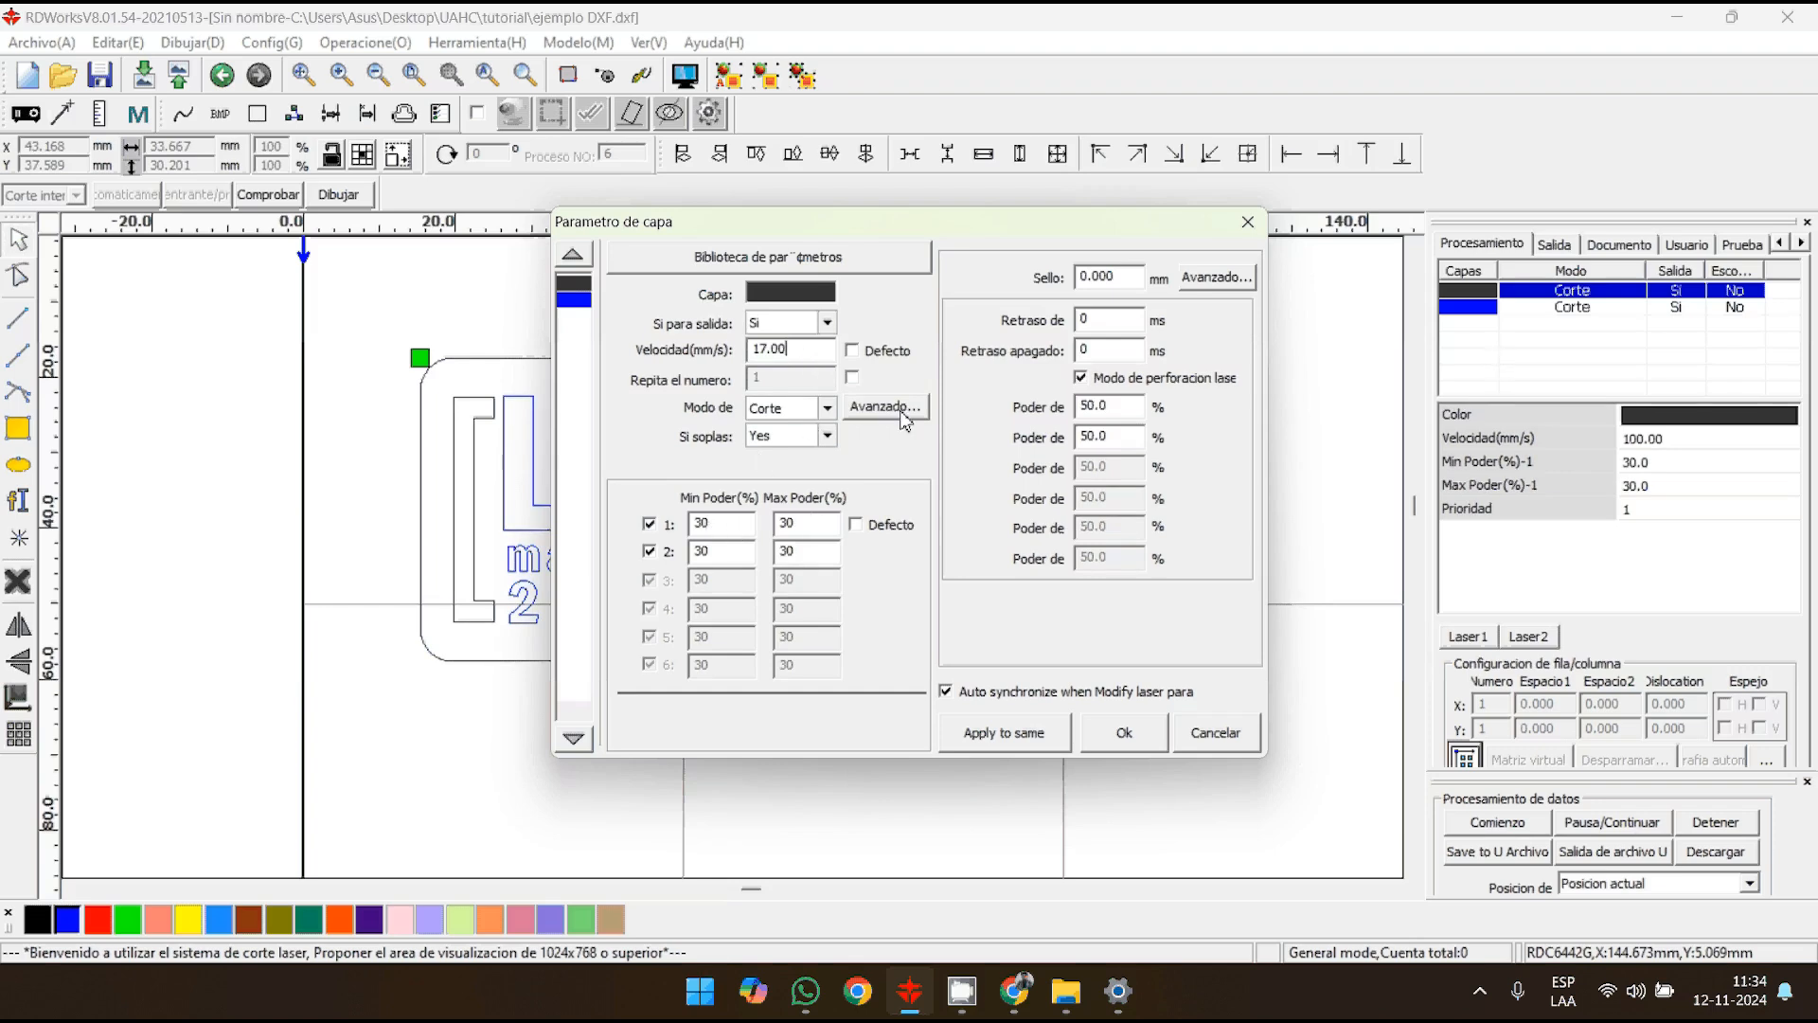
- Disable laser 2 for the black layer and set its maximum power to 50%
click(649, 553)
drag(726, 520, 655, 520)
text(50)
click(817, 528)
double_click(824, 530)
text(50)
key(Tab)
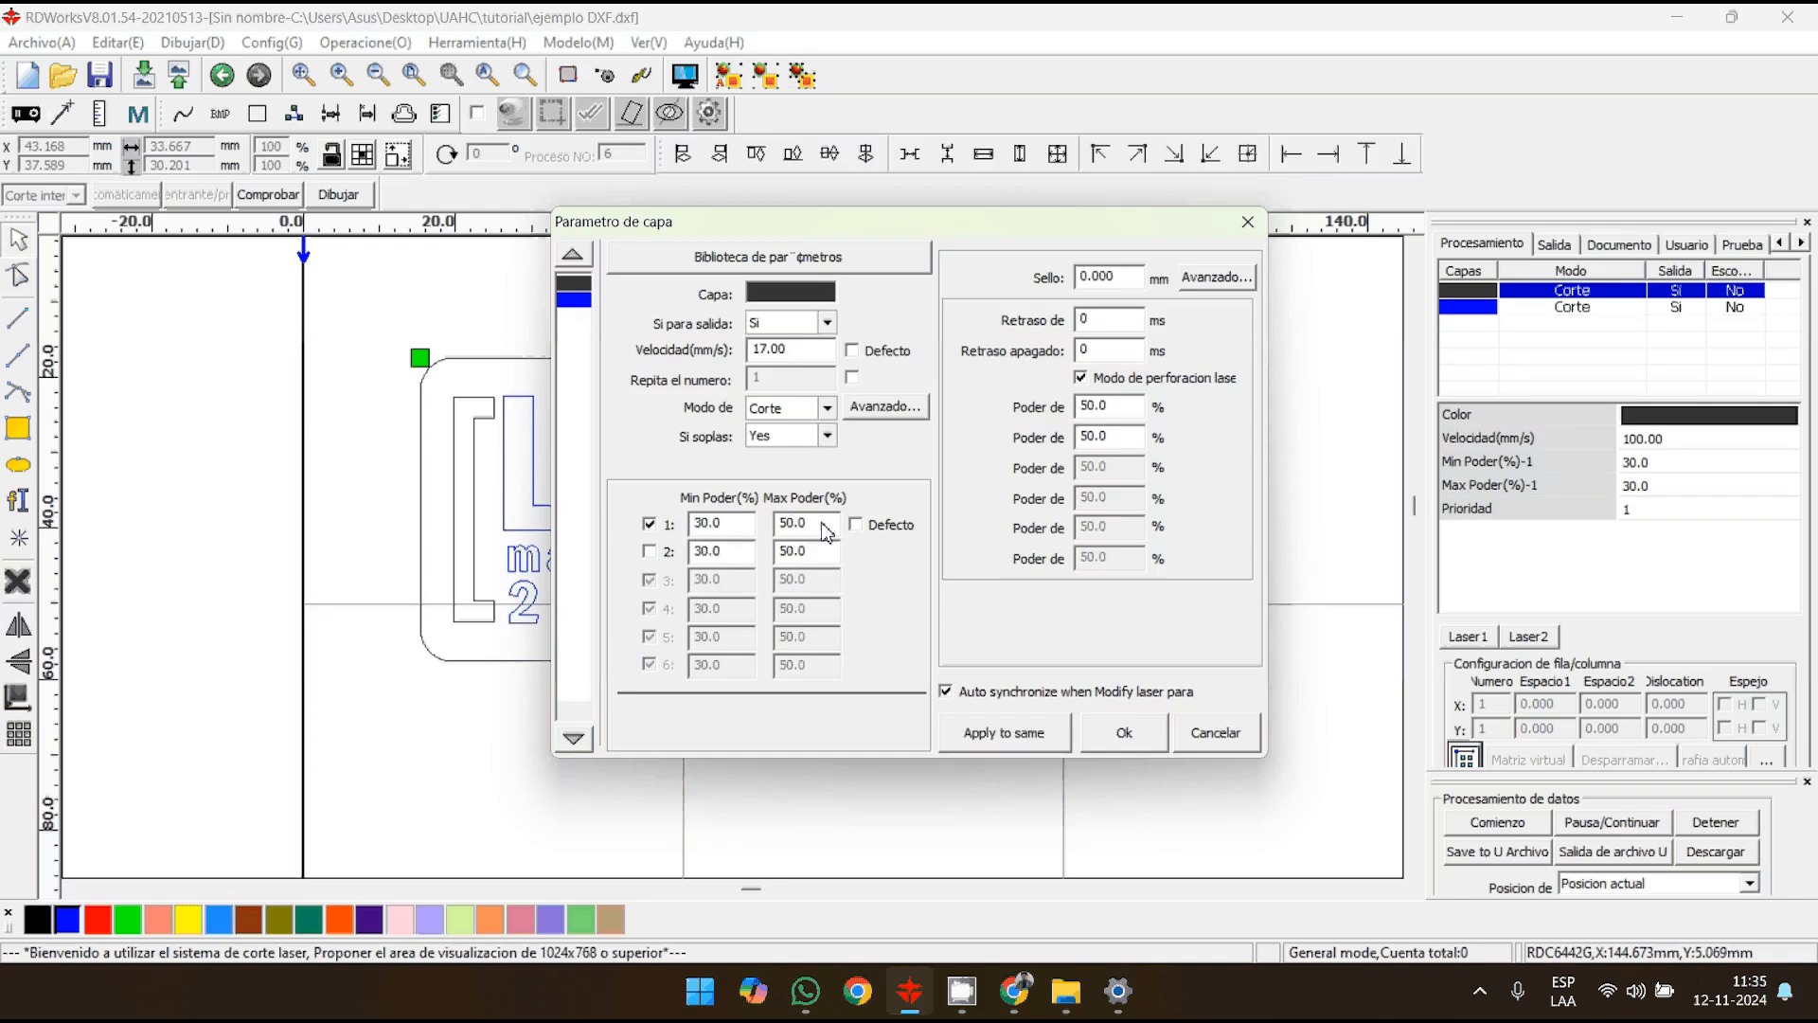
- Set the black layer's minimum power to 50% and turn off its laser perforation mode
double_click(726, 526)
text(50)
key(Tab)
click(649, 552)
click(649, 552)
click(649, 552)
click(1082, 379)
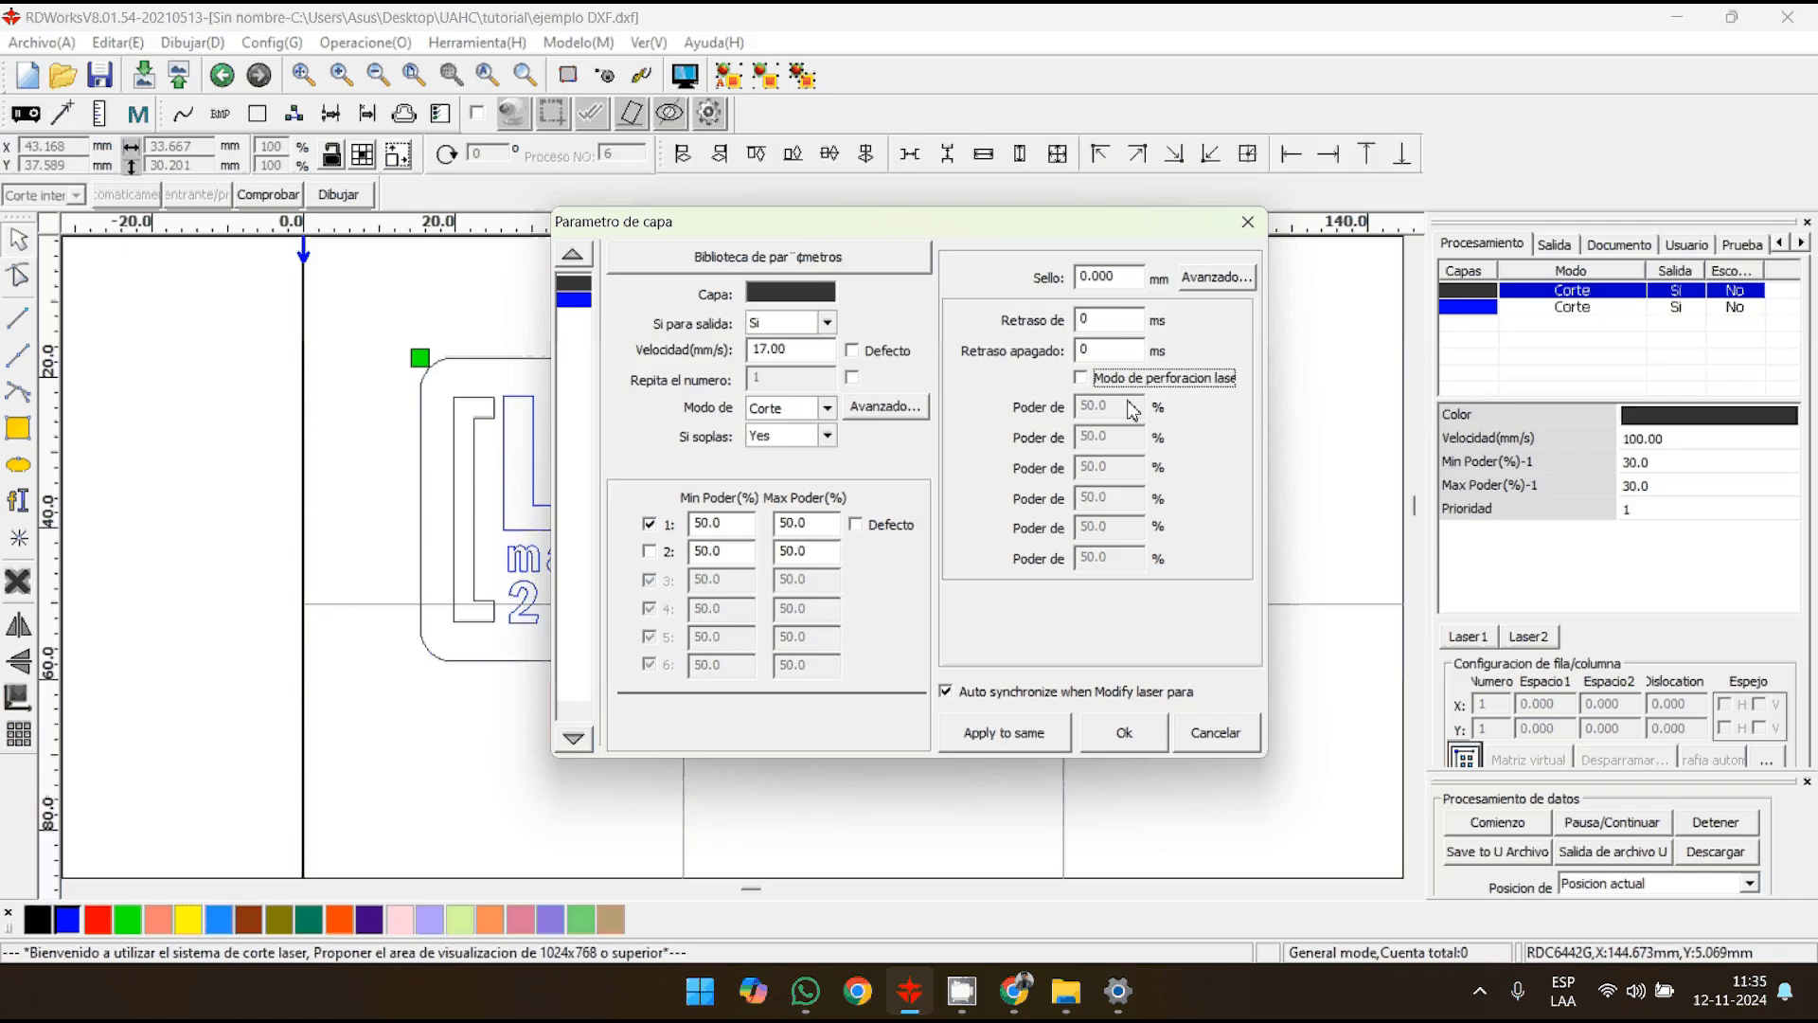
- Set the blue layer's speed to 300 mm/s and its processing mode to Escanear, leaving the repeat number disabled
click(575, 301)
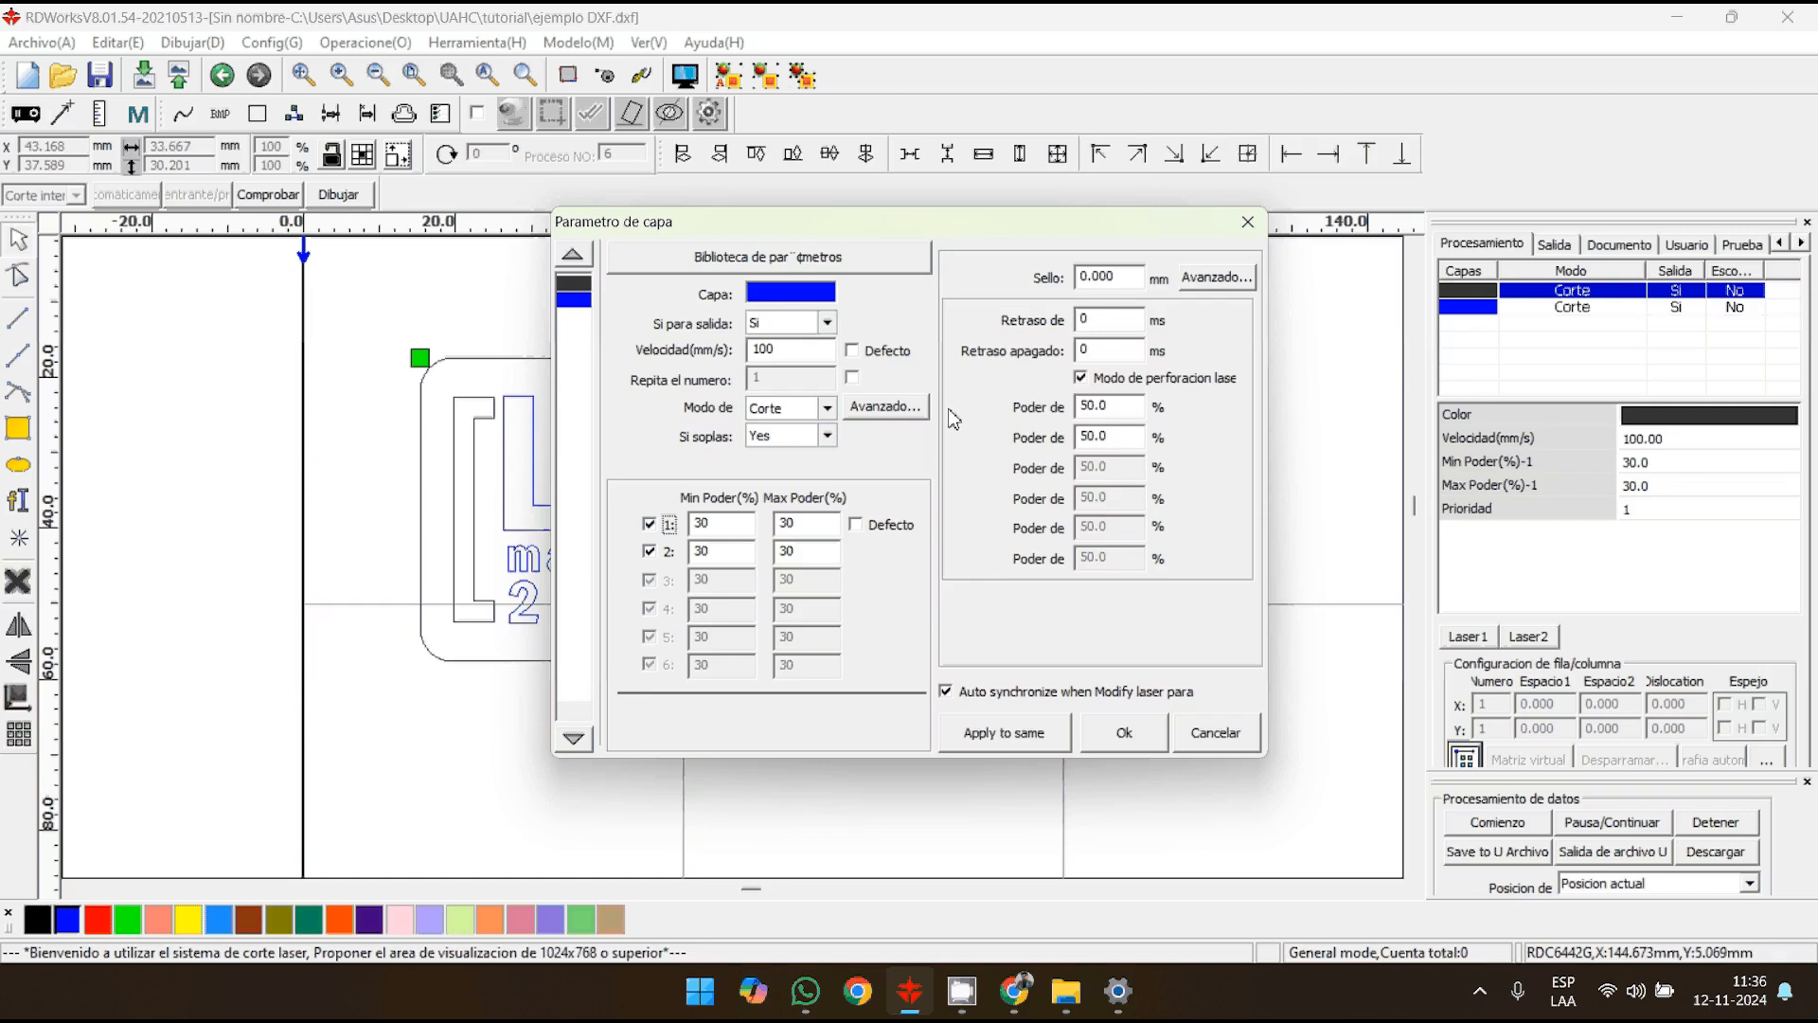
double_click(801, 354)
text(30)
click(901, 380)
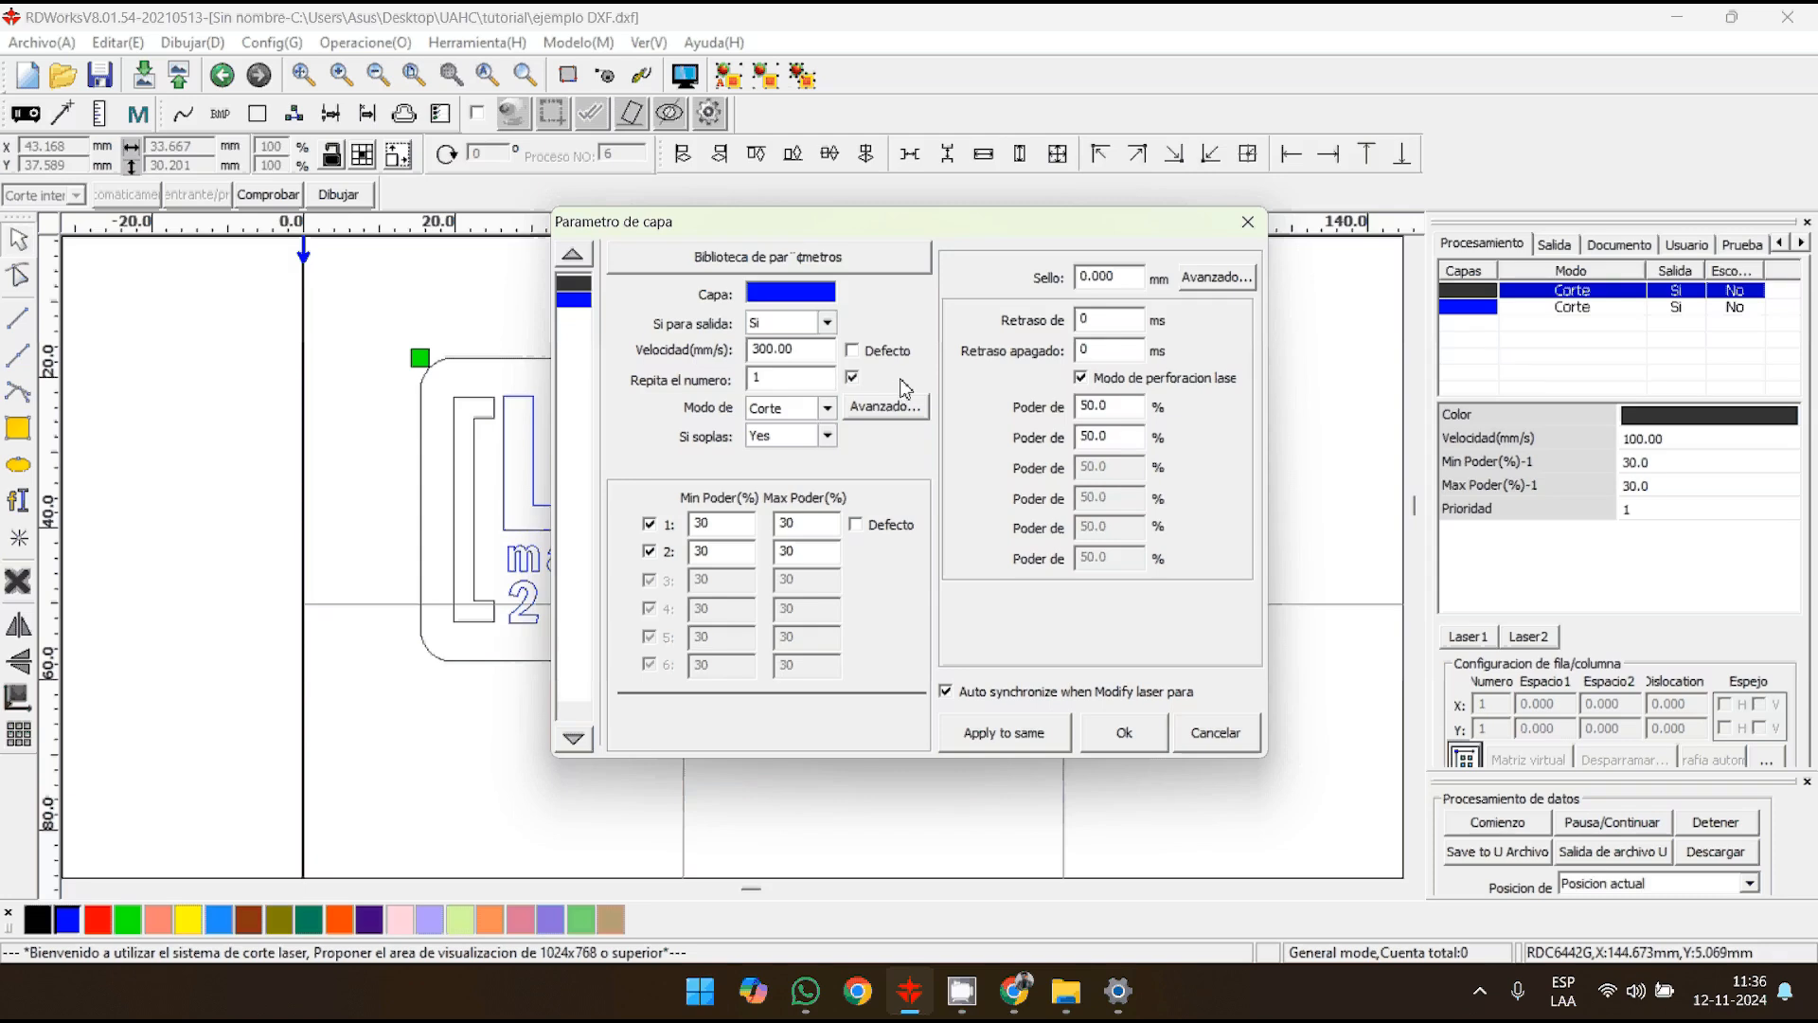
click(851, 378)
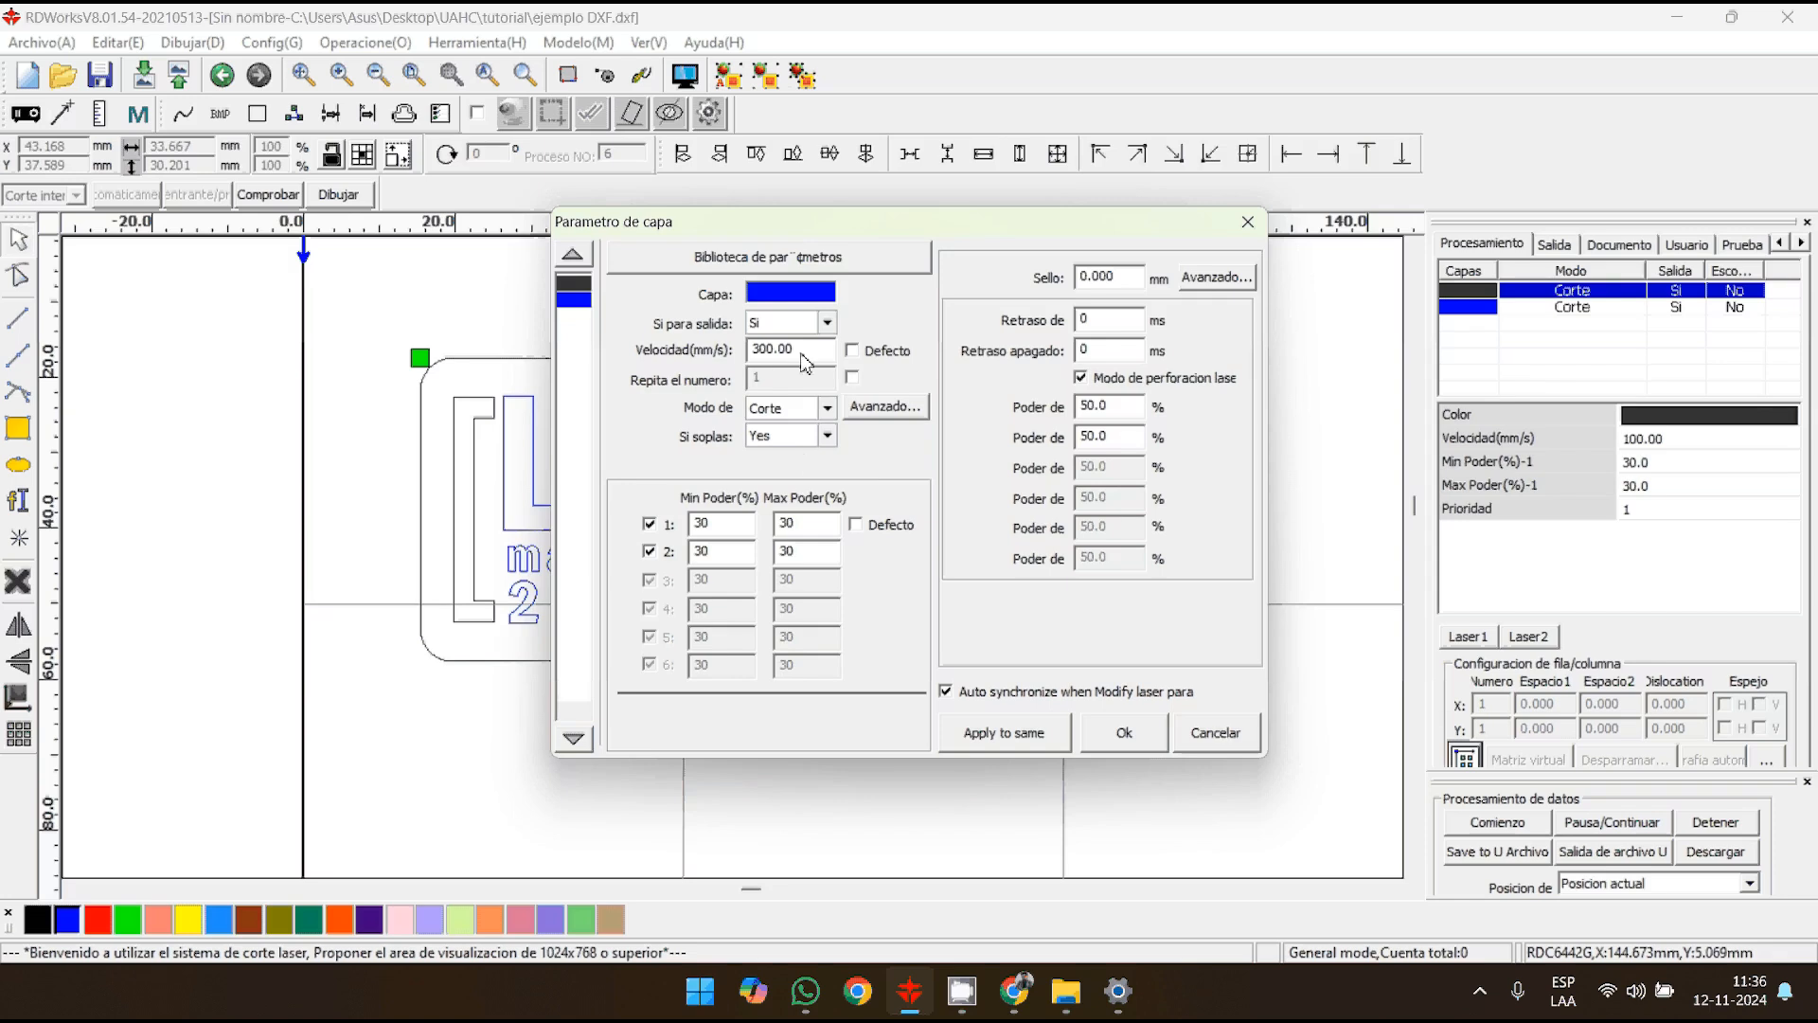
click(800, 408)
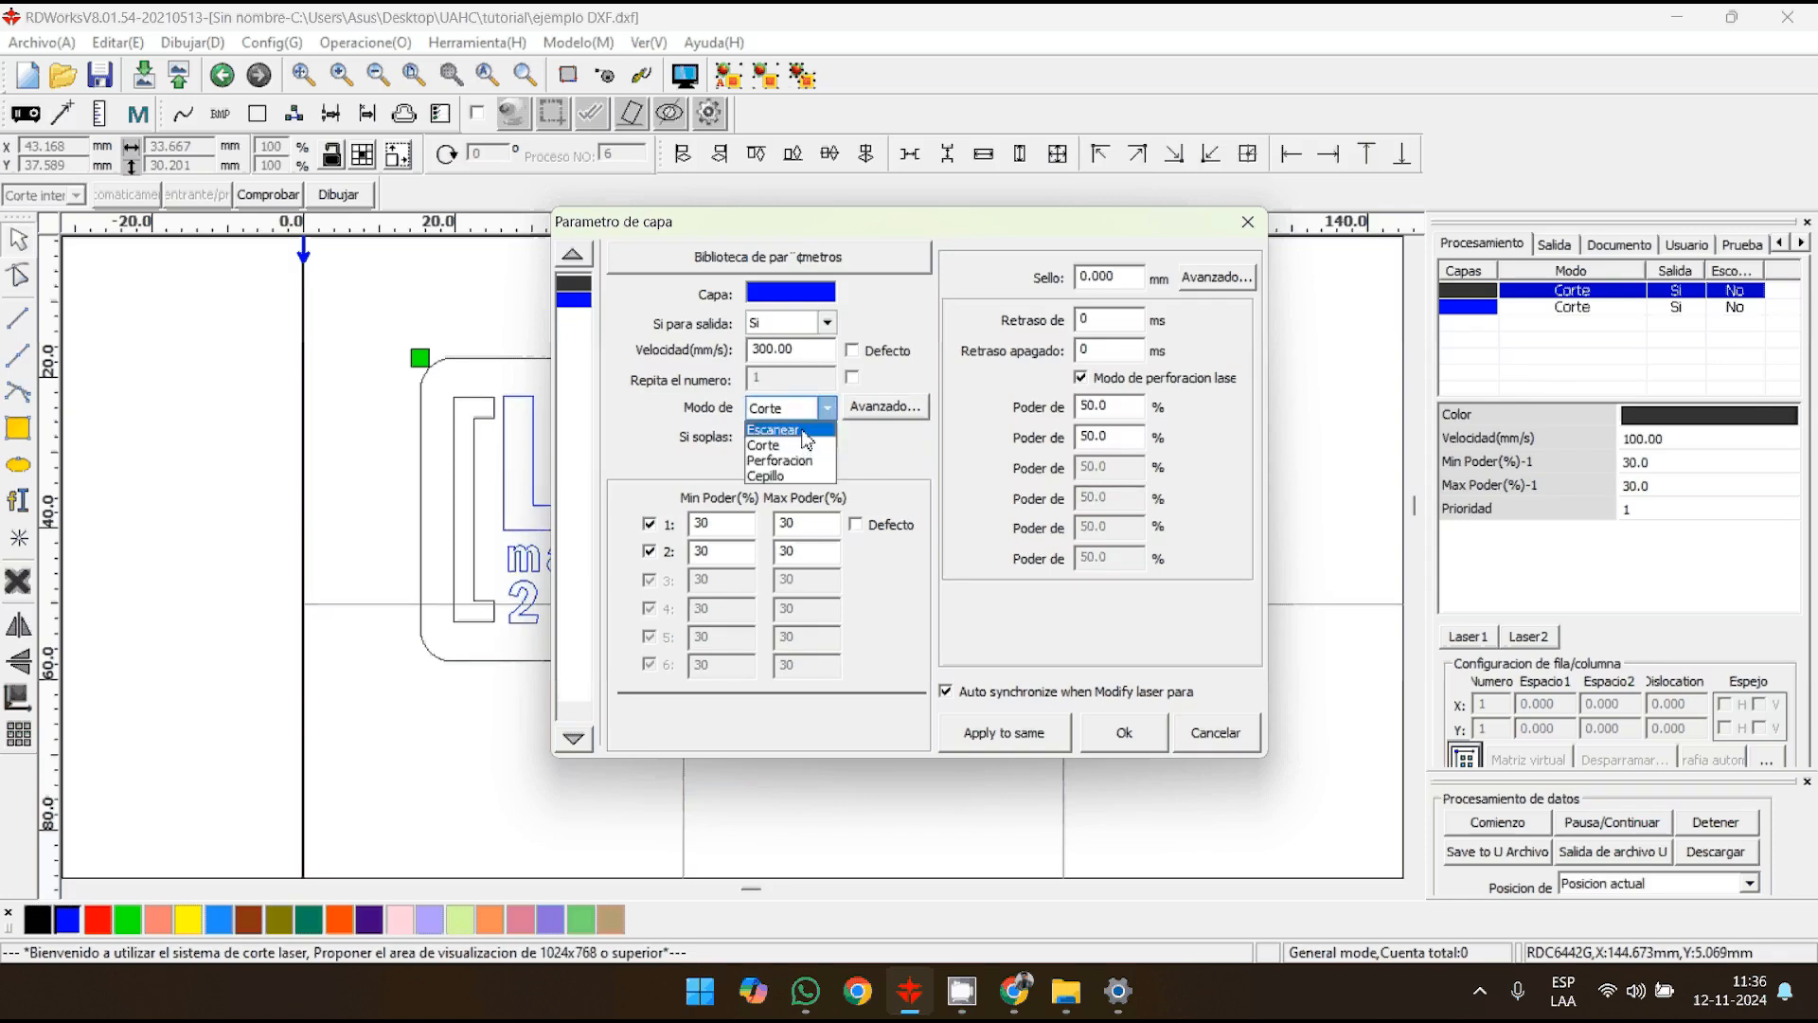
click(803, 431)
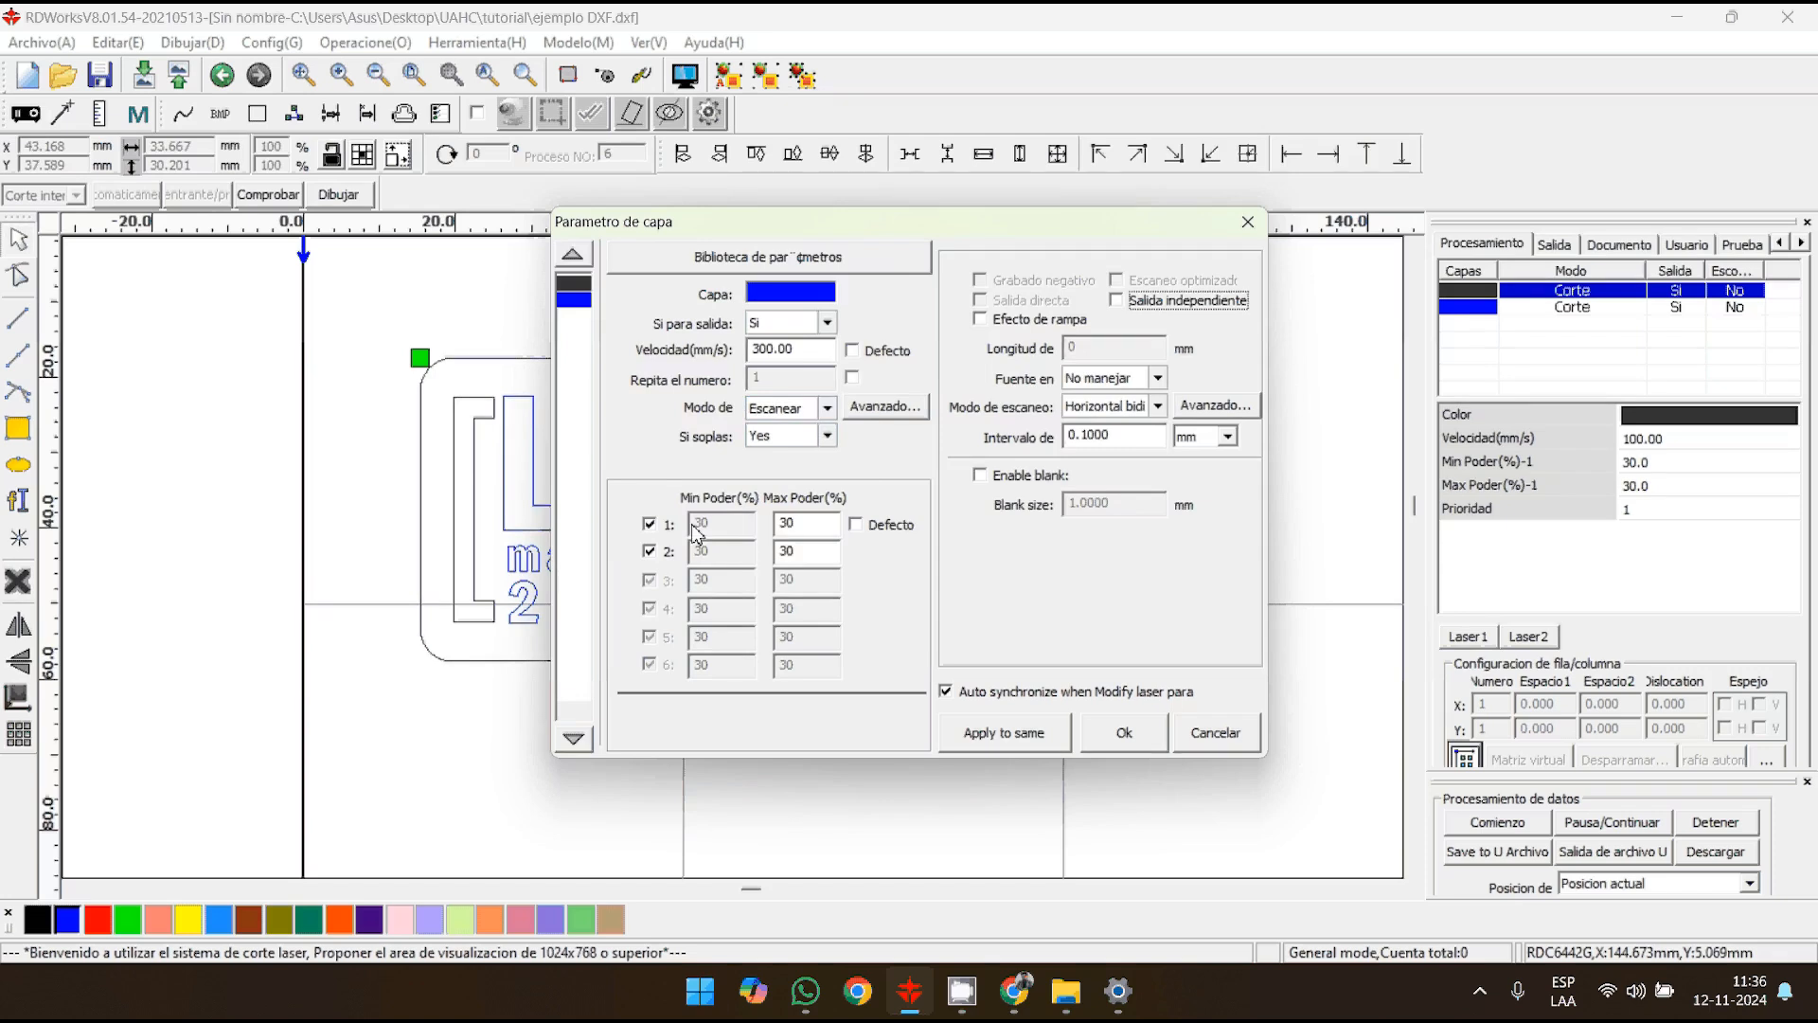
- Disable laser 2 for the blue layer, set its maximum power to 15%, and apply the layer parameters
click(649, 550)
text(15)
click(825, 554)
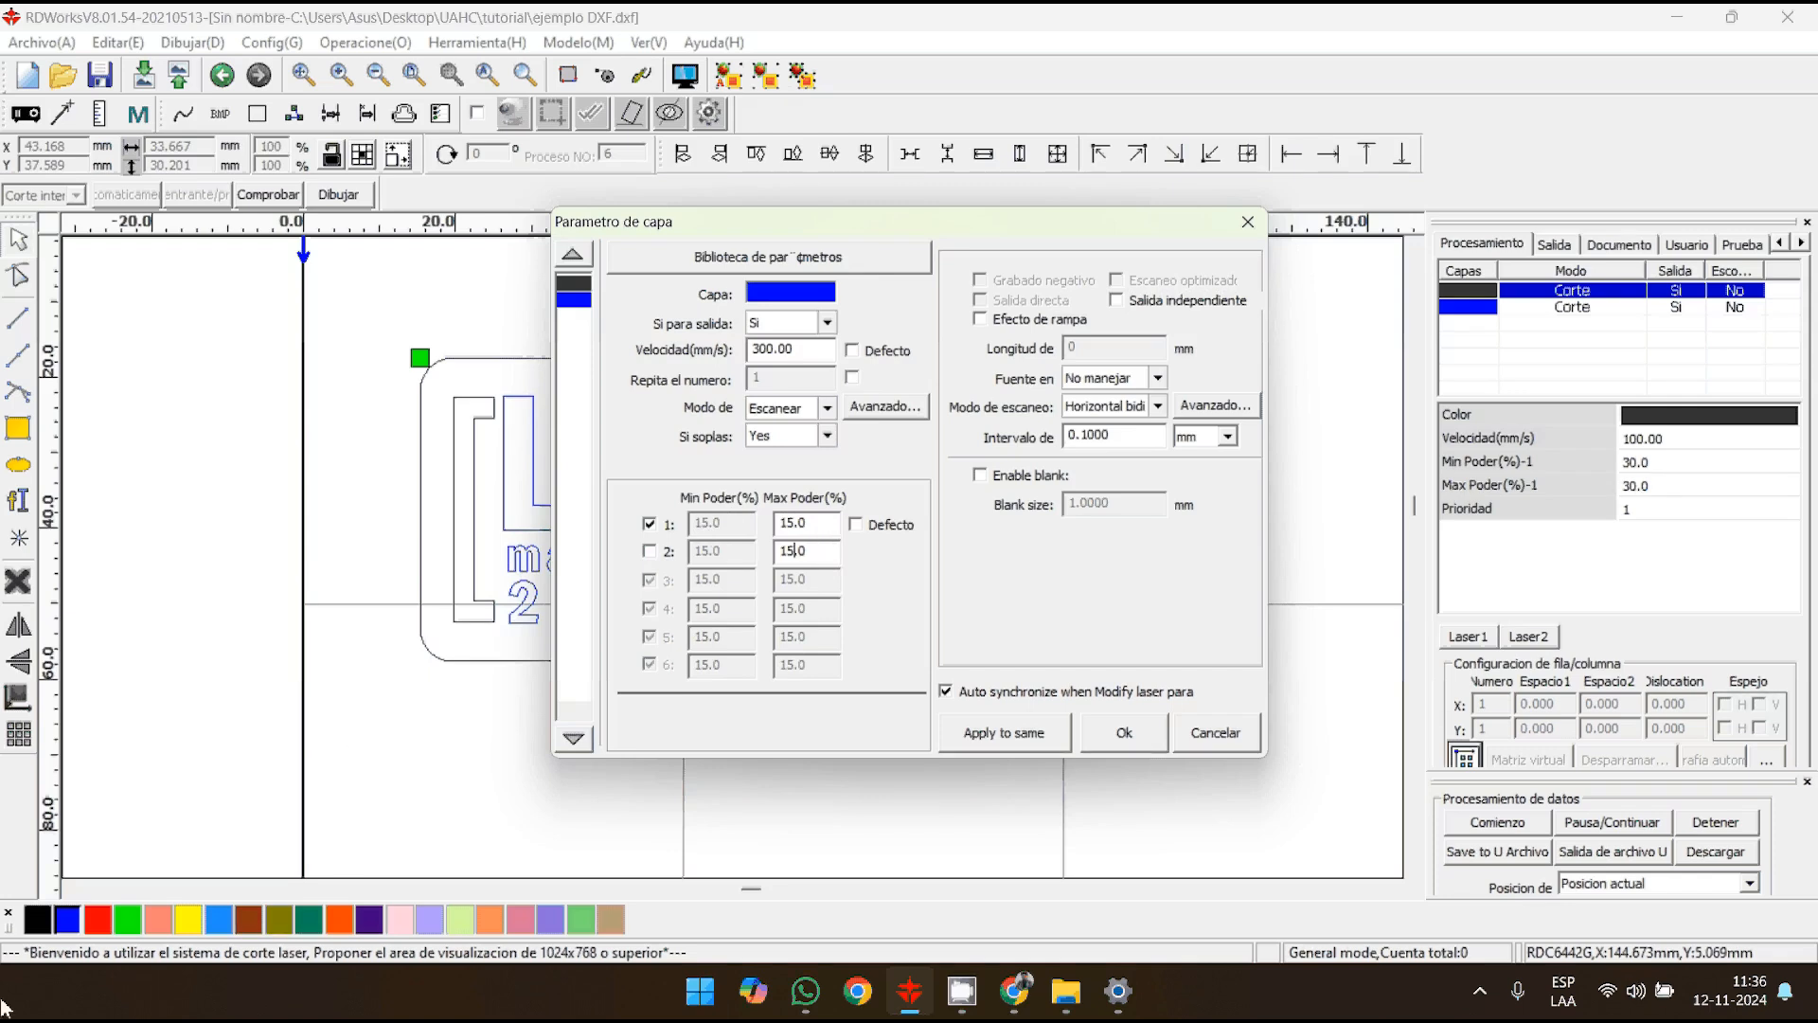
click(1148, 739)
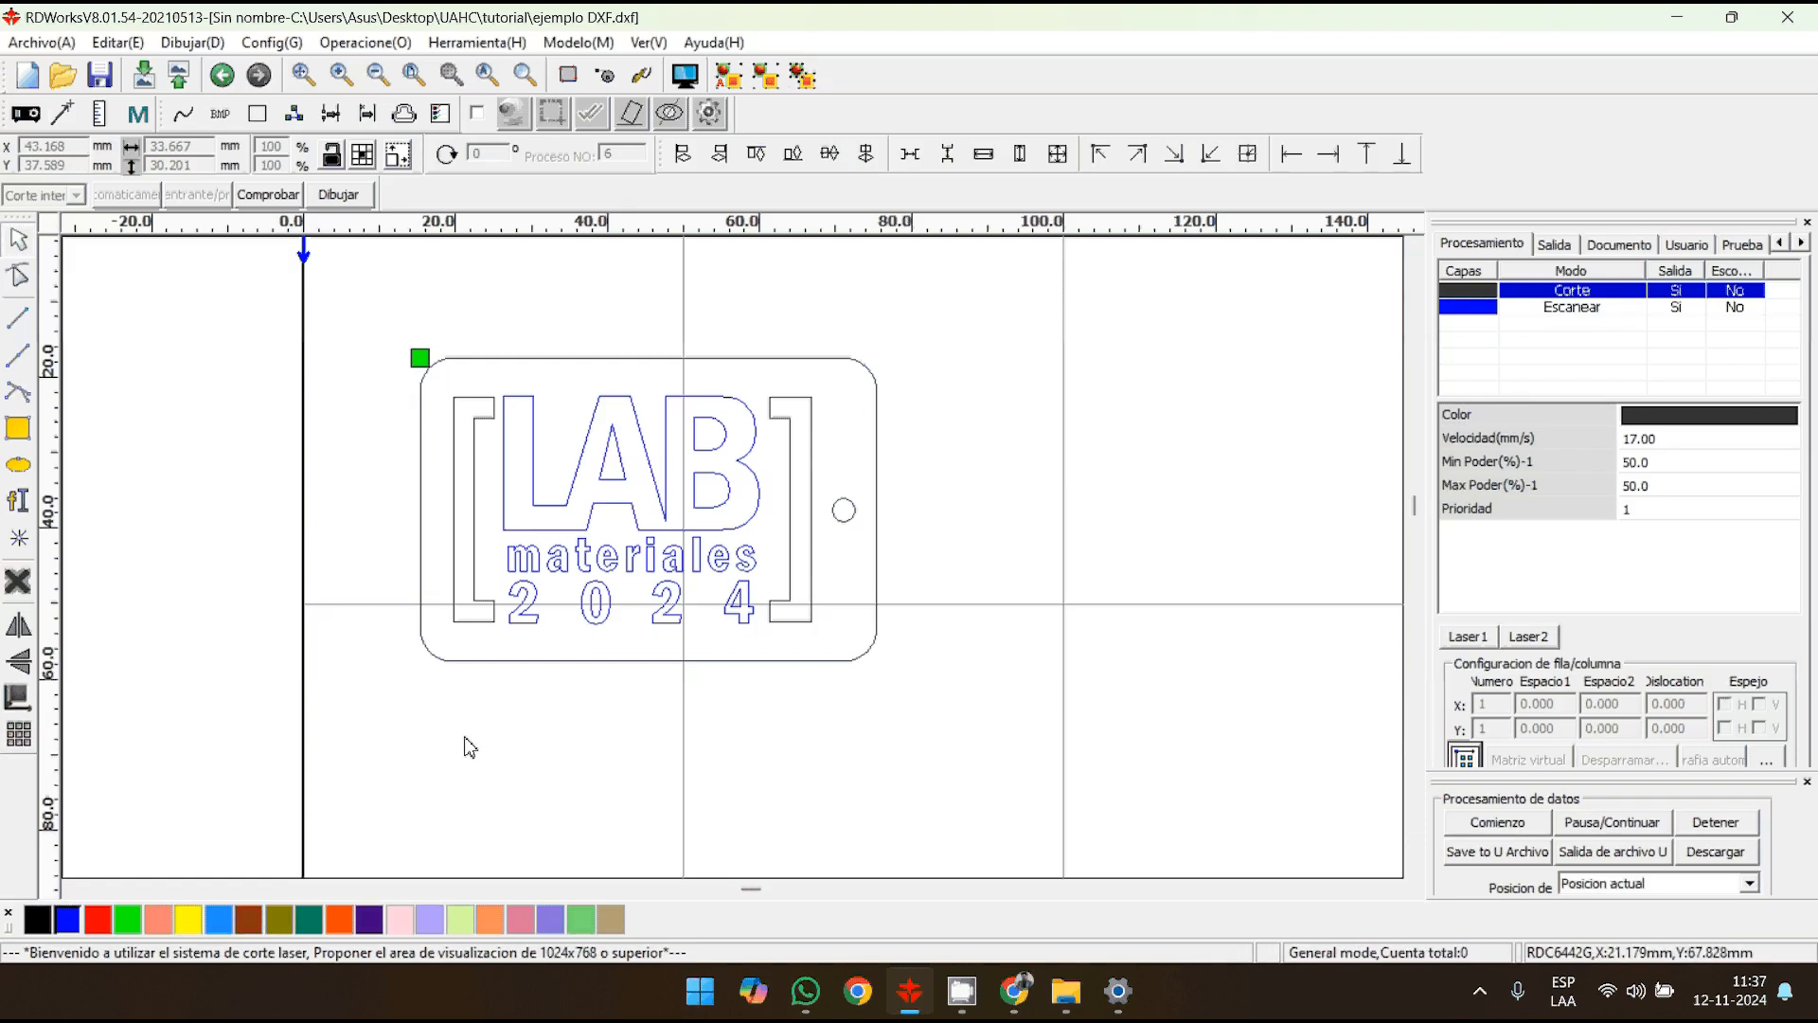
click(1611, 313)
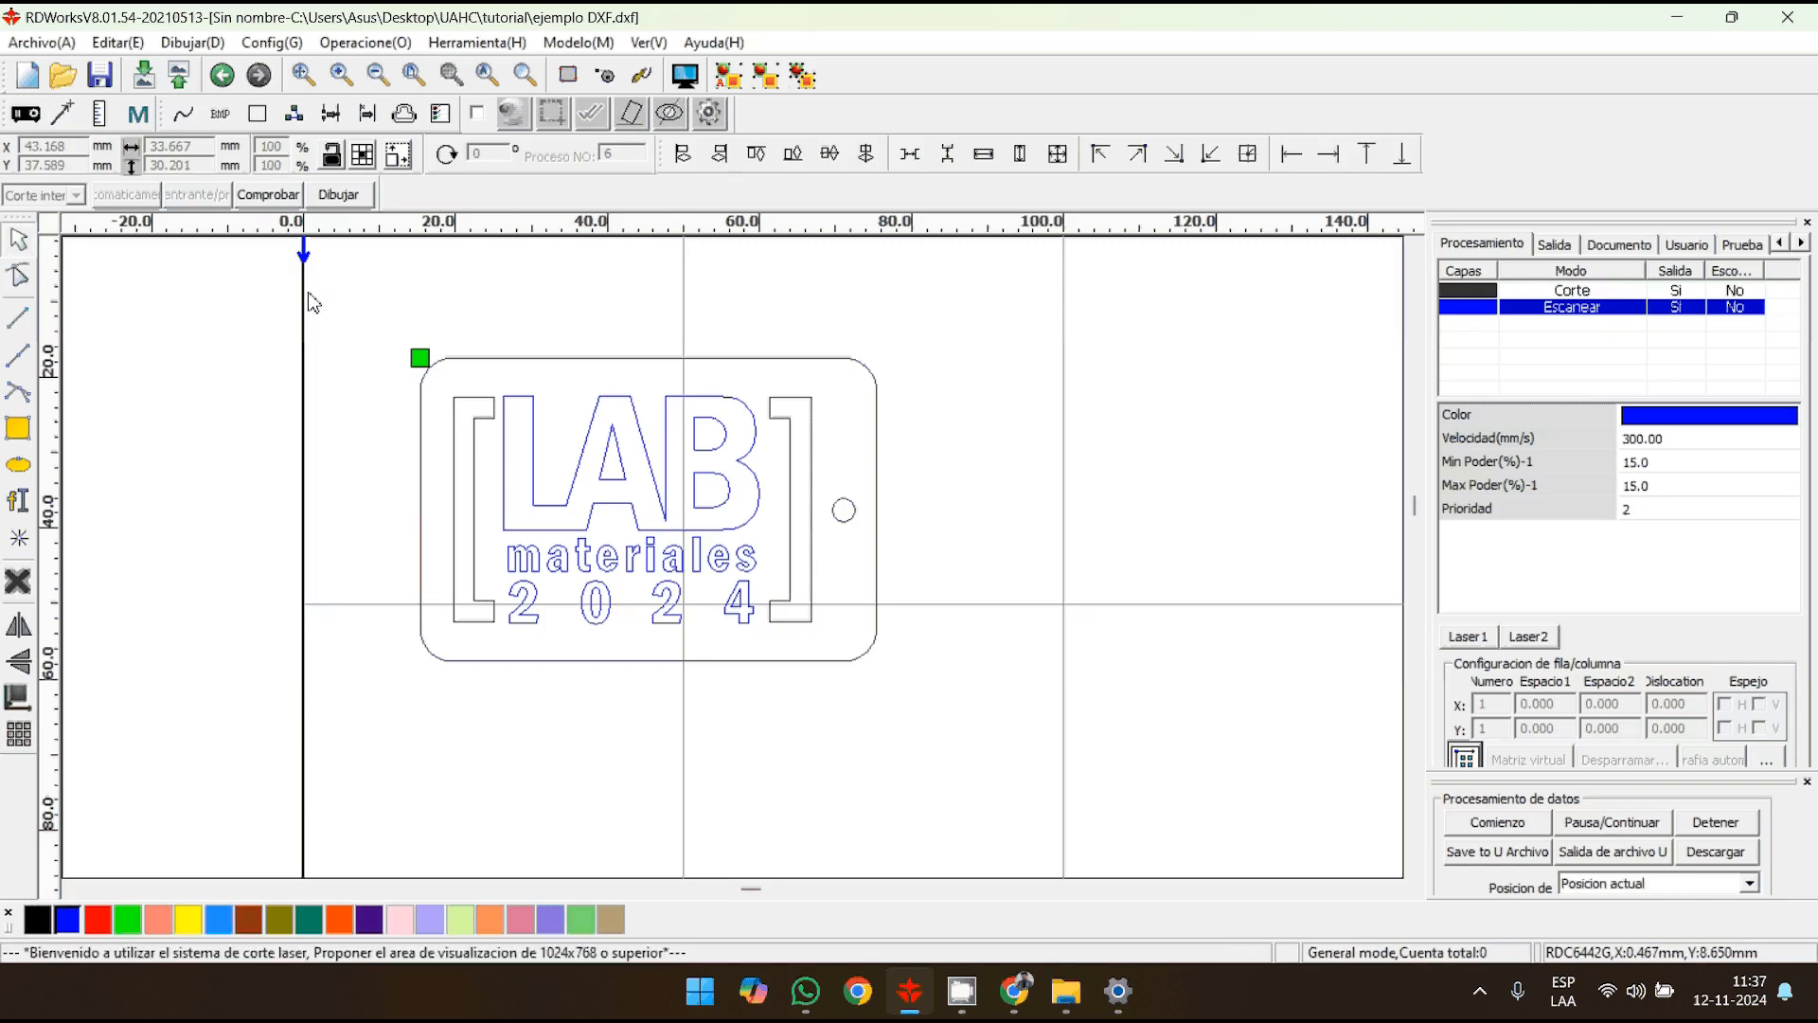
- Select the whole tag, open its processing preview and start the cutting simulation
key(ctrl+a)
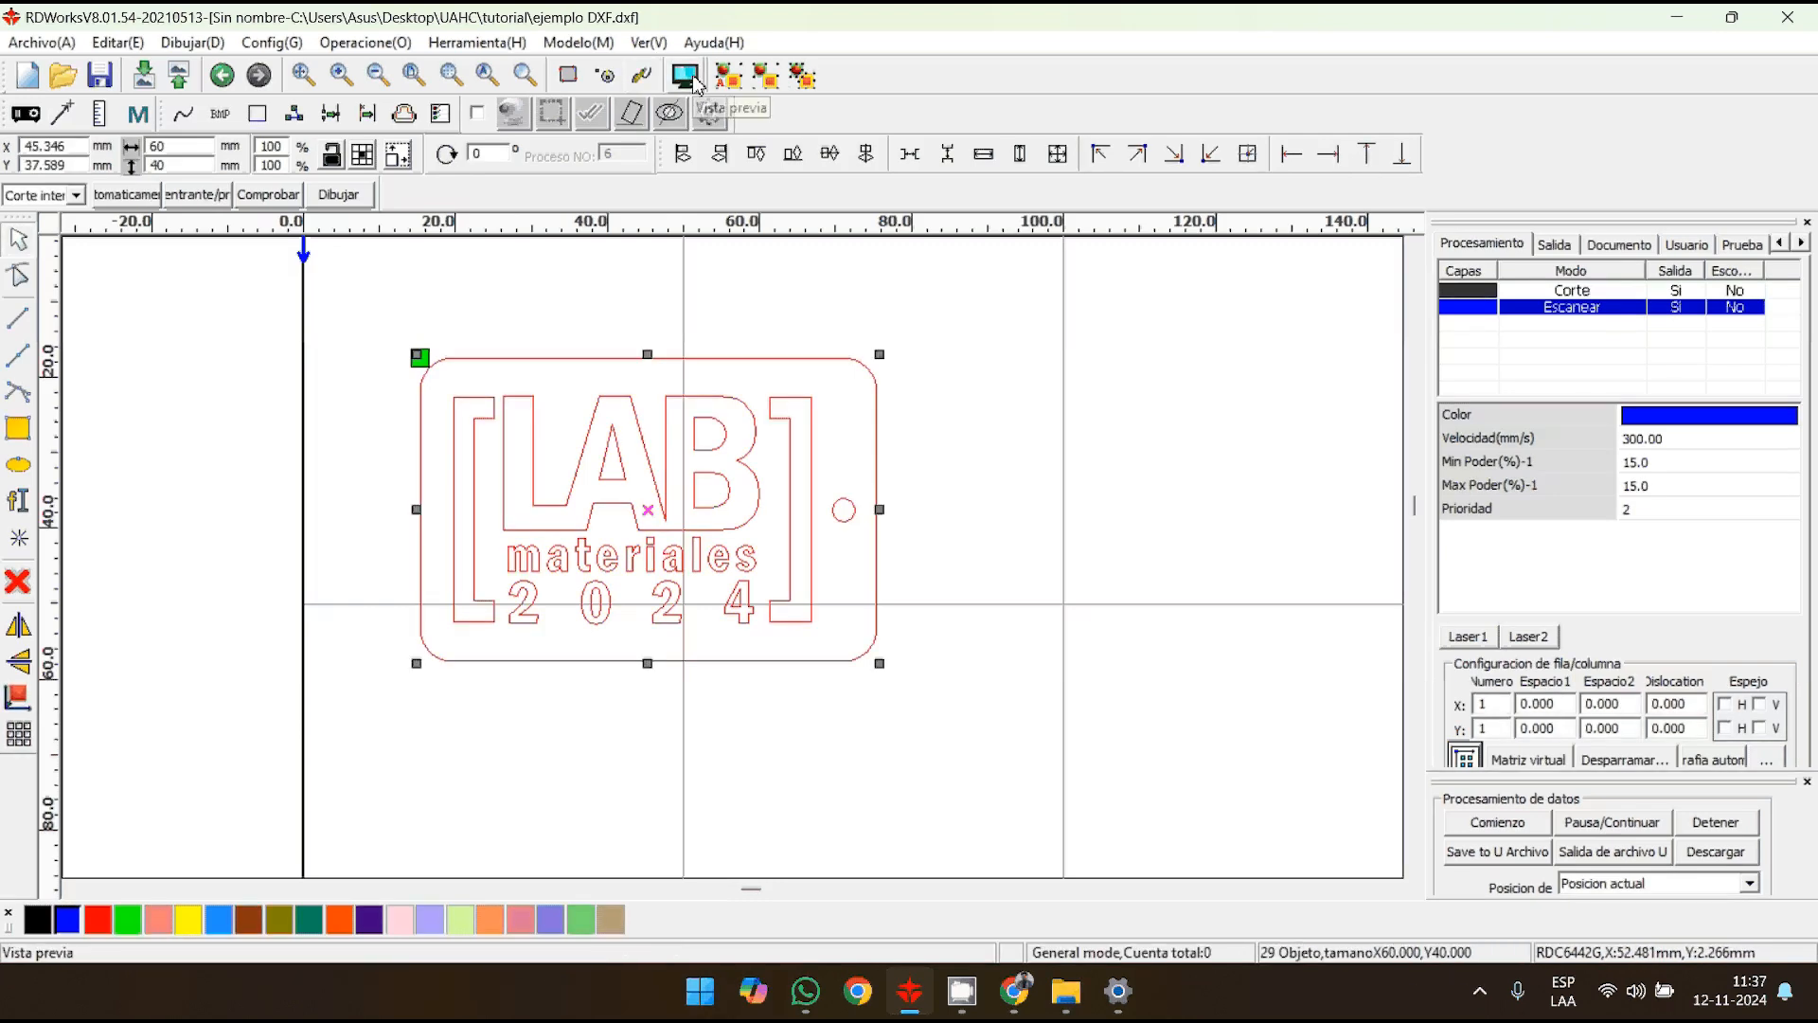
click(695, 84)
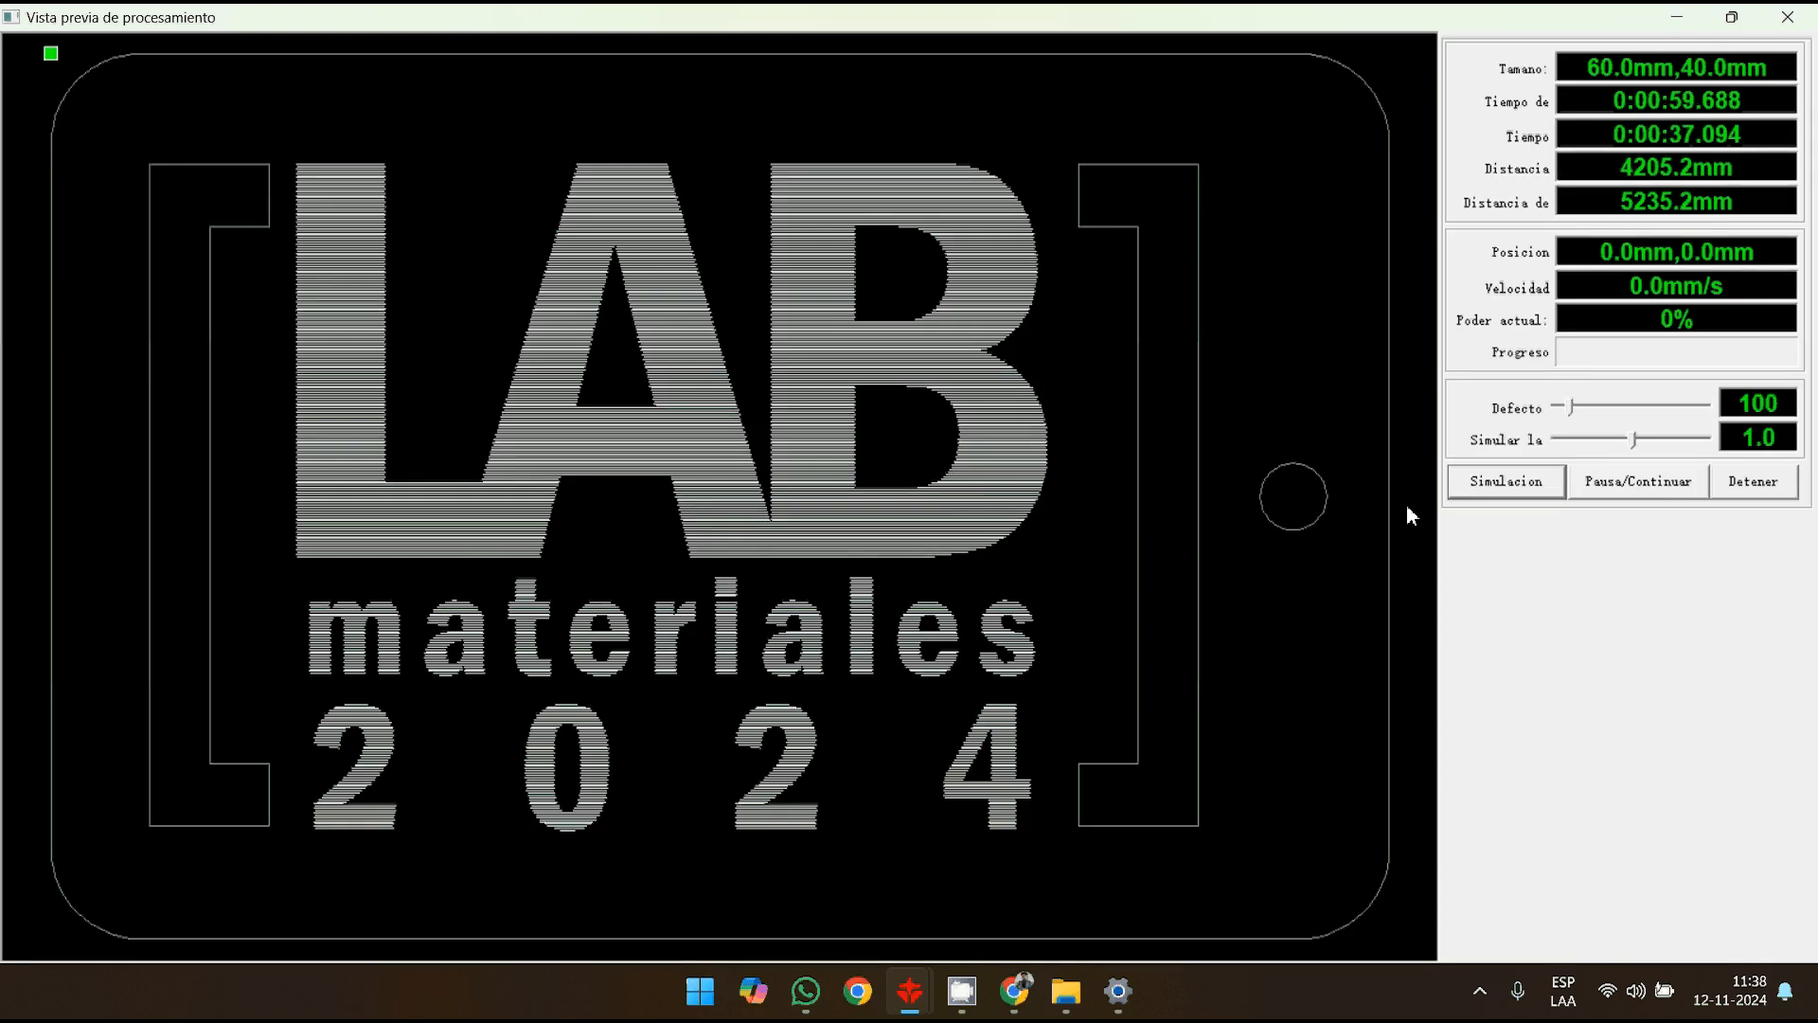
click(1513, 485)
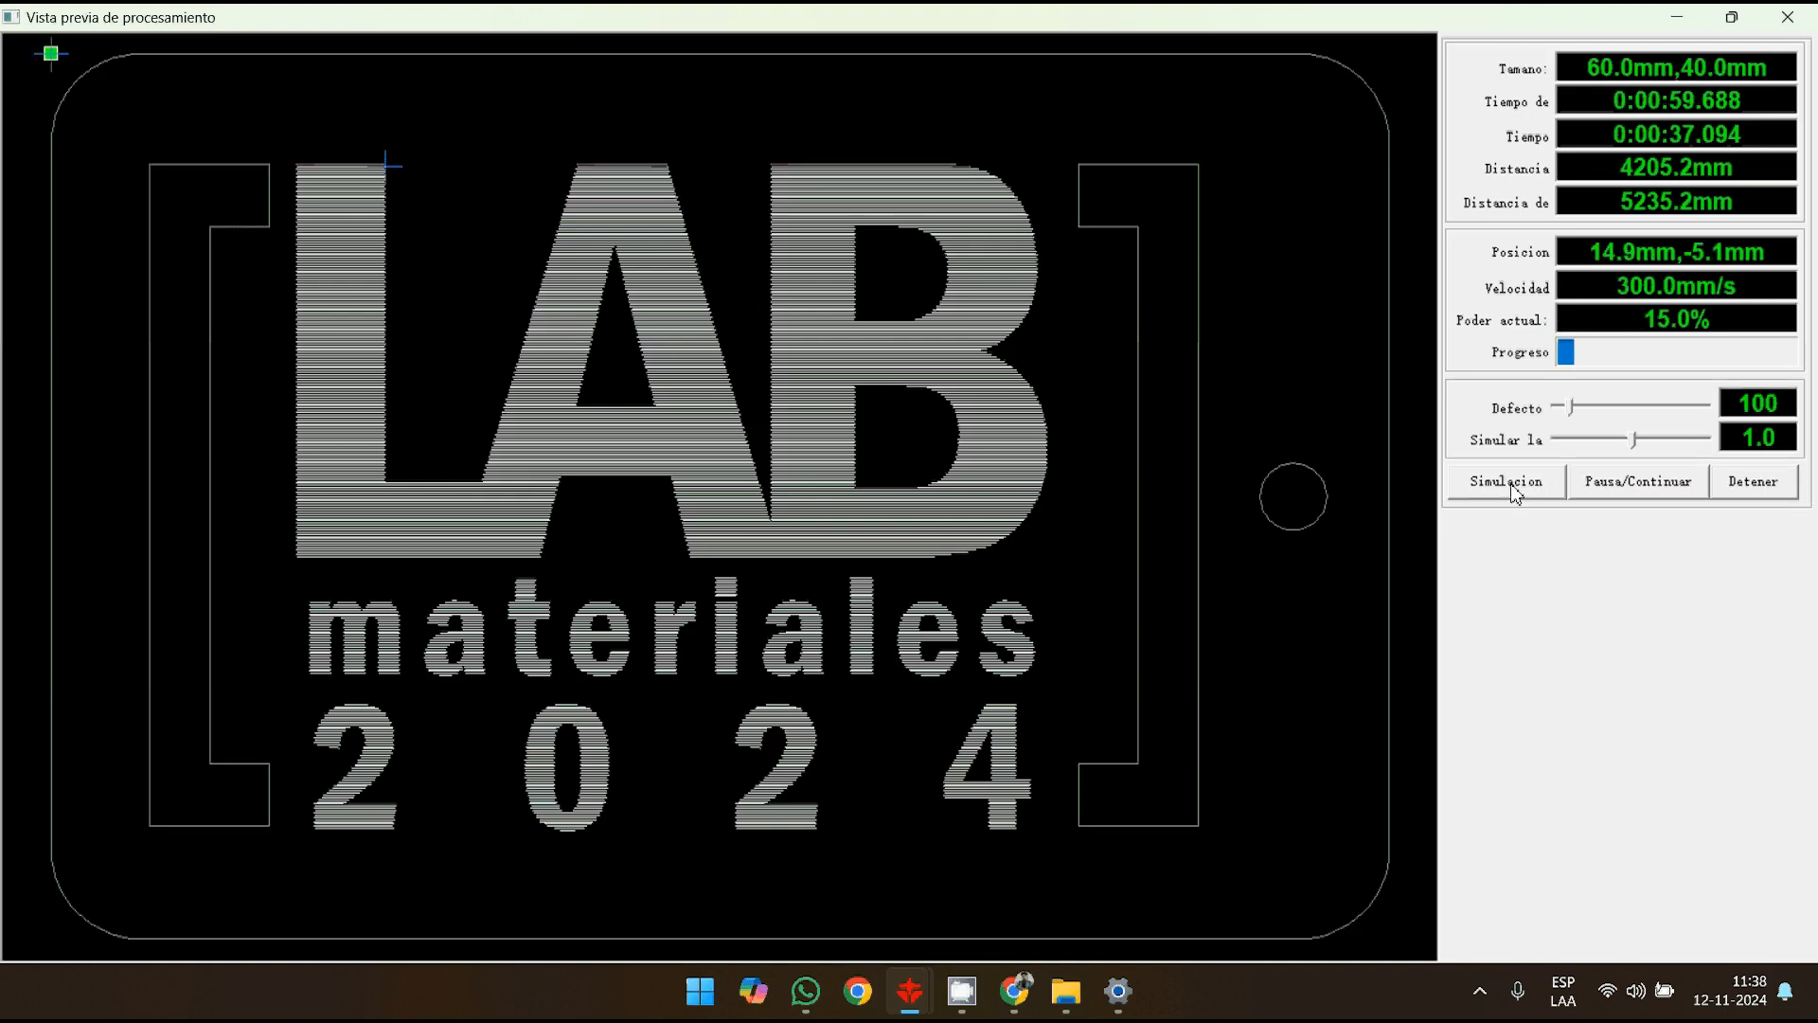